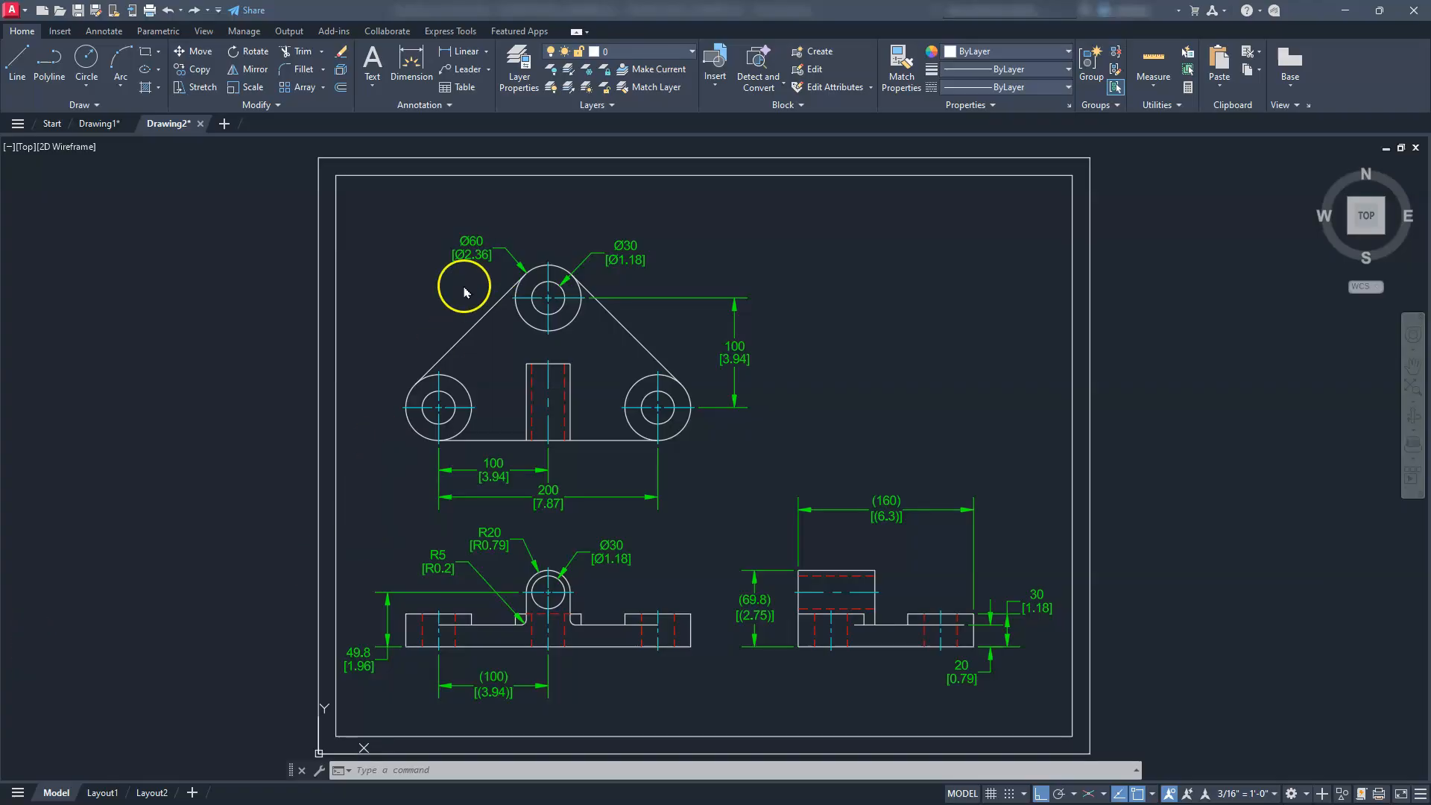
Add "3 PLCS" as a new line under the Ø60 dimension text in the plan view.
scroll(480, 268, "up", 4)
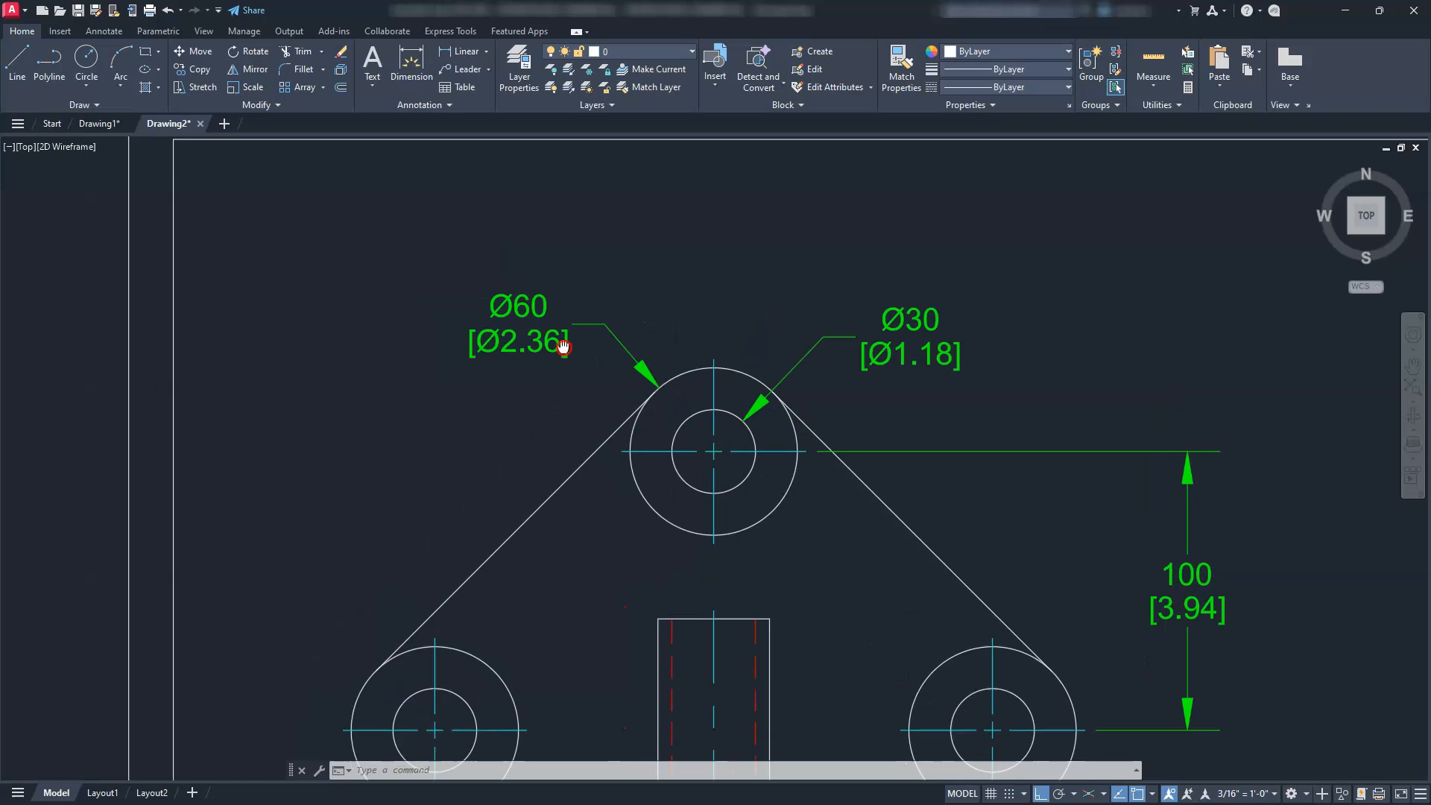
key("Escape")
key("Escape")
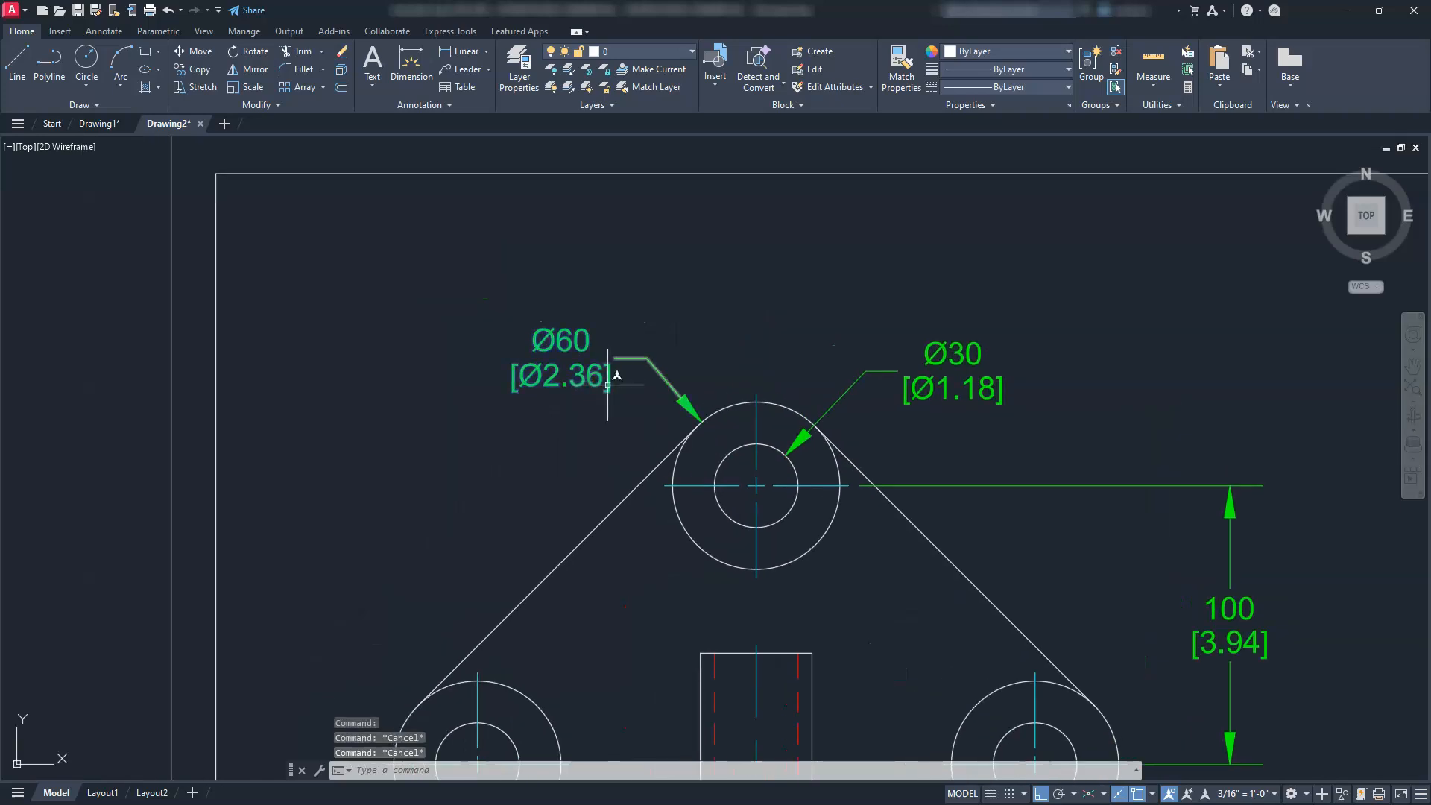
type("ED")
key("Return")
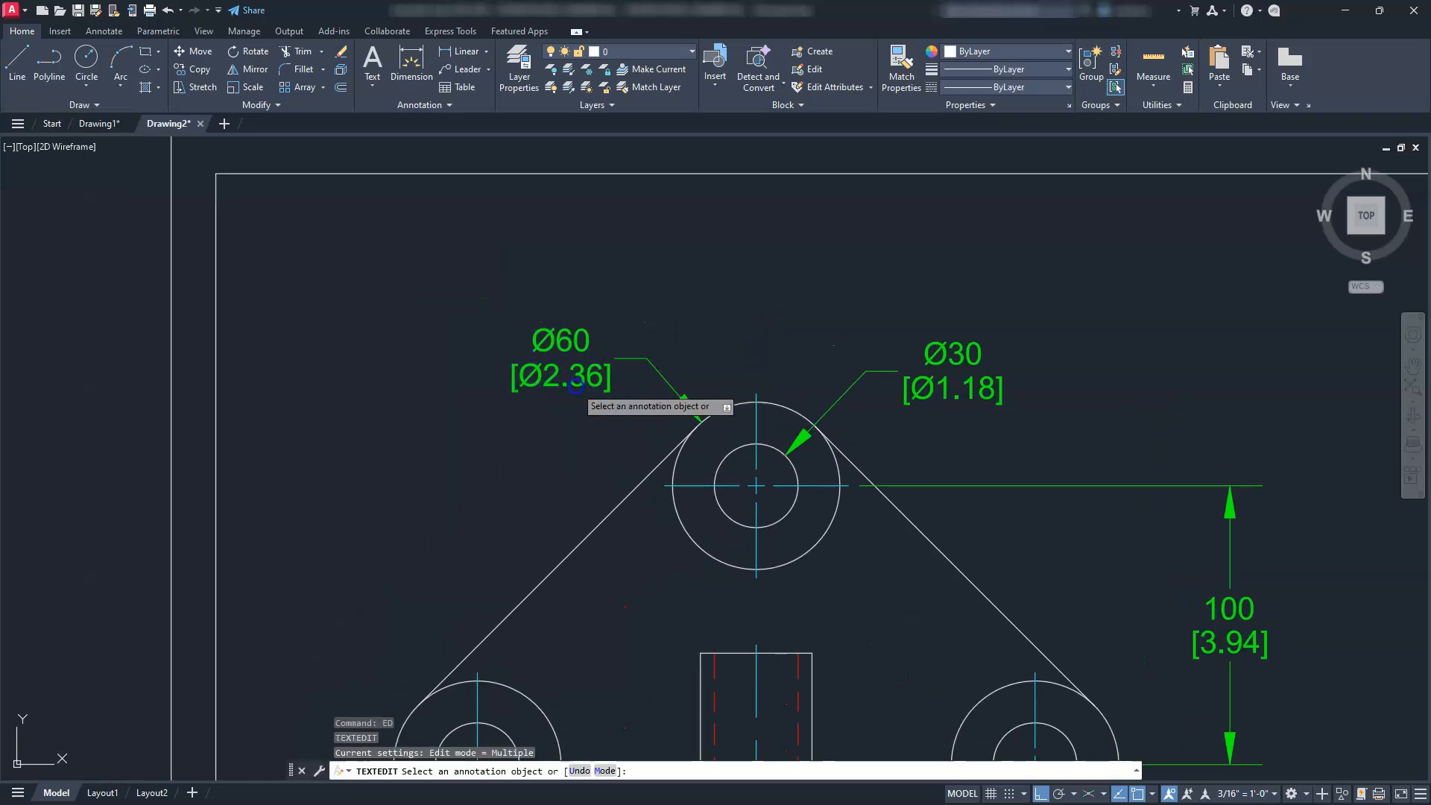
left_click(574, 372)
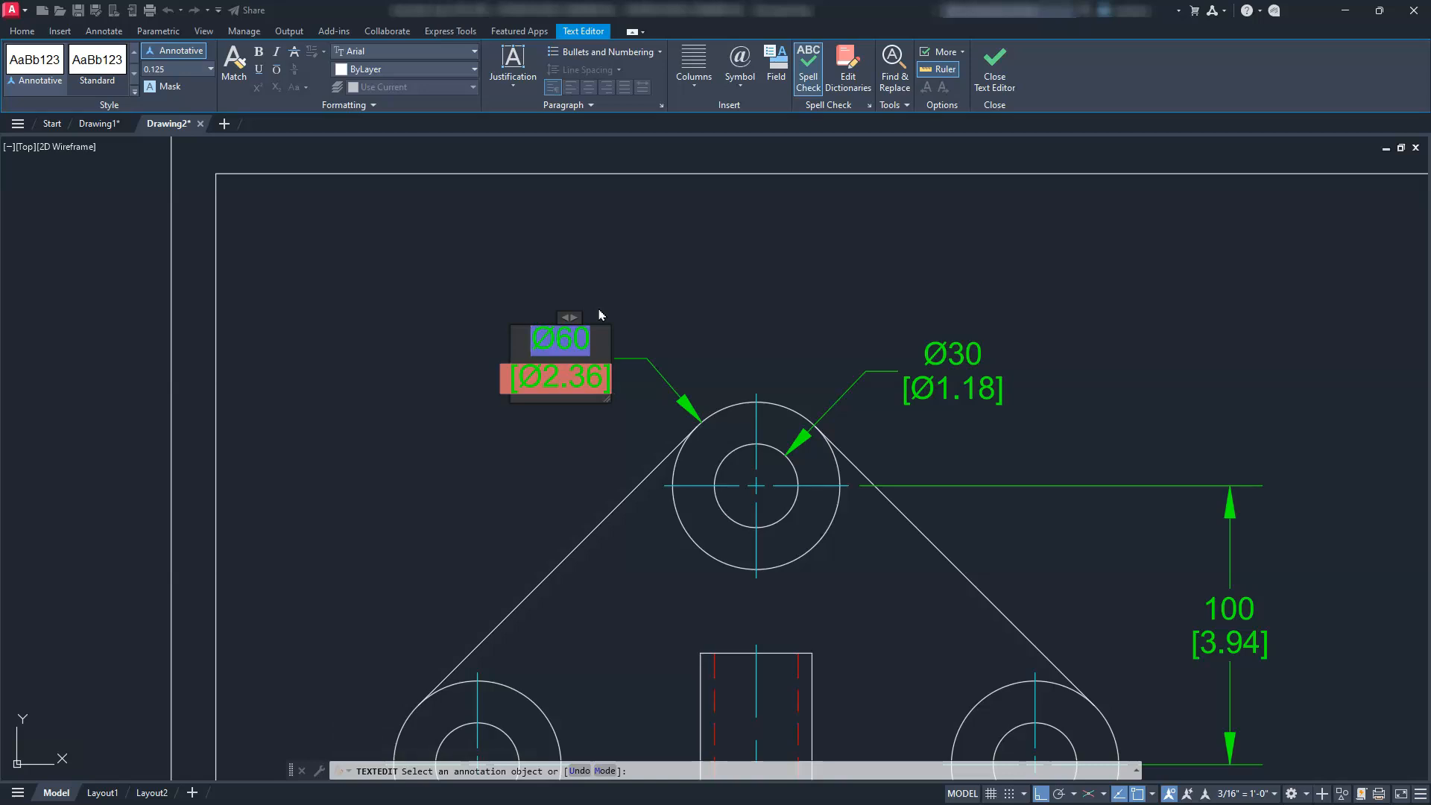
key("Return")
type("3")
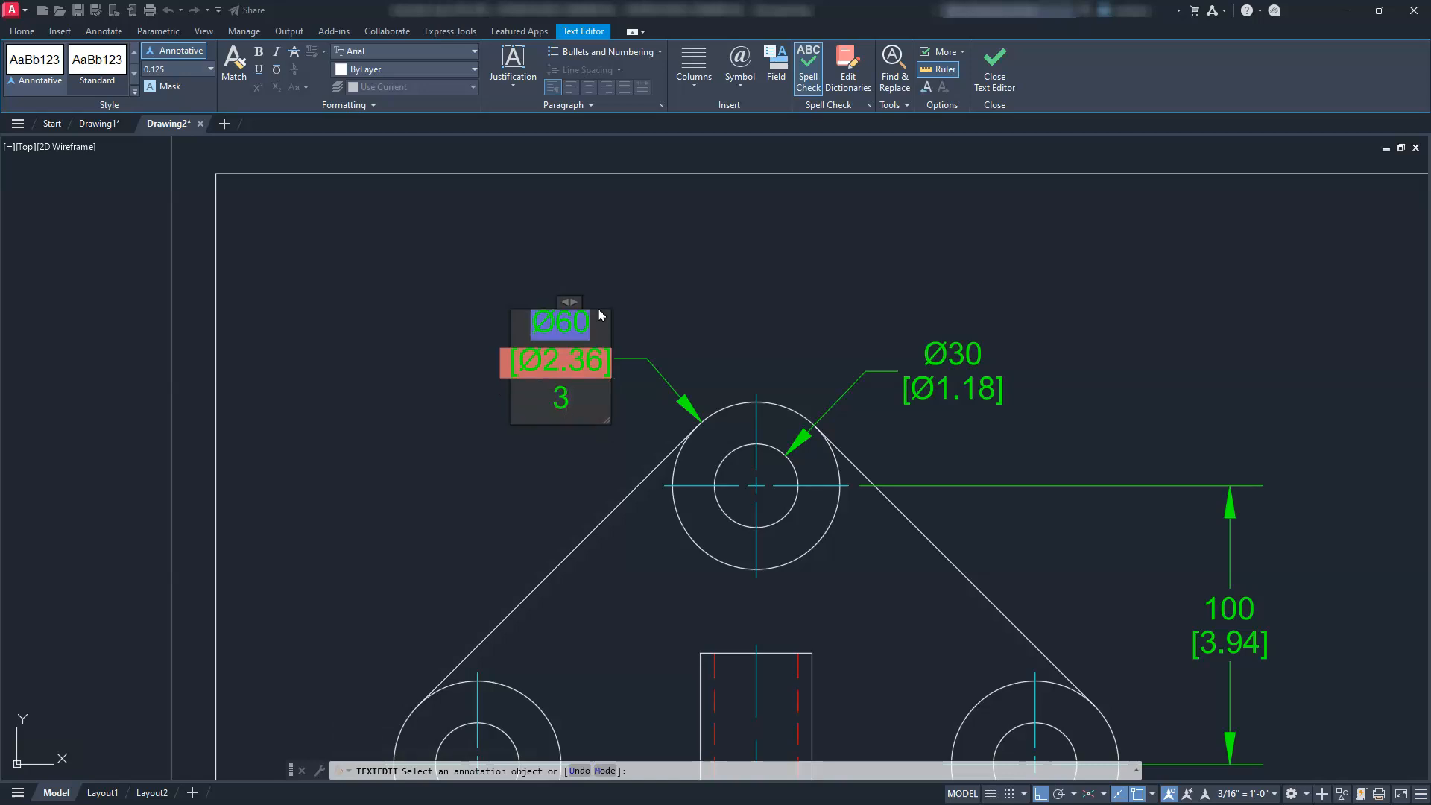
type(" PLCS")
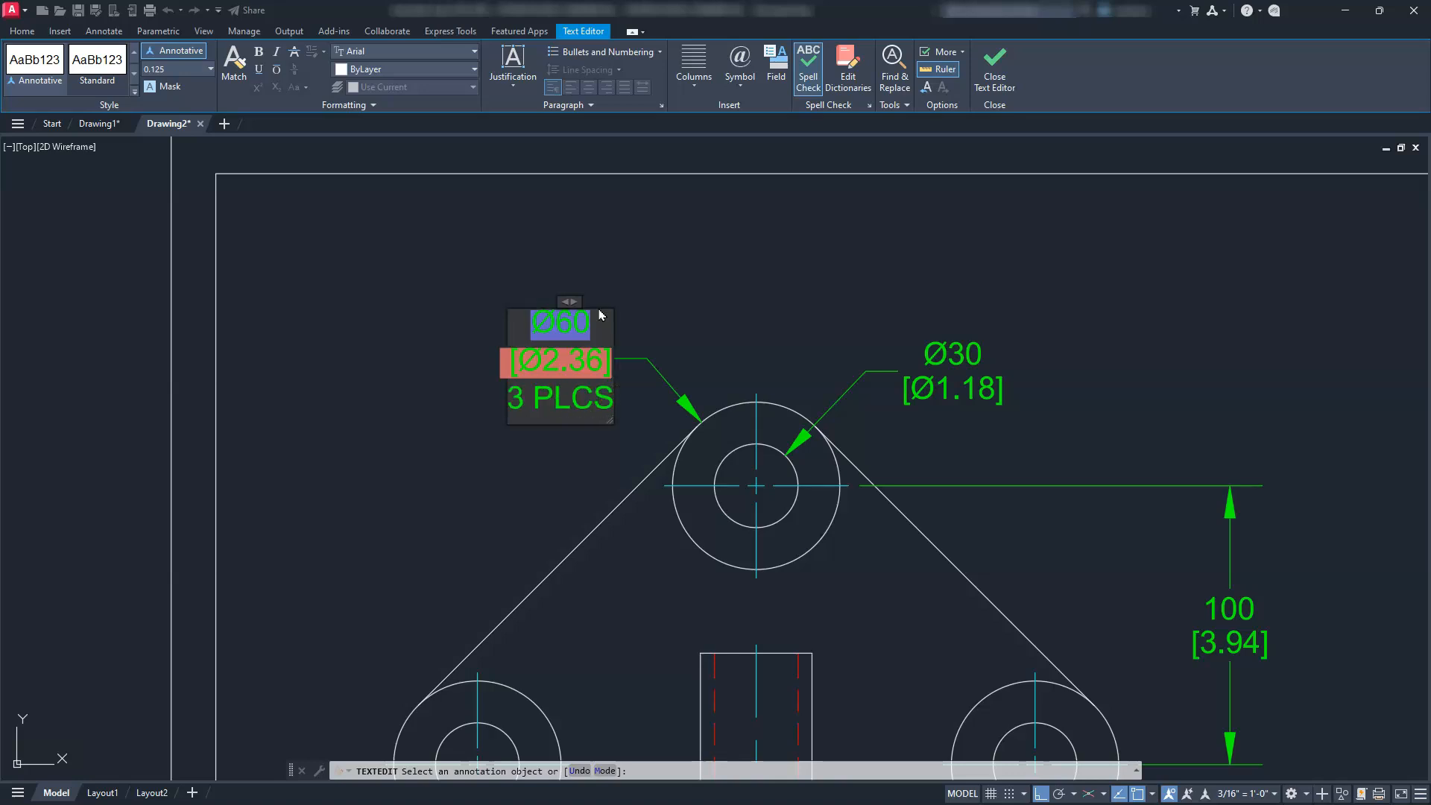
left_click(661, 303)
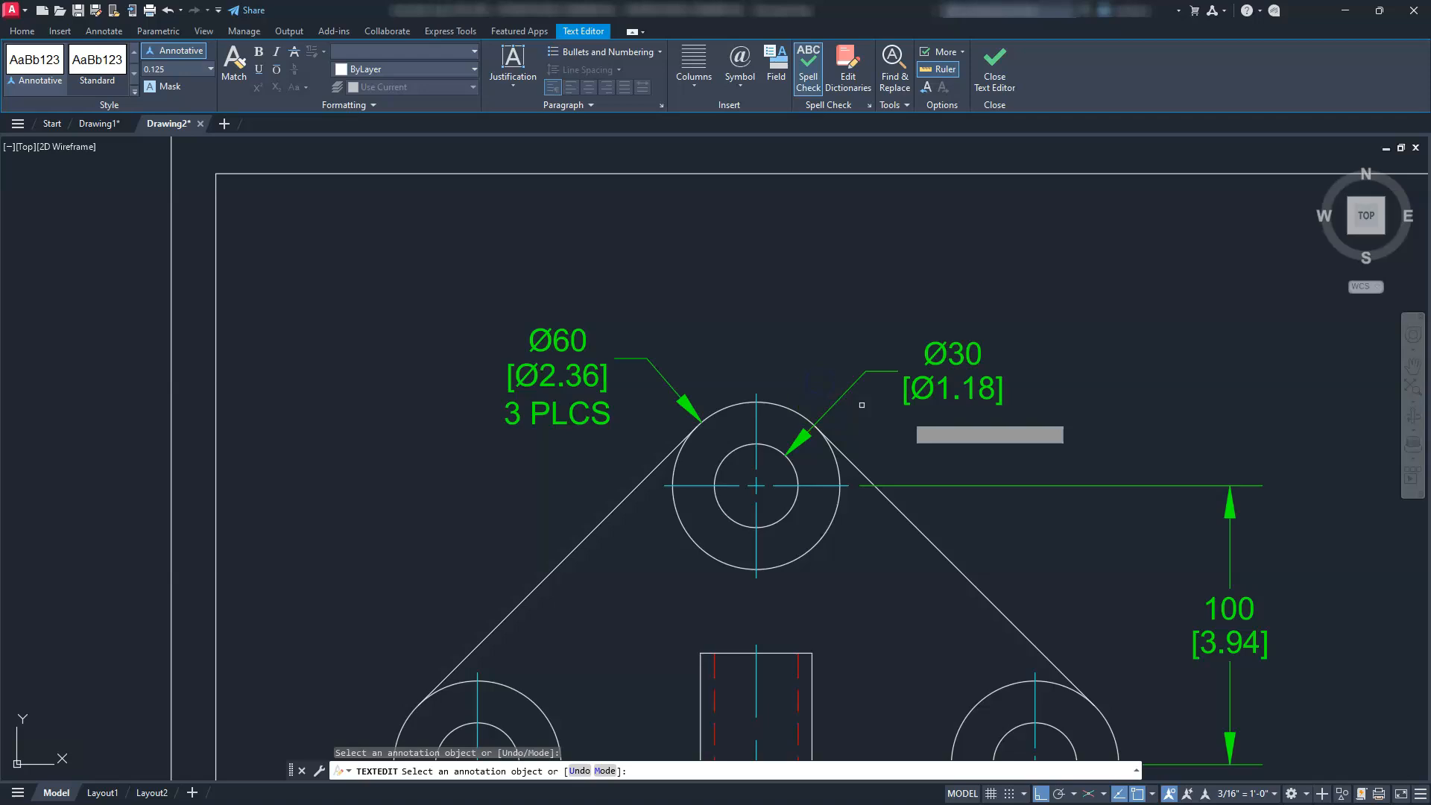
Add "3 PLCS" as a new line under the Ø30 dimension text in the plan view.
left_click(953, 385)
left_click(947, 384)
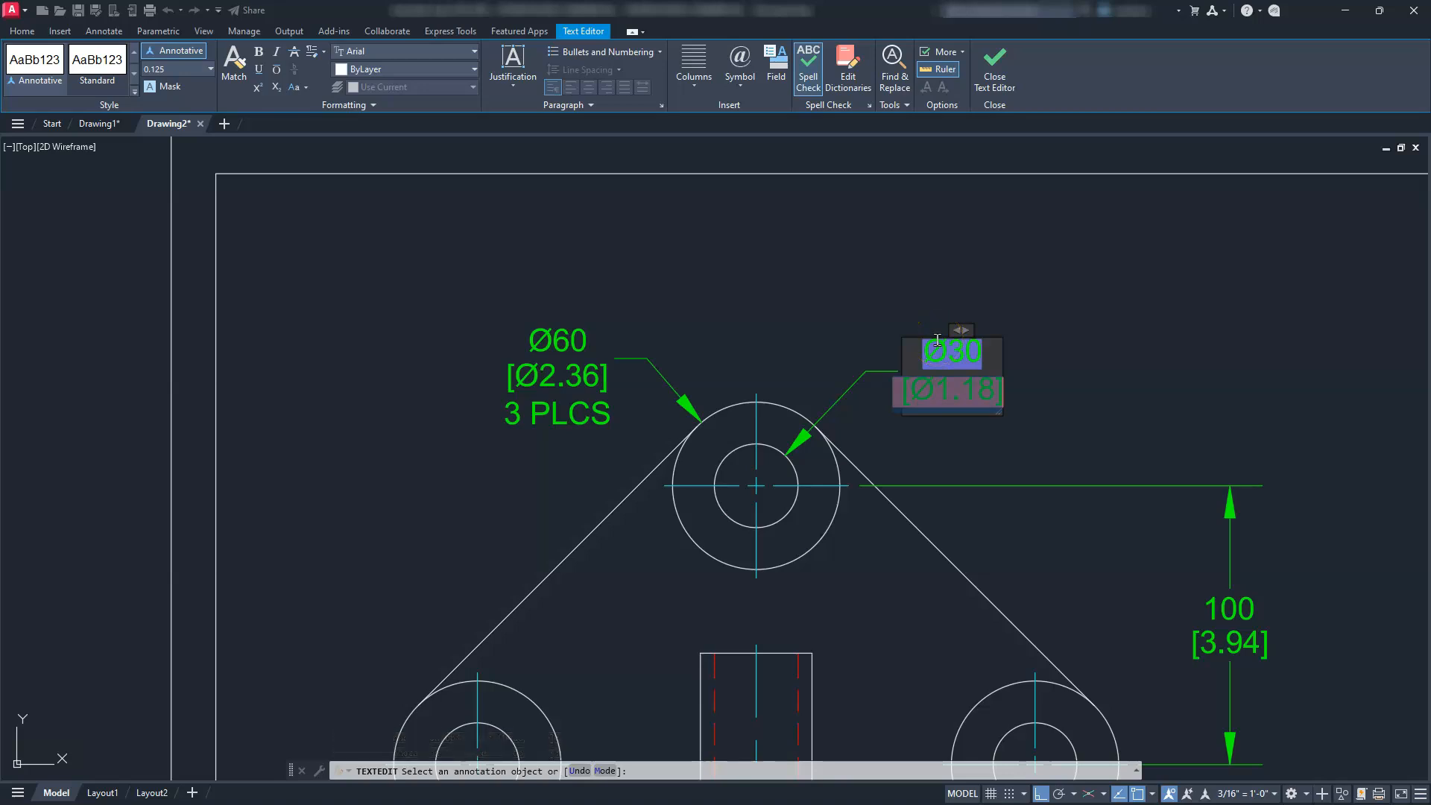
key("Right")
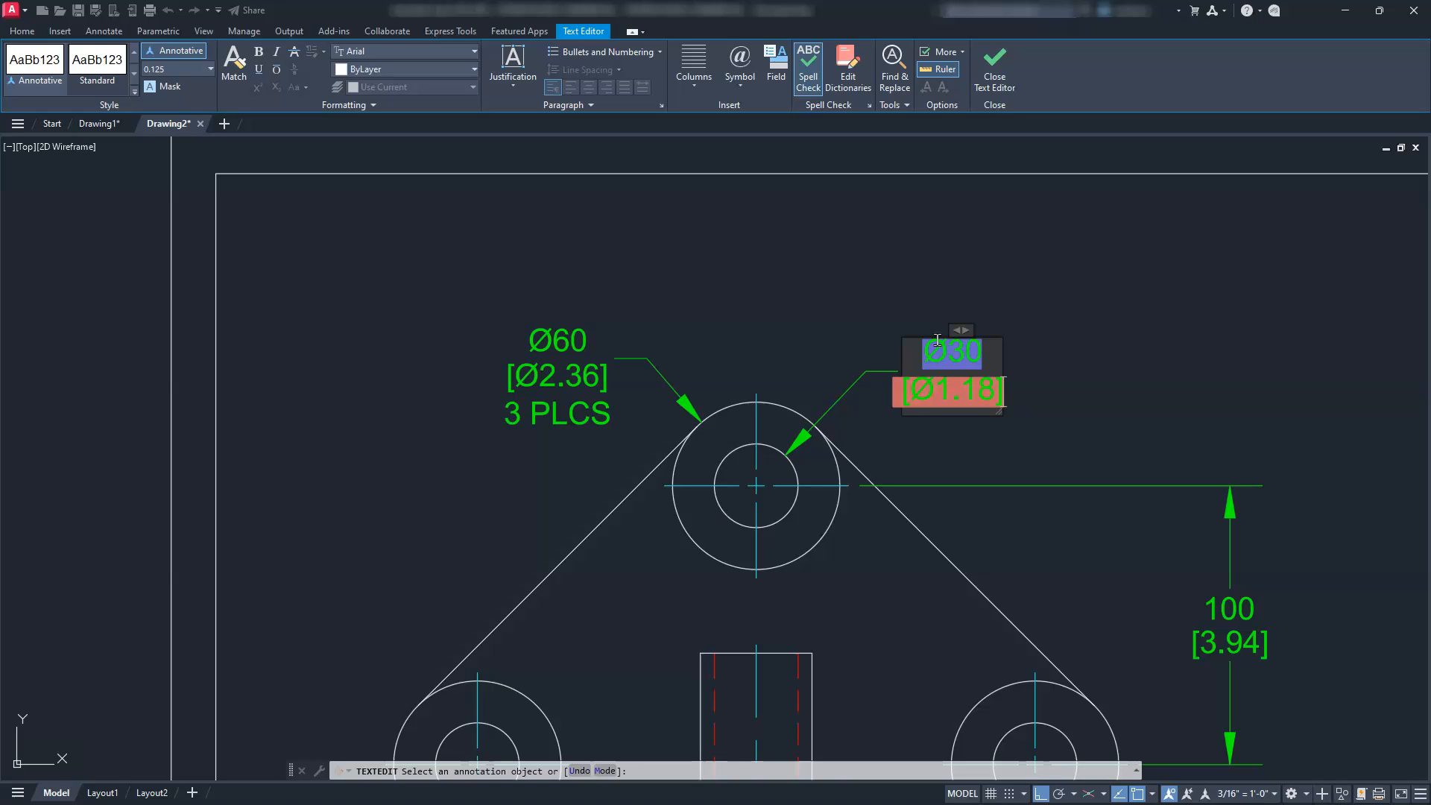
key("Return")
type("3")
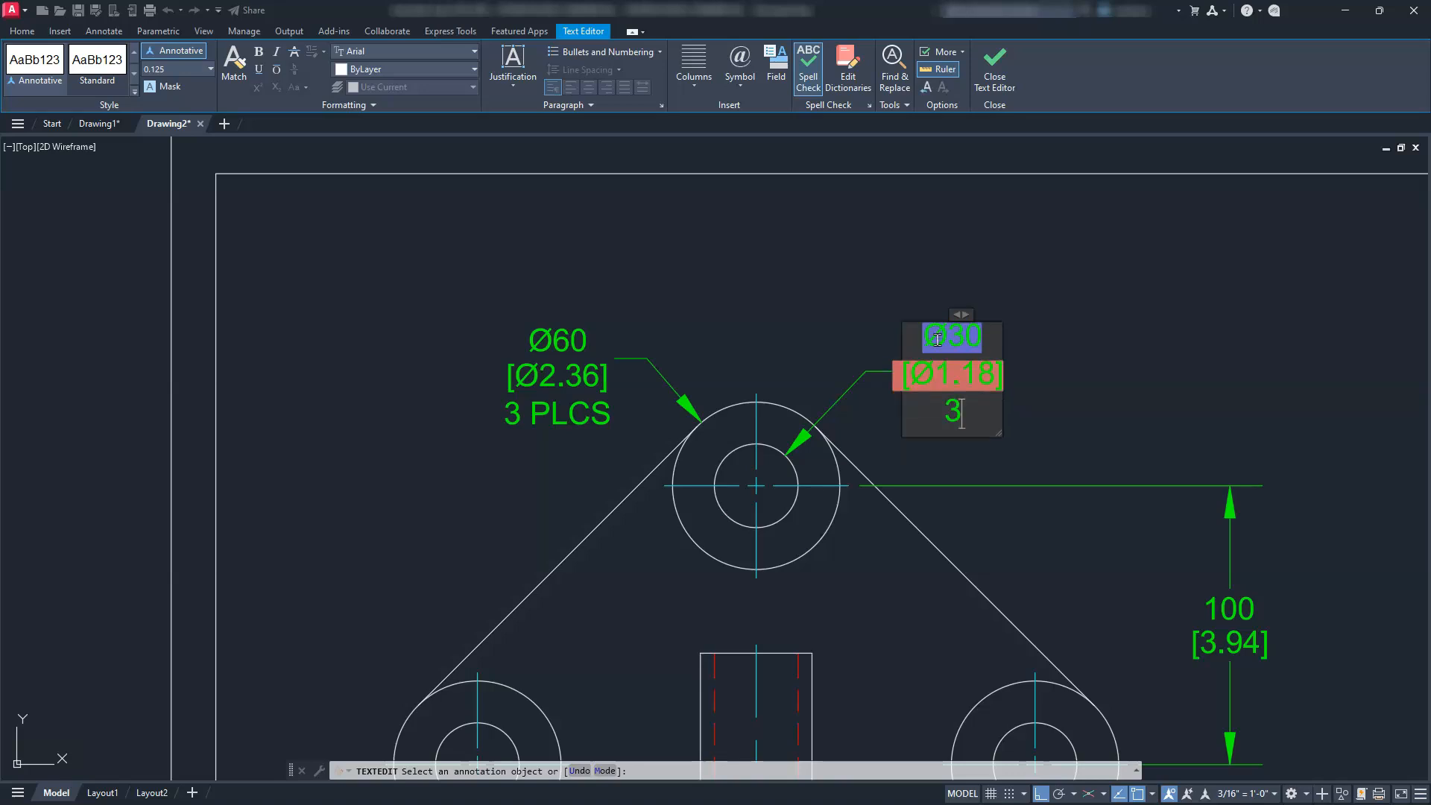
type(" PLCS")
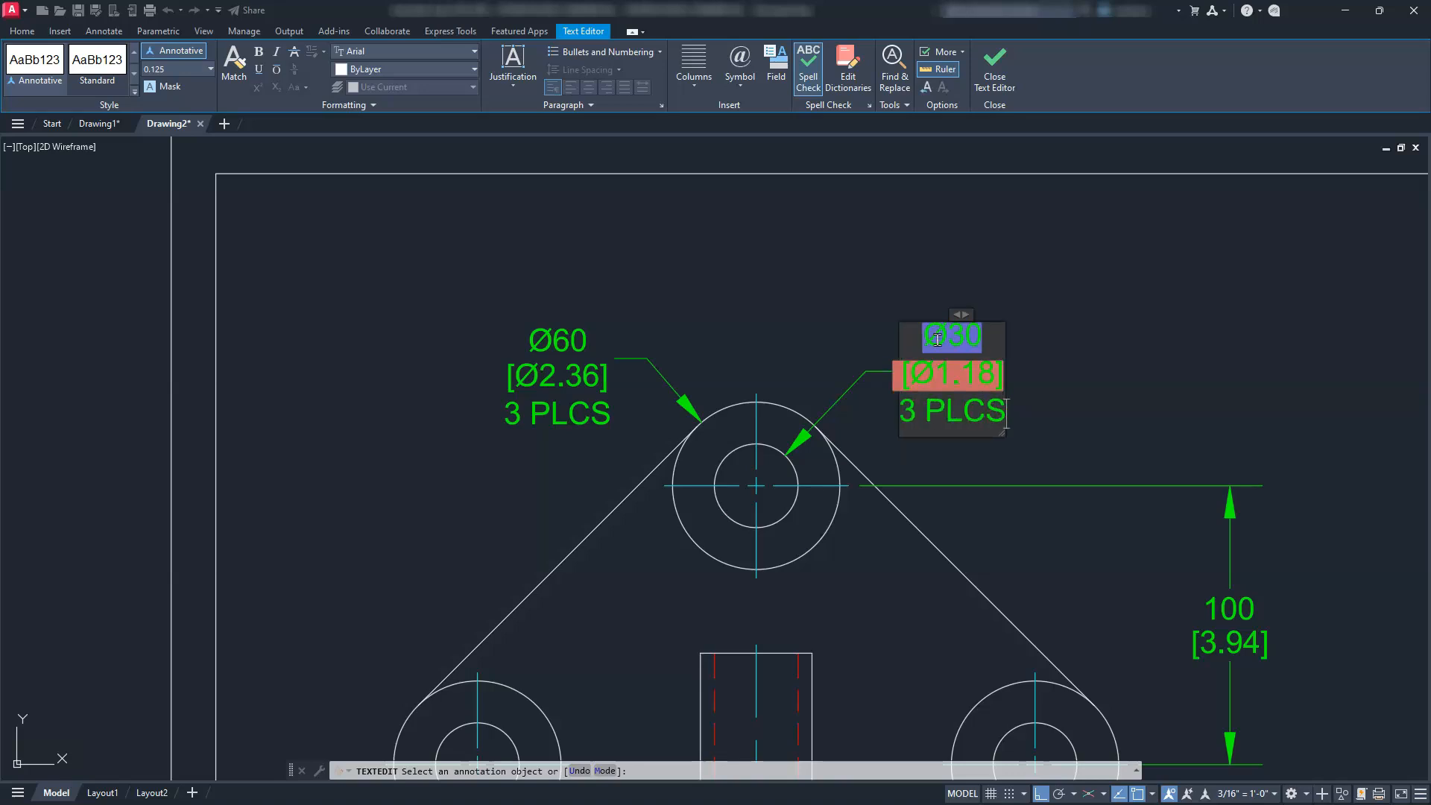
left_click(754, 275)
Add "2 PLCS" as a new line under the R5 fillet dimension in the front view and finish text editing.
scroll(703, 291, "up", 4)
scroll(670, 428, "down", 5)
middle_click_drag(571, 615, 583, 423)
scroll(565, 573, "up", 2)
scroll(565, 573, "up", 3)
scroll(634, 570, "up", 2)
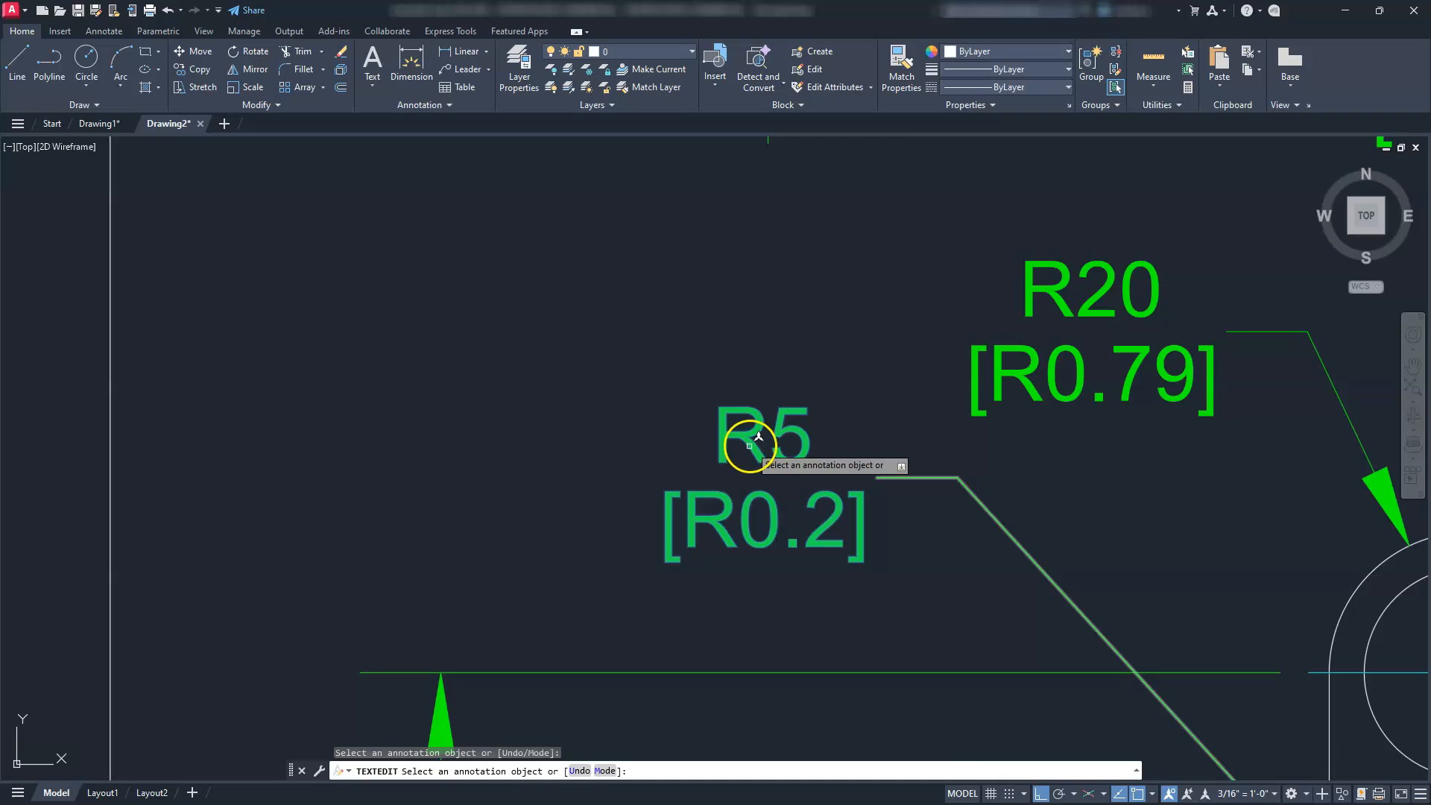
left_click(749, 446)
left_click(749, 445)
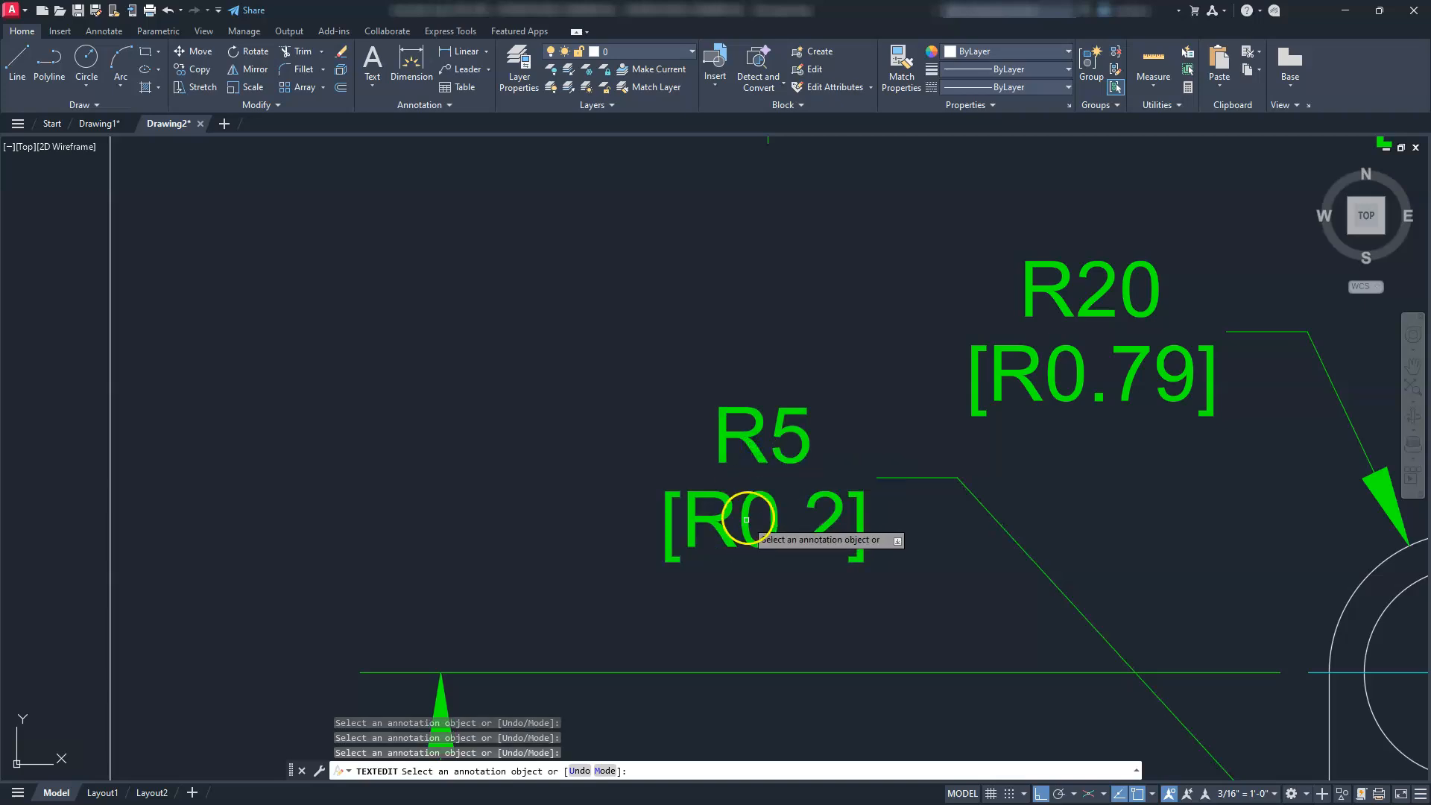
left_click(659, 425)
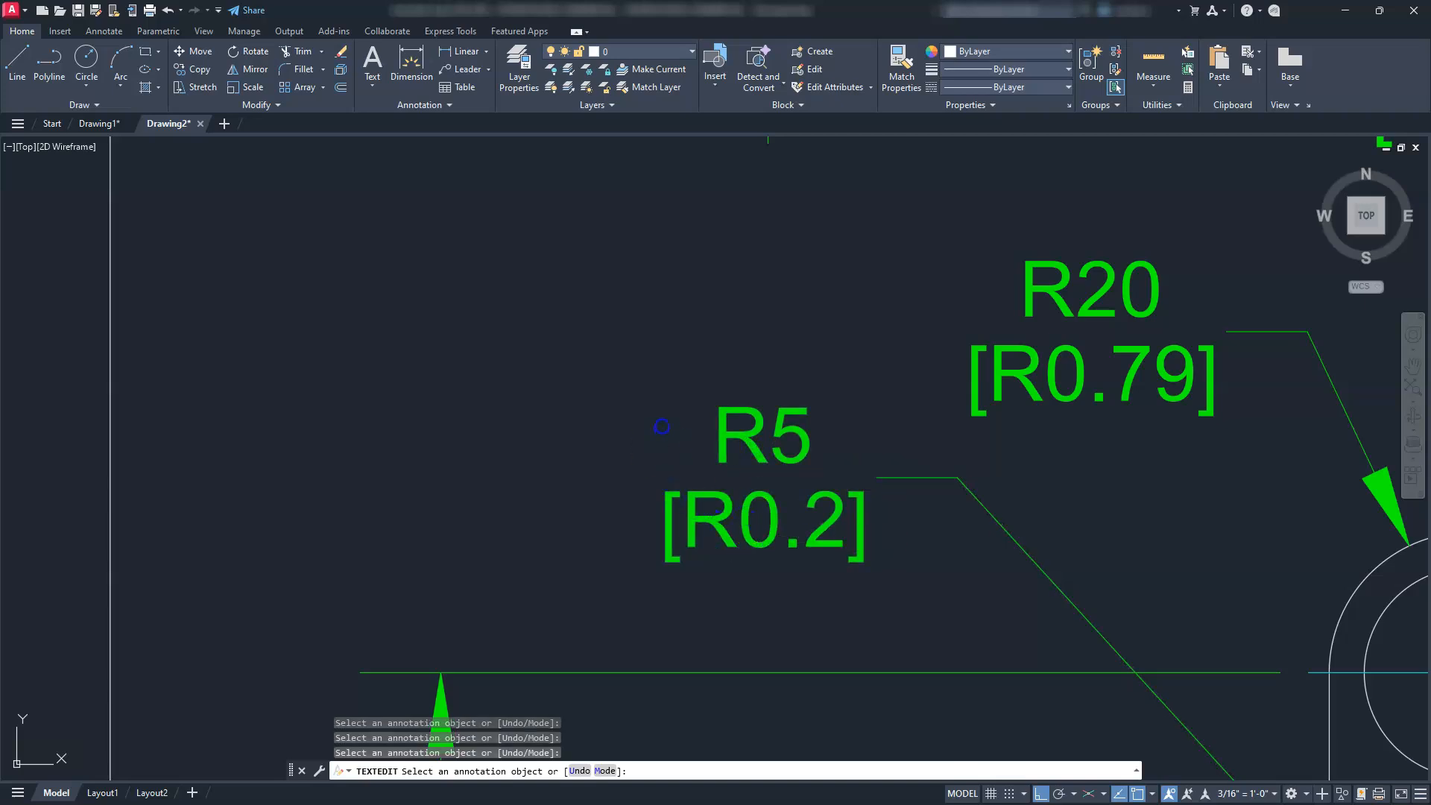
key("ctrl+End")
key("Return")
type("2 PLCS")
left_click(720, 363)
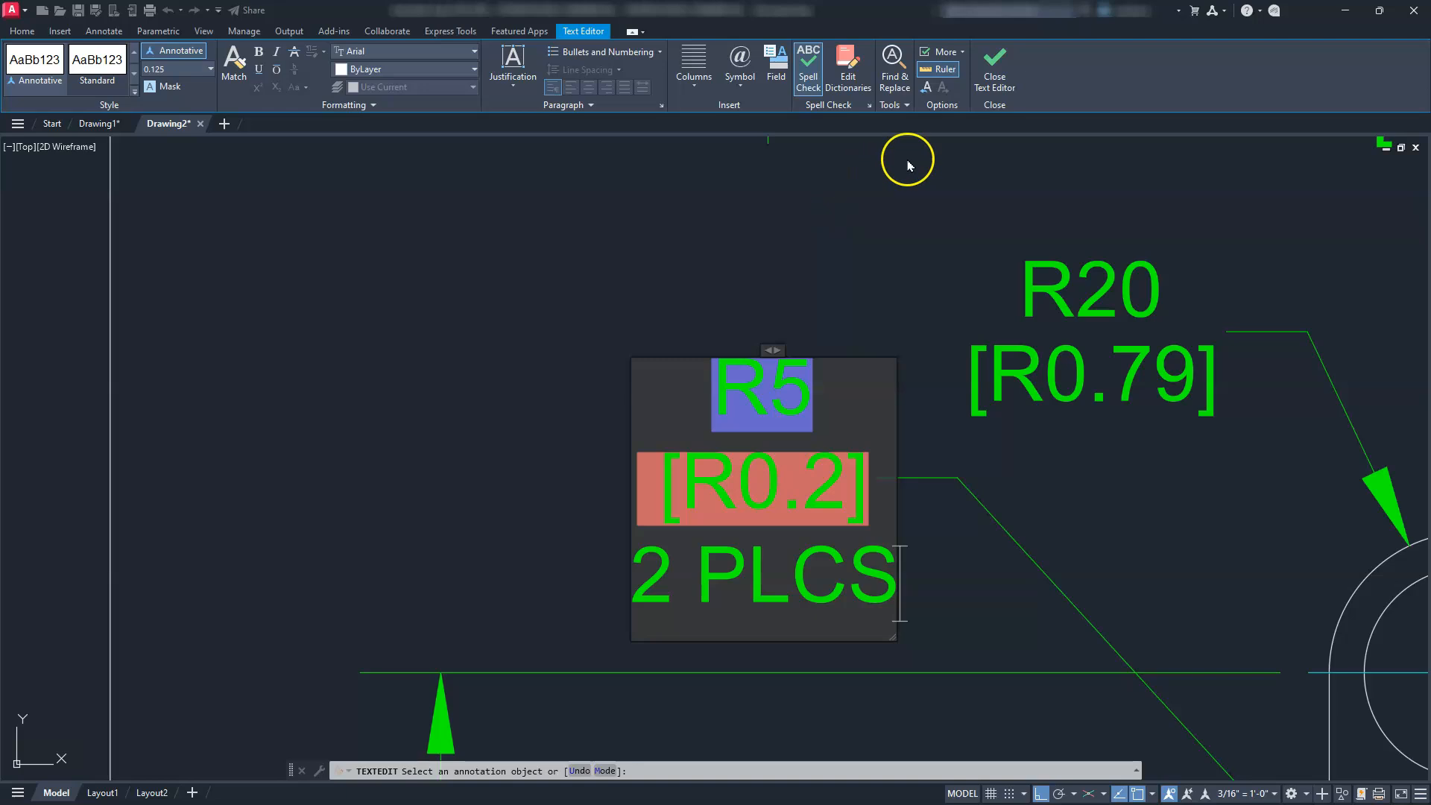
left_click(995, 66)
key("Escape")
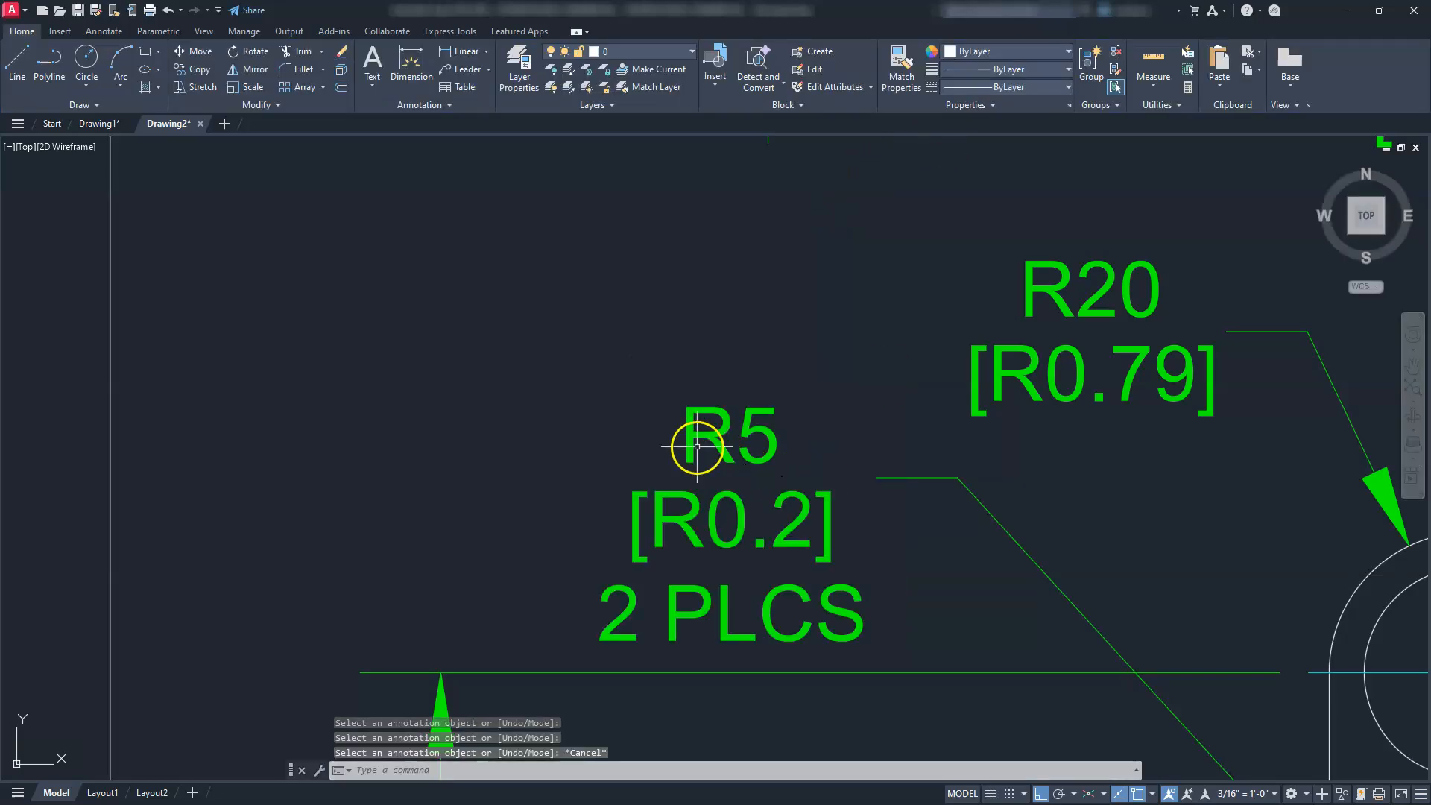
Turn on isometric drafting and review which object snap modes are enabled.
scroll(699, 453, "down", 8)
middle_click_drag(674, 536, 617, 540)
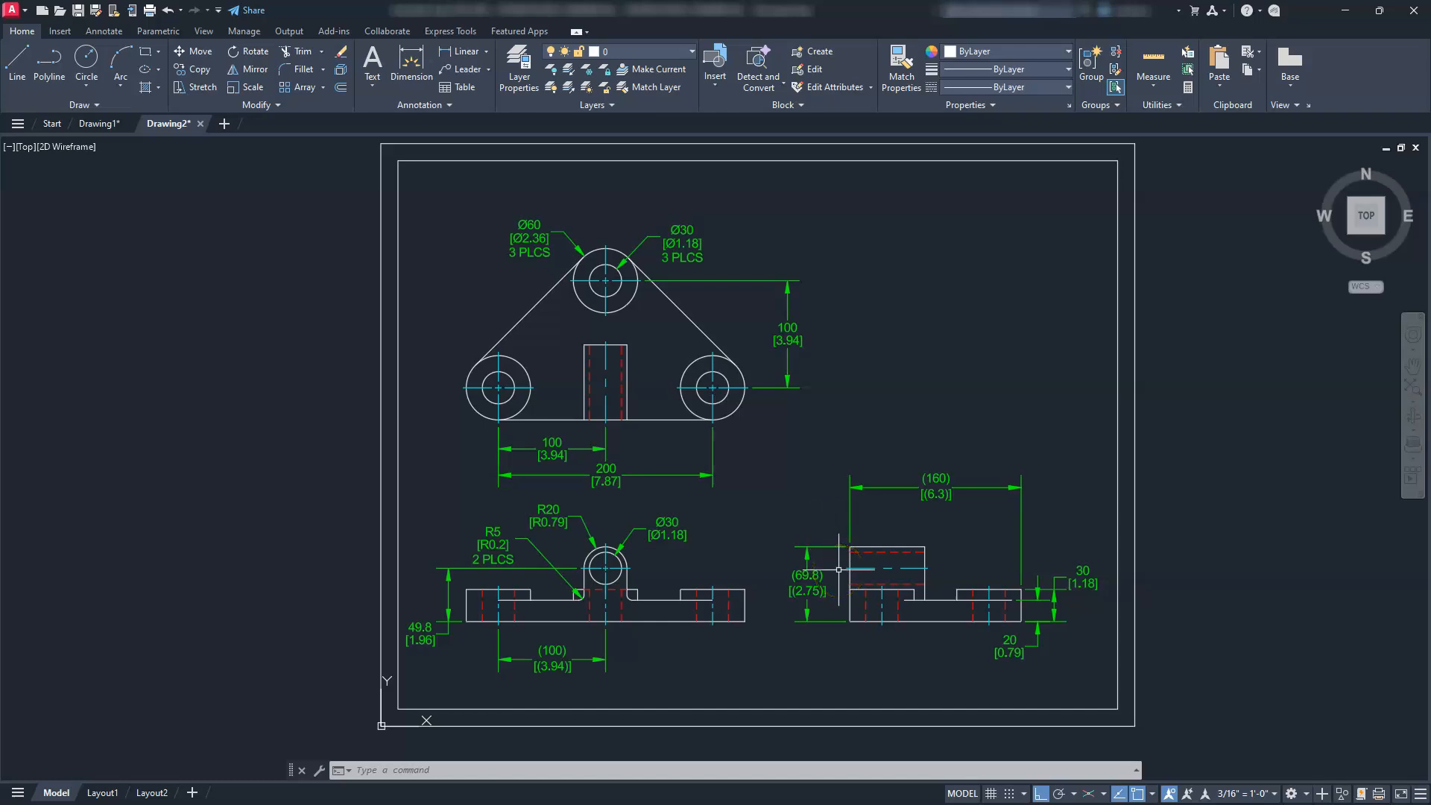
left_click(1091, 794)
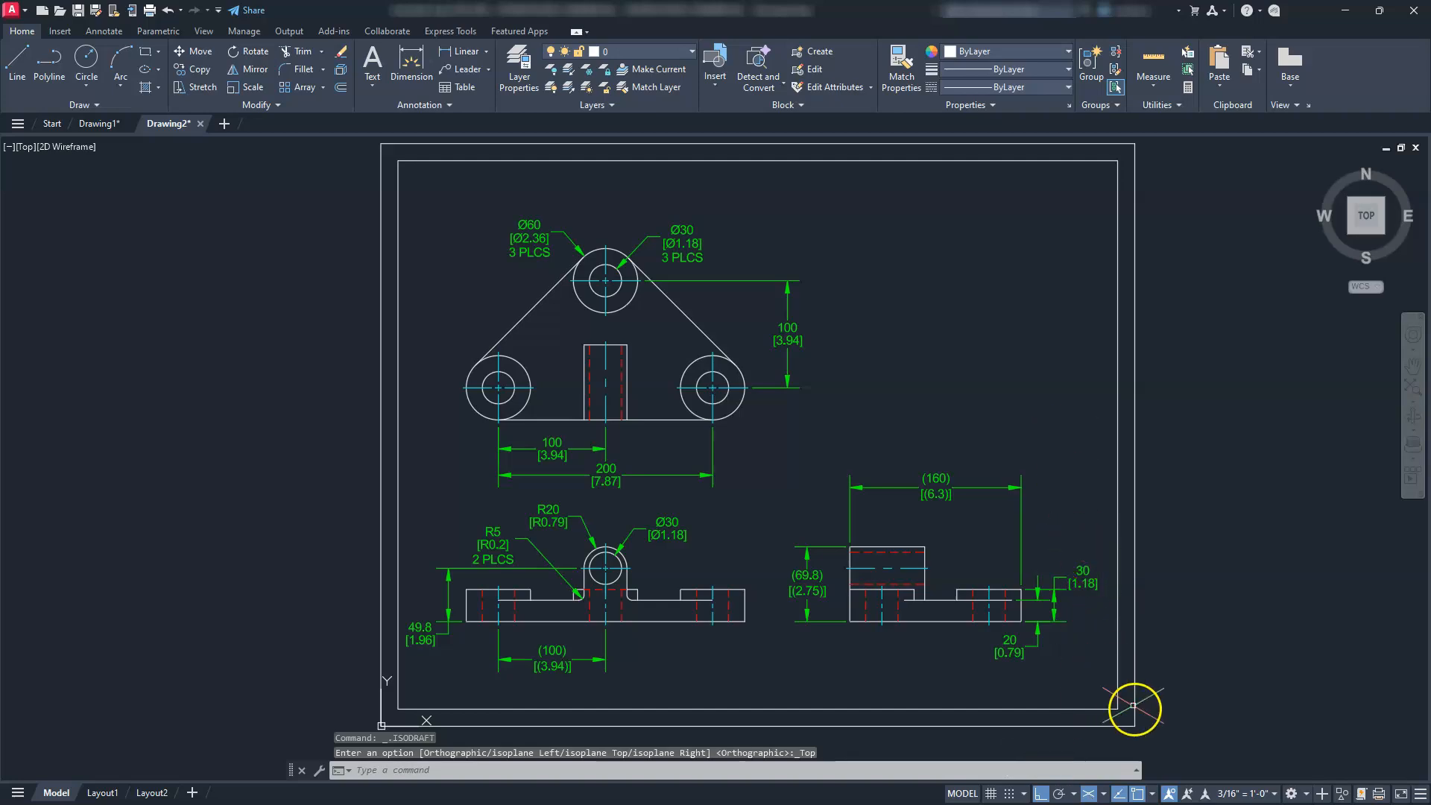
left_click(1153, 794)
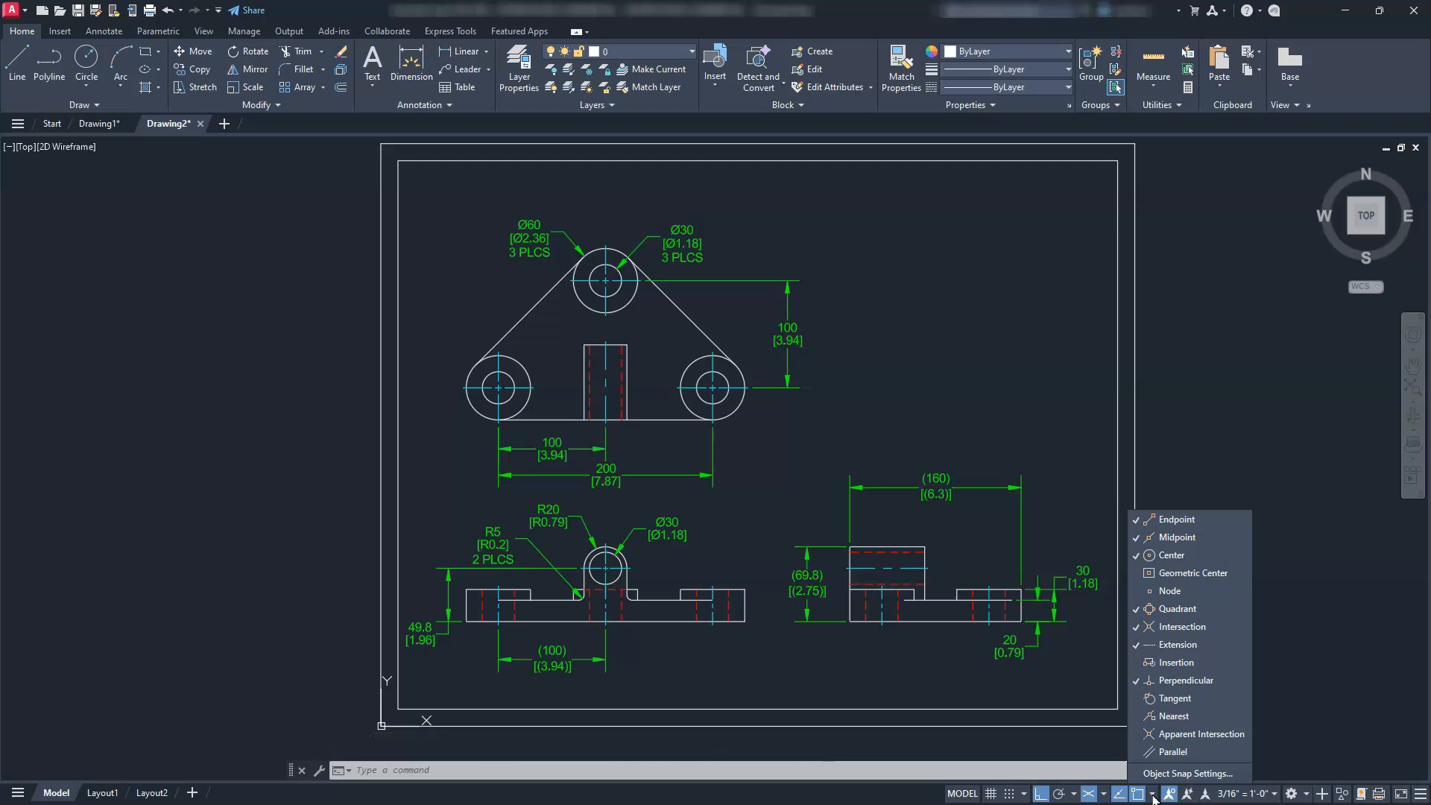
key("Escape")
key("Escape")
key("Escape")
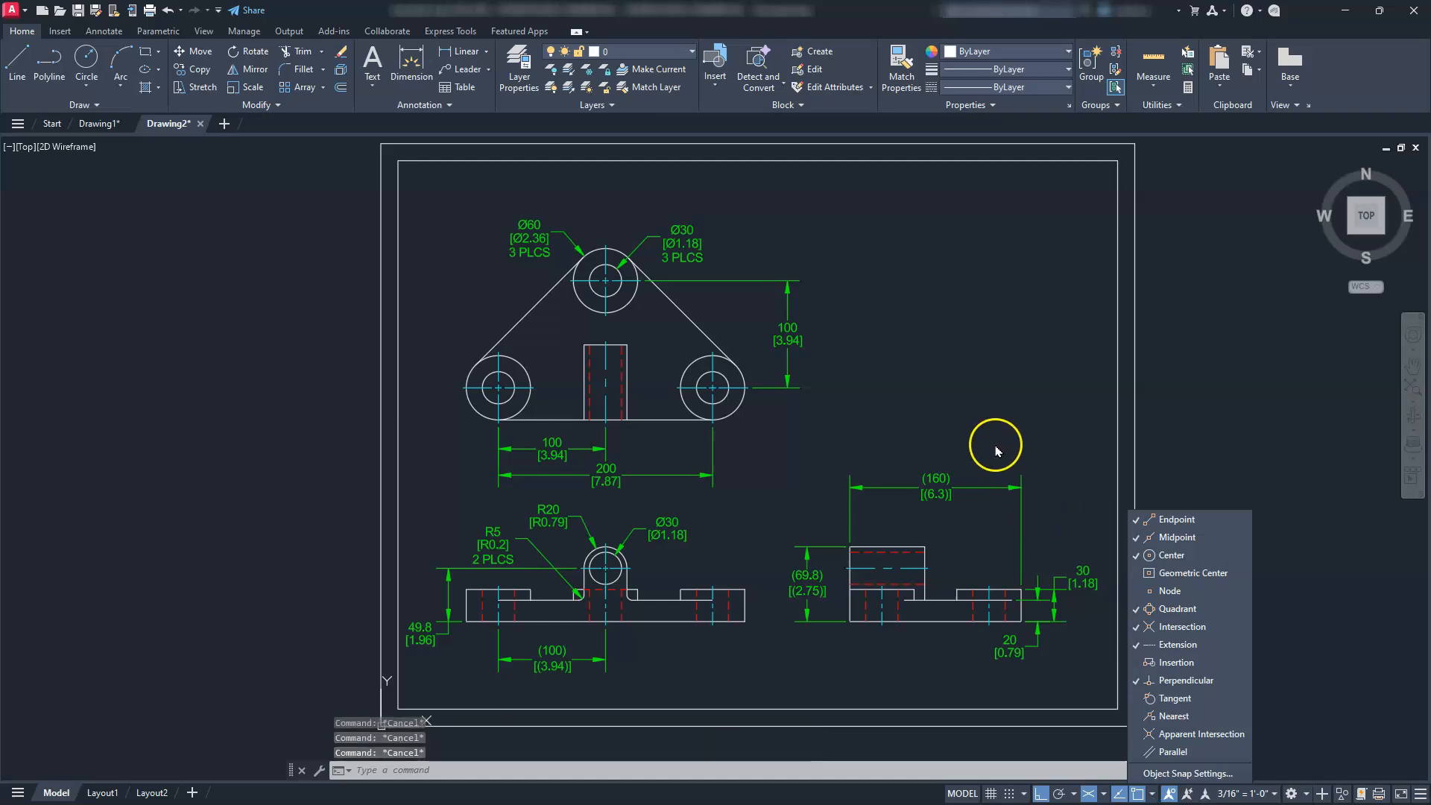
left_click(995, 446)
Set the isometric drafting plane to isoplane Top.
middle_click_drag(1096, 400, 249, 407)
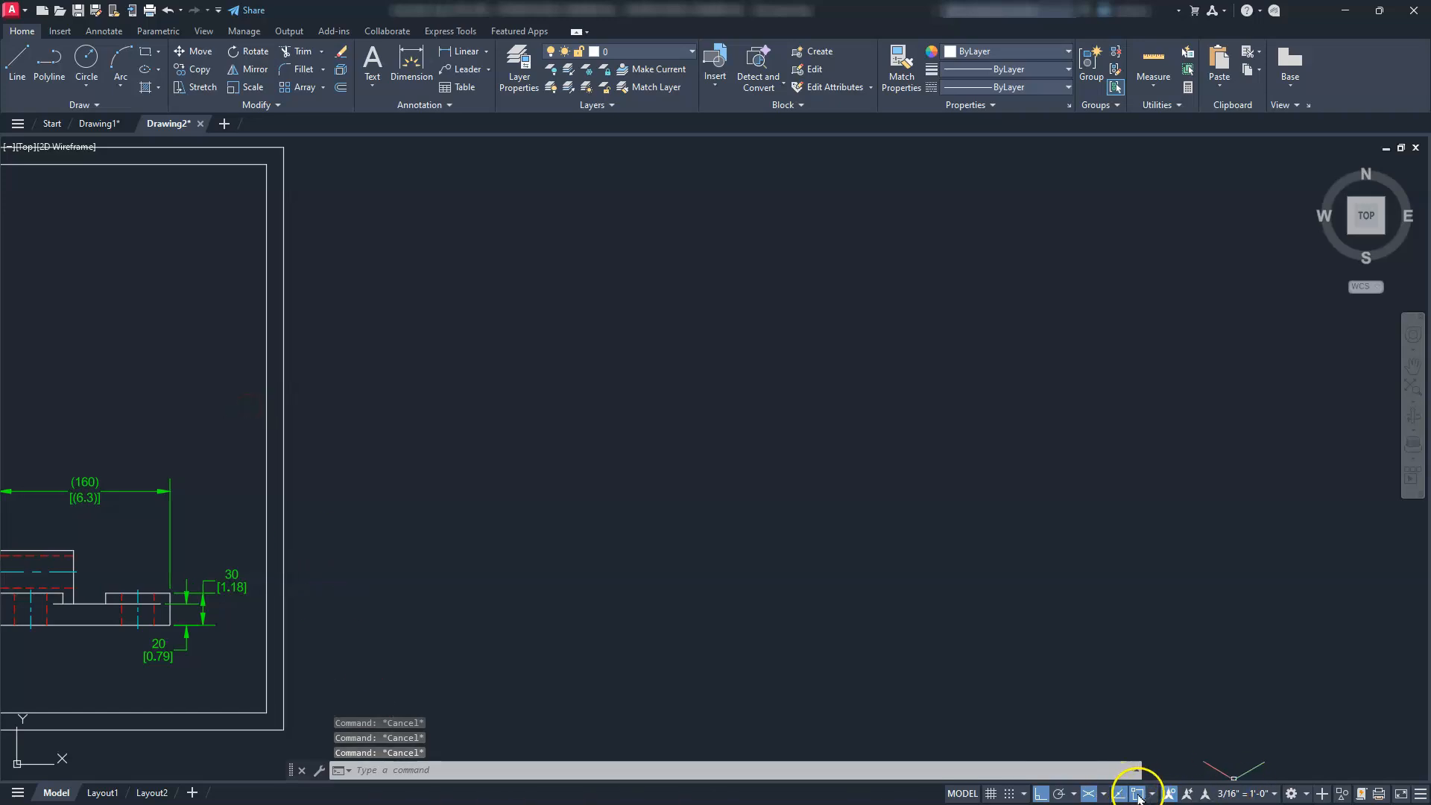
left_click(1104, 794)
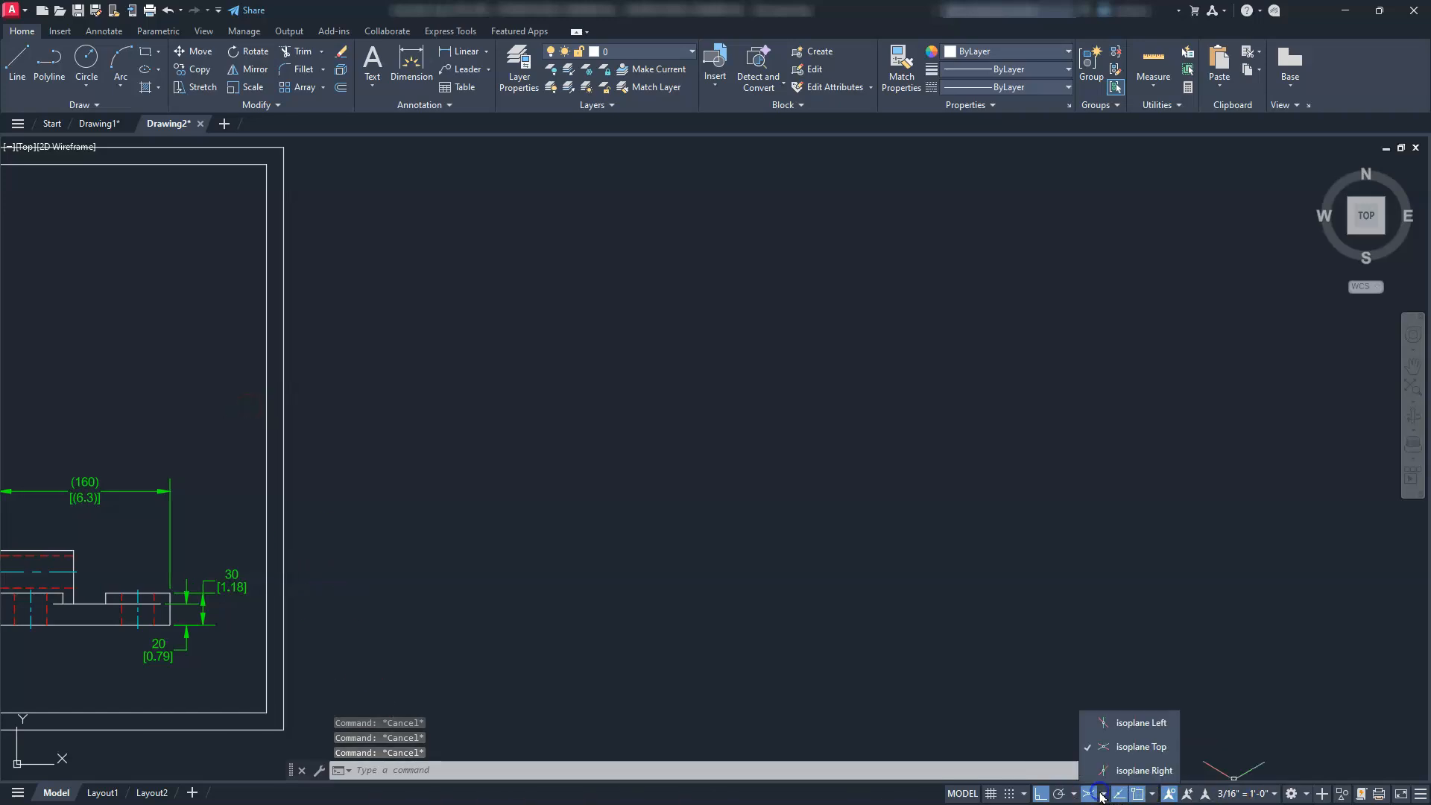
left_click(1124, 746)
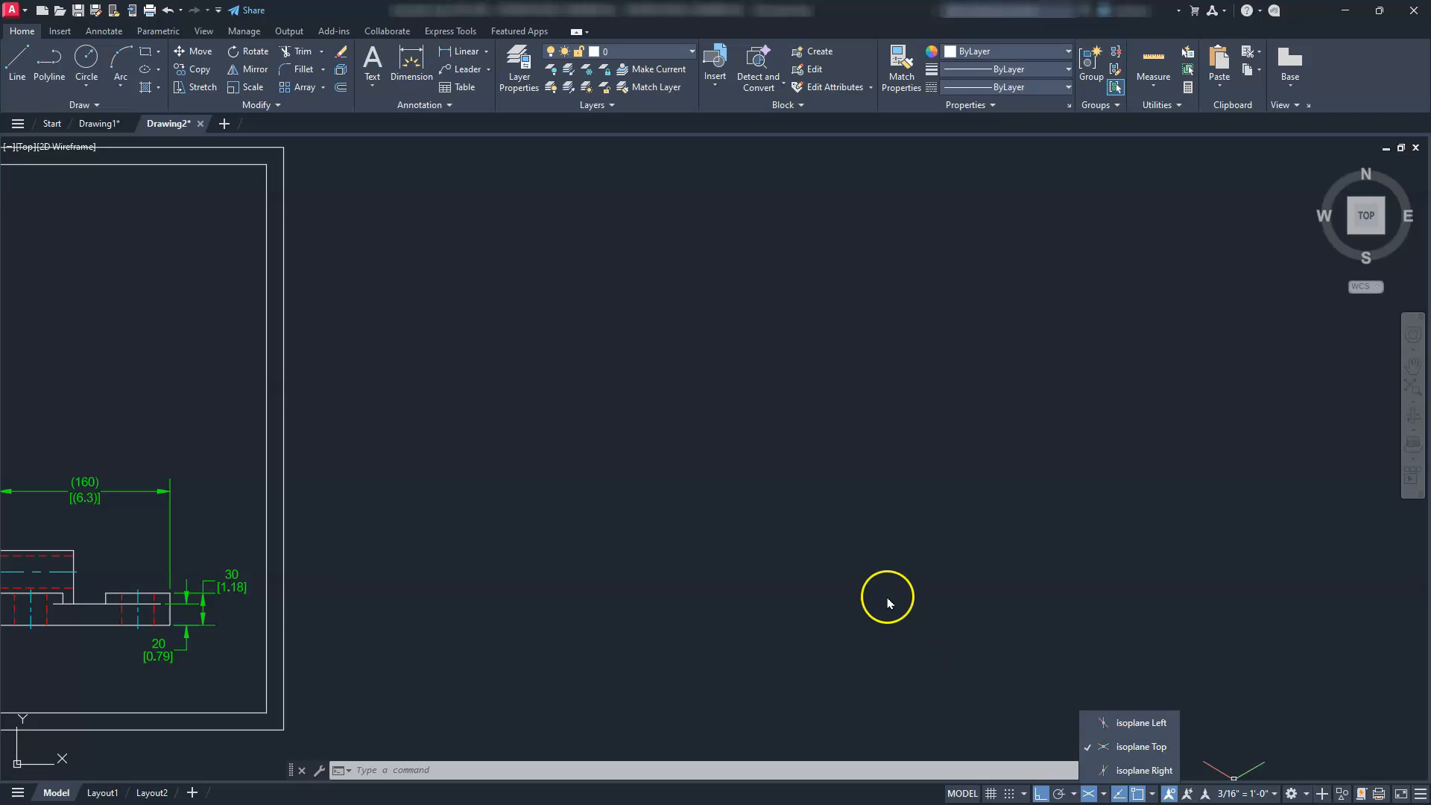
key("Escape")
key("Escape")
key("Escape")
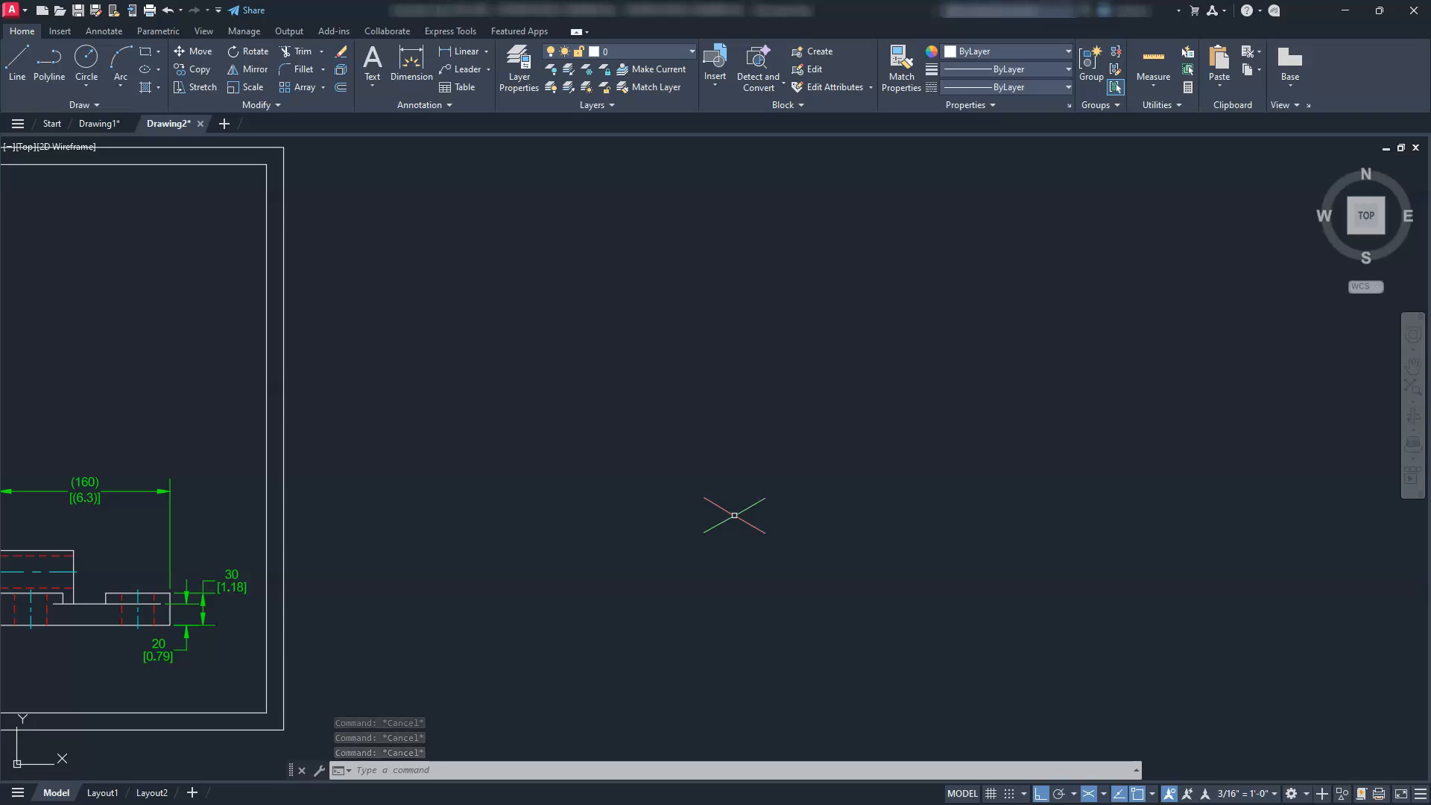
Draw an isocircle with a diameter of 30 in the empty space beside the drawing sheet.
type("el")
right_click(722, 518)
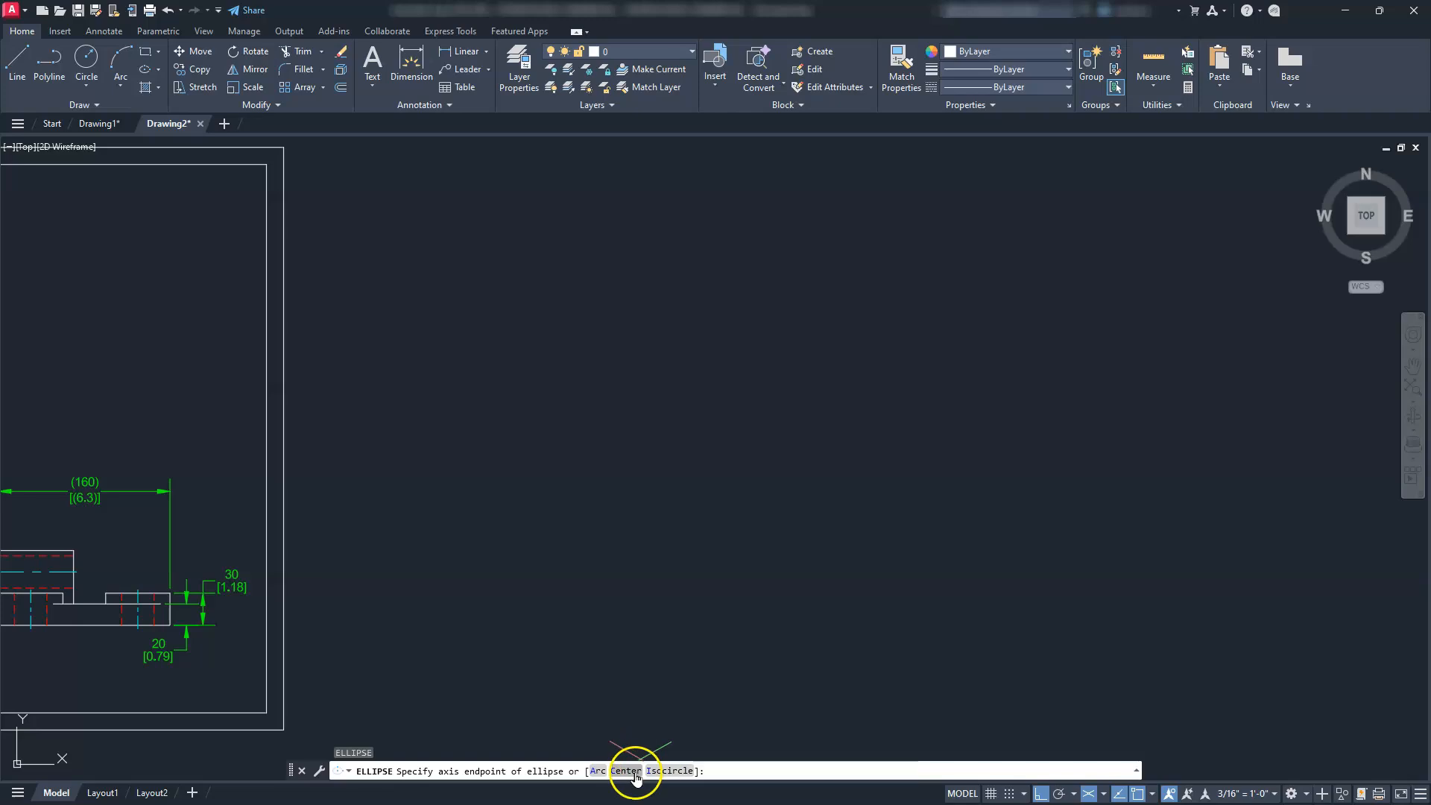
left_click(665, 772)
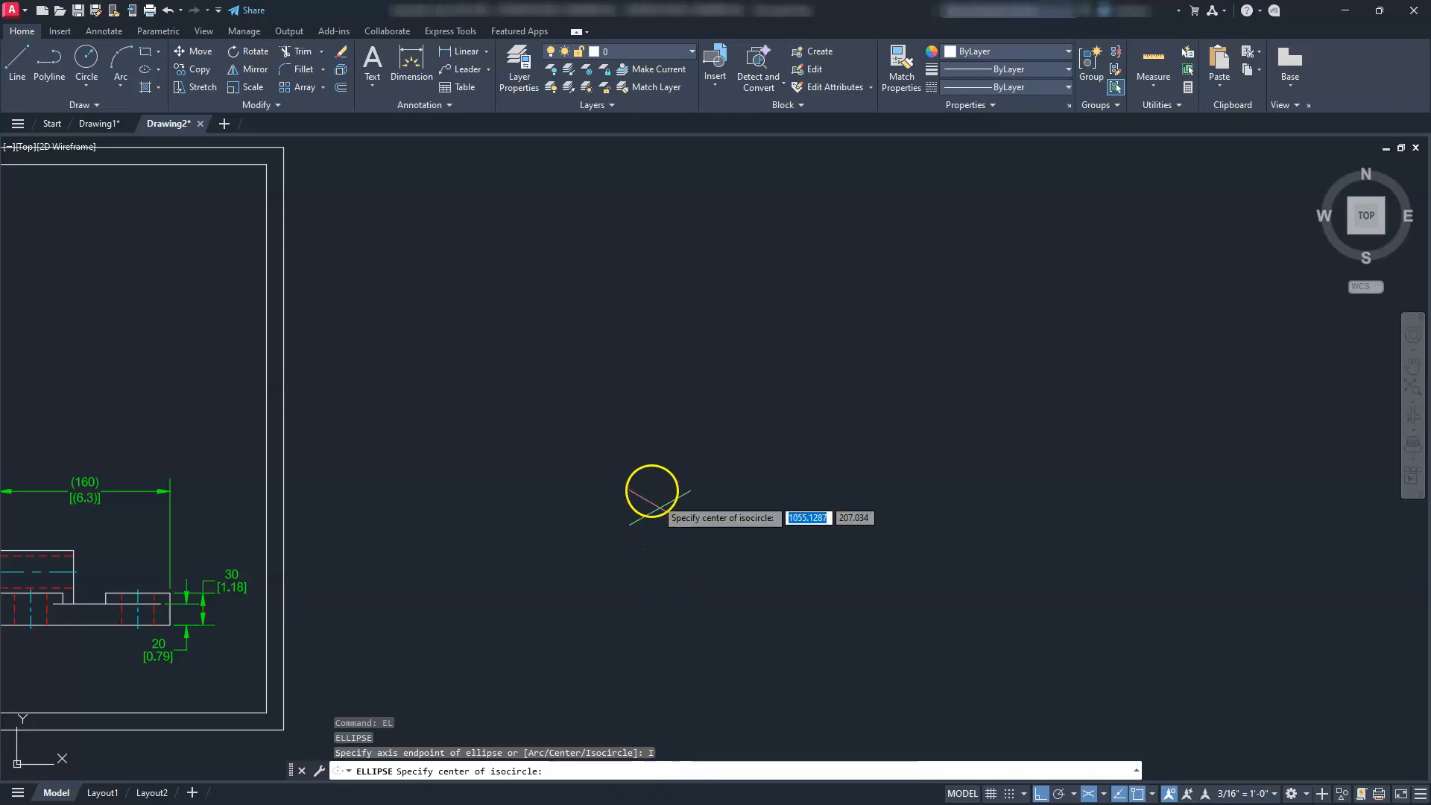
left_click(648, 472)
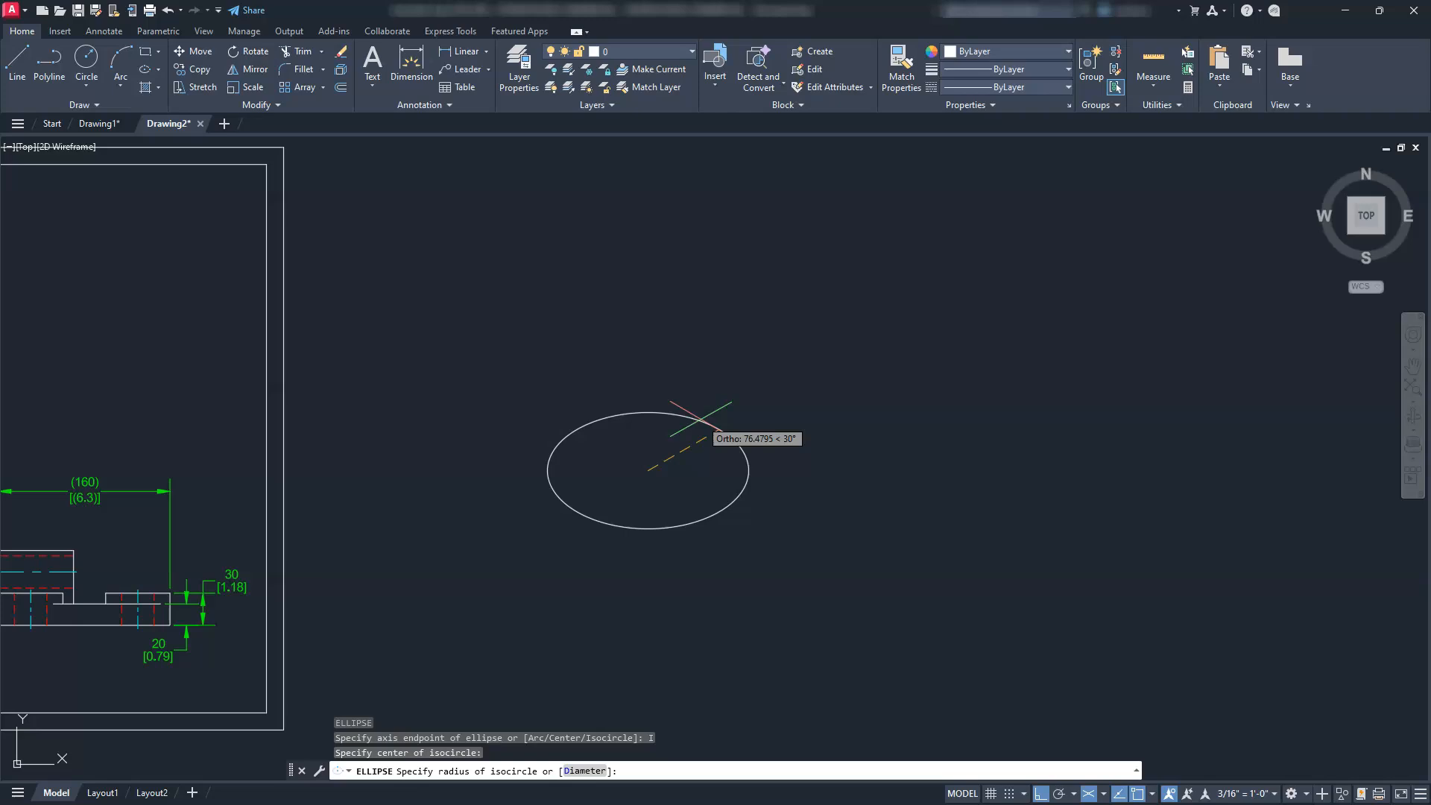
type("D")
key("Return")
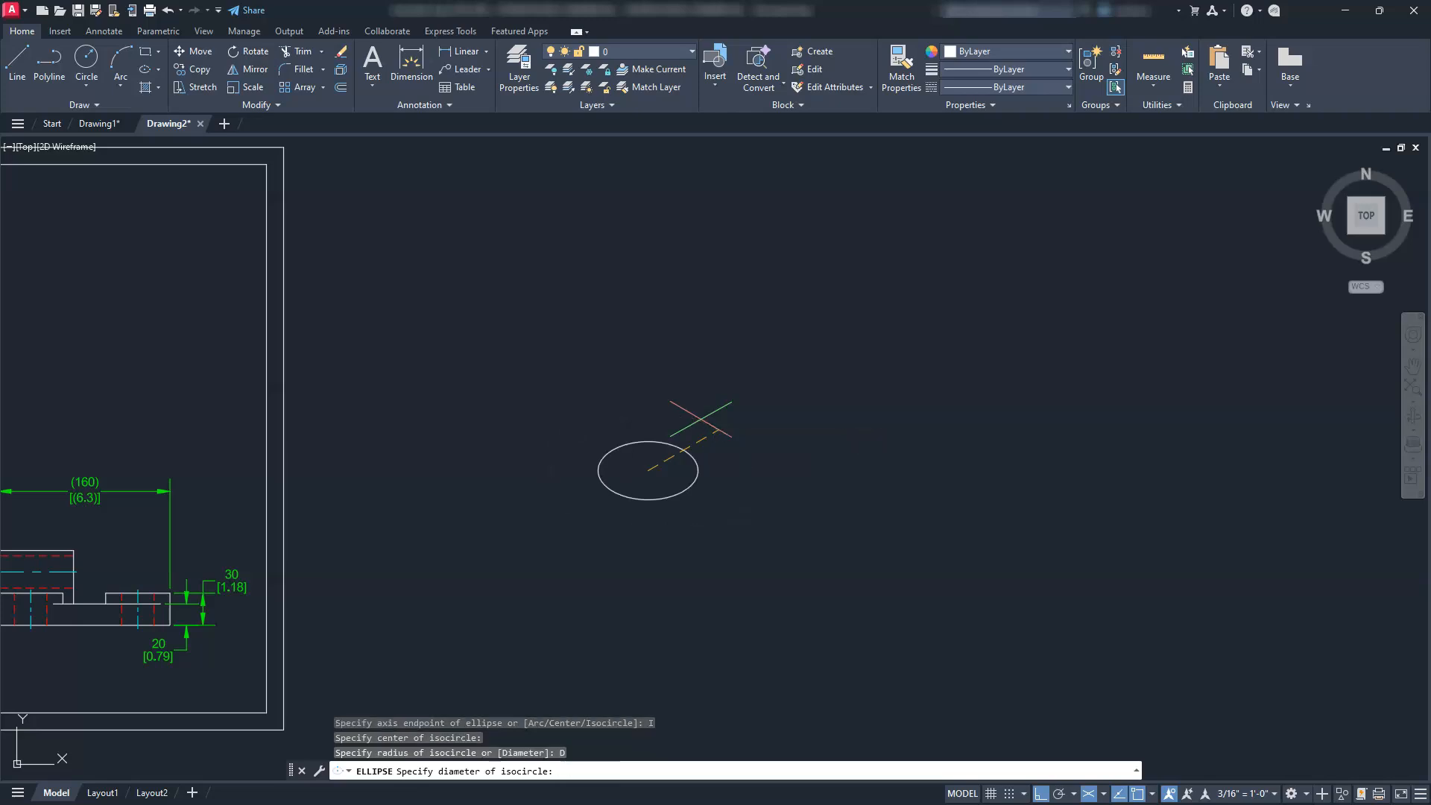
type("30")
key("Return")
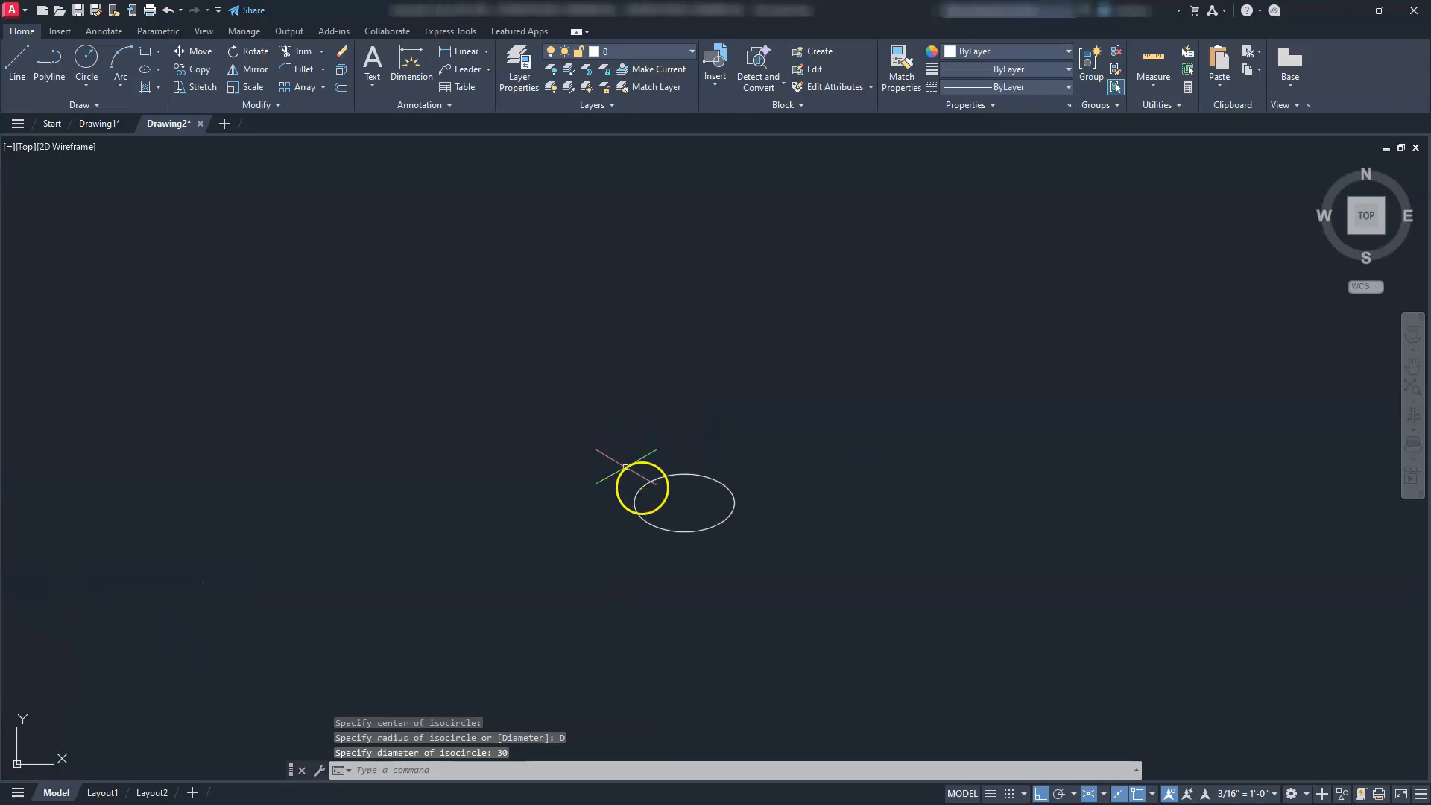
Draw a concentric isocircle with a diameter of 60 around the 30-diameter one.
key("Return")
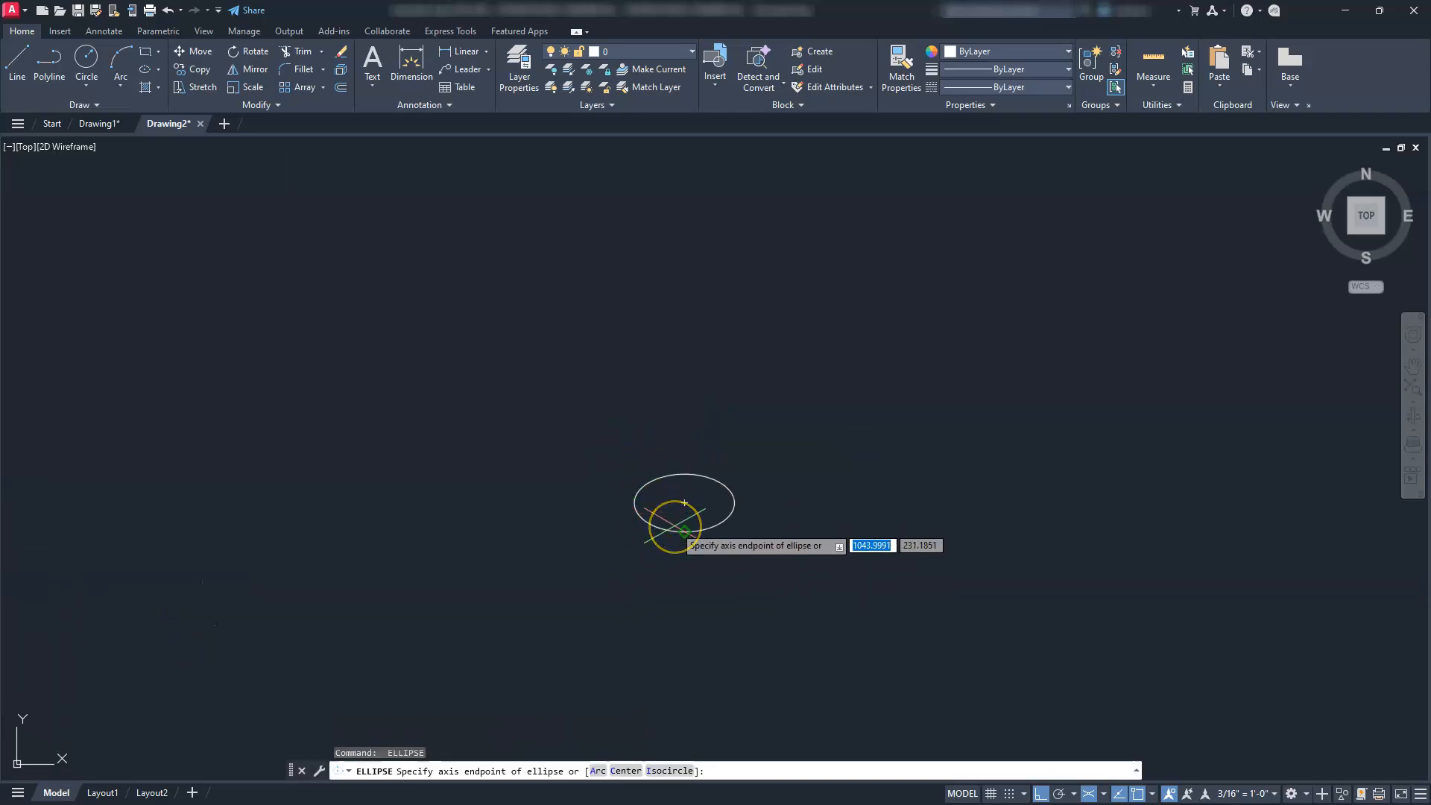
left_click(674, 771)
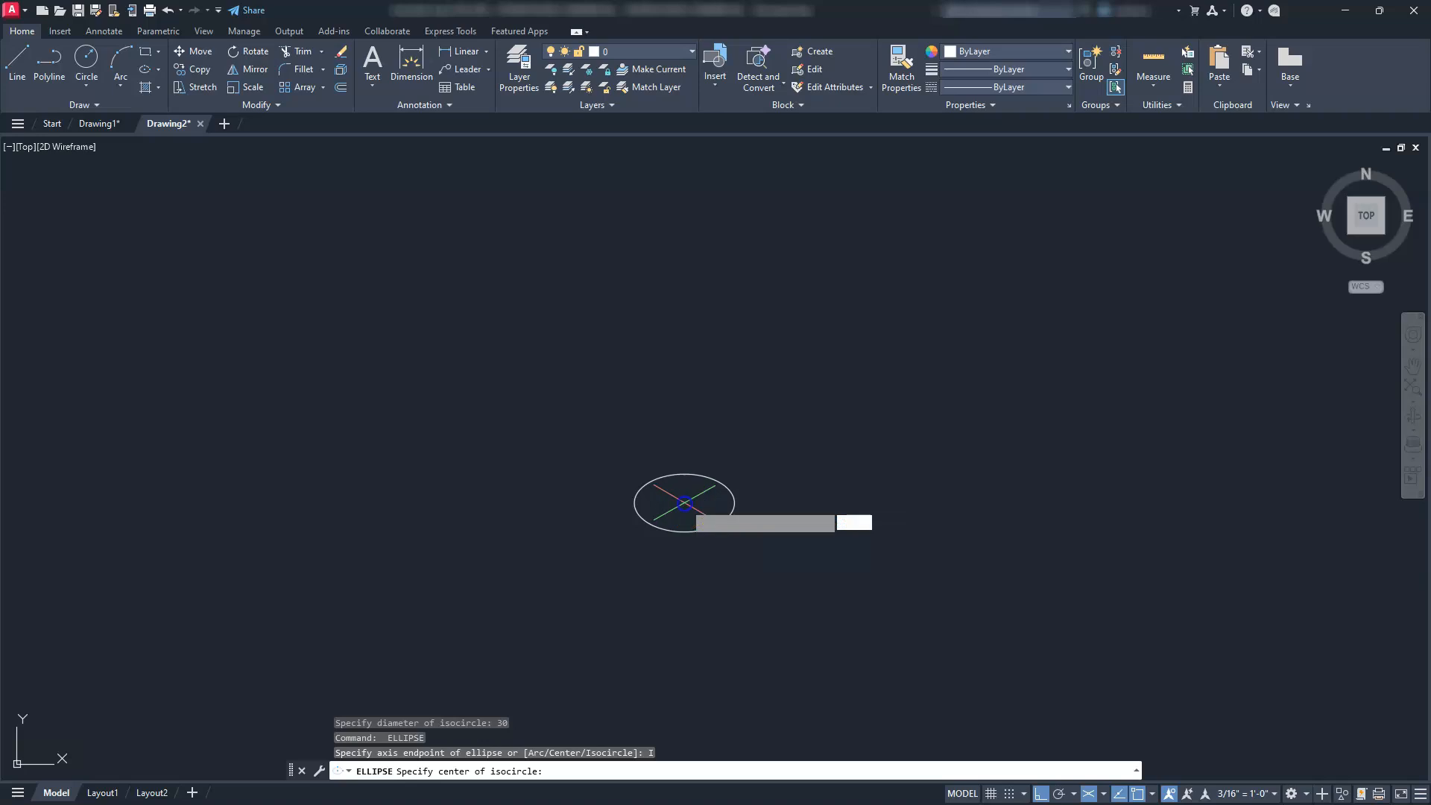
left_click(685, 504)
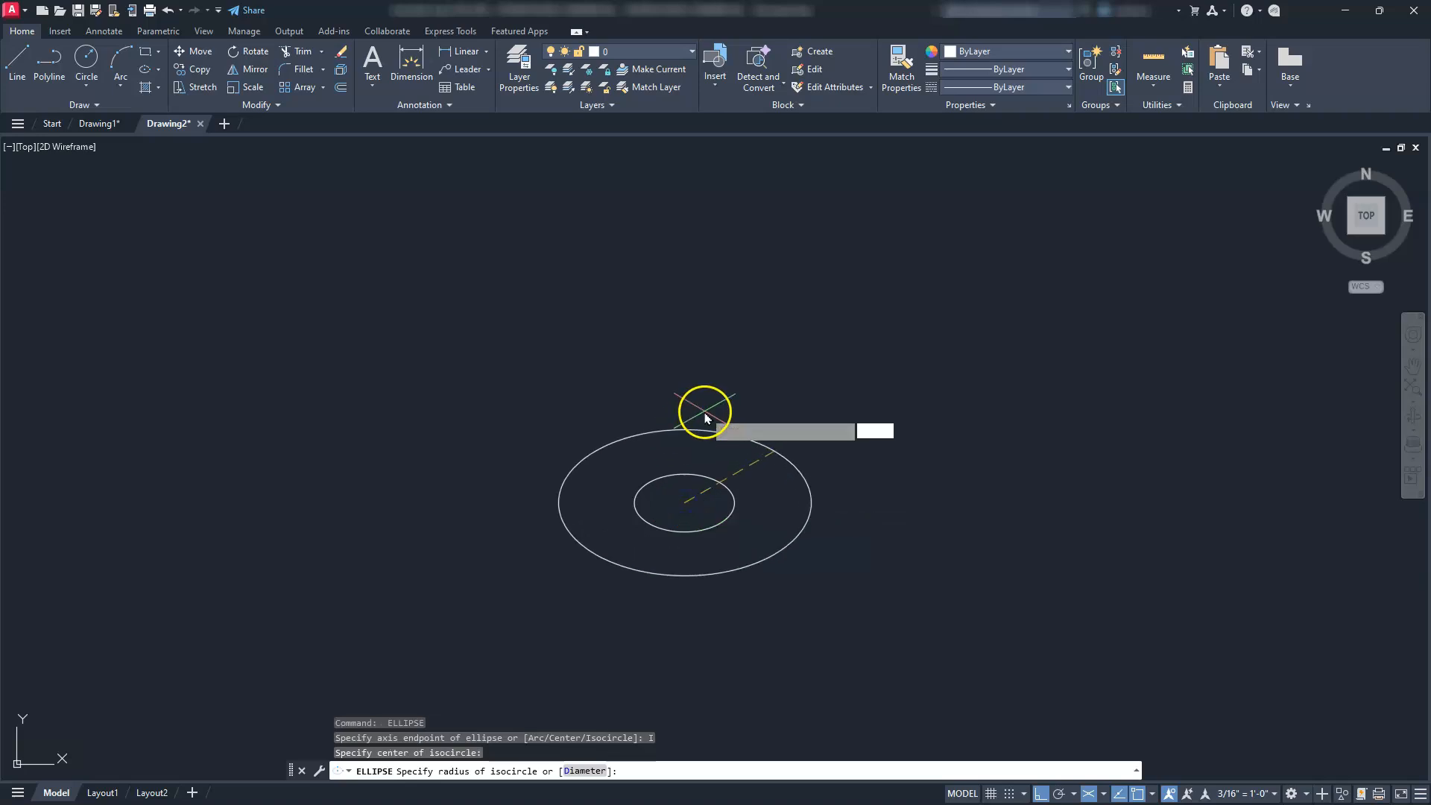
type("D")
key("Return")
type("60")
key("Return")
Copy the concentric 30 and 60 diameter isocircles 100 units down to the right along the 330° isometric axis.
scroll(725, 411, "down", 3)
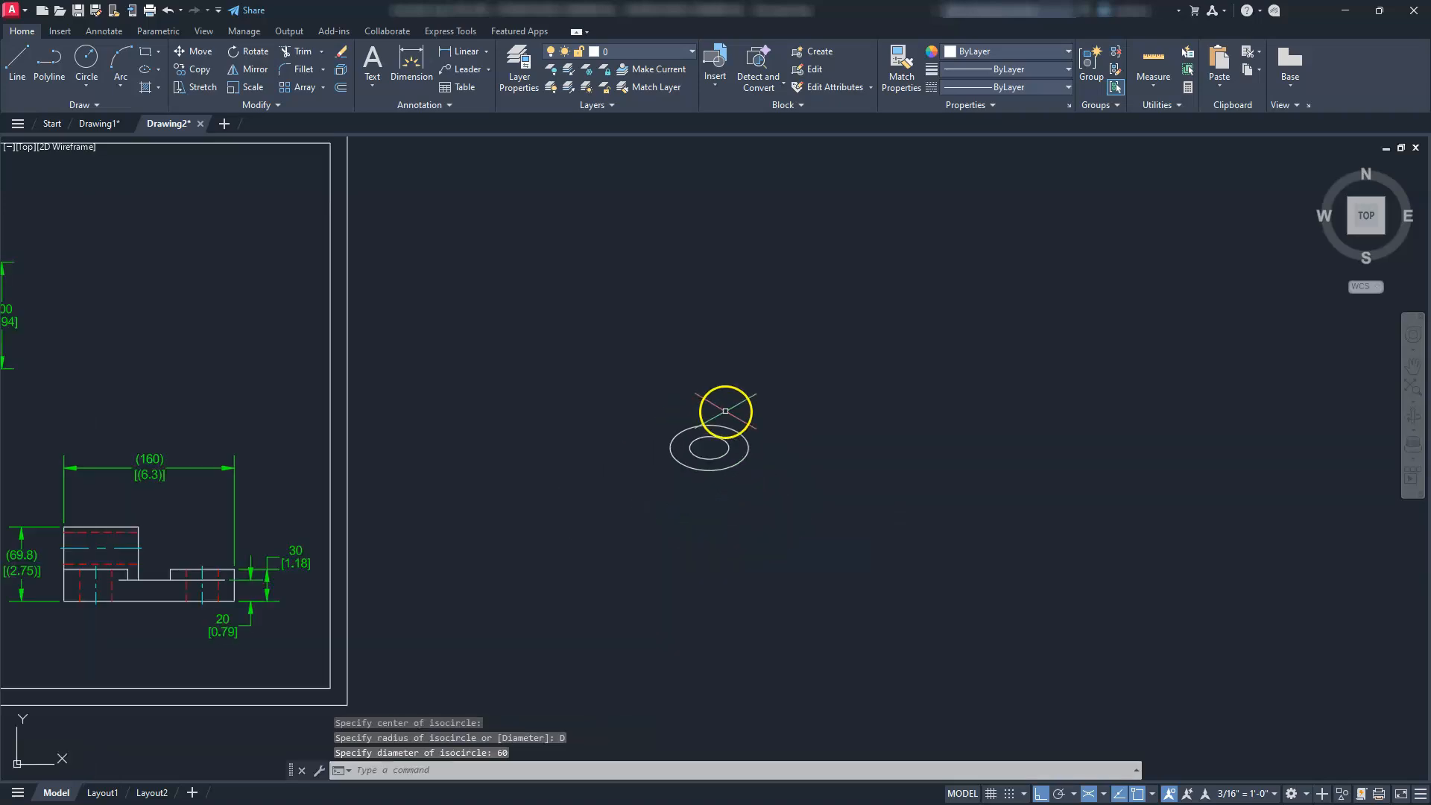
key("Escape")
key("Escape")
key("Escape")
type("co")
key("Return")
left_click(780, 378)
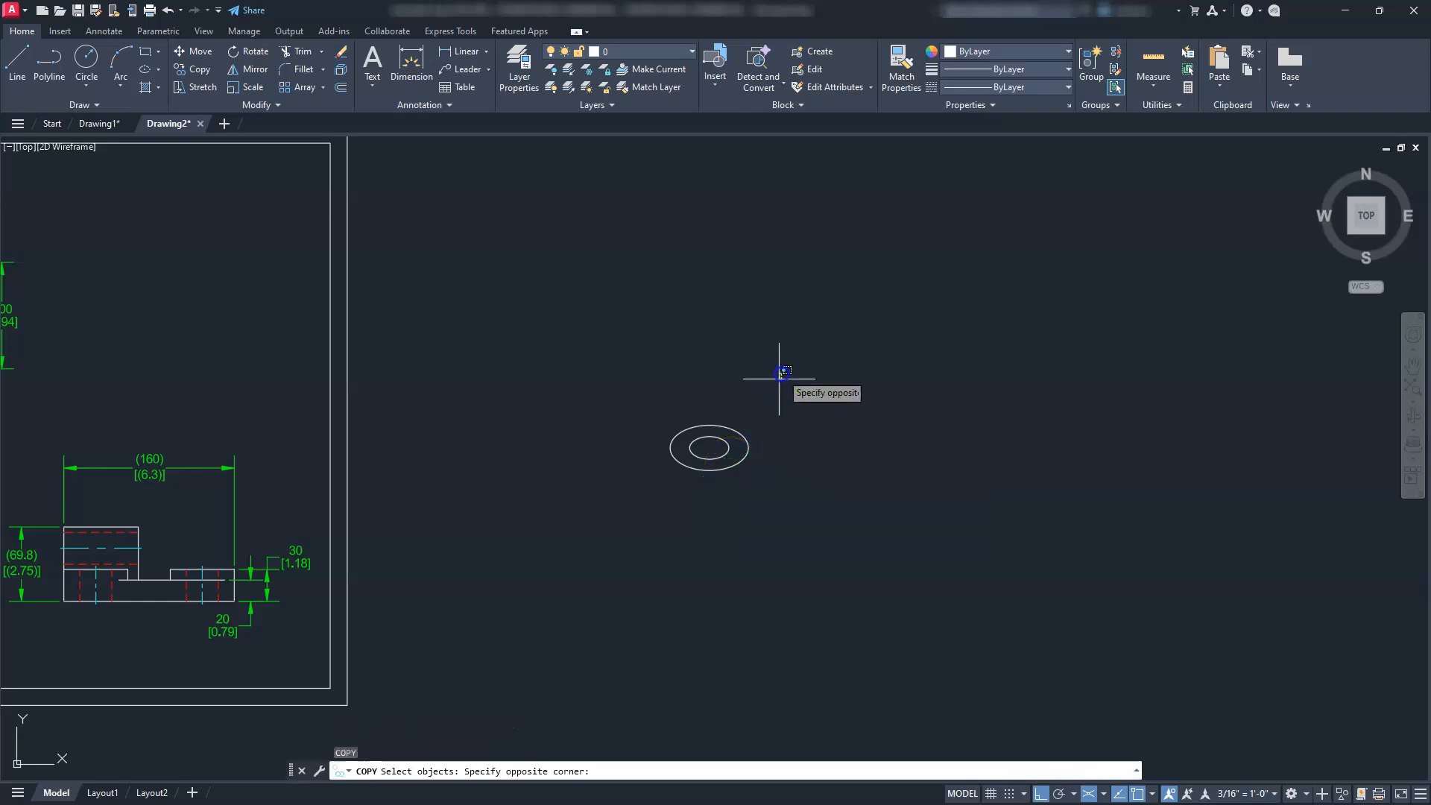
left_click(688, 490)
key("Return")
left_click(682, 501)
middle_click_drag(799, 561, 631, 553)
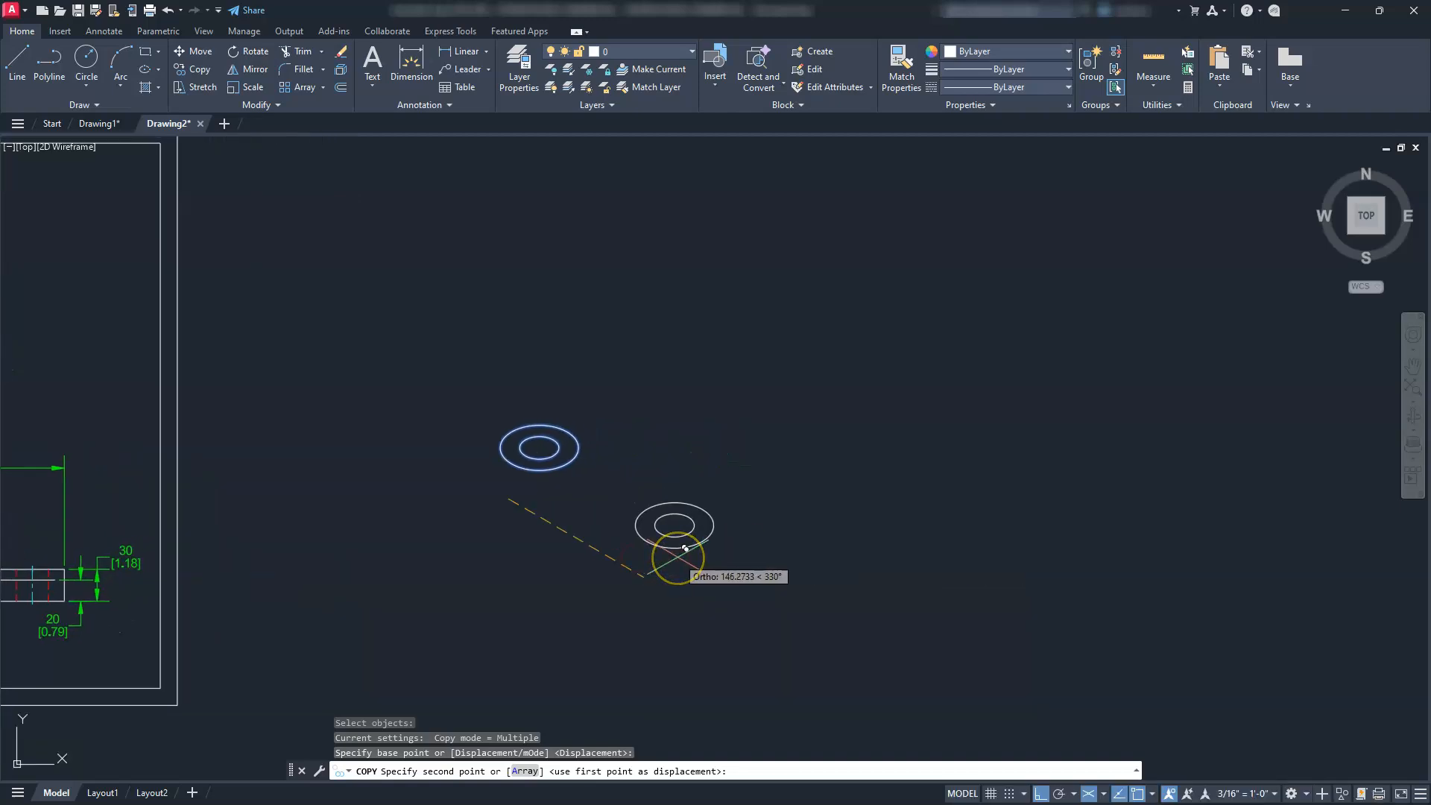
type("100")
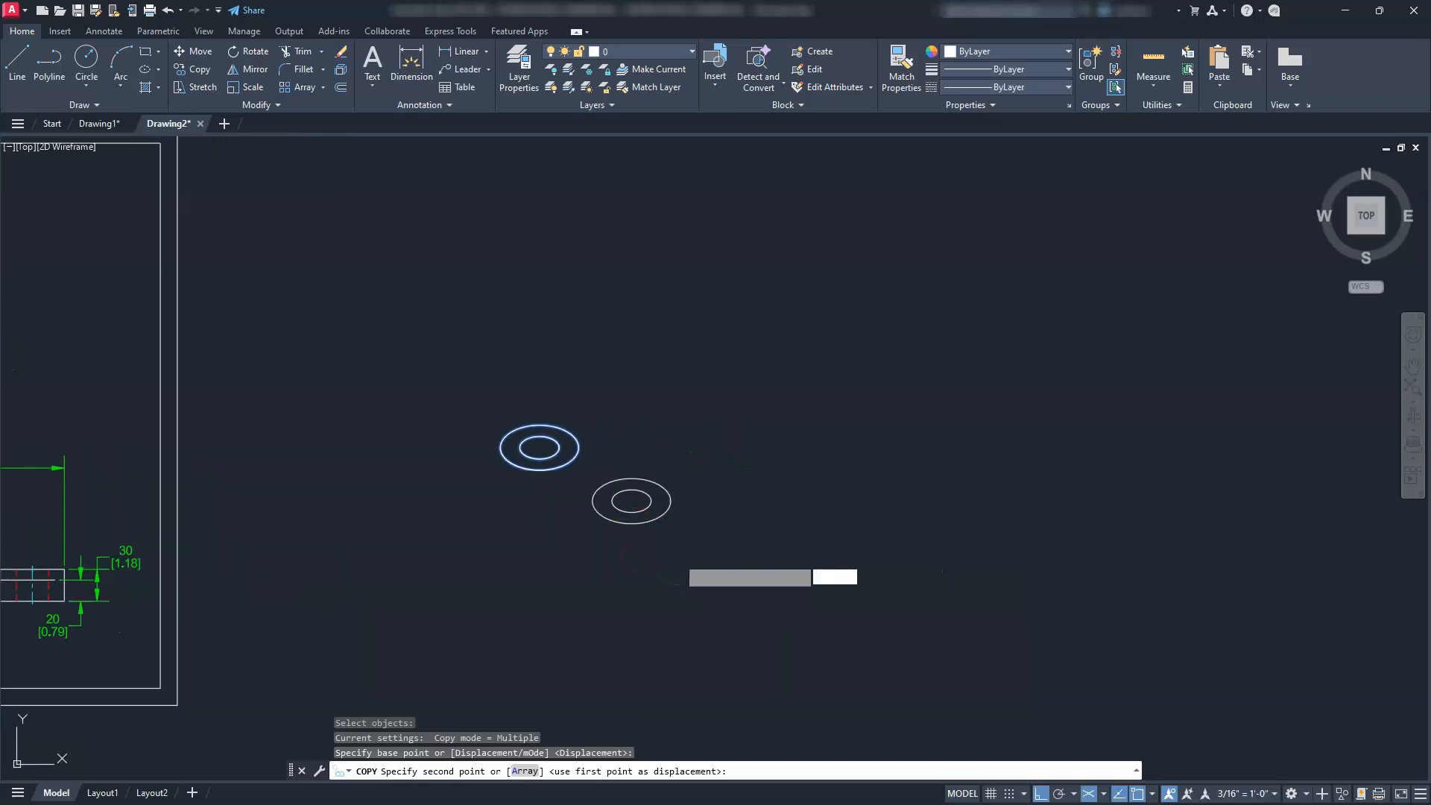
key("Return")
Place a second copy of the isocircle pair 200 units from the original along the same 330° axis.
type("200")
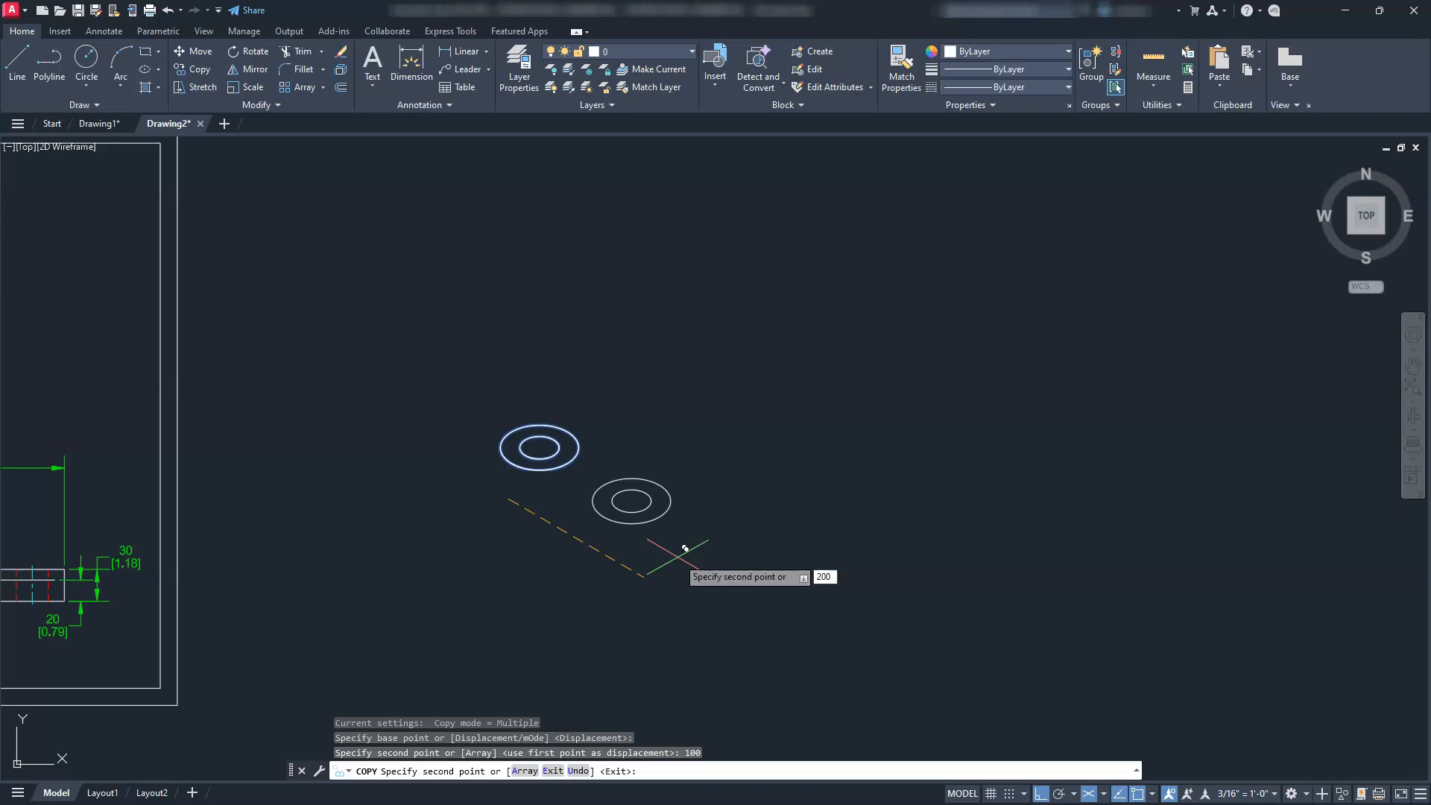
key("Return")
key("Escape")
key("Escape")
key("Escape")
Move the middle isocircle pair 100 units up to the right along the 30° isometric axis.
scroll(670, 553, "up", 2)
middle_click_drag(680, 516, 765, 568)
key("Escape")
type("m")
key("Return")
left_click(762, 498)
left_click(660, 531)
key("Return")
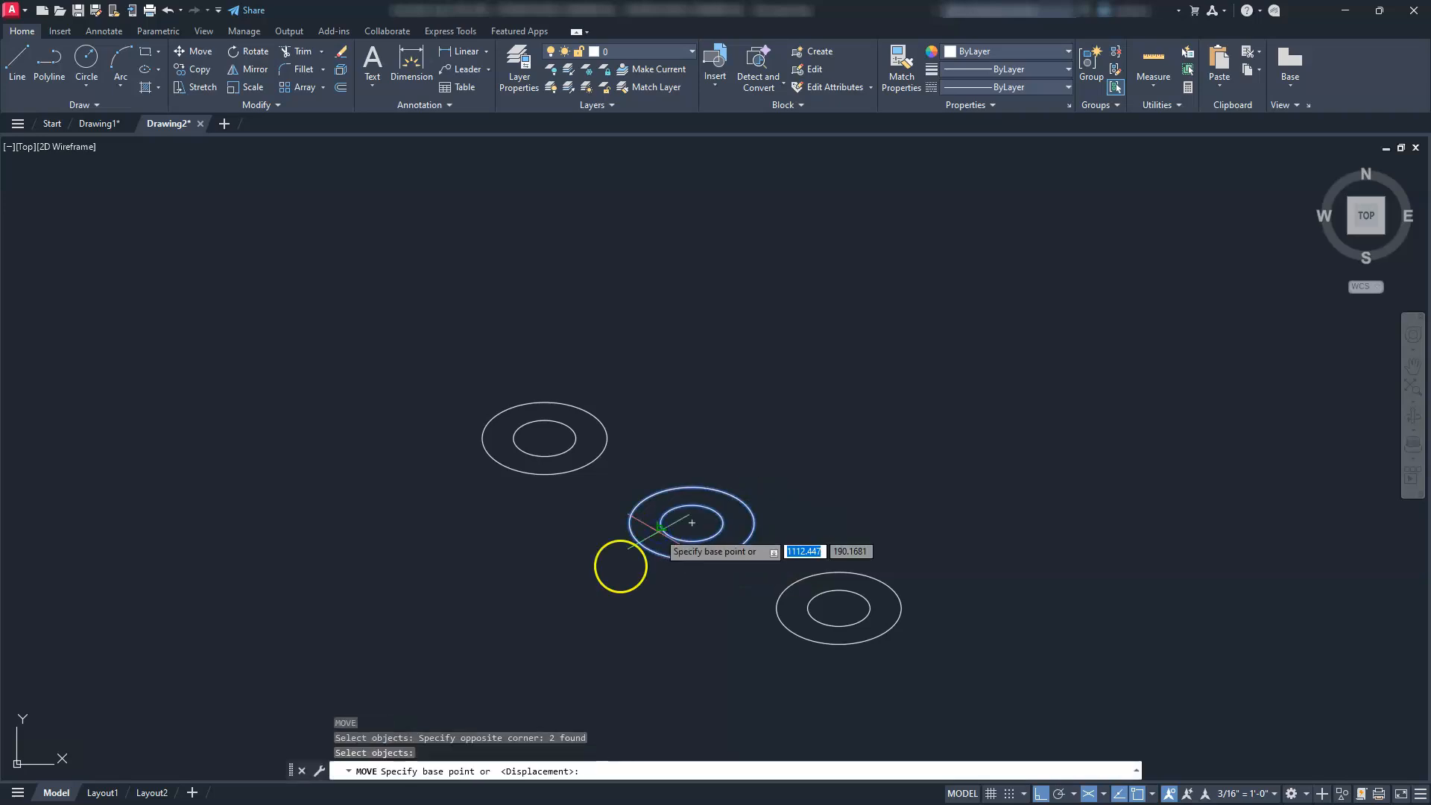
left_click(469, 574)
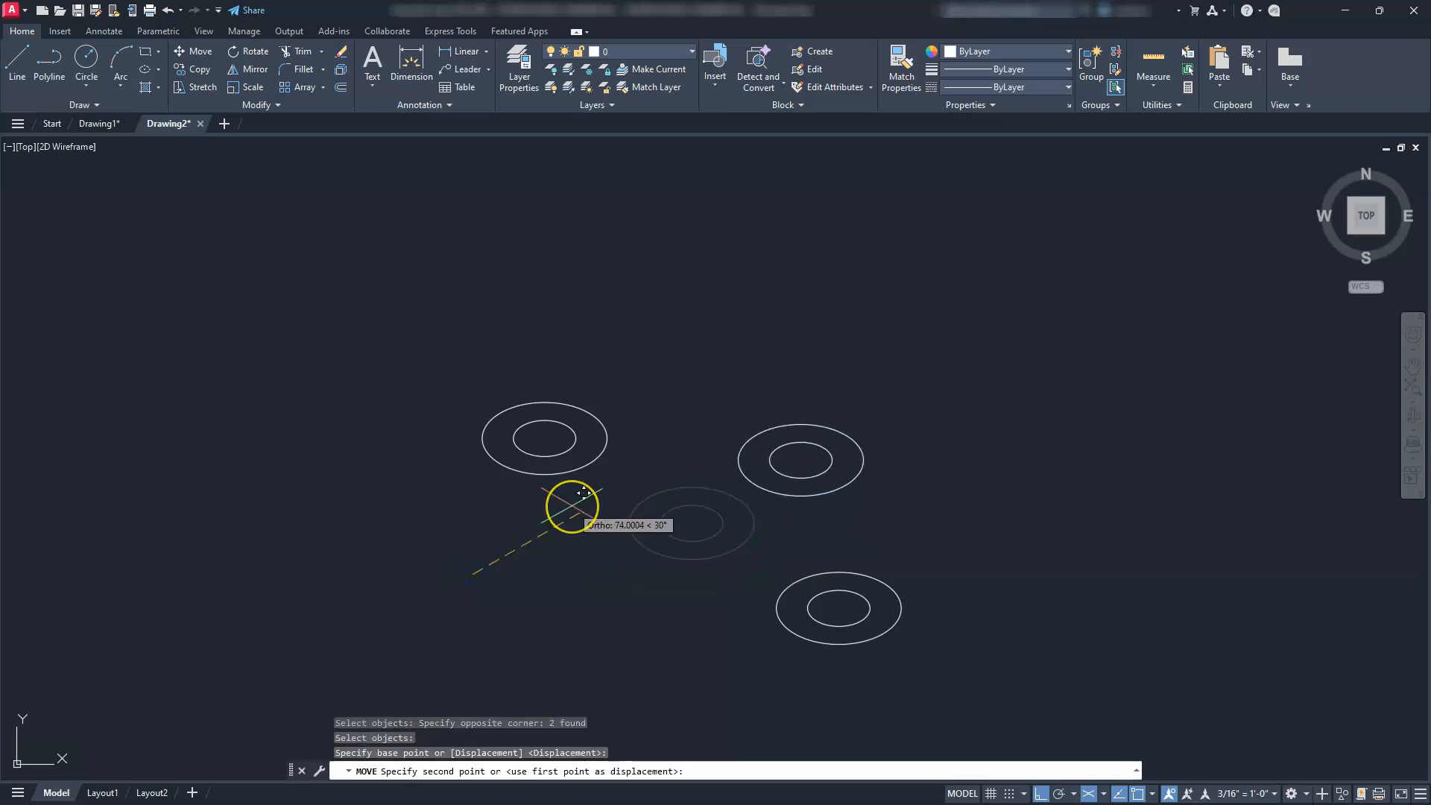
type("100")
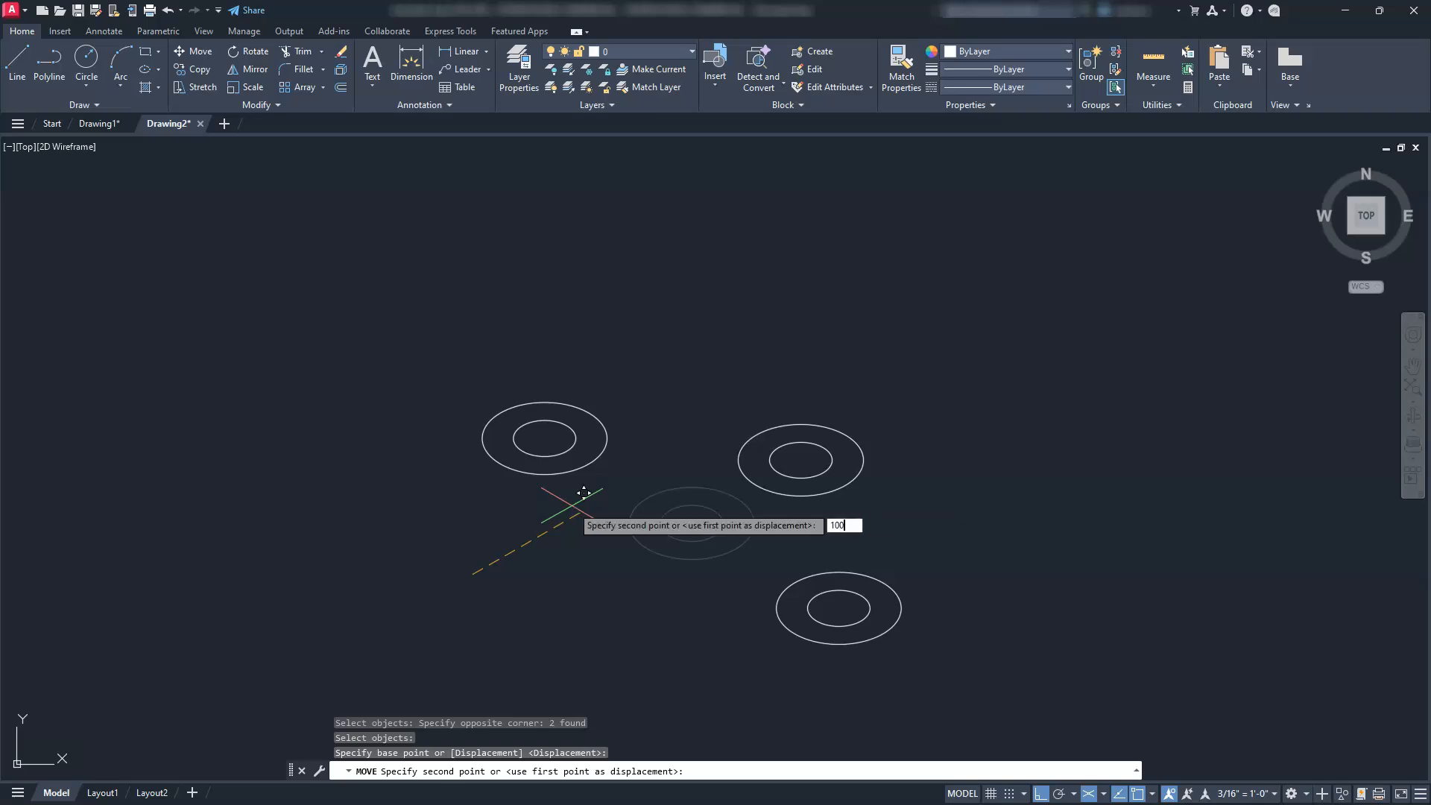
key("Return")
key("Escape")
key("Escape")
key("Escape")
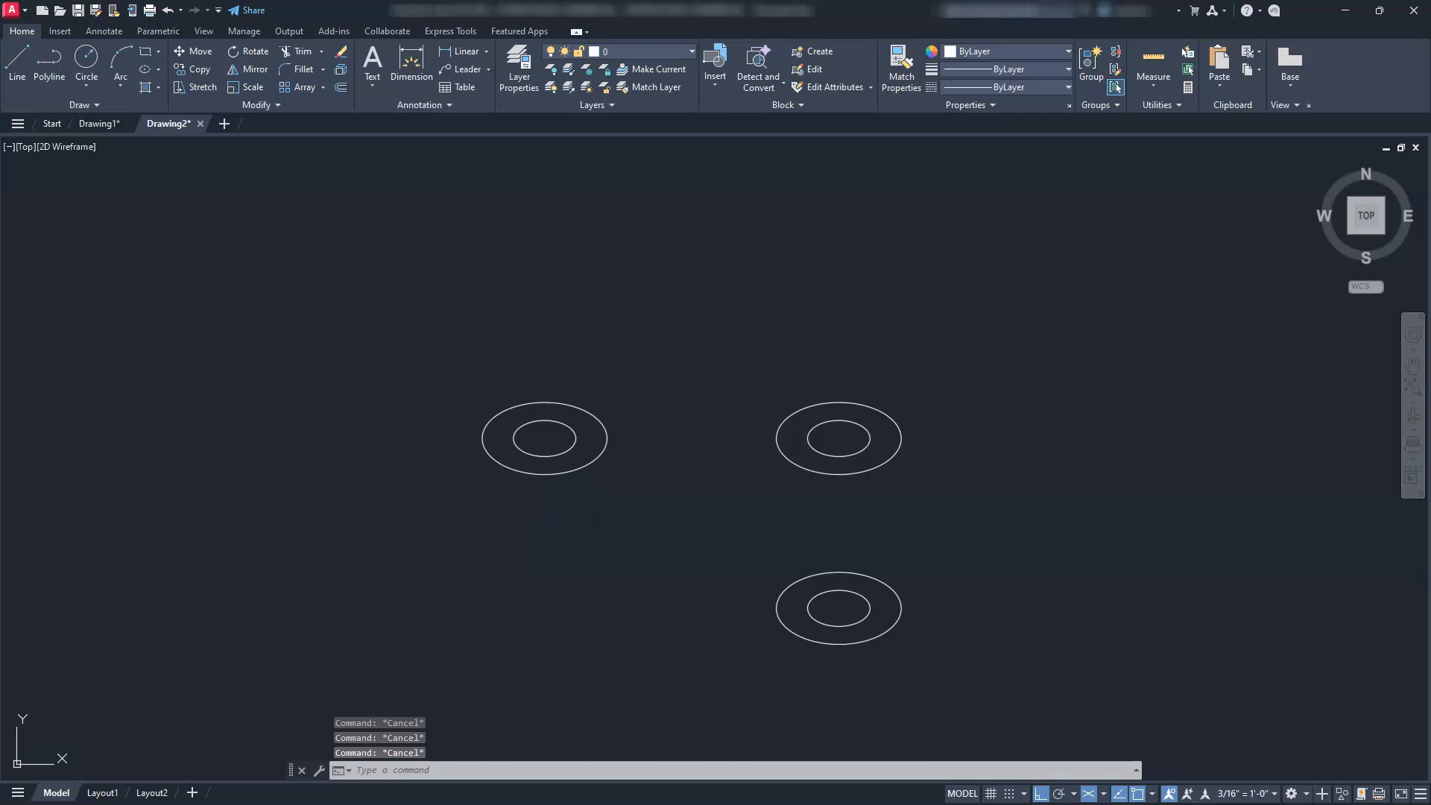
Draw a vertical line joining the right quadrants of the two right-hand outer isocircles.
type("l")
key("Return")
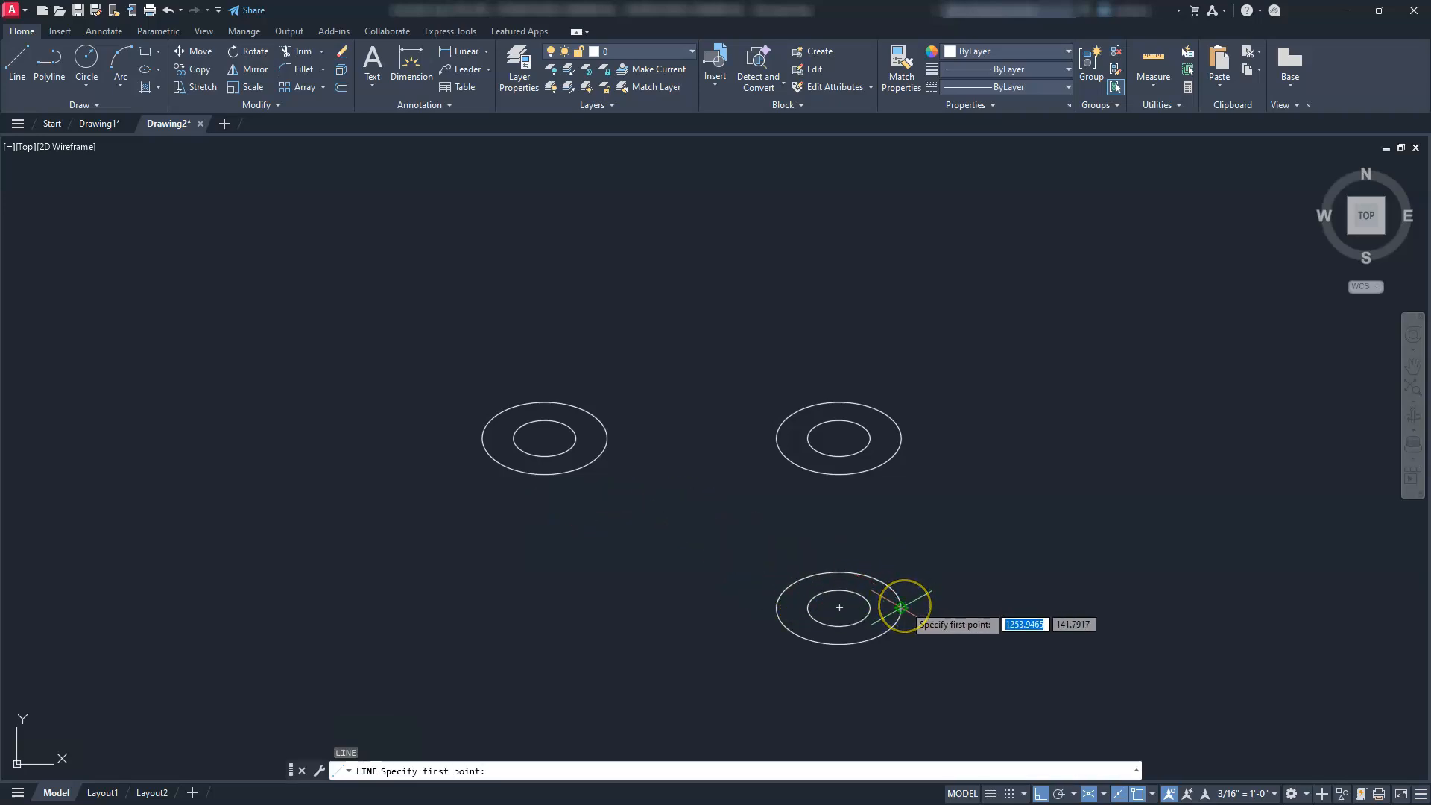
left_click(901, 608)
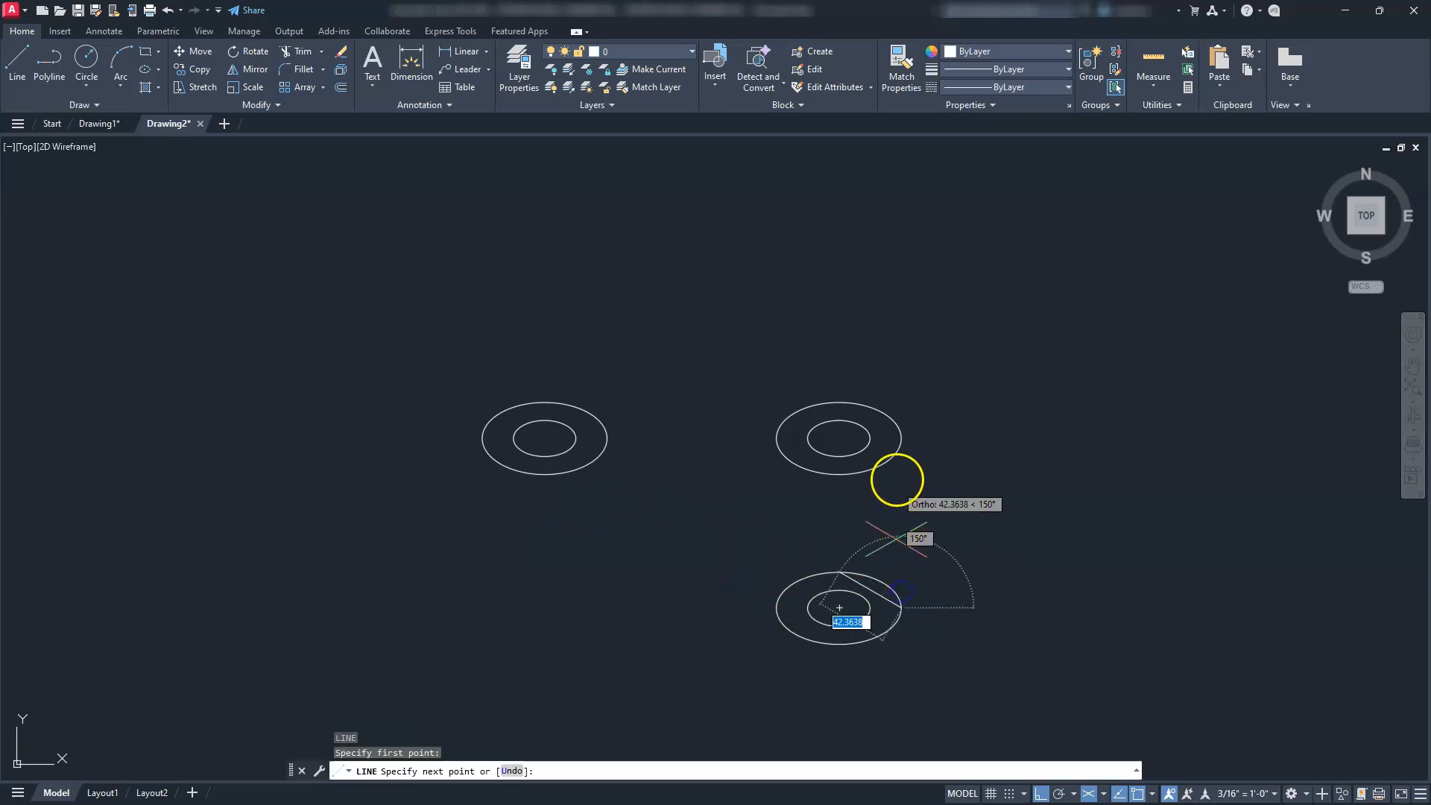
left_click(899, 452)
key("Return")
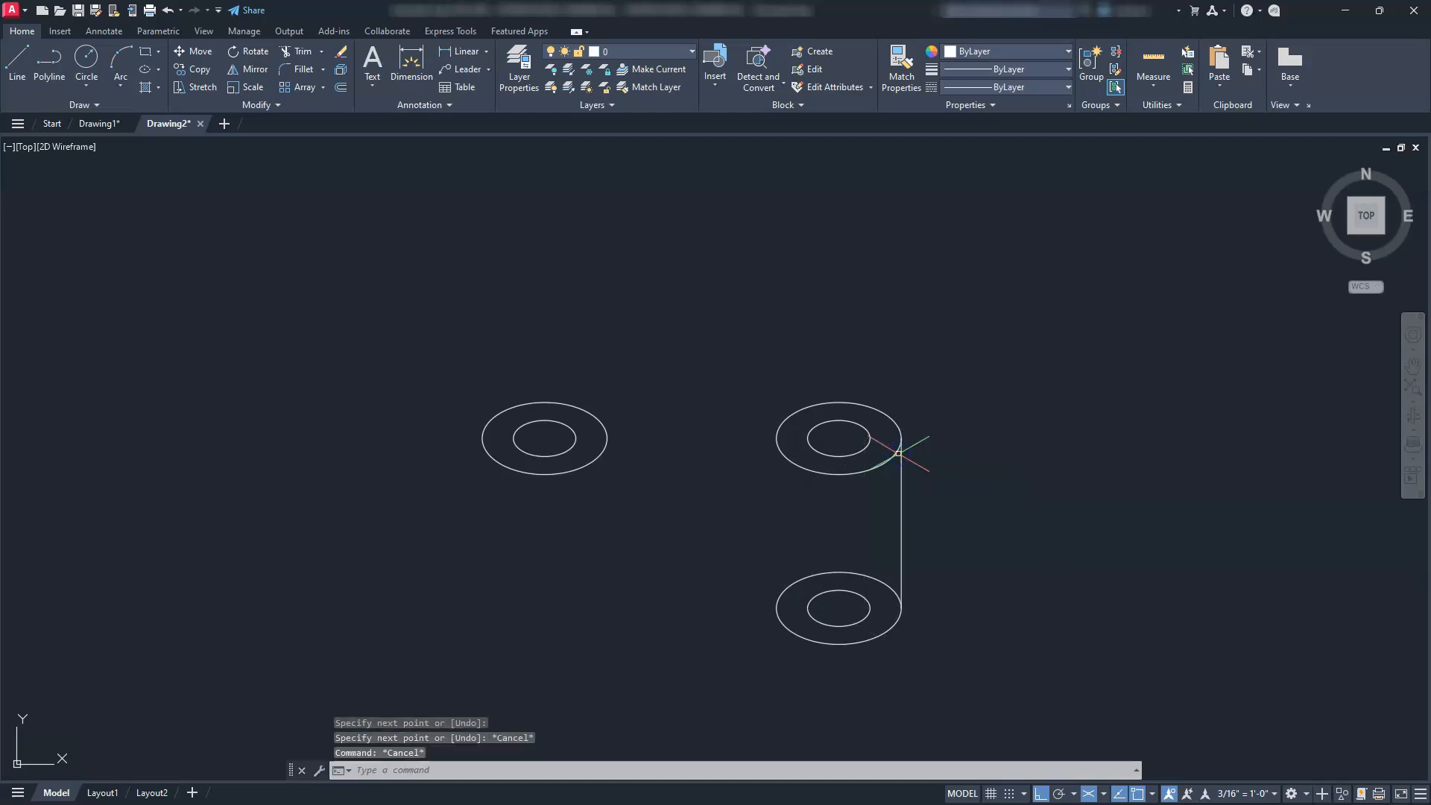
Draw a horizontal line joining the top quadrants of the two upper outer isocircles.
key("Return")
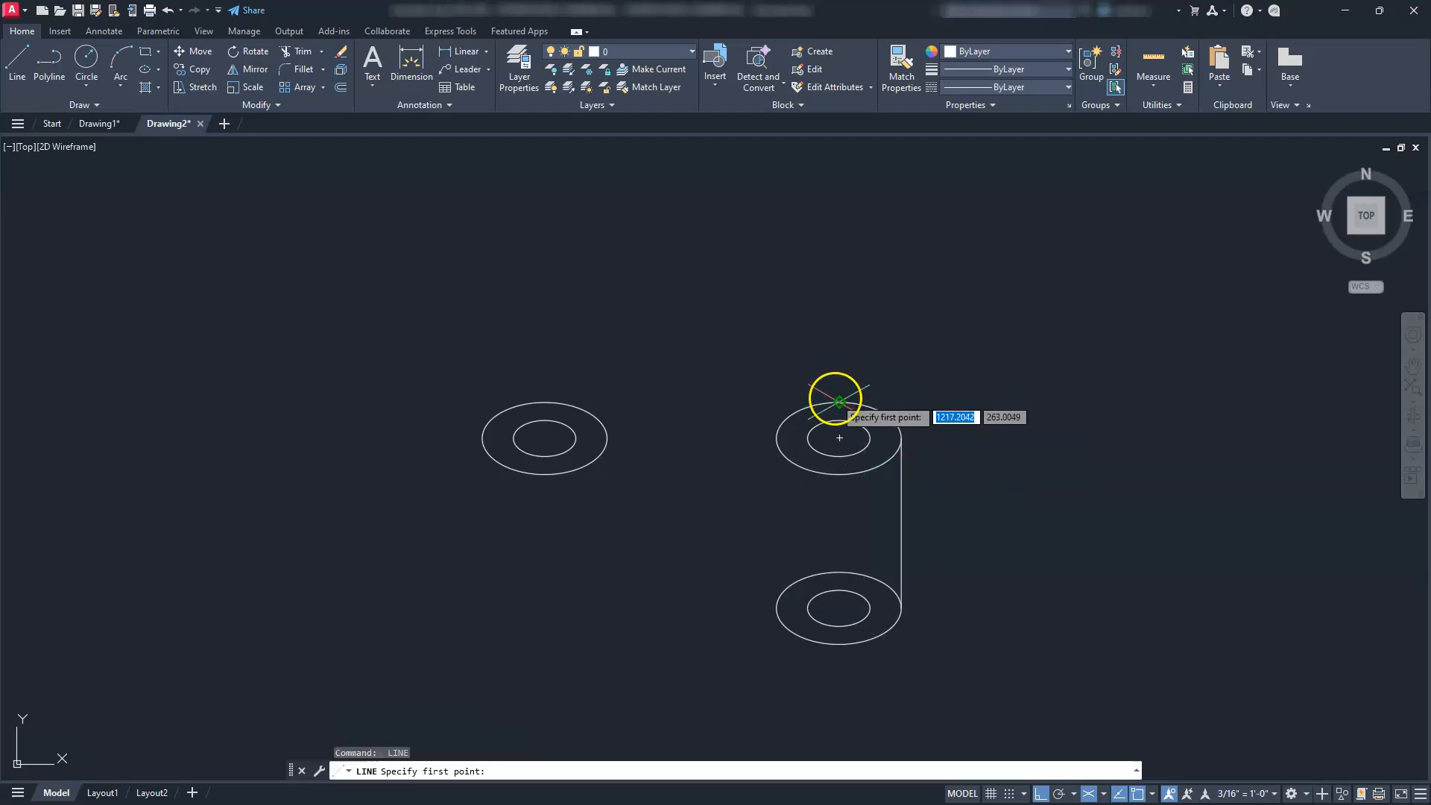
left_click(839, 403)
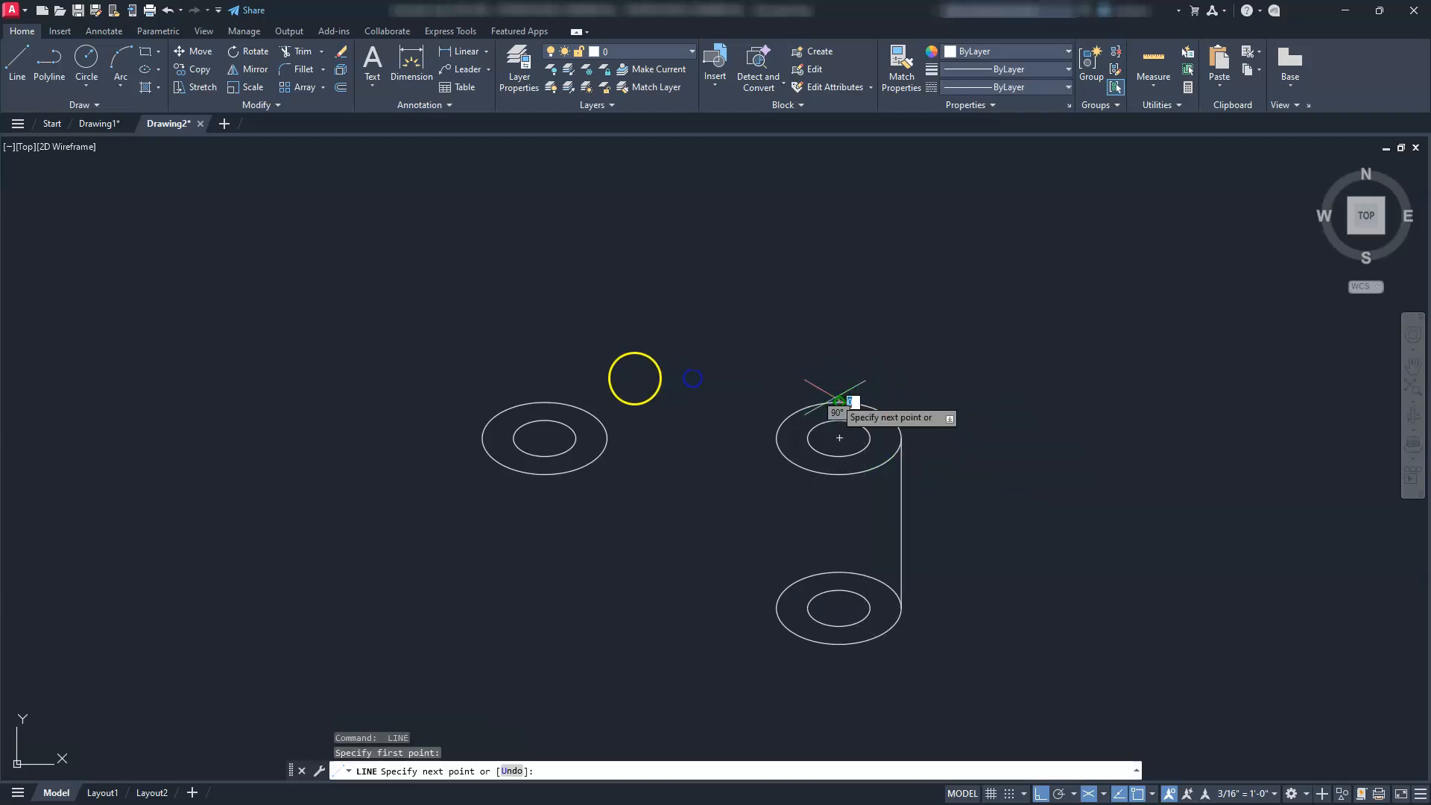
left_click(550, 401)
key("Return")
key("Return")
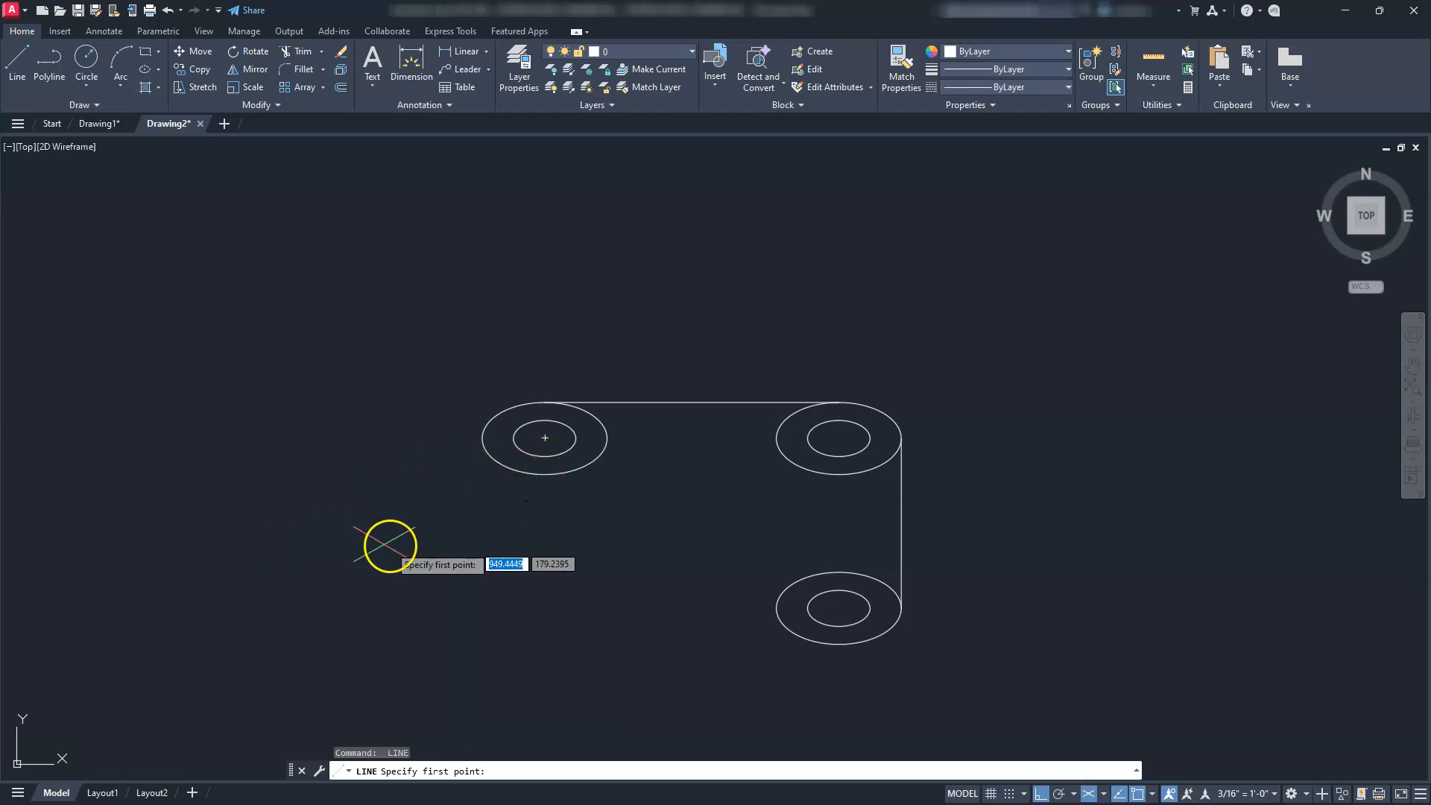
key("Escape")
key("Escape")
key("Escape")
Draw a construction line from the center of the upper-left isocircles, down to the left along the 30° axis past the outer isocircle.
key("space")
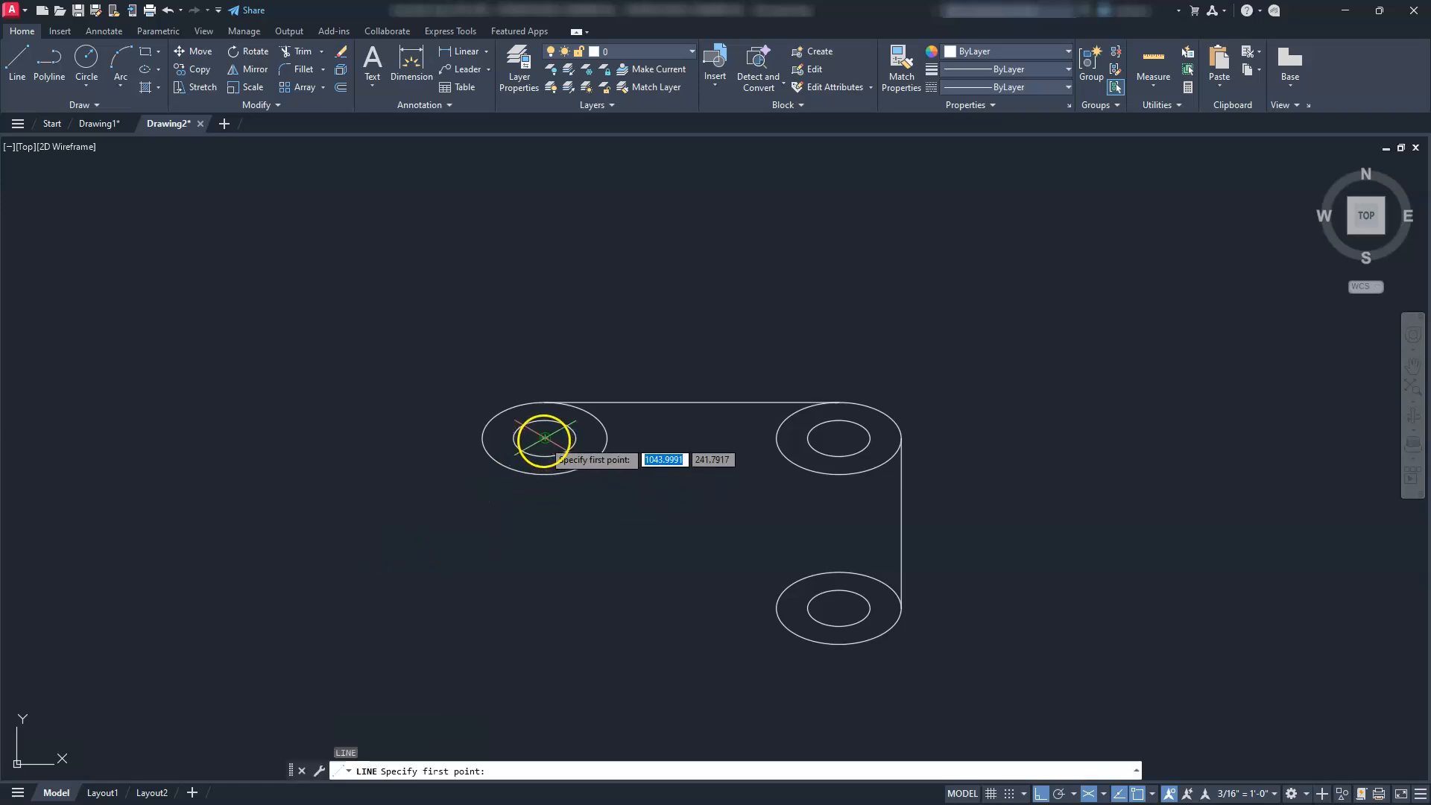
left_click(545, 438)
left_click(419, 512)
key("Escape")
key("Escape")
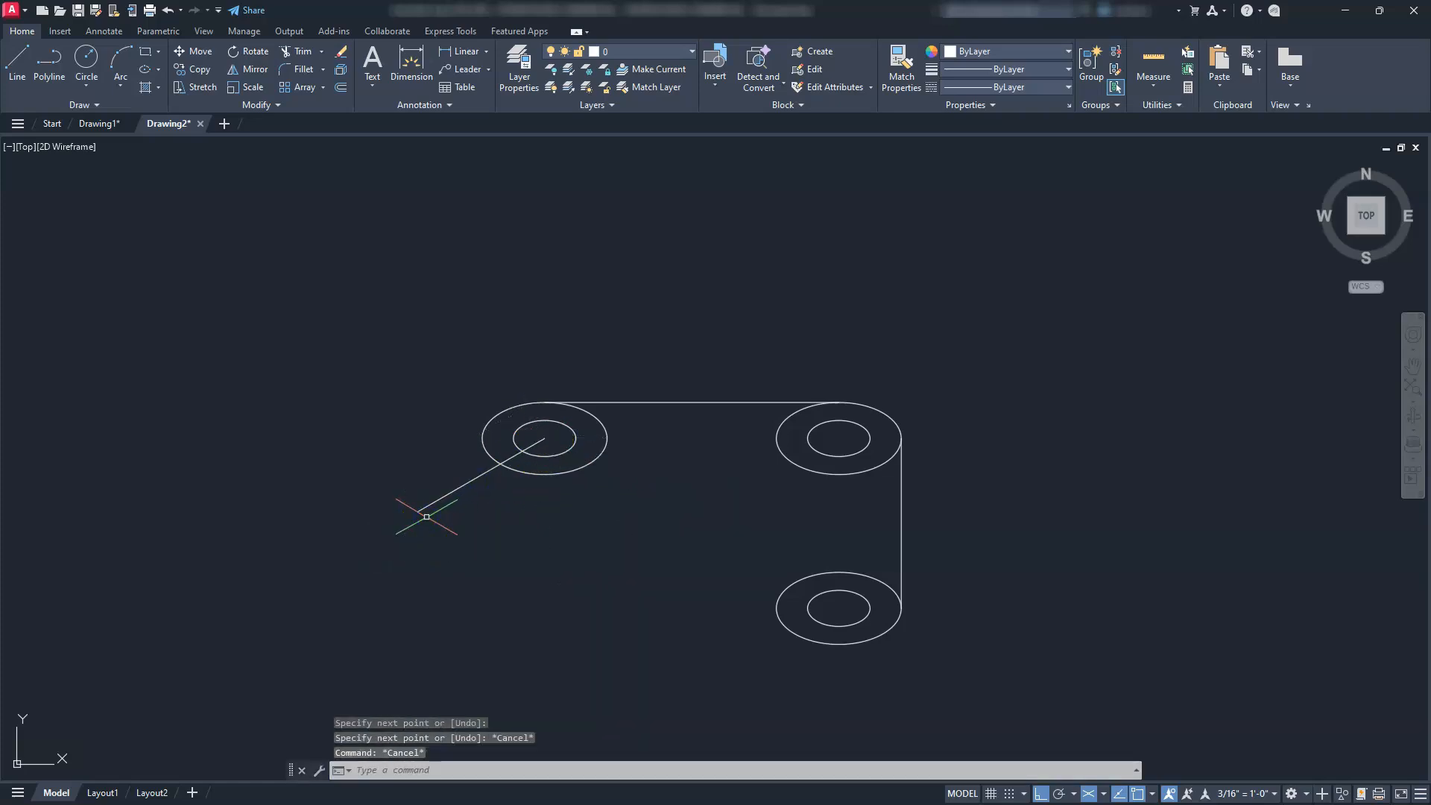
Draw a line from where the construction line crosses the upper-left outer isocircle, along the 330° axis past the lower-right outer isocircle.
key("space")
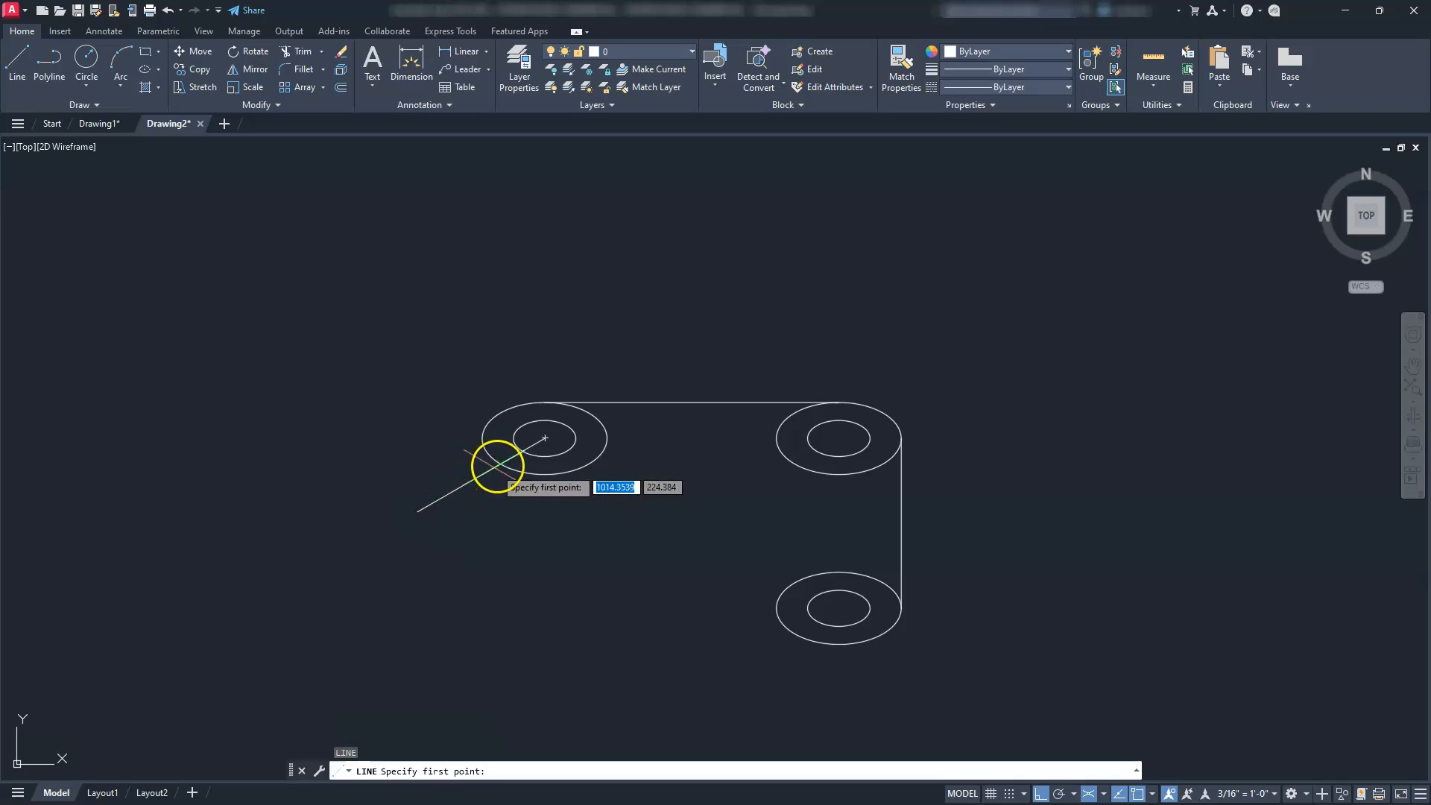
left_click(501, 464)
left_click(799, 682)
key("Escape")
key("Escape")
Delete the construction line running out of the upper-left isocircles.
left_click(451, 489)
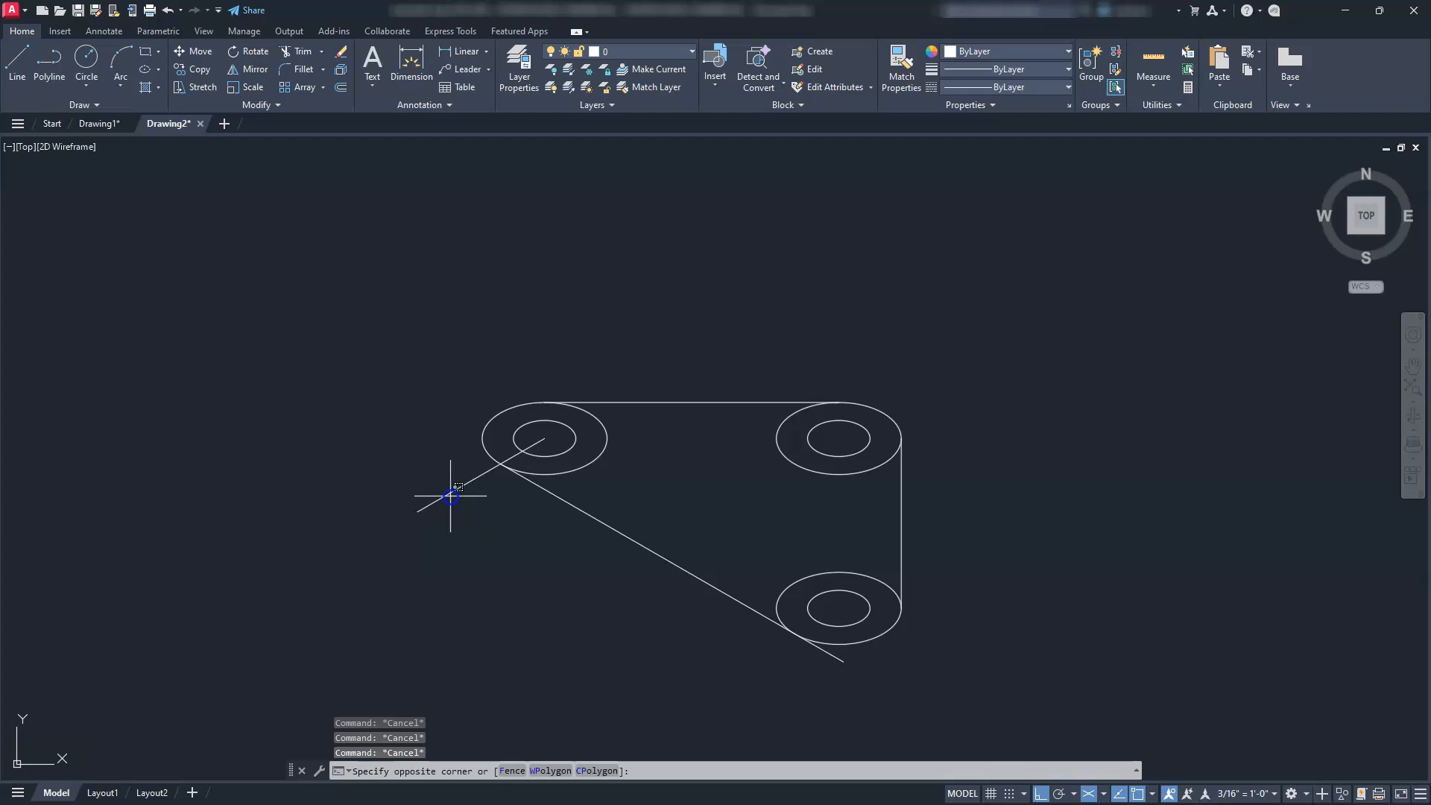
left_click(431, 496)
key("Delete")
key("Escape")
key("Escape")
Trim the end of the slanted edge line that overshoots the lower-right outer isocircle.
type("tr")
key("Return")
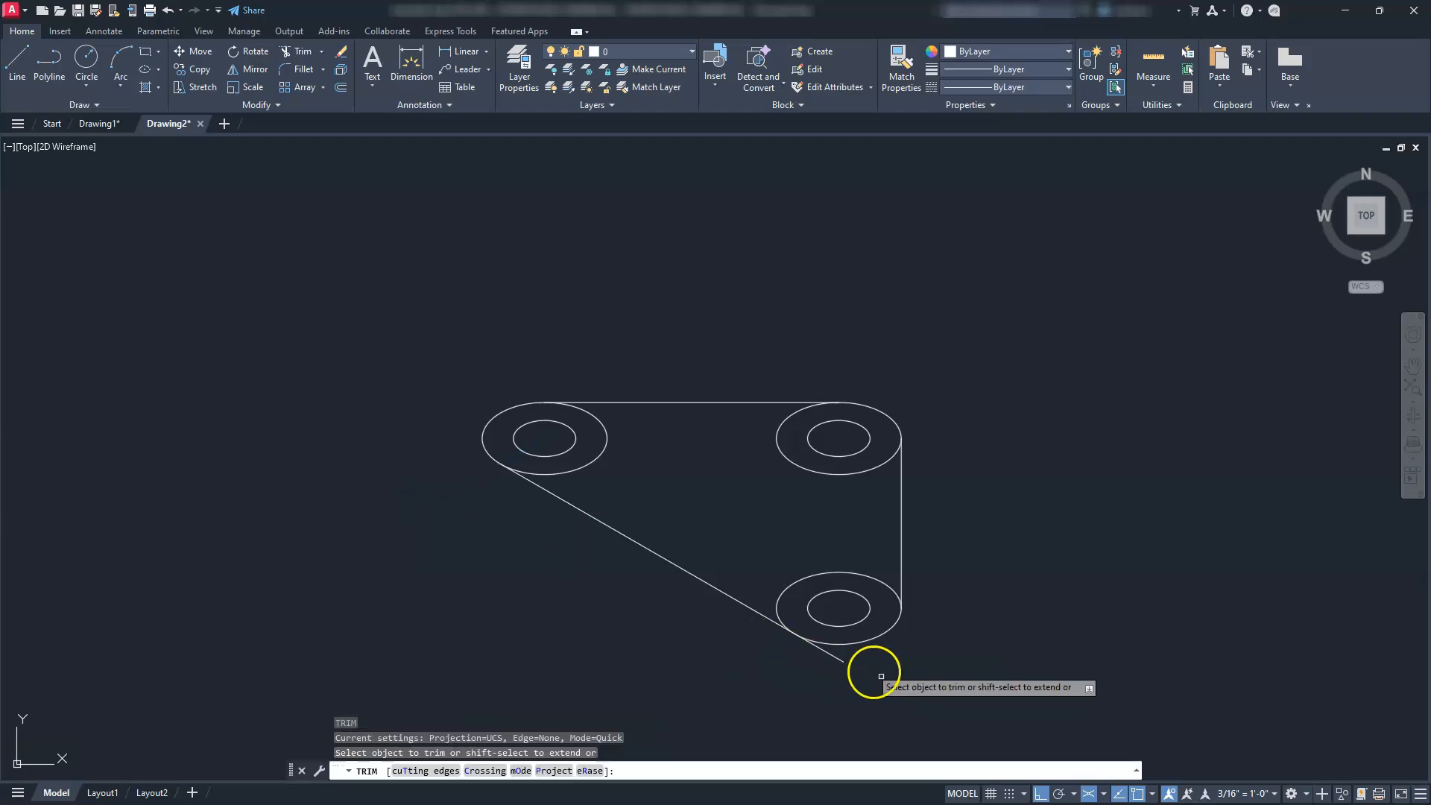
left_click_drag(834, 659, 831, 649)
key("Escape")
key("Escape")
key("Escape")
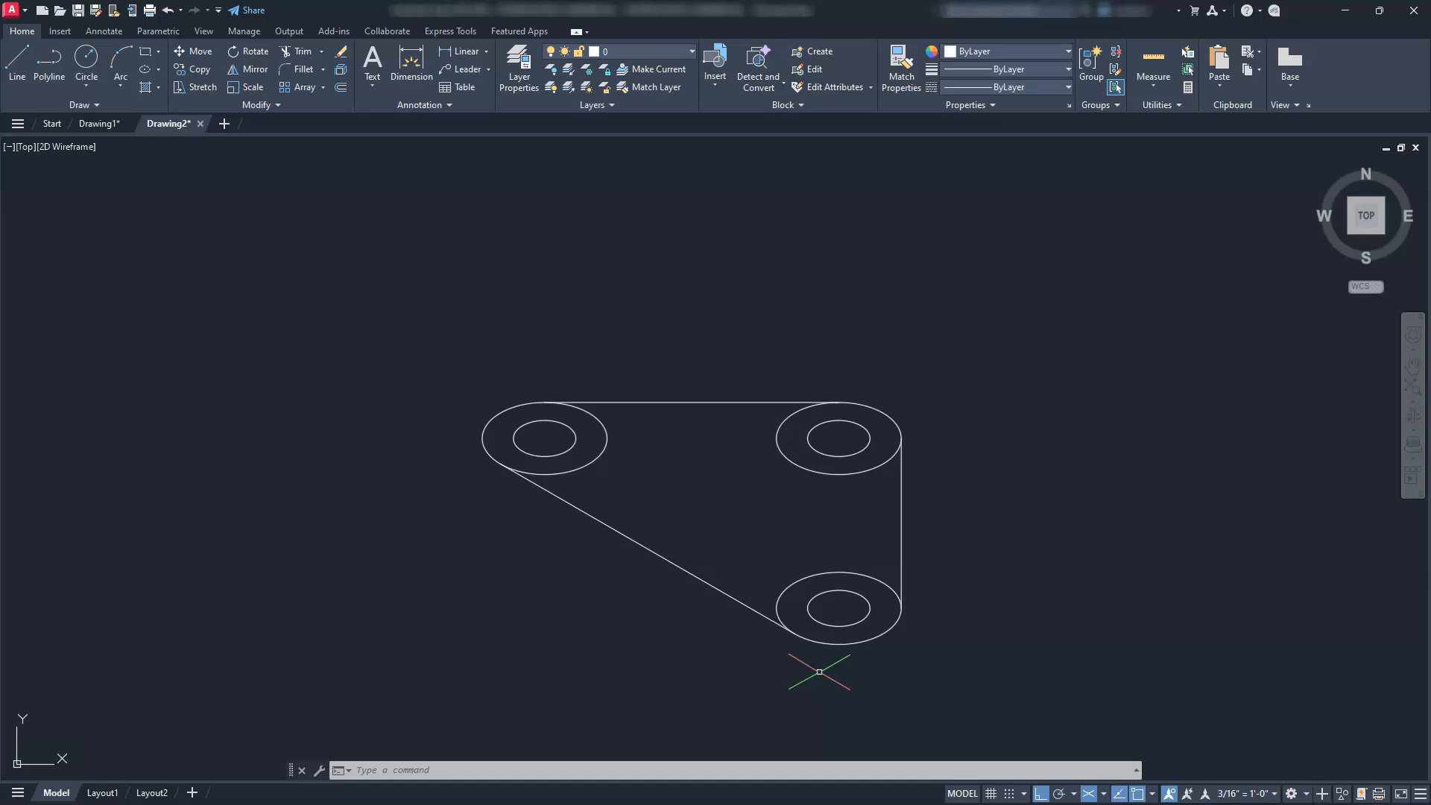
key("Escape")
Copy all the isocircles and their connecting lines 20 units straight up, switching to isoplane Left for the direction.
middle_click_drag(846, 681, 838, 653)
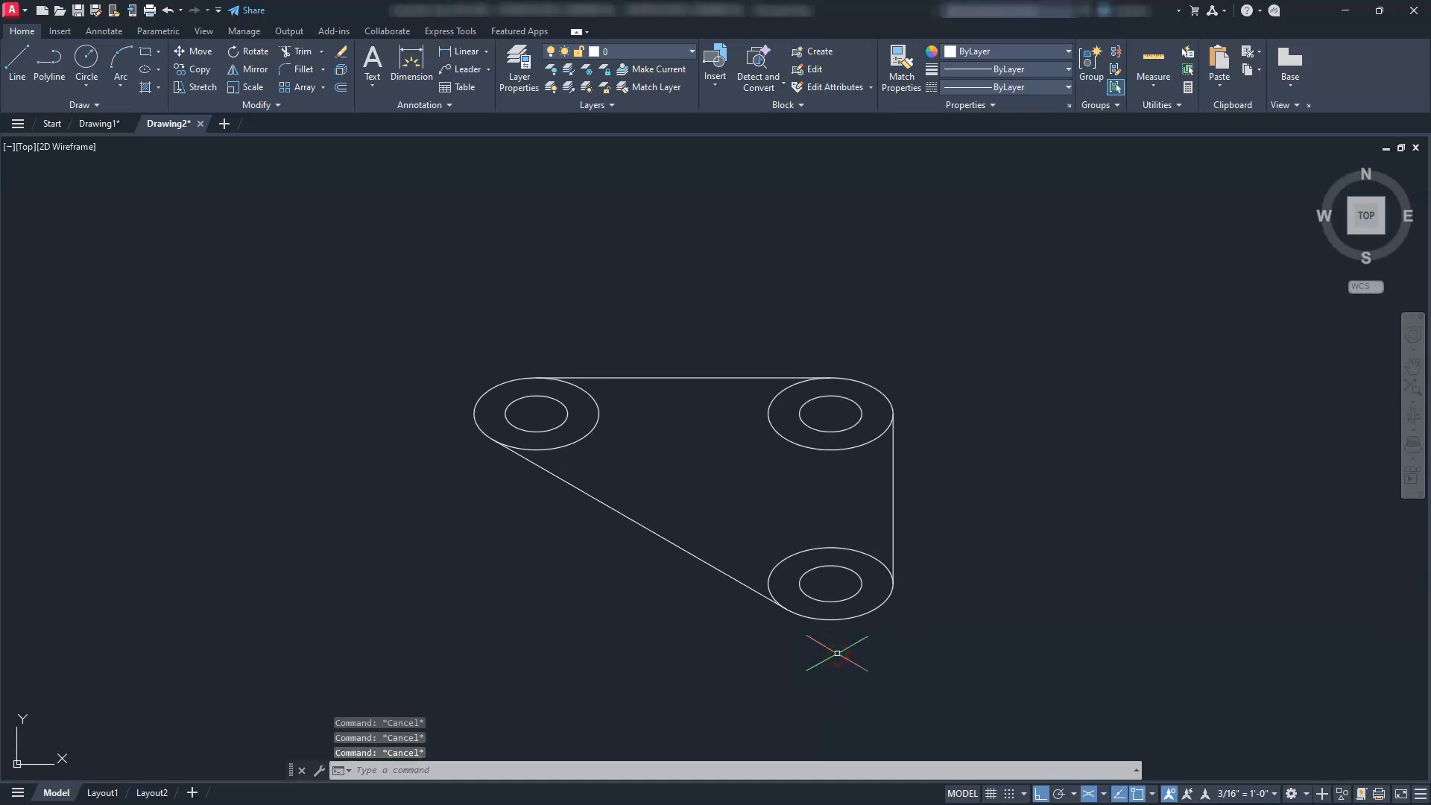
type("ct o")
key("Return")
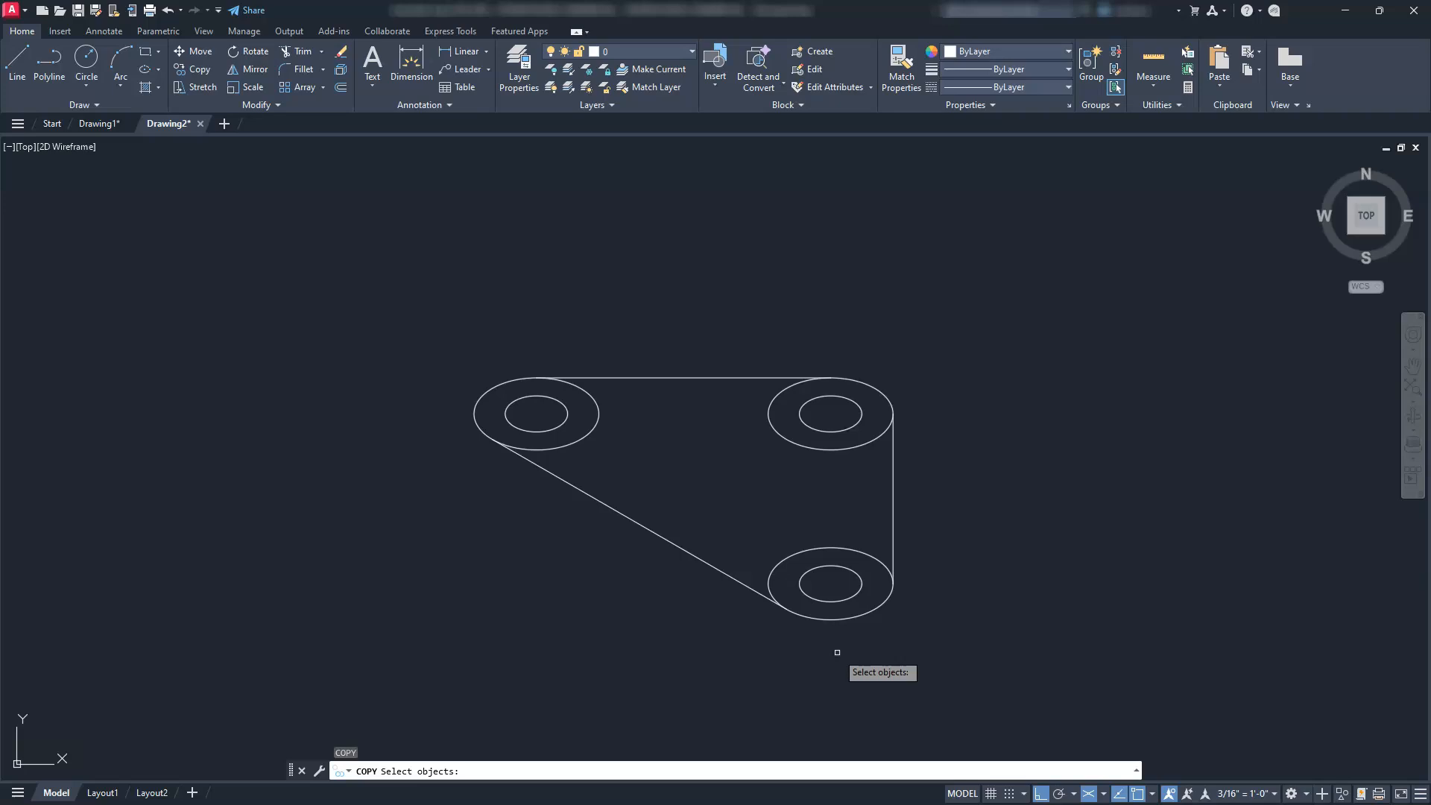
left_click(845, 567)
left_click(840, 441)
left_click(814, 406)
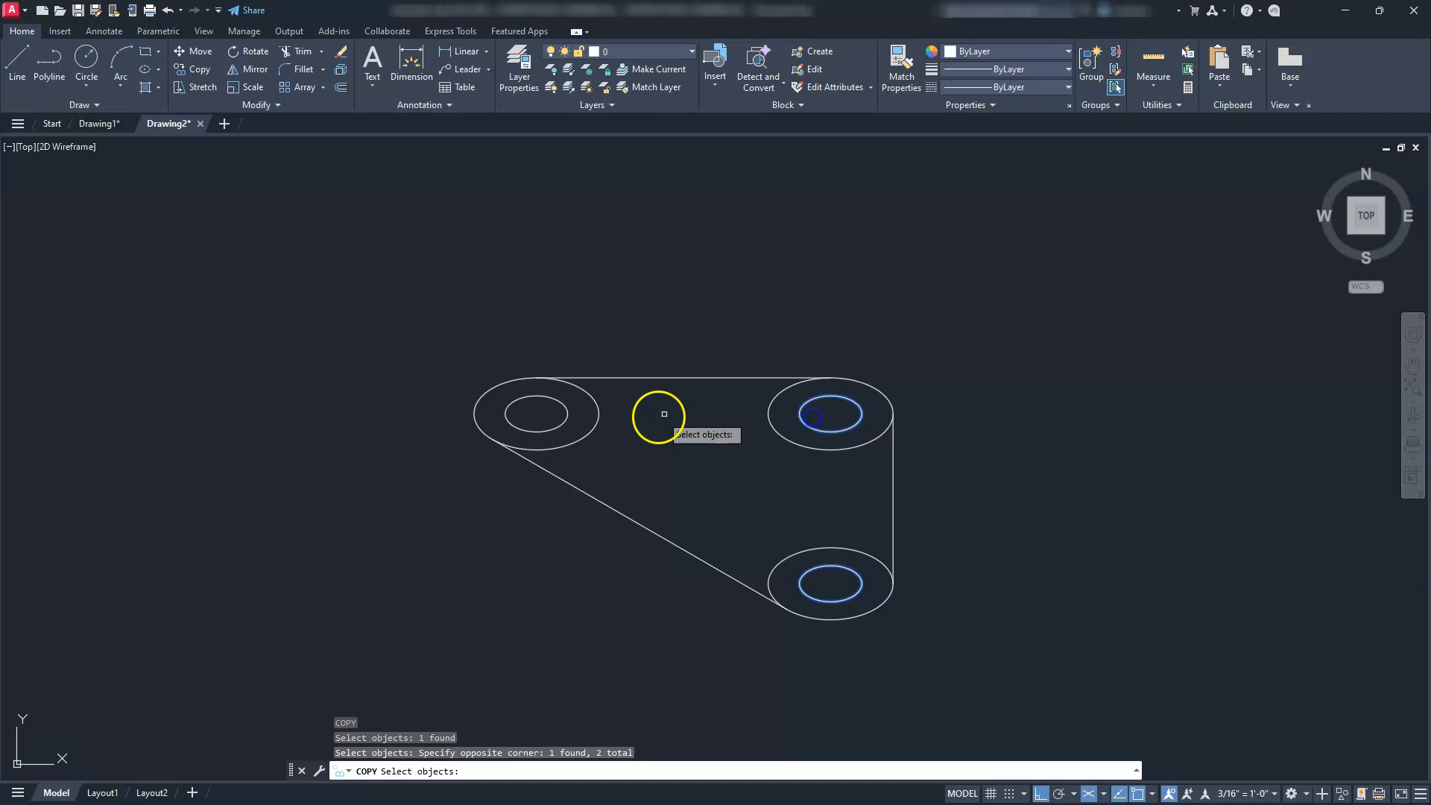
left_click(558, 433)
left_click(624, 330)
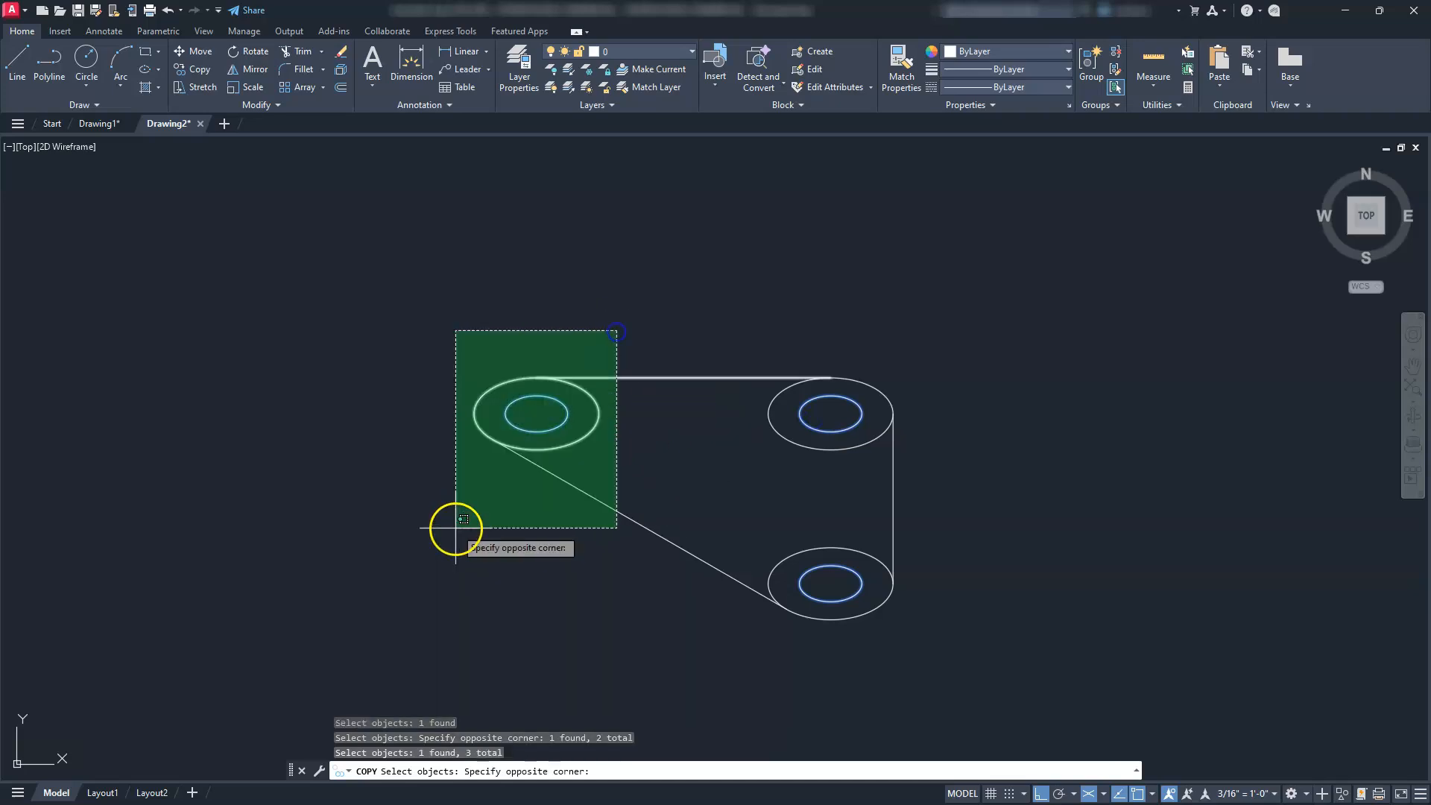
left_click(450, 530)
left_click(954, 377)
left_click(711, 700)
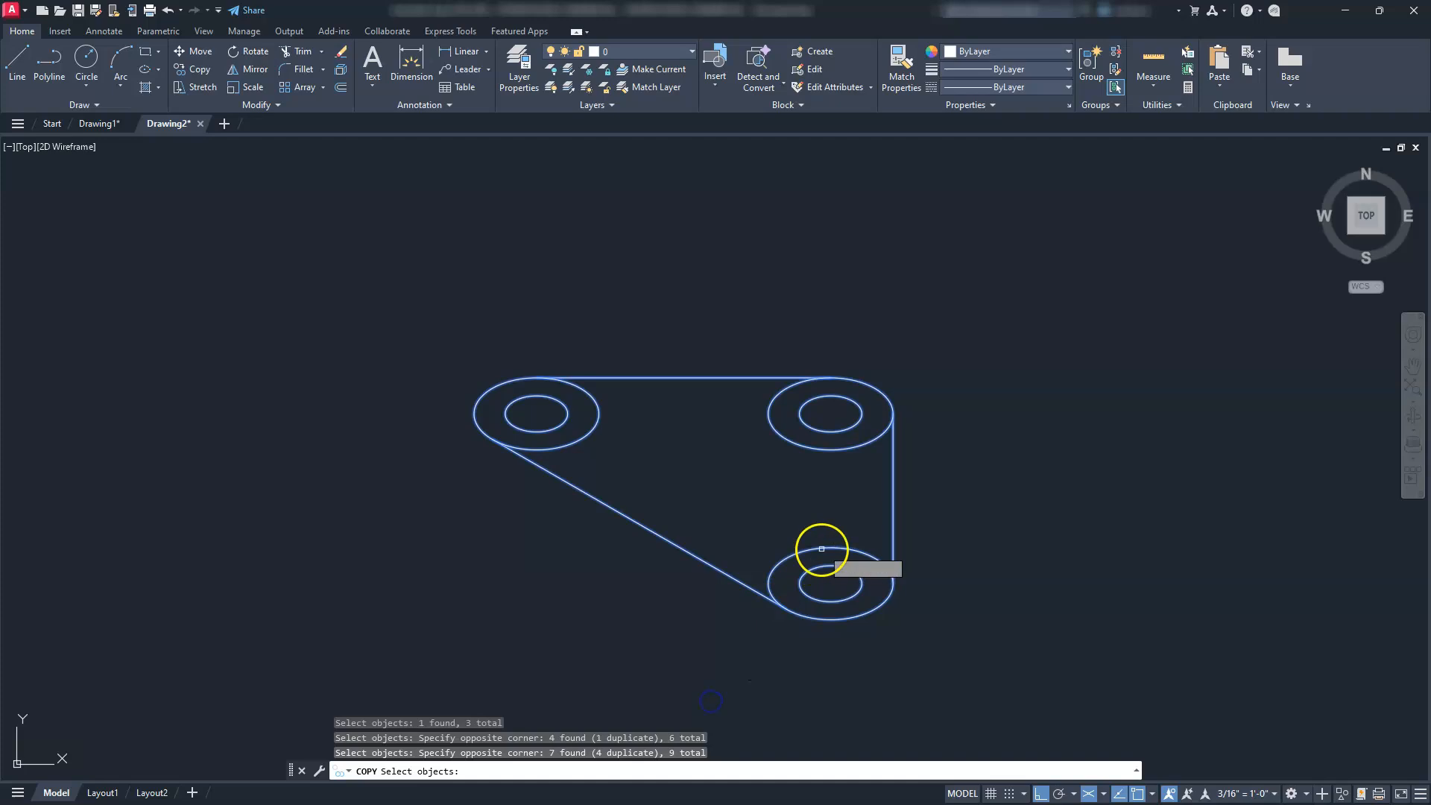
key("Return")
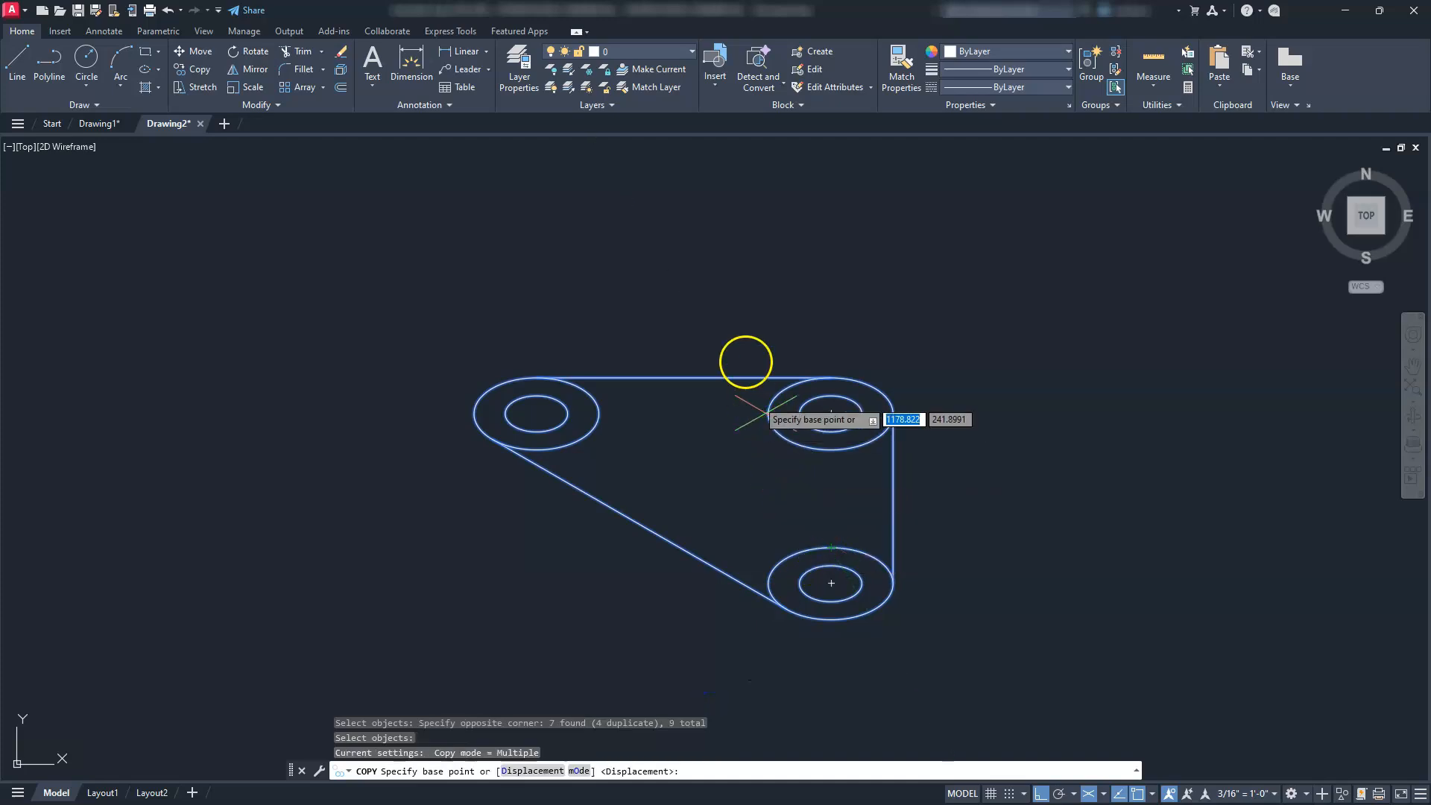
left_click(746, 335)
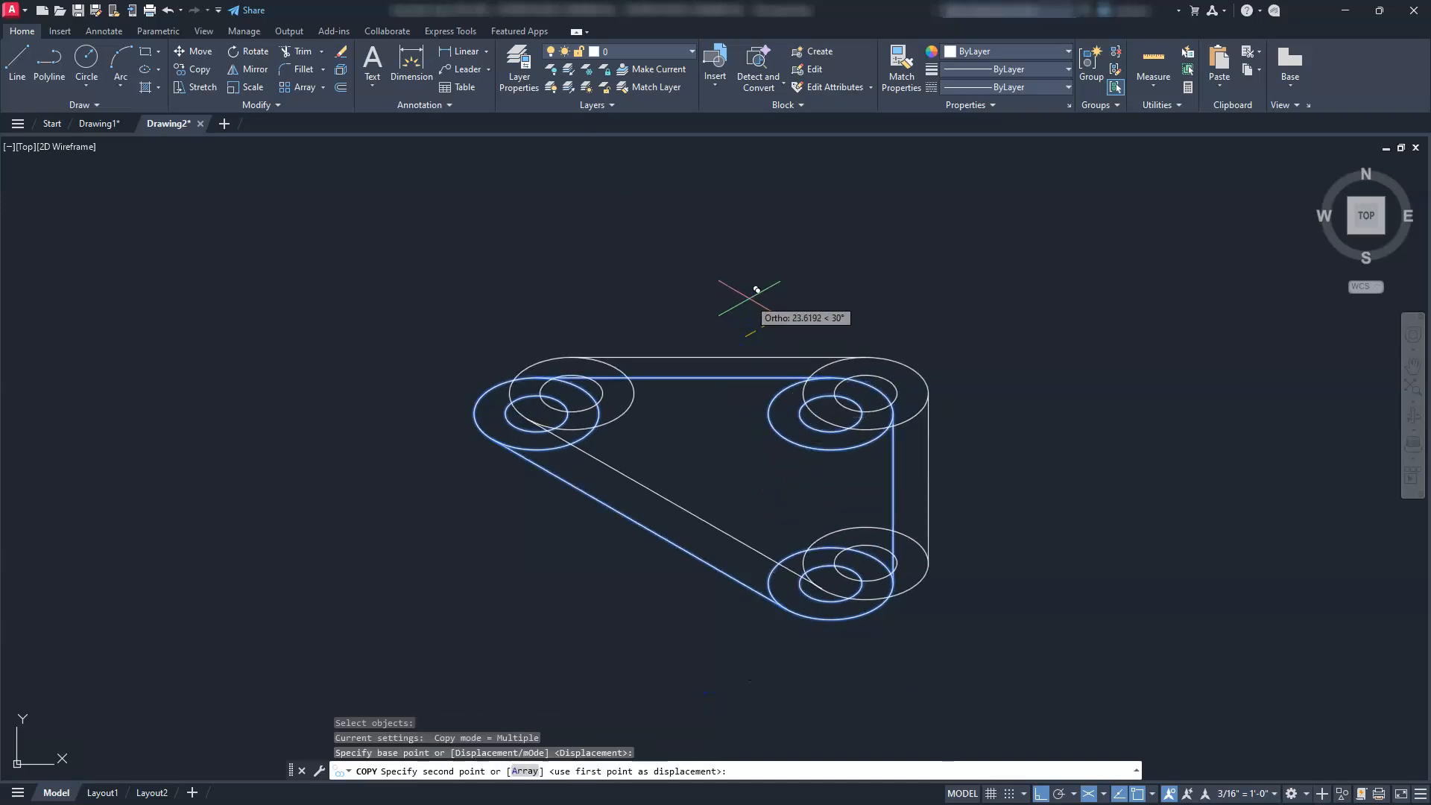
left_click(1103, 795)
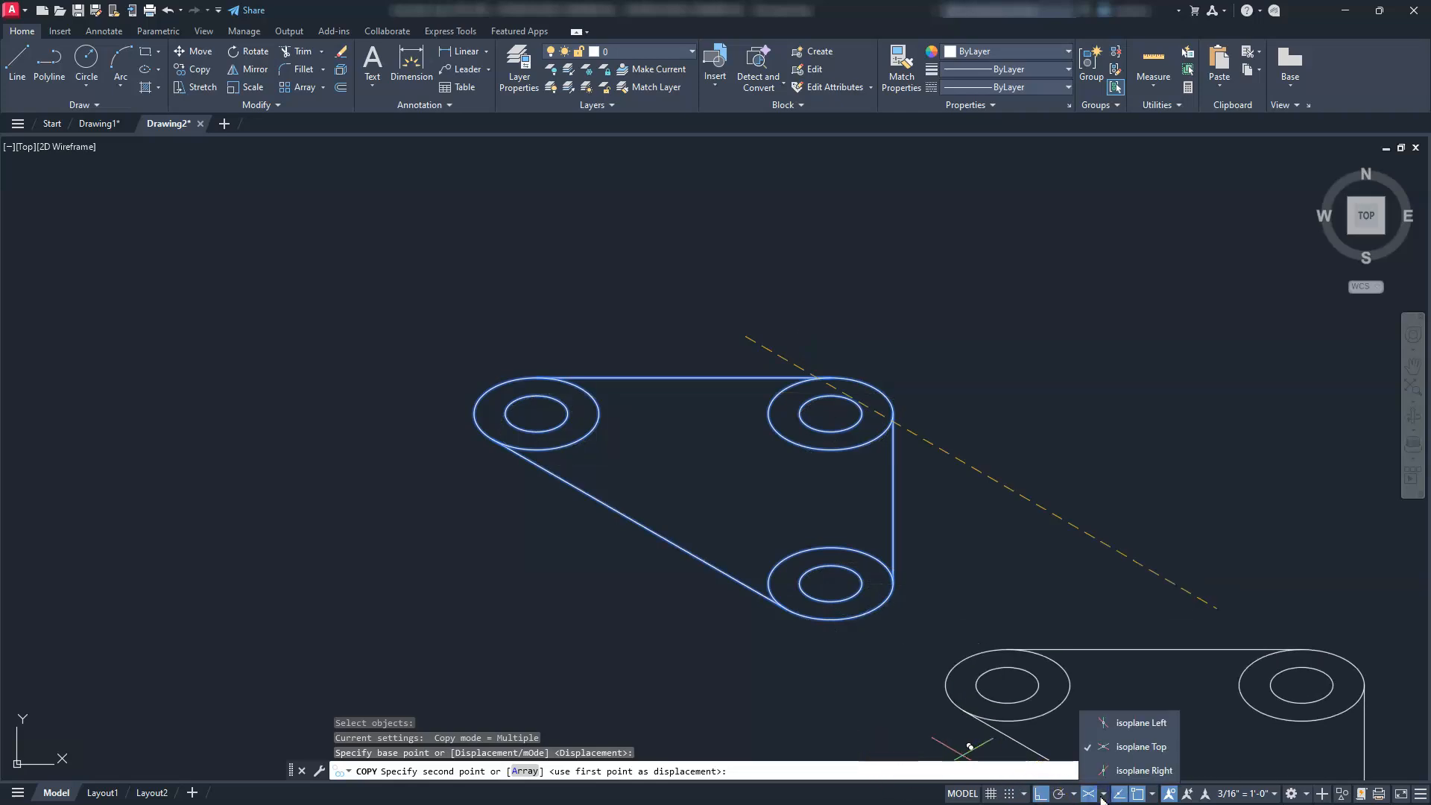
left_click(1120, 730)
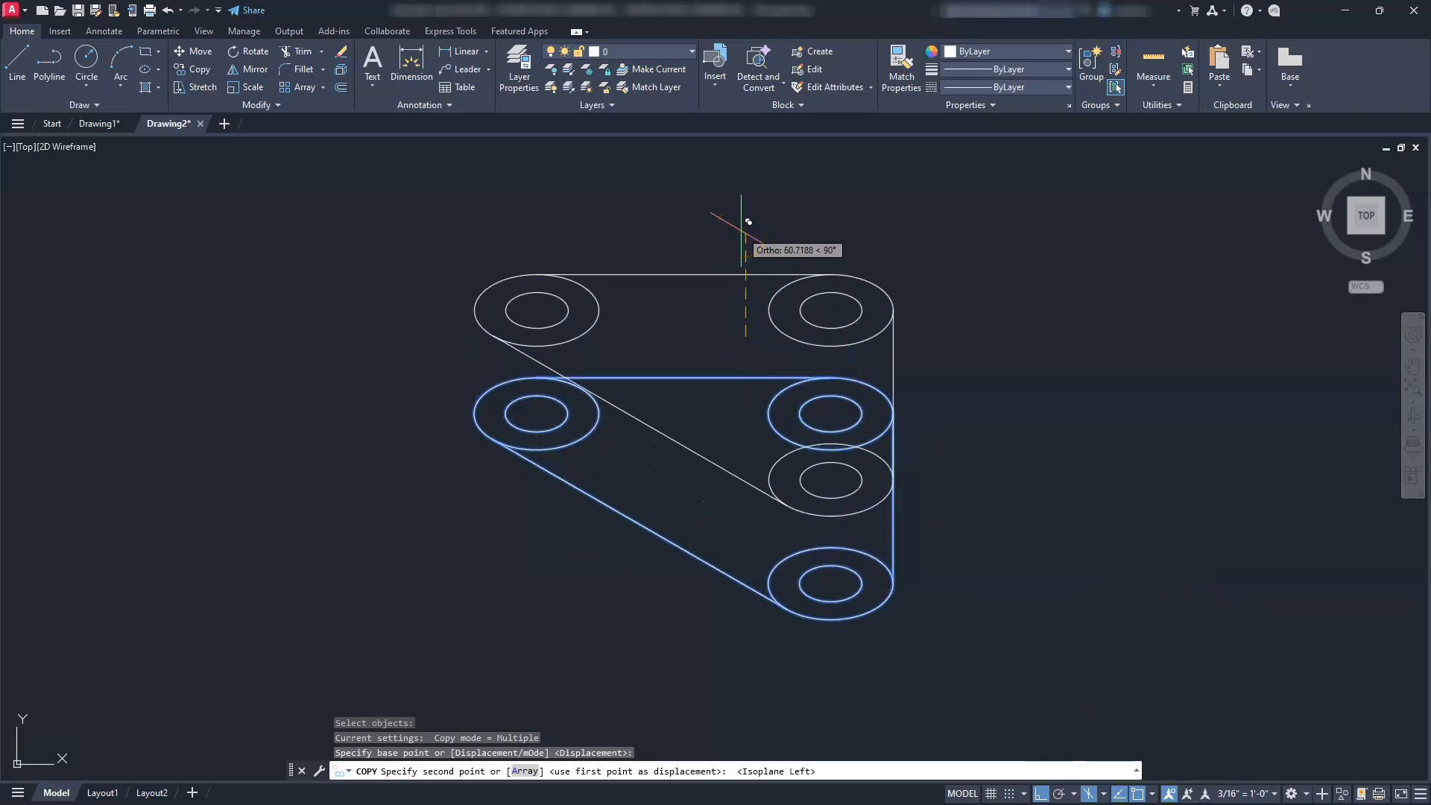
type("20")
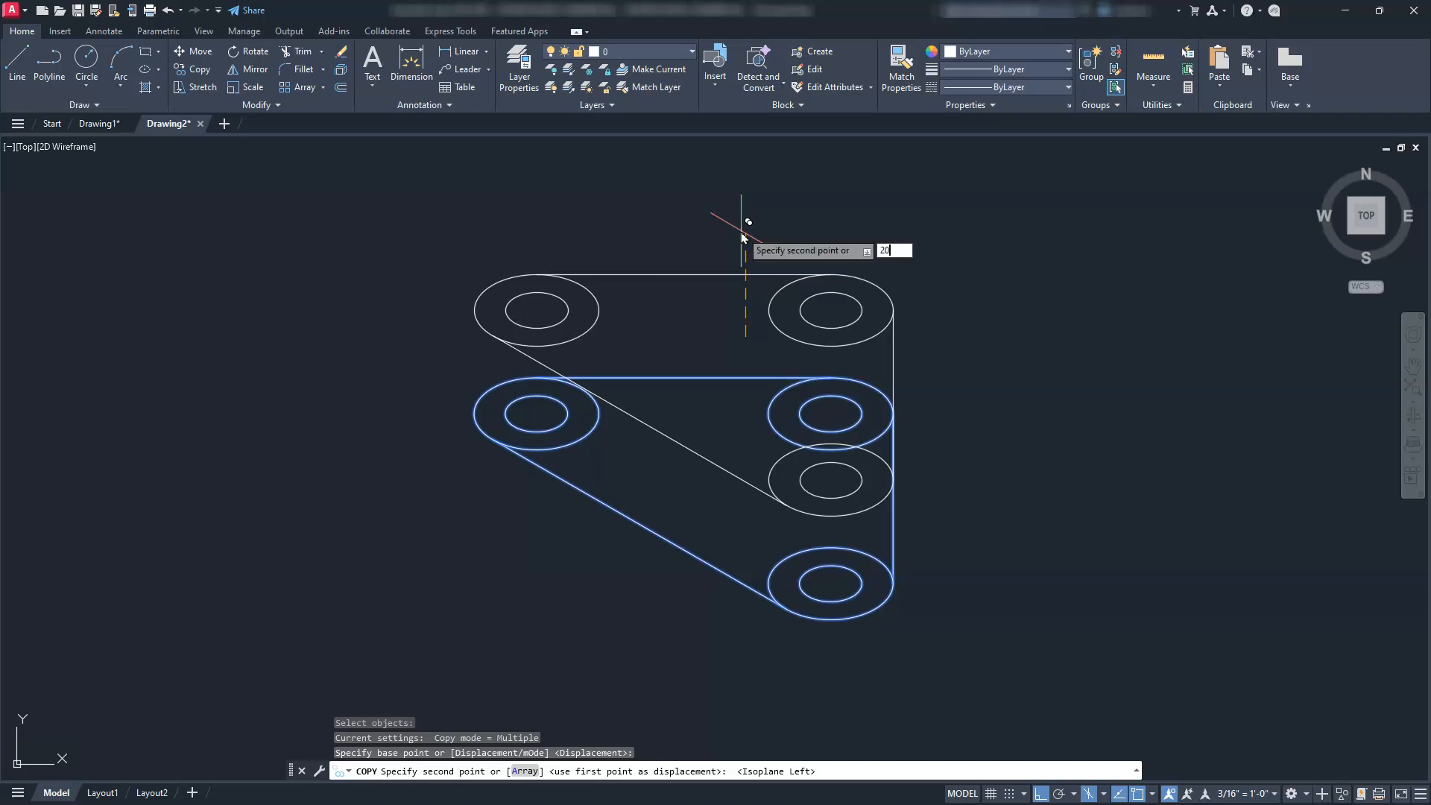
key("Return")
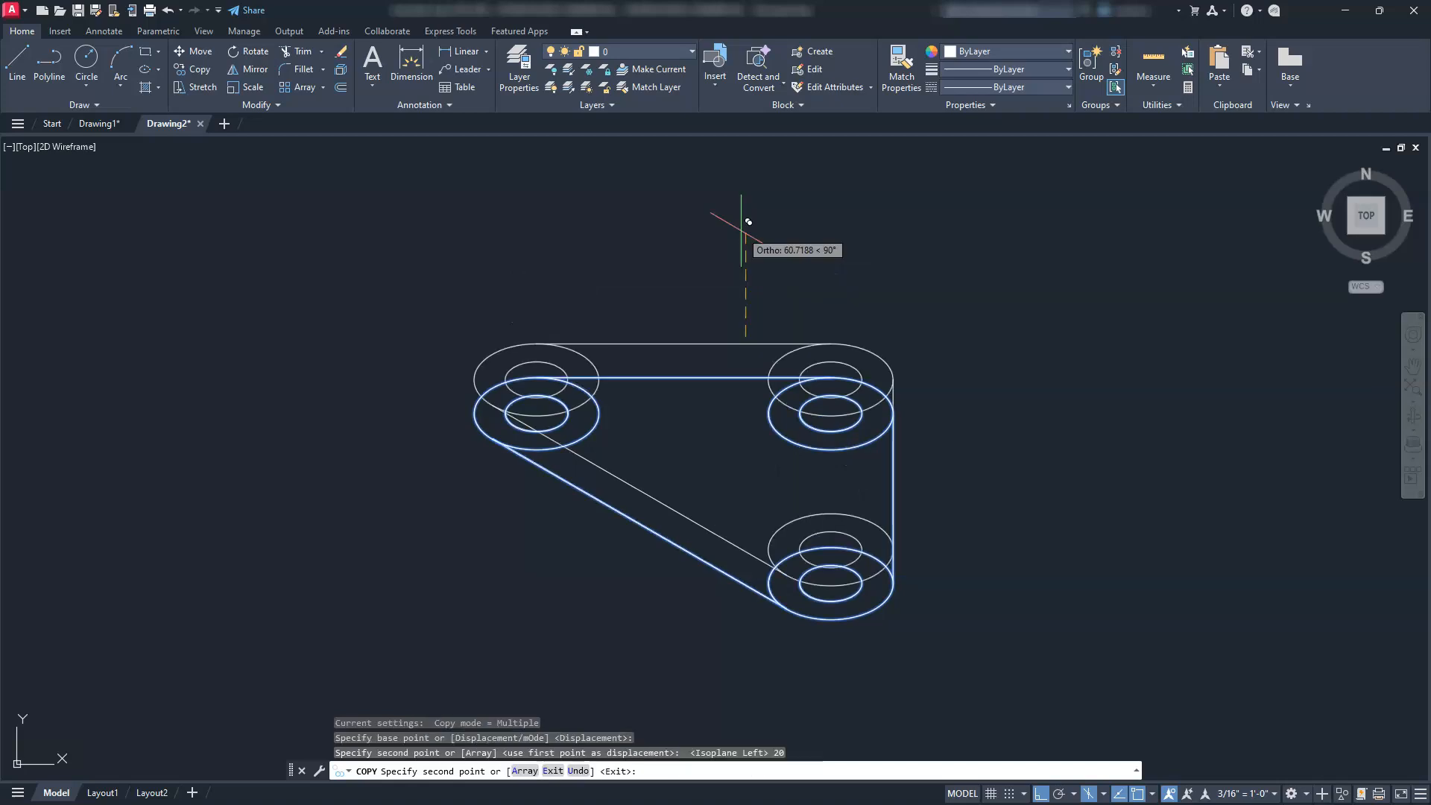
key("Escape")
key("Escape")
key("Escape")
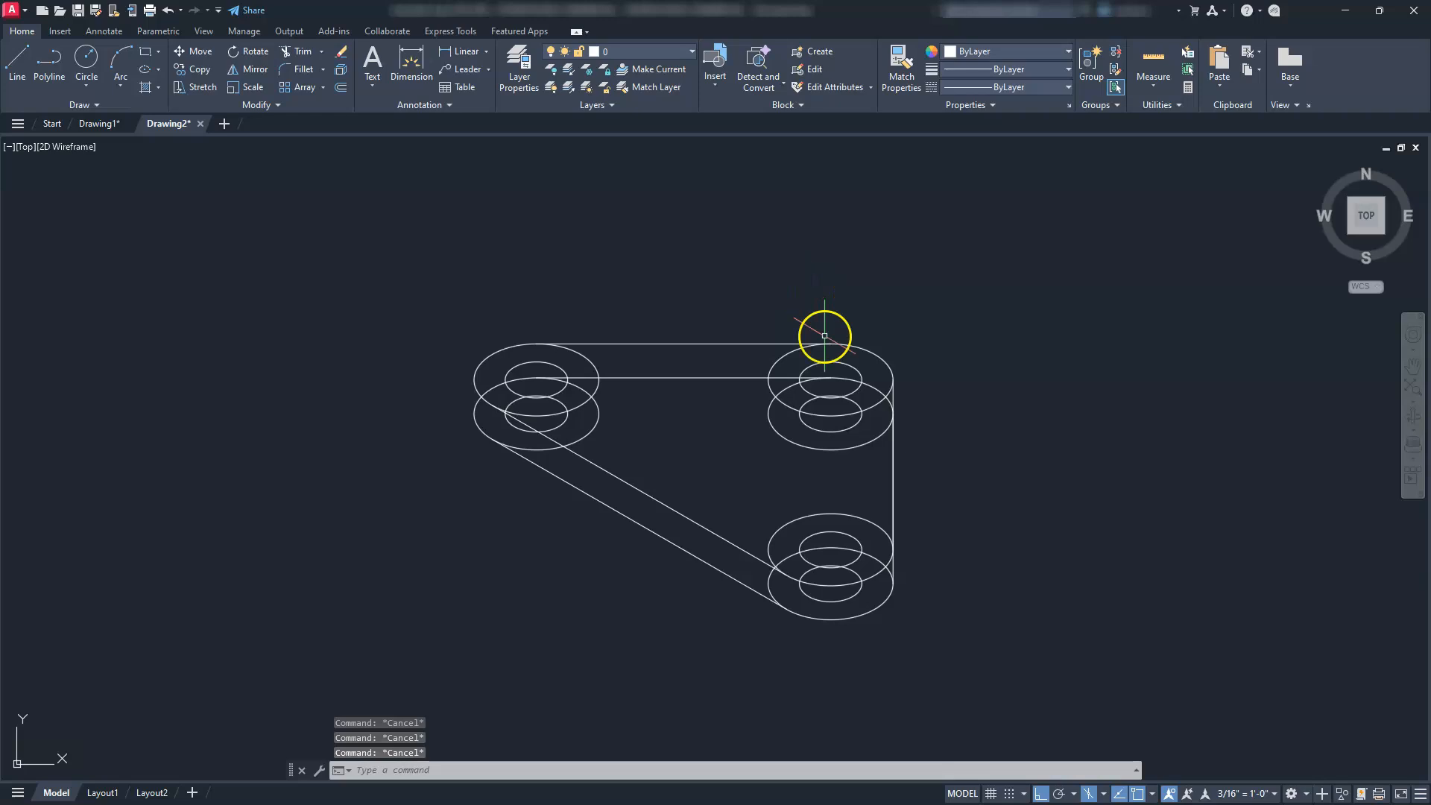
Delete the upper copy's vertical line that overlaps the plate's right edge.
scroll(883, 446, "up", 4)
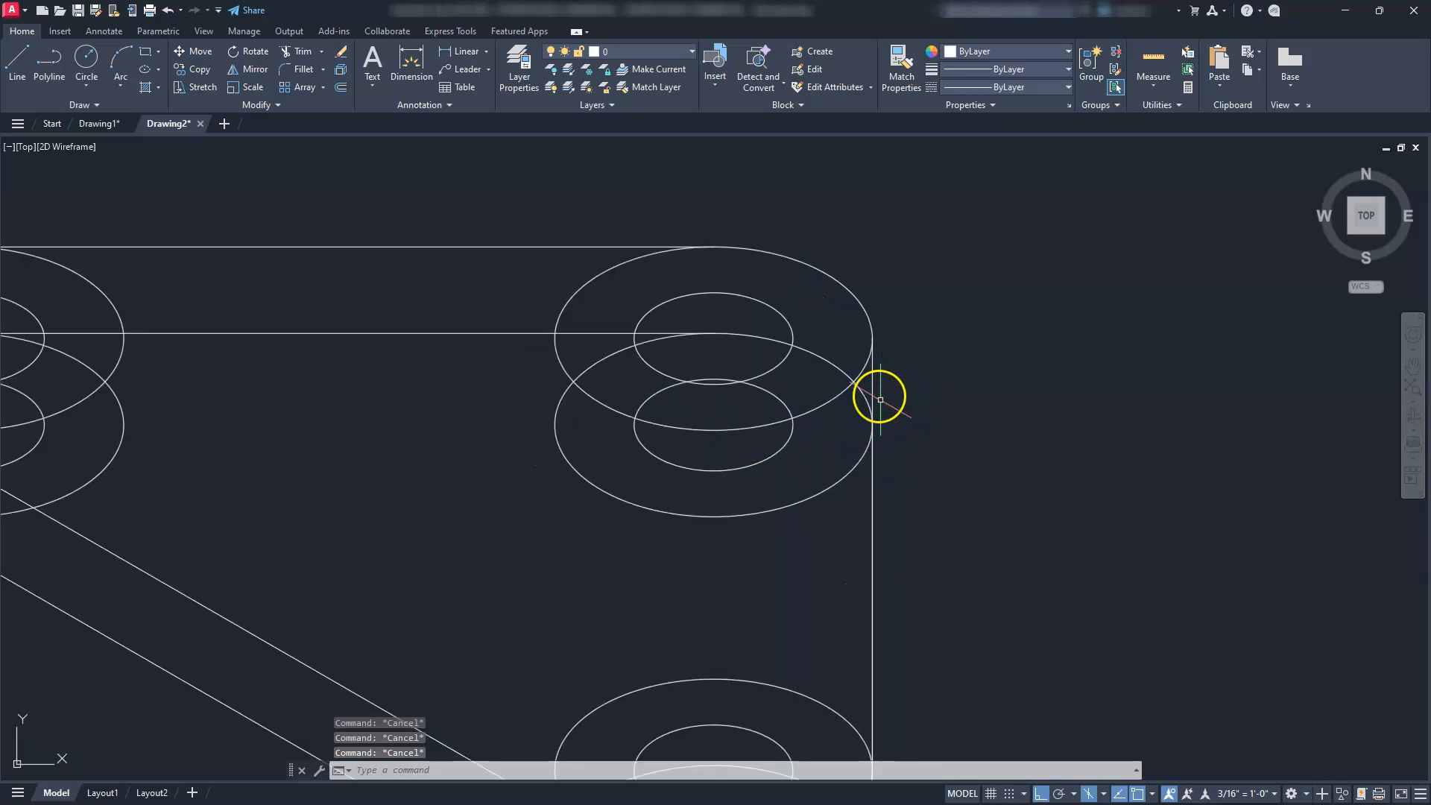
left_click(873, 377)
key("Delete")
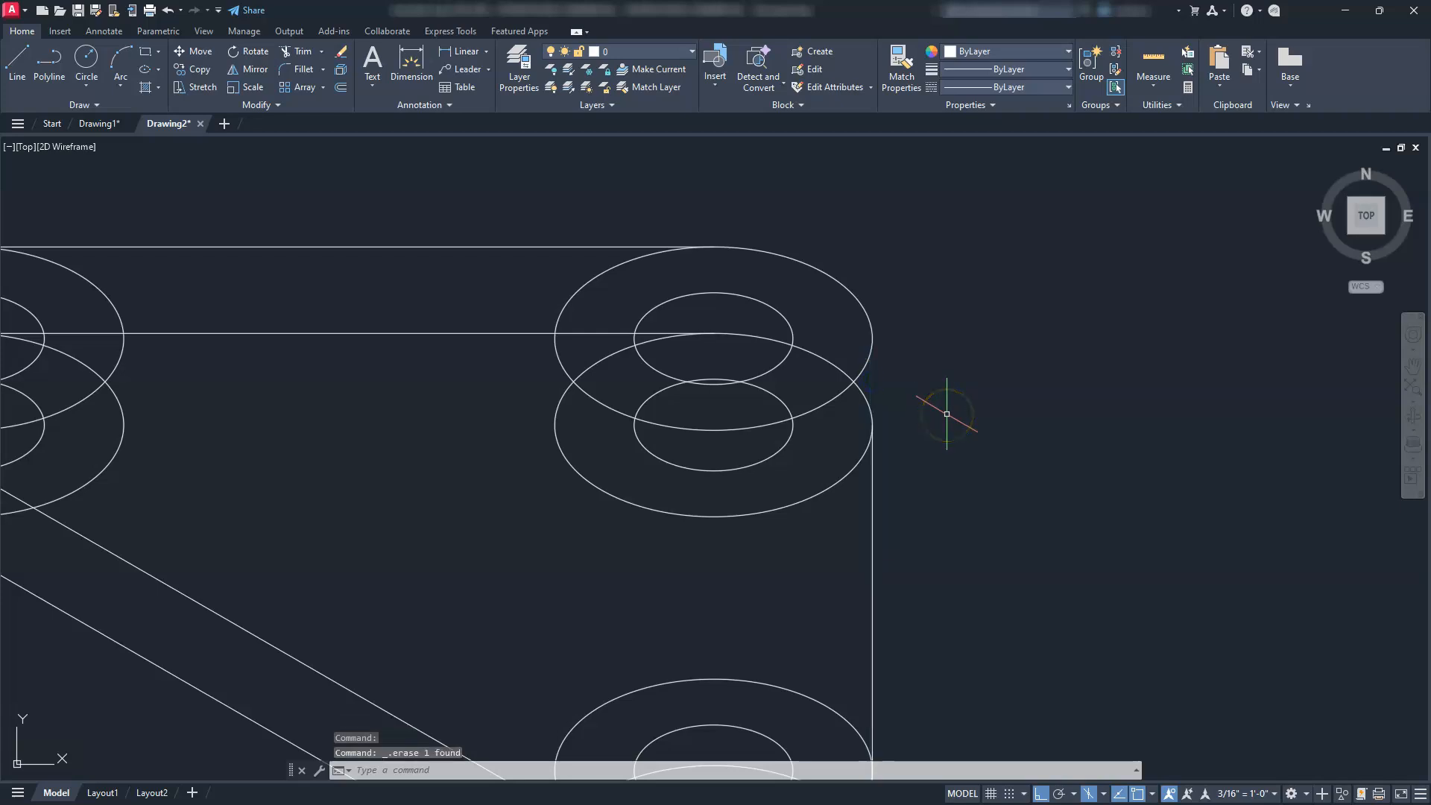
Delete the lower of the two horizontal lines joining the upper-left and upper-right isocircles.
scroll(947, 410, "down", 2)
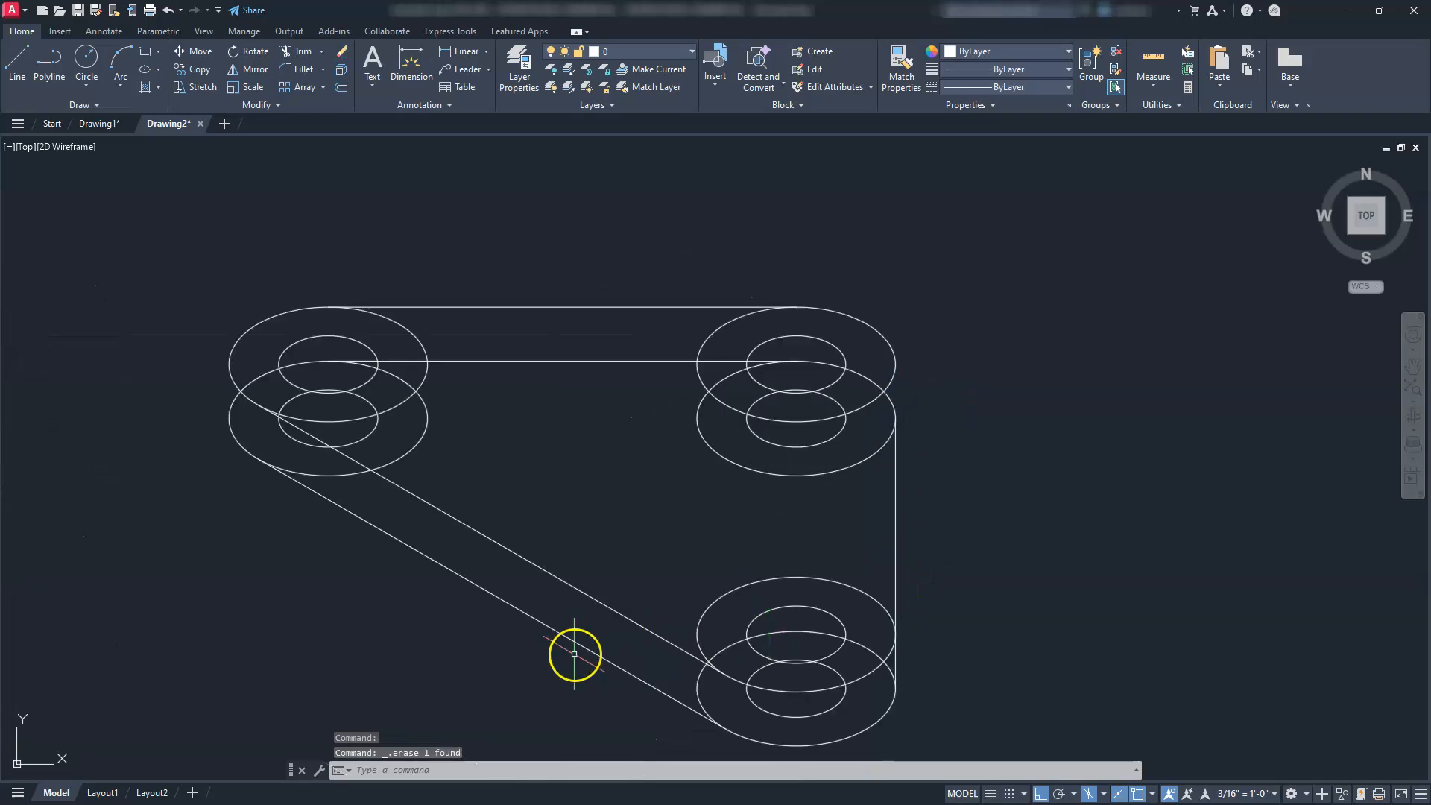
scroll(574, 654, "down", 2)
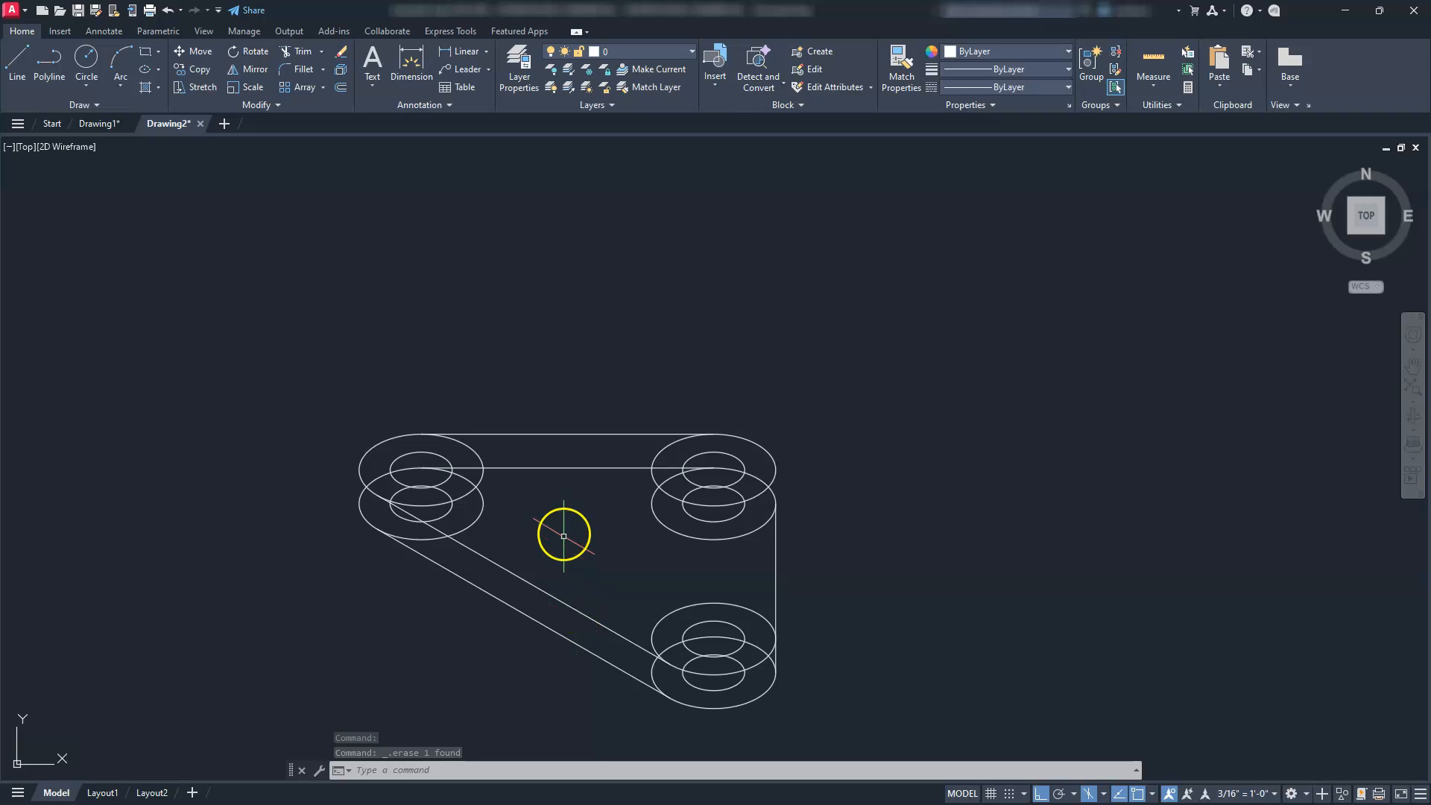
left_click(566, 470)
left_click(569, 480)
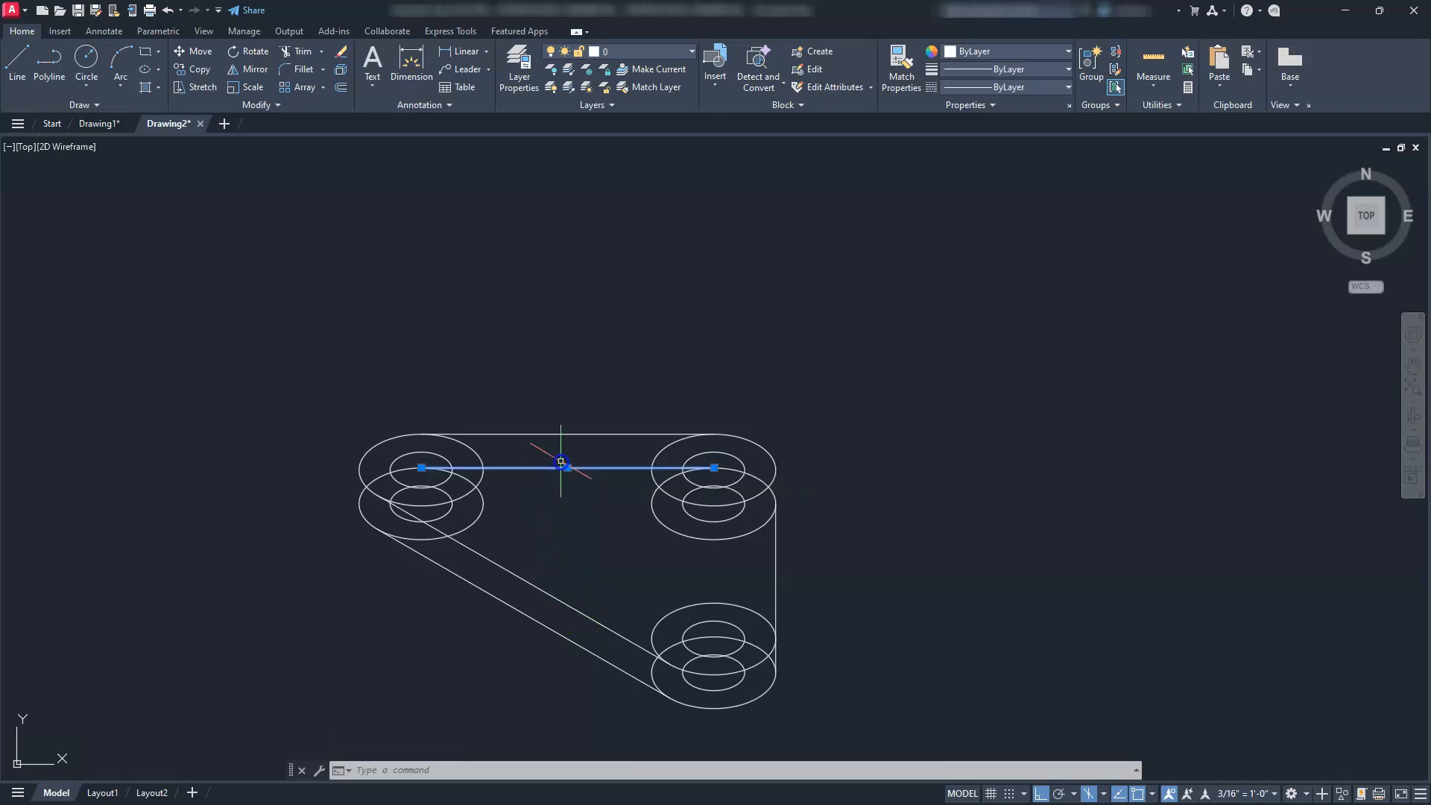
key("Delete")
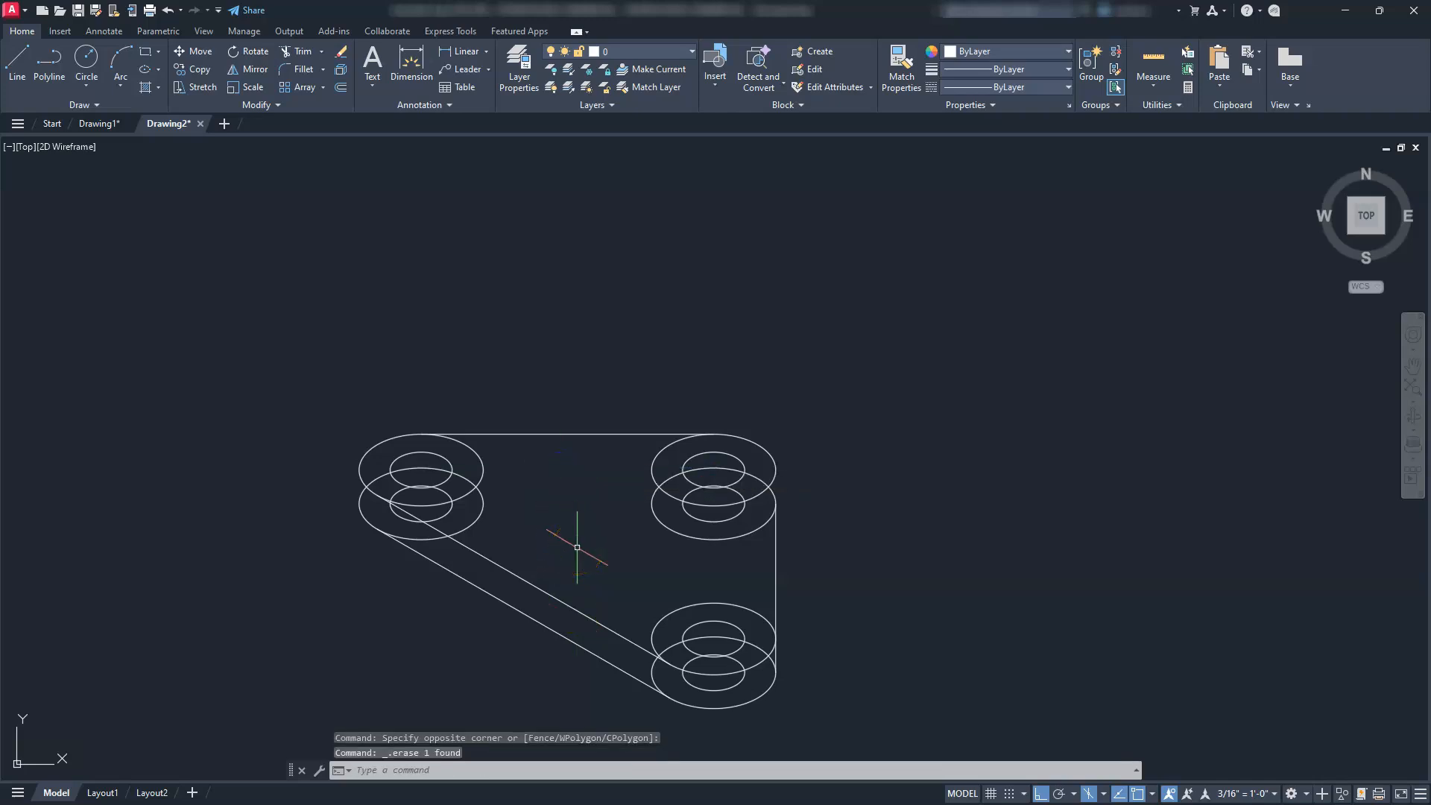
Draw a vertical line from the left quadrant of the lowest upper-left outer isocircle up past the isocircle above it.
scroll(418, 556, "up", 4)
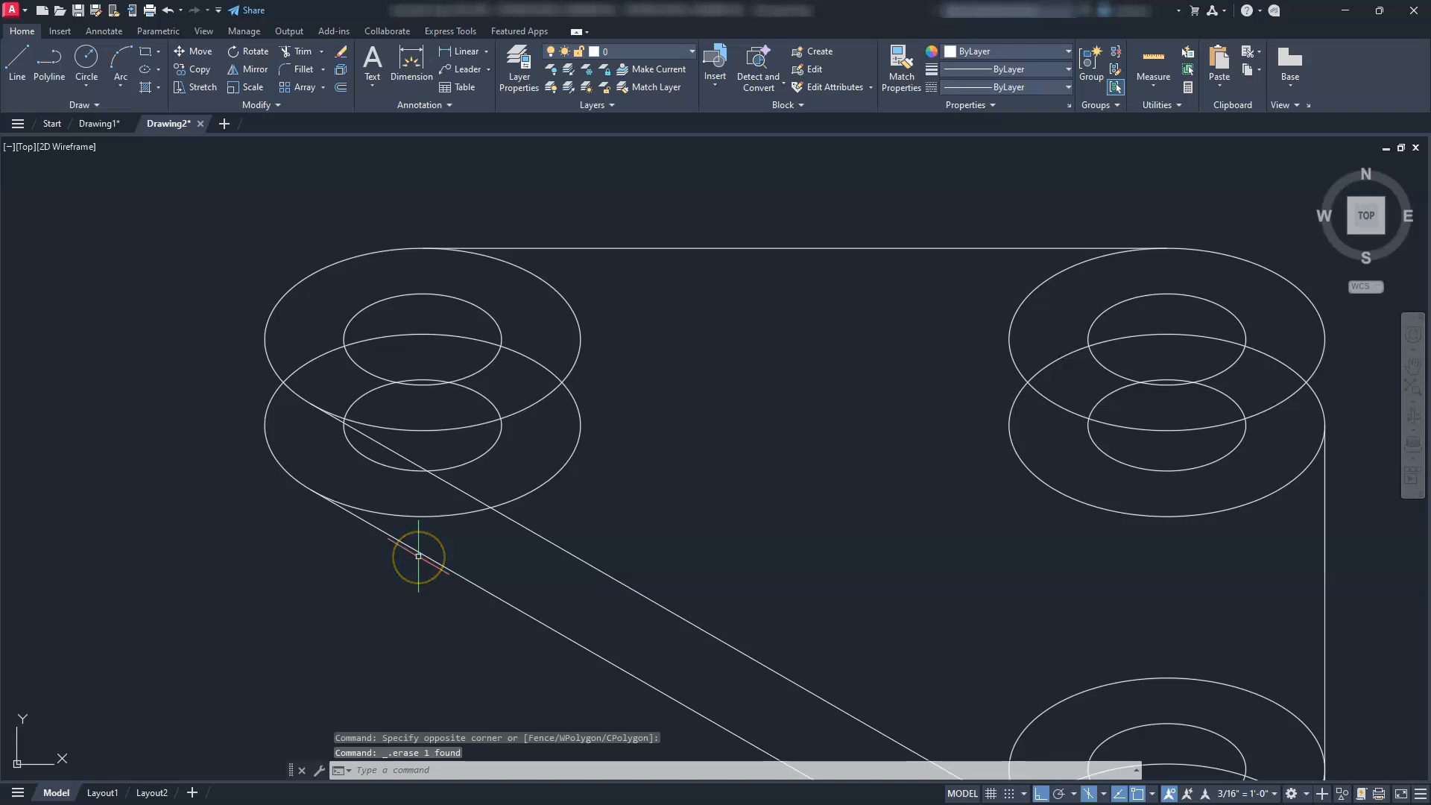
type("l")
key("Return")
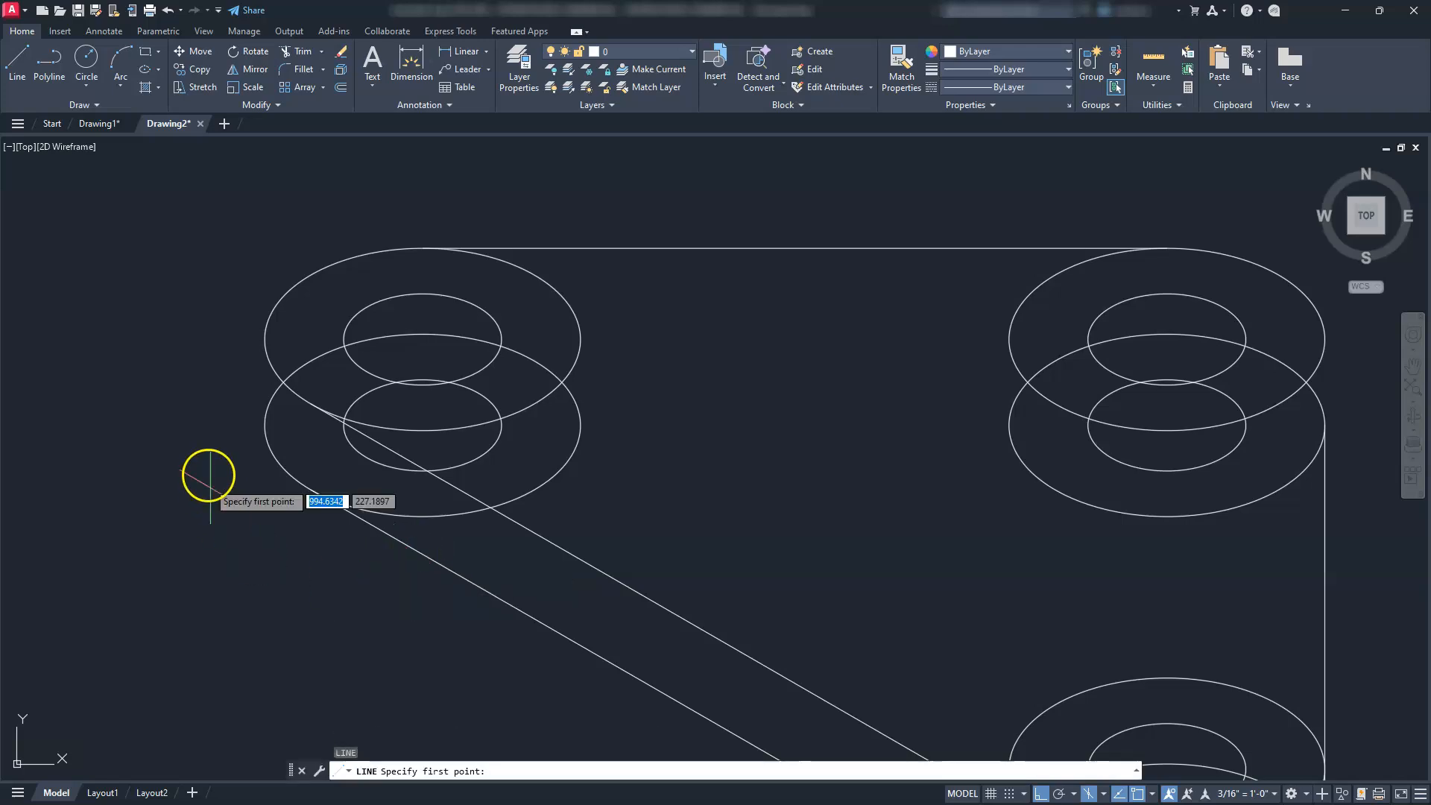
left_click(265, 425)
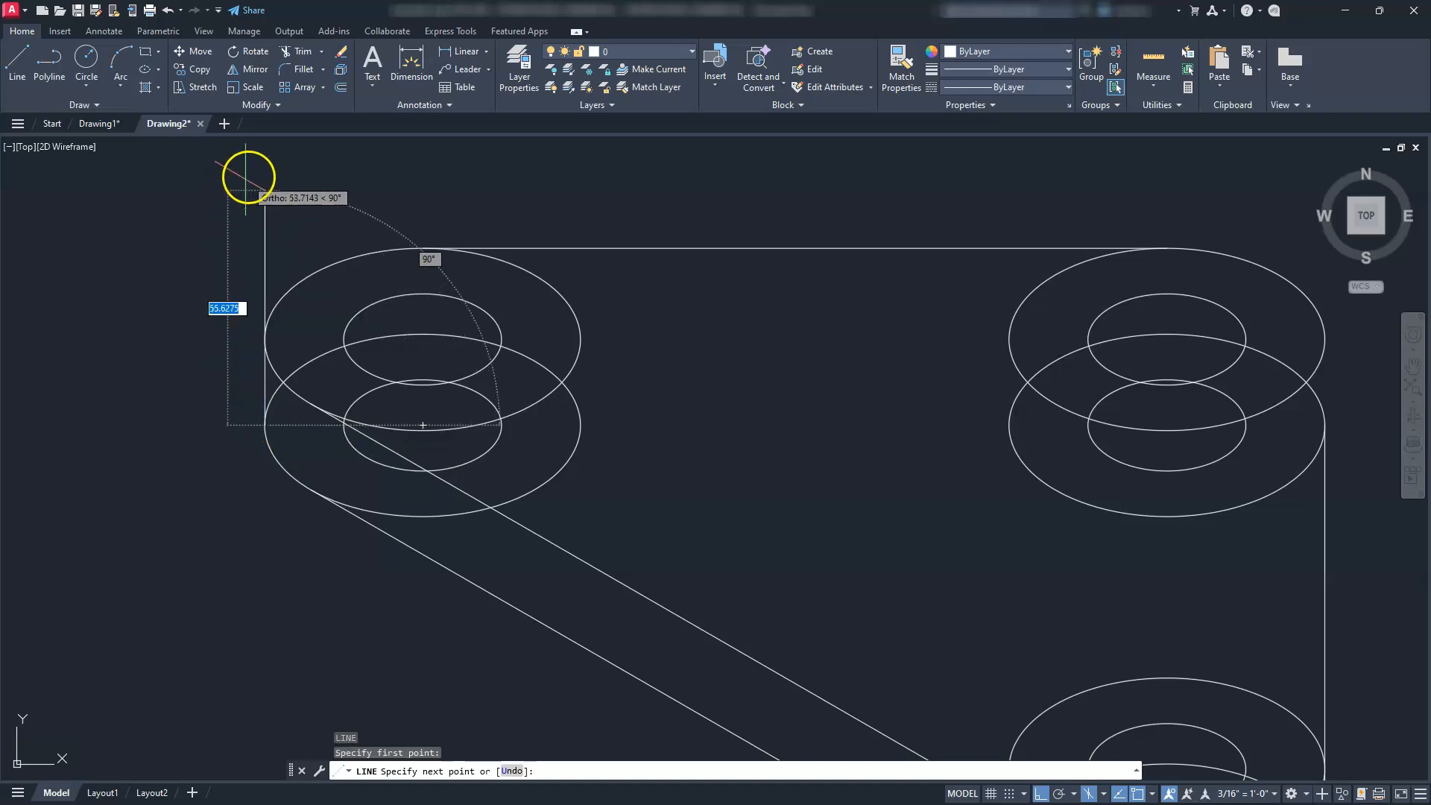
left_click(258, 177)
key("Escape")
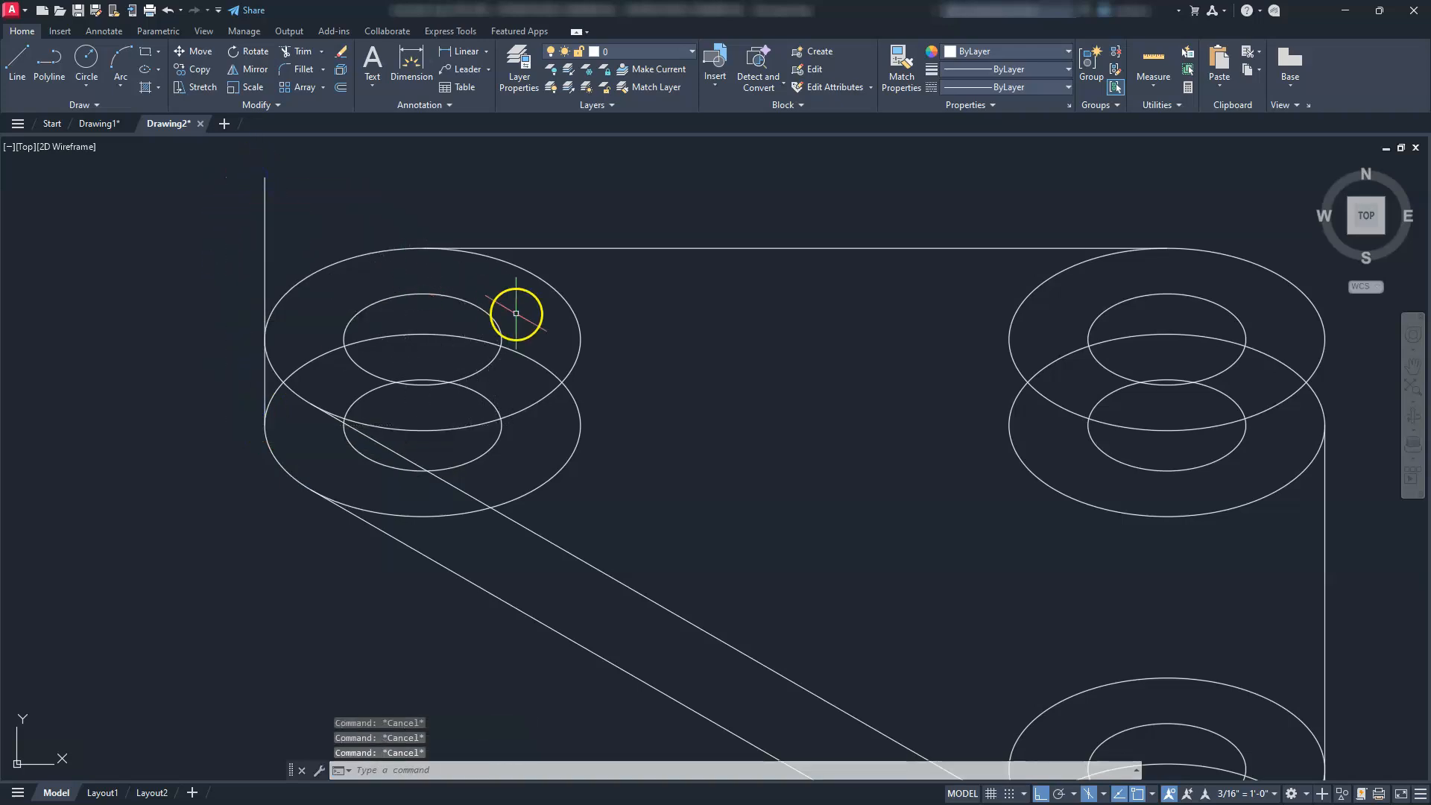
scroll(511, 310, "down", 2)
key("Return")
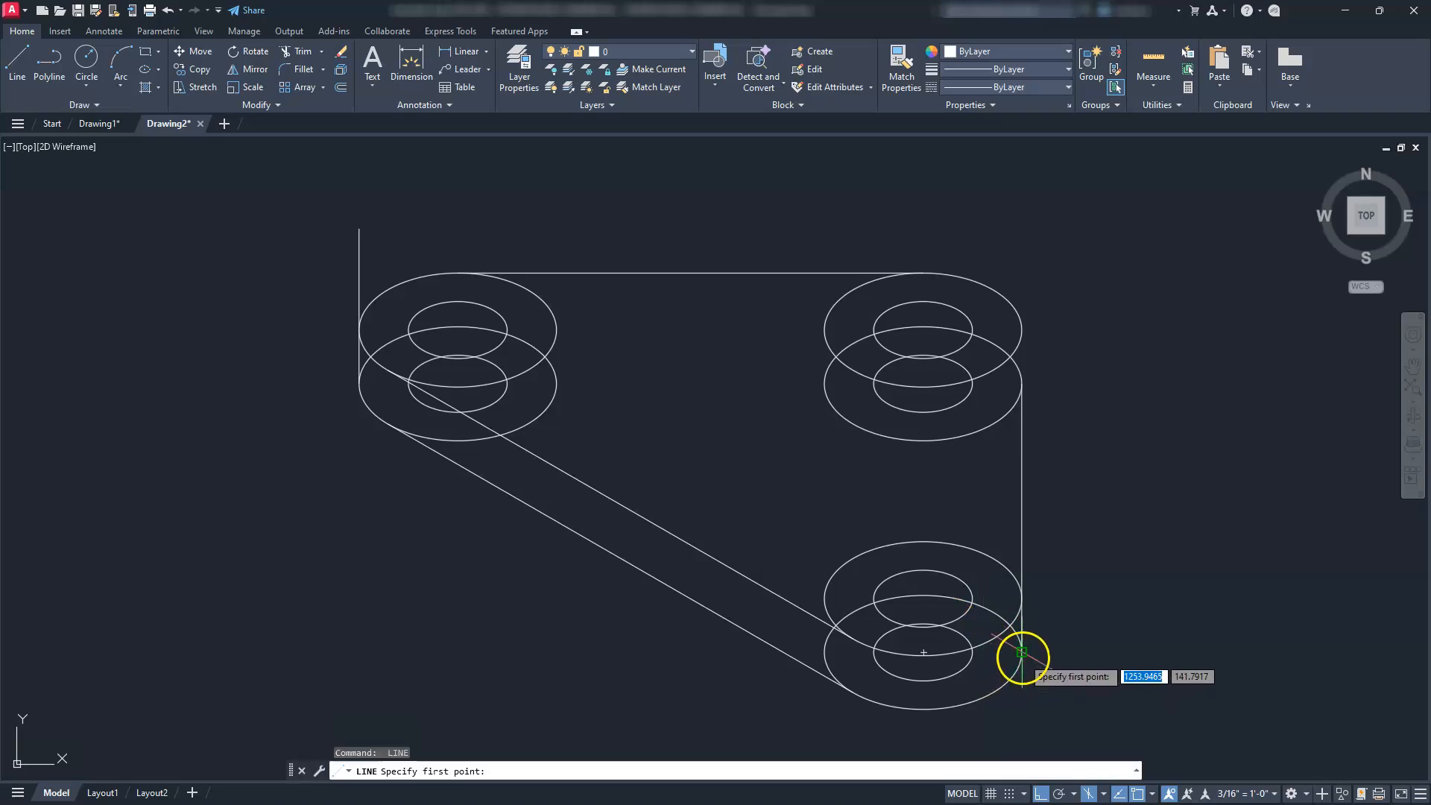
key("Escape")
key("Escape")
key("Escape")
key("Escape")
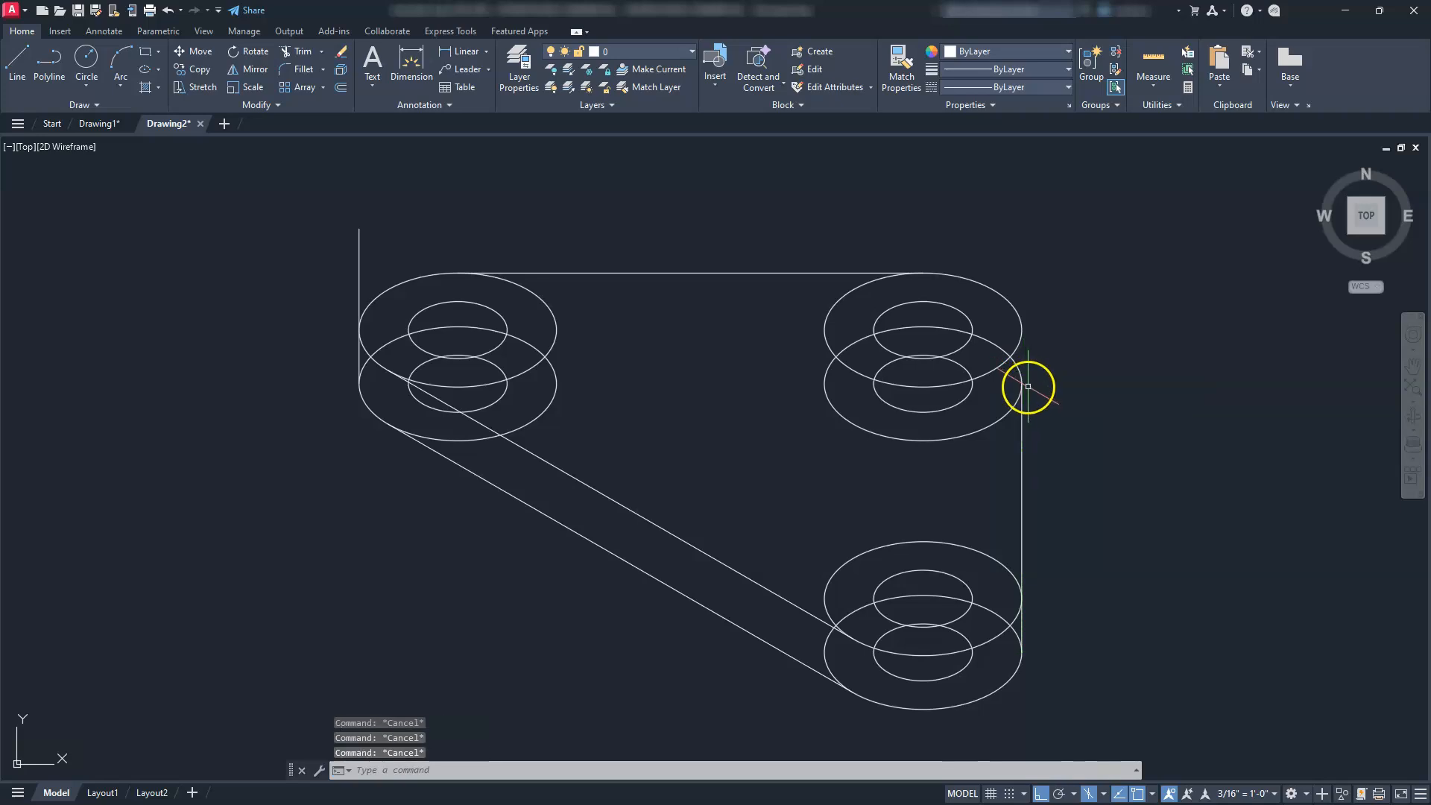
Extend the plate's right vertical edge up to the upper outer isocircle at the upper-right hole.
key("Return")
left_click(1024, 436)
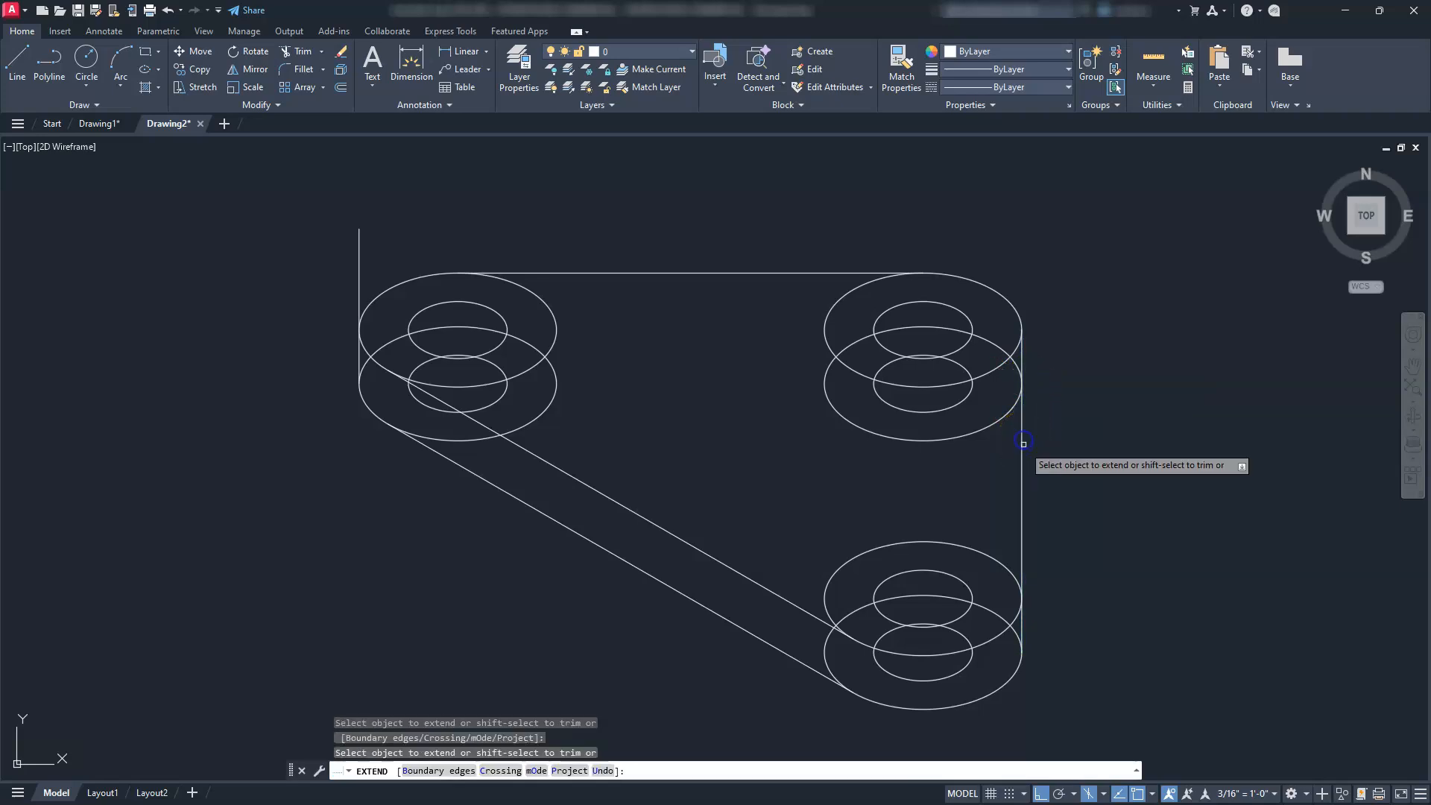
key("Escape")
key("Escape")
key("Escape")
key("Escape")
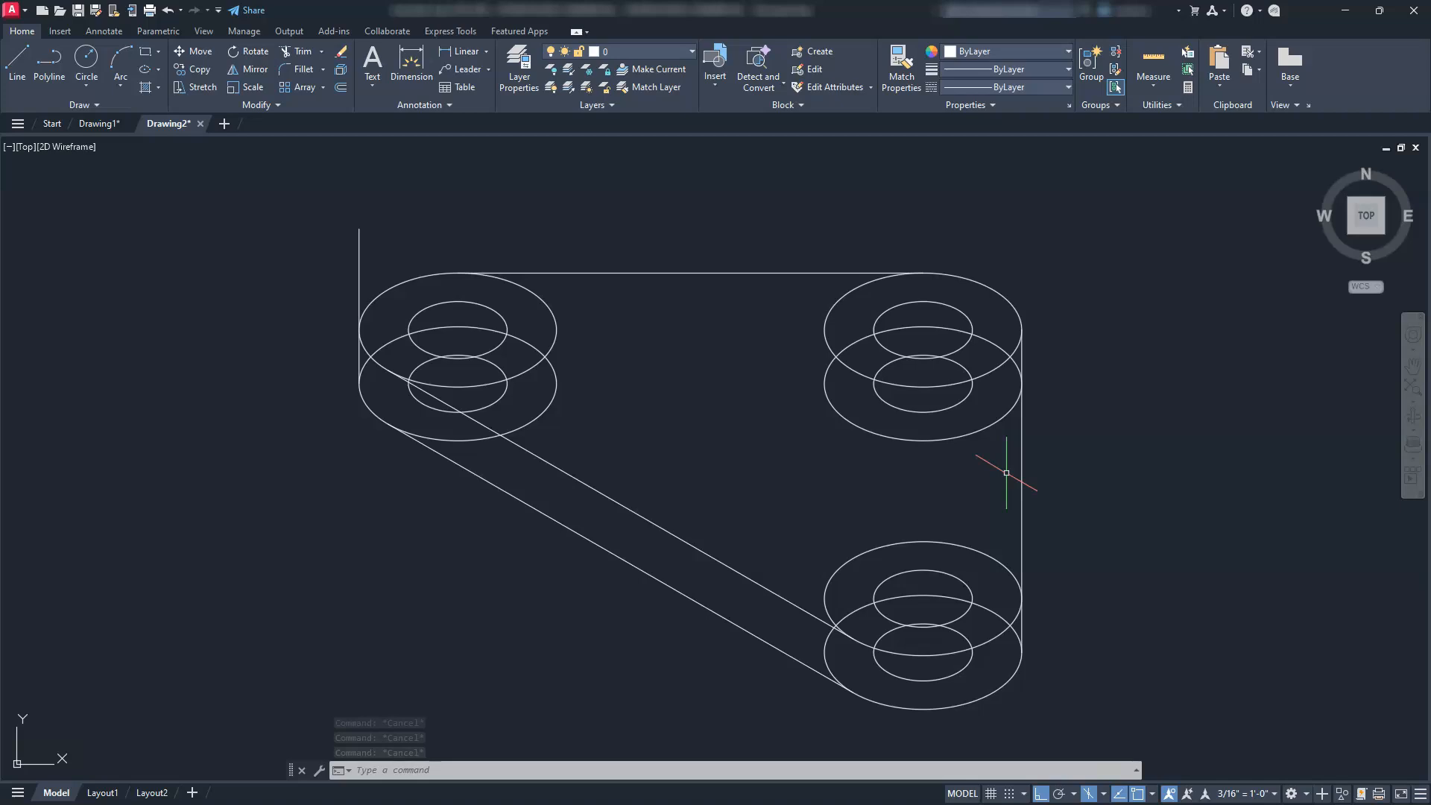
key("Escape")
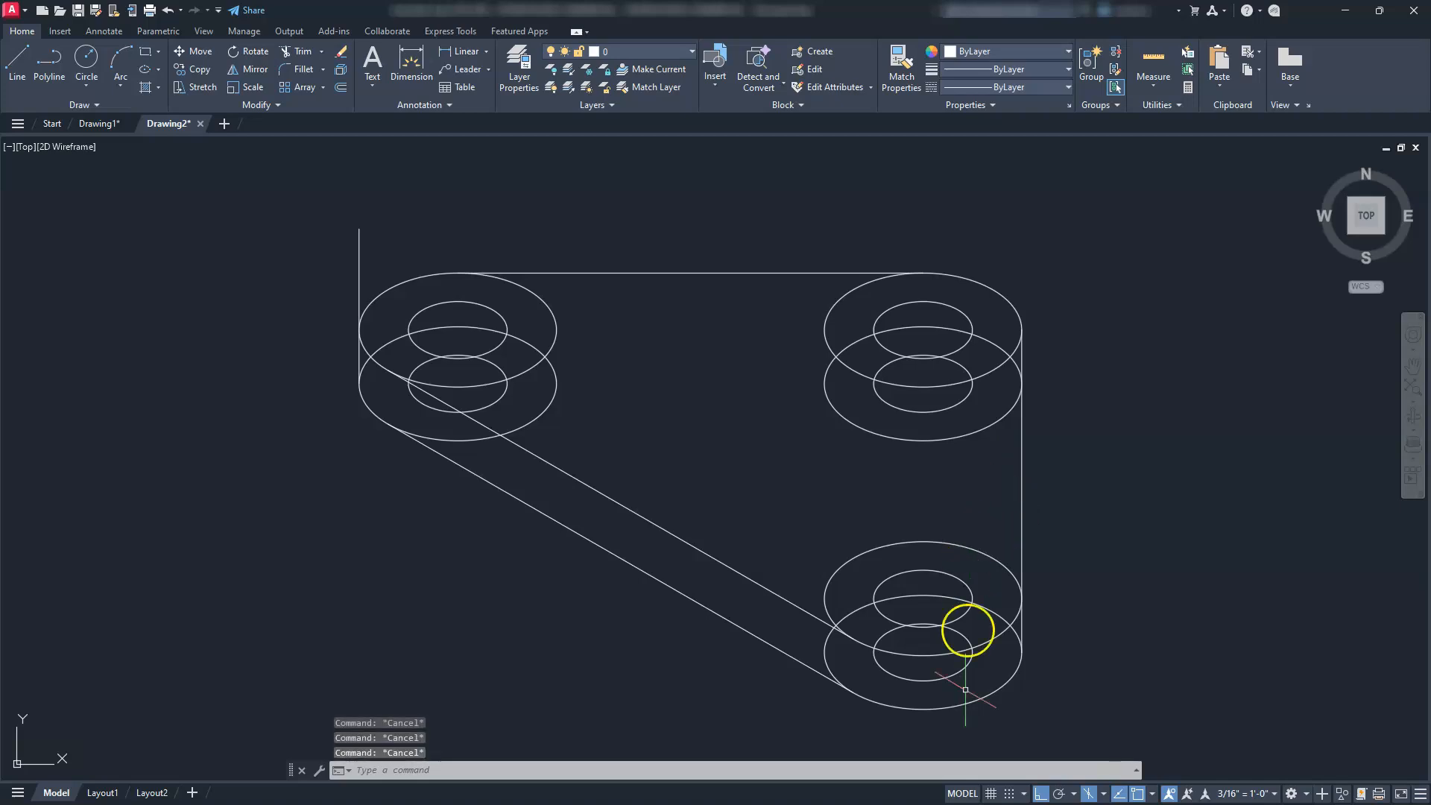
Delete the three lower inner isocircles, one at each hole of the base plate.
left_click(939, 682)
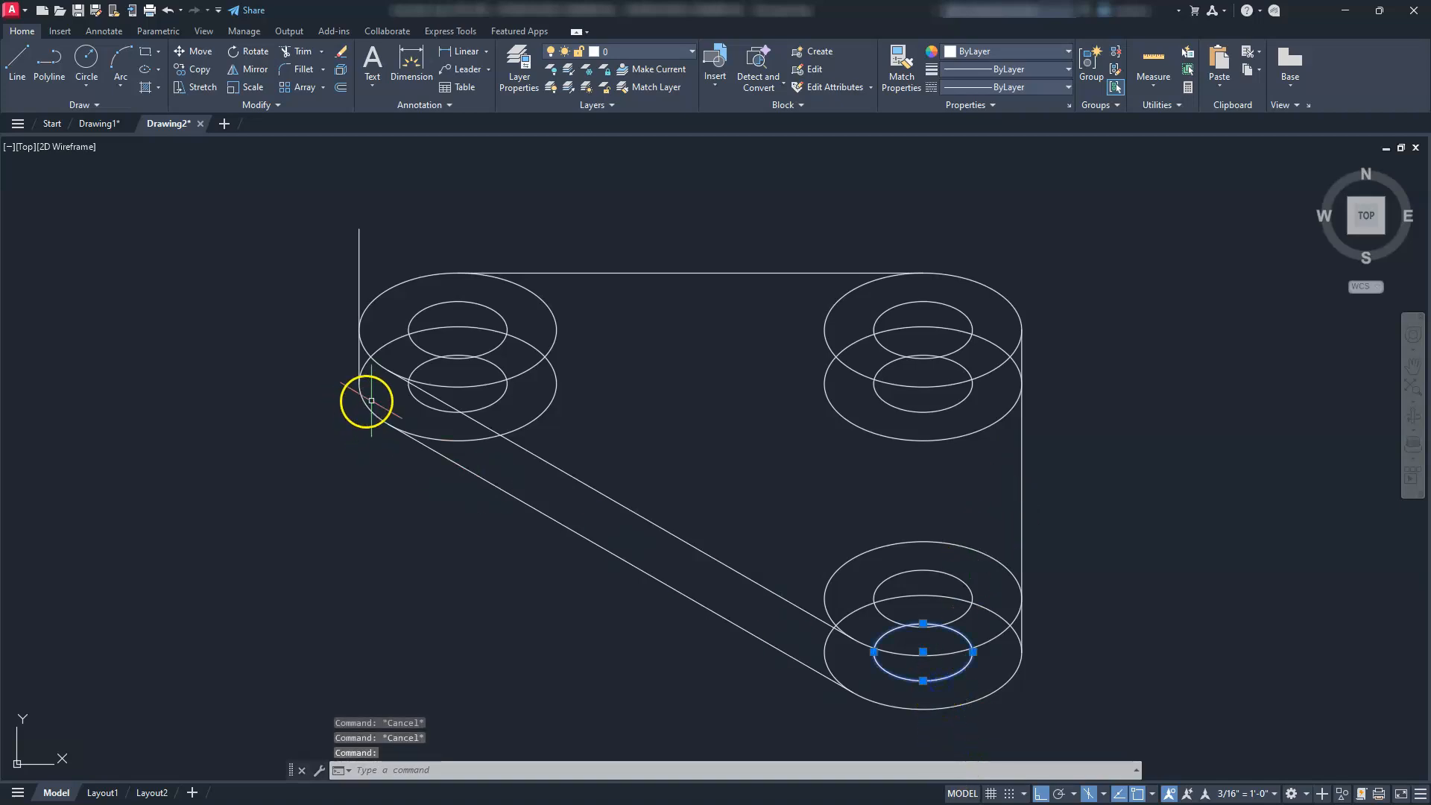
left_click(414, 397)
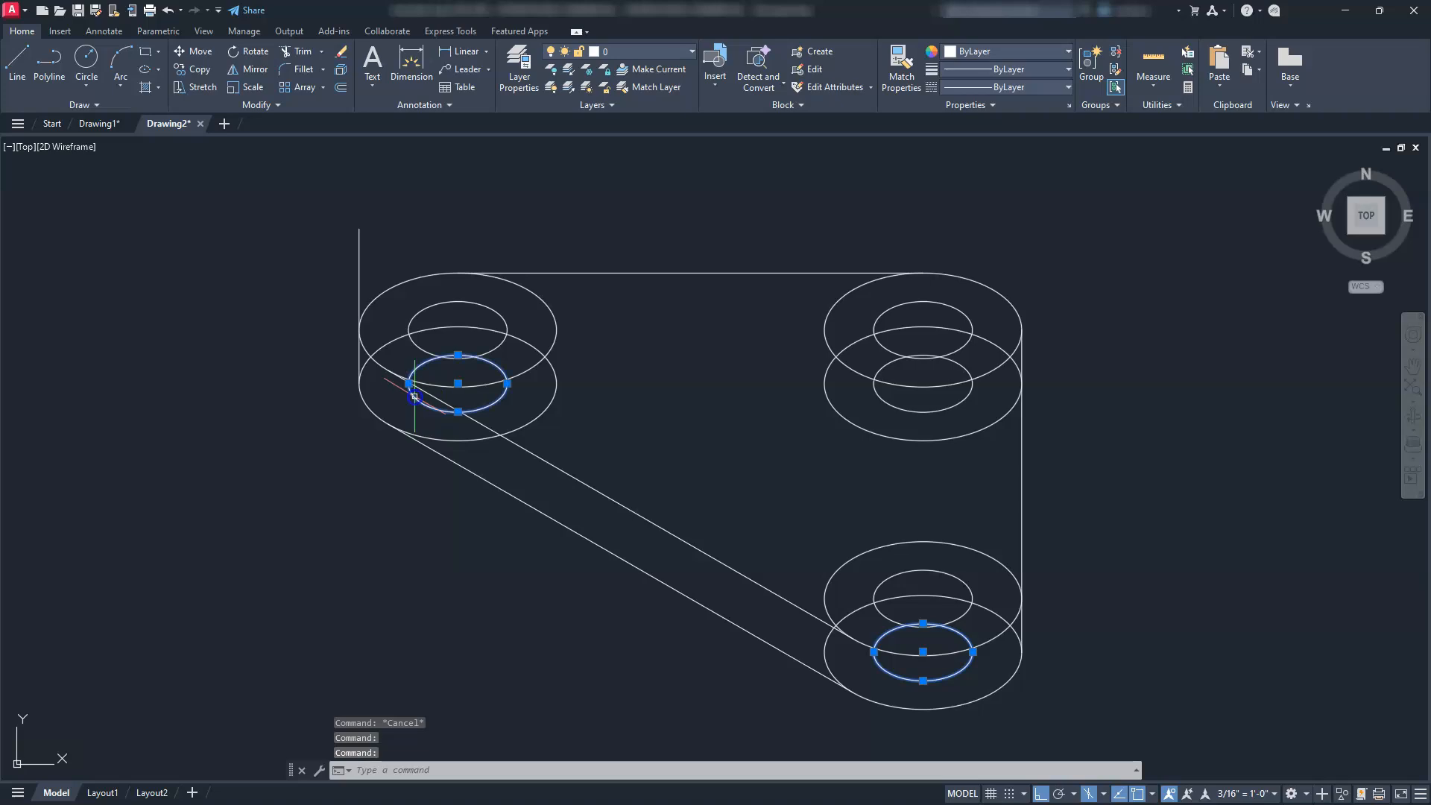
left_click(899, 403)
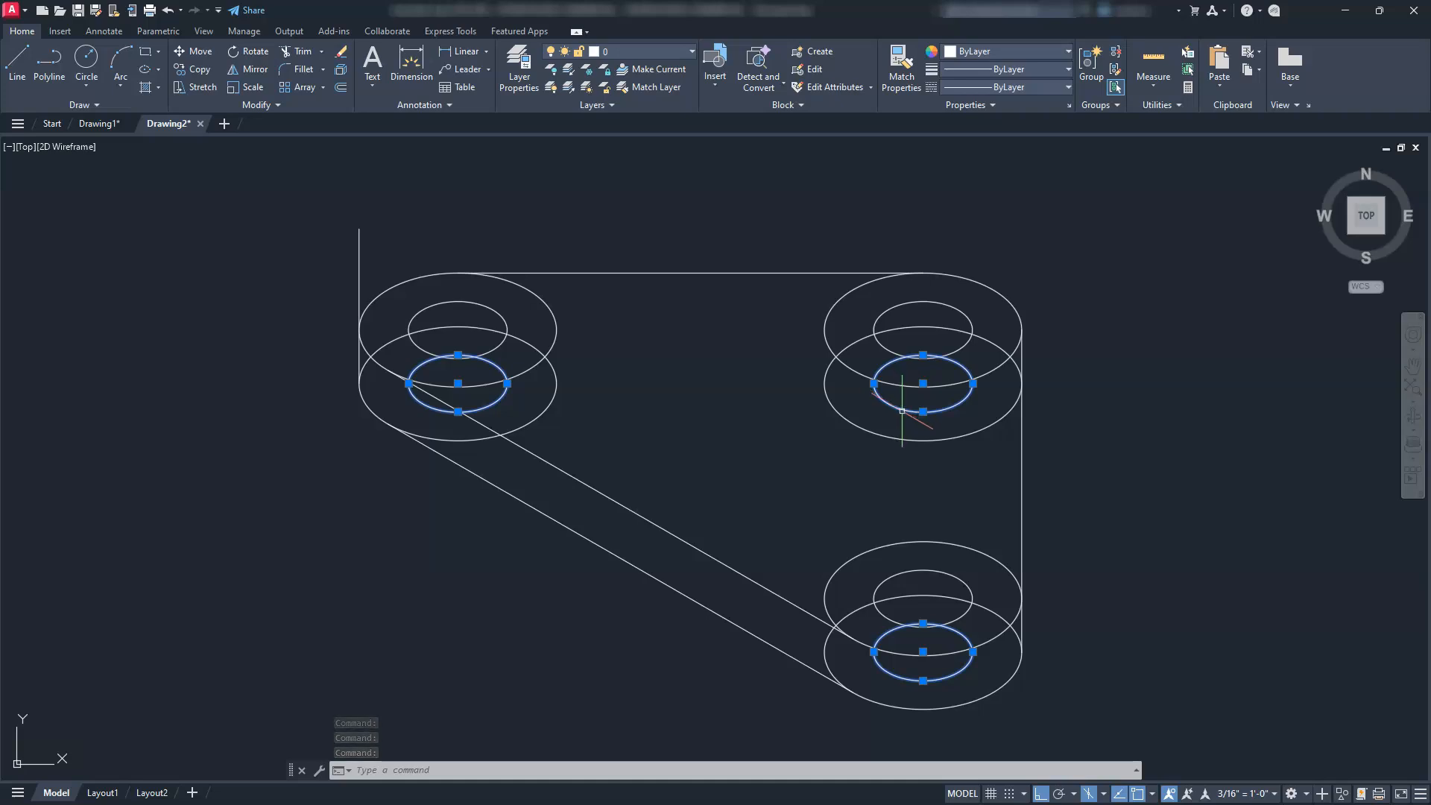
key("Escape")
key("Escape")
key("Escape")
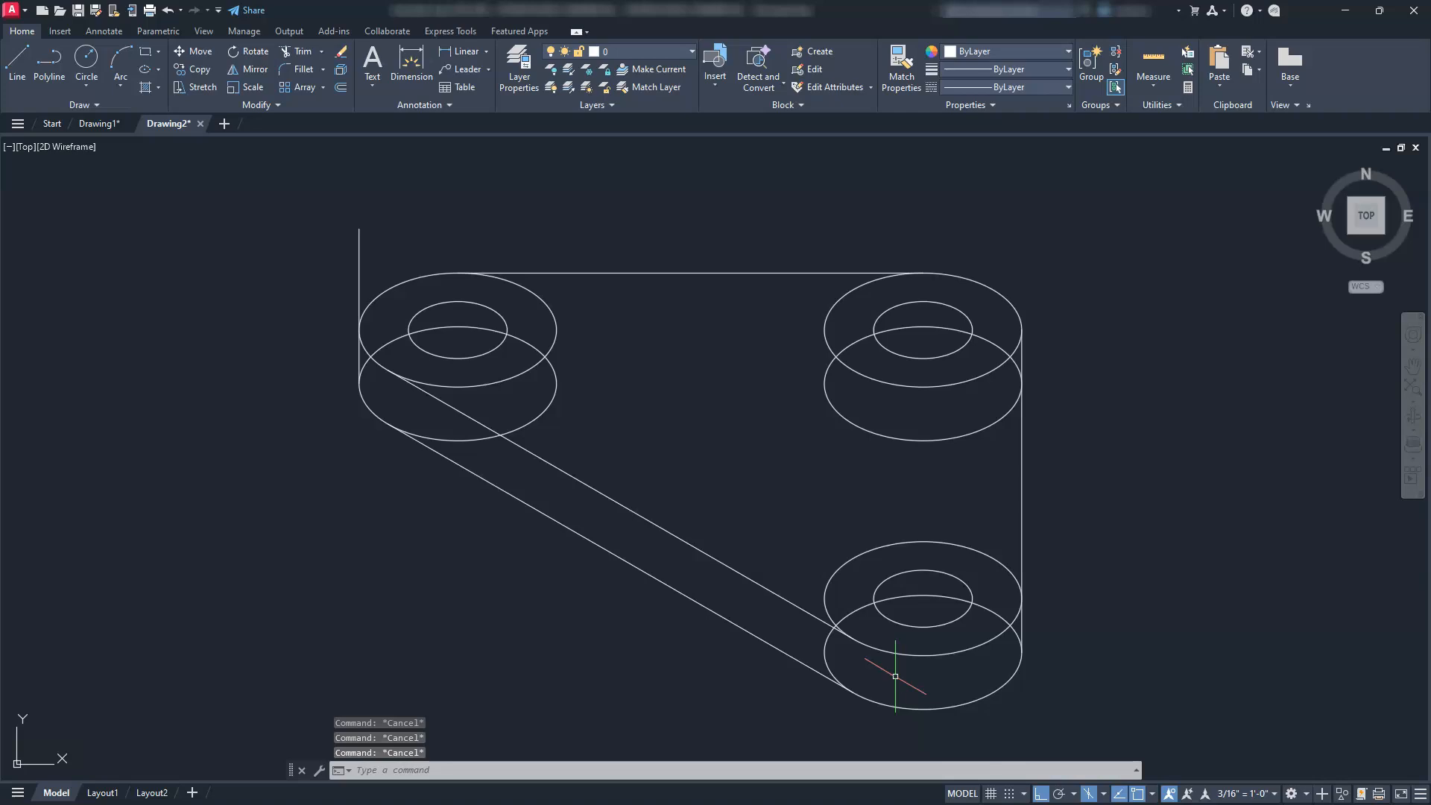
Try trimming the upper outer isocircle at the lower-right hole back to the slanted edge line.
type("tr")
key("Return")
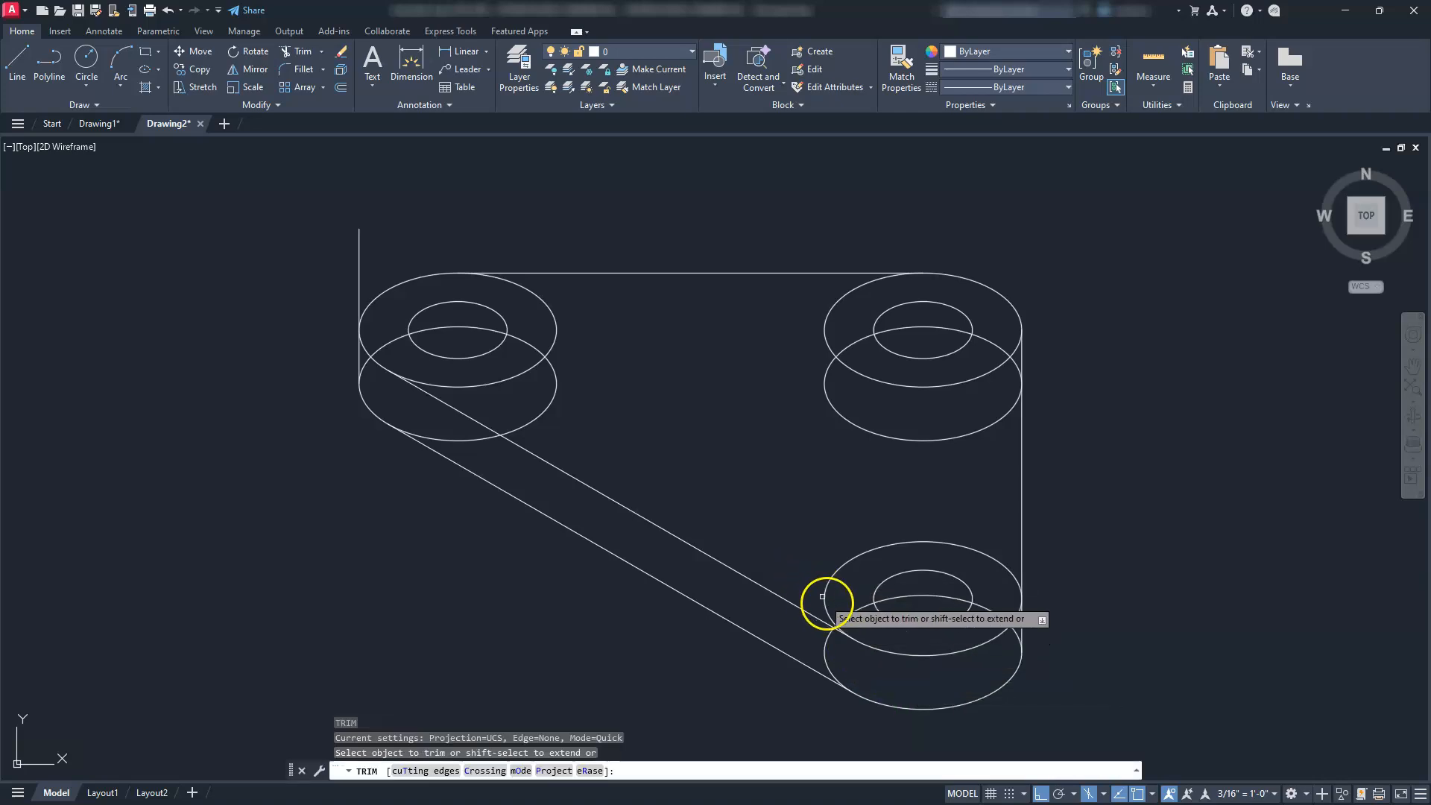
scroll(825, 598, "up", 2)
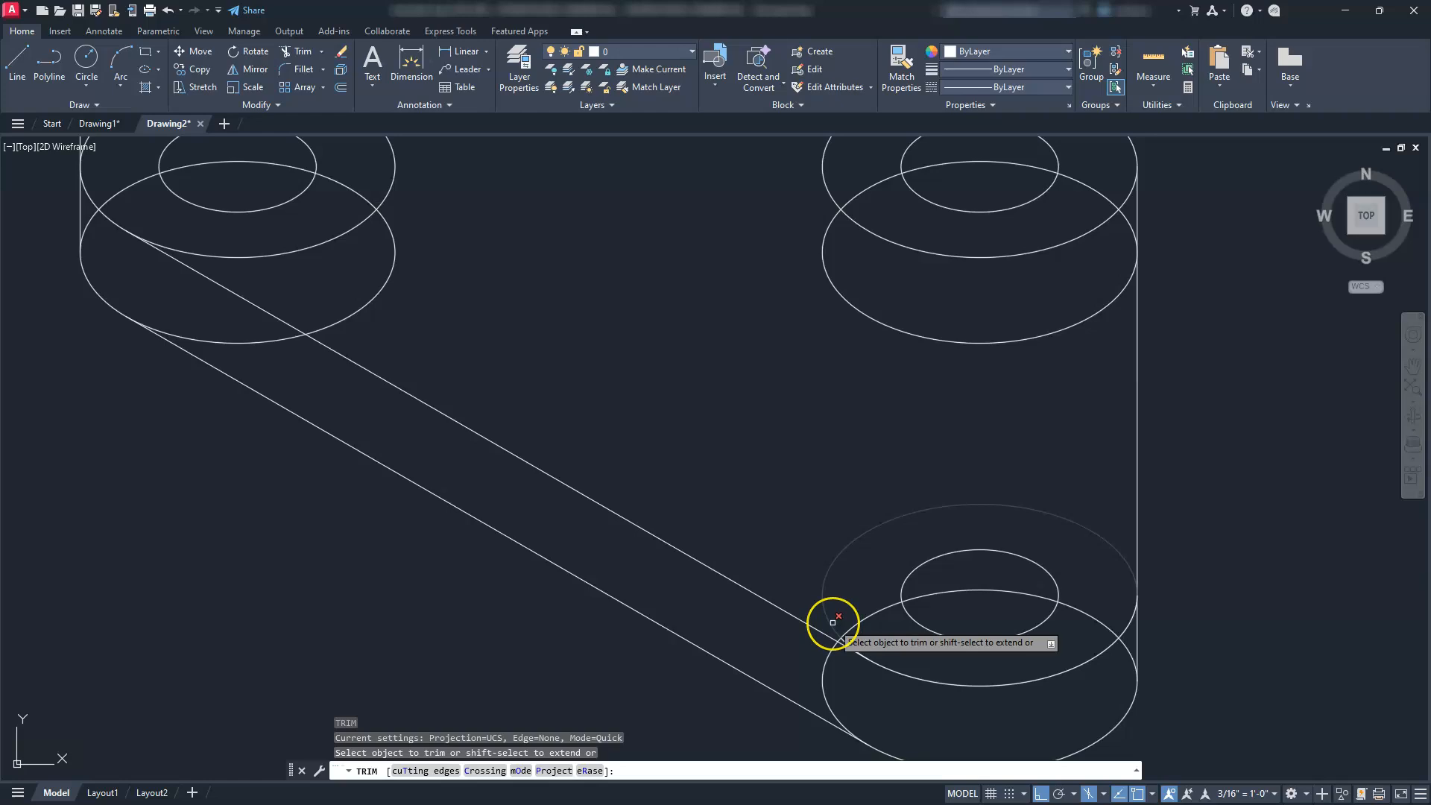
left_click(833, 623)
scroll(835, 626, "up", 4)
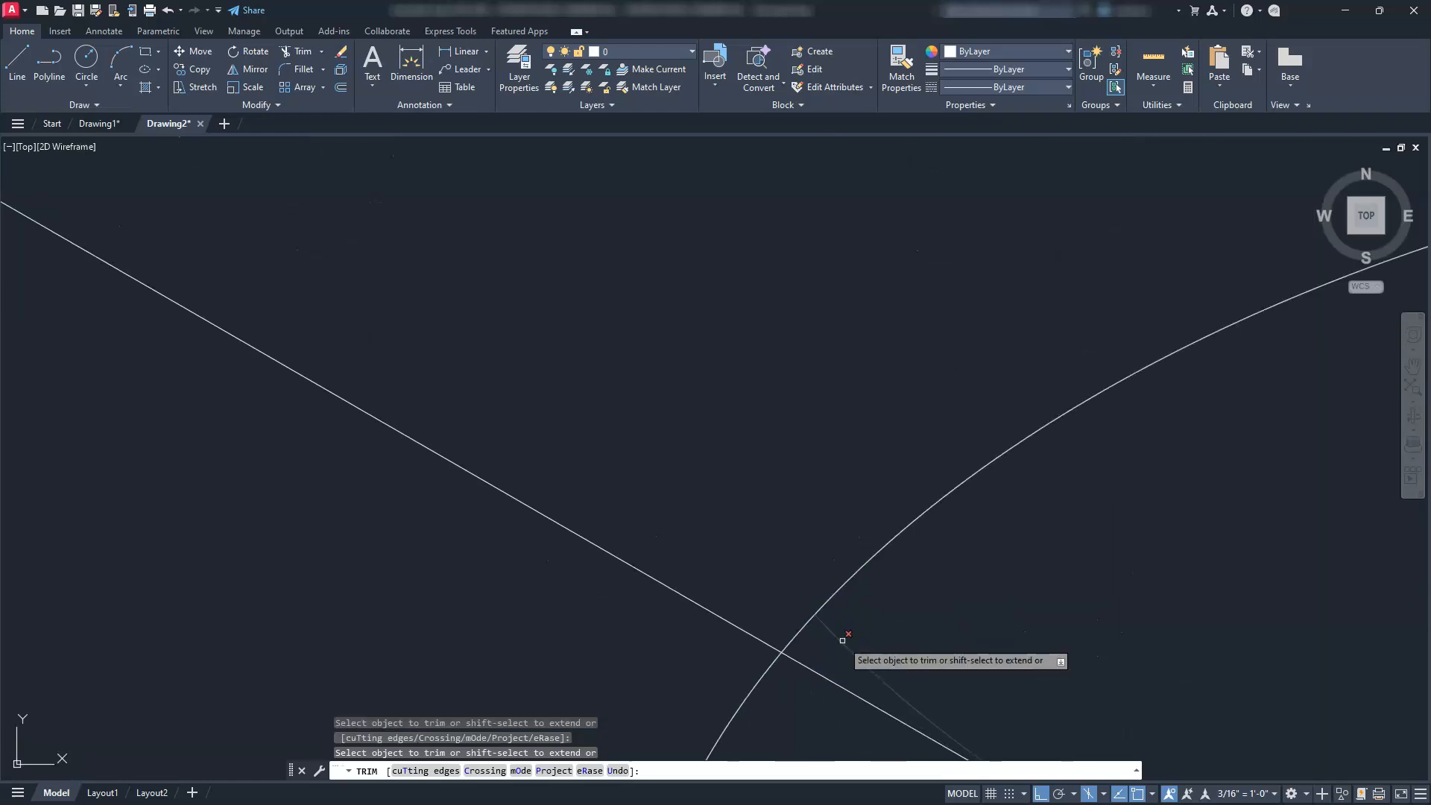
left_click(844, 645)
scroll(826, 544, "down", 8)
scroll(733, 361, "down", 2)
mouse_move(665, 333)
middle_mouse_down()
mouse_move(723, 351)
mouse_move(872, 483)
middle_mouse_up()
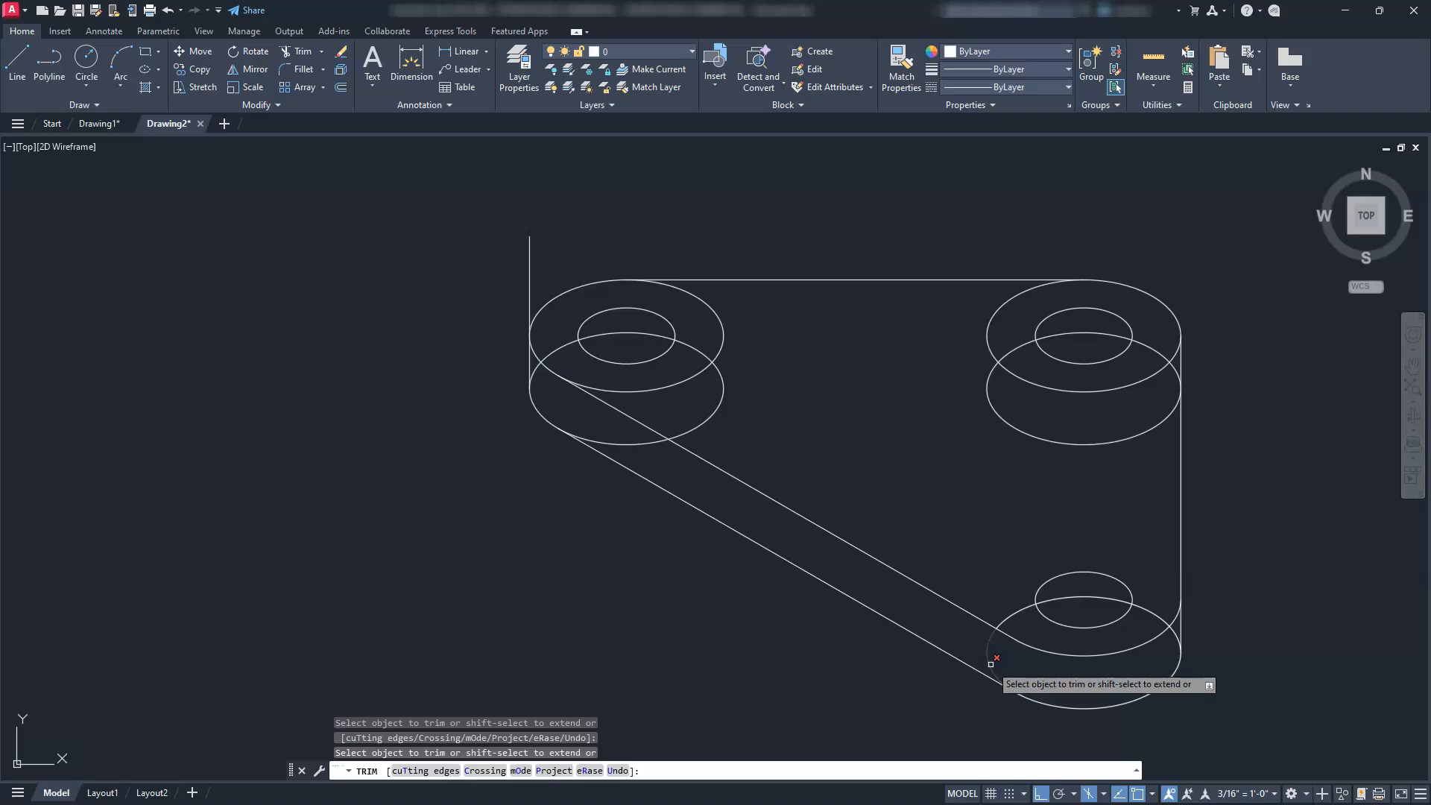
key("Escape")
key("Escape")
key("Escape")
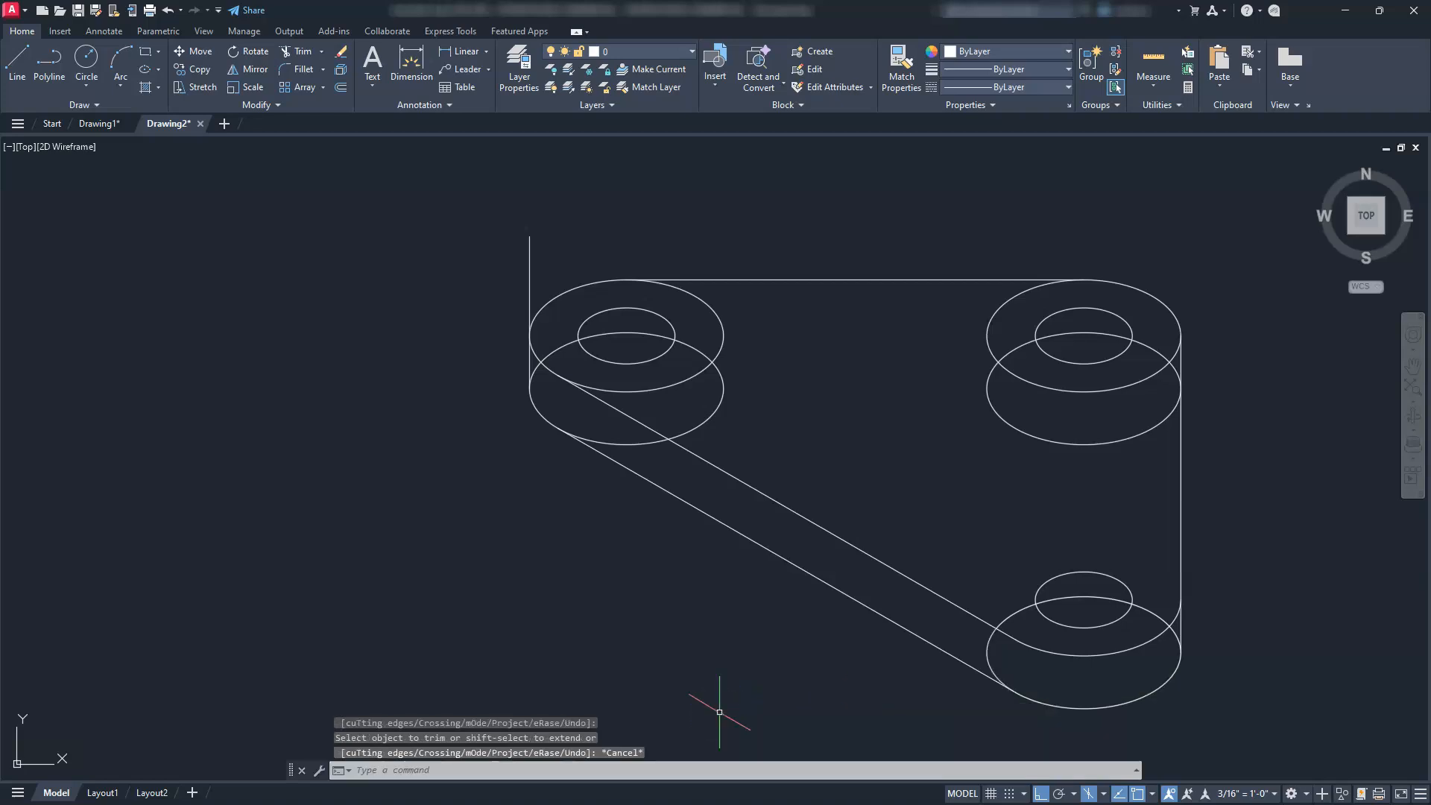
Undo the trims made on the upper outer isocircle at the lower-right hole.
middle_click_drag(728, 698, 566, 687)
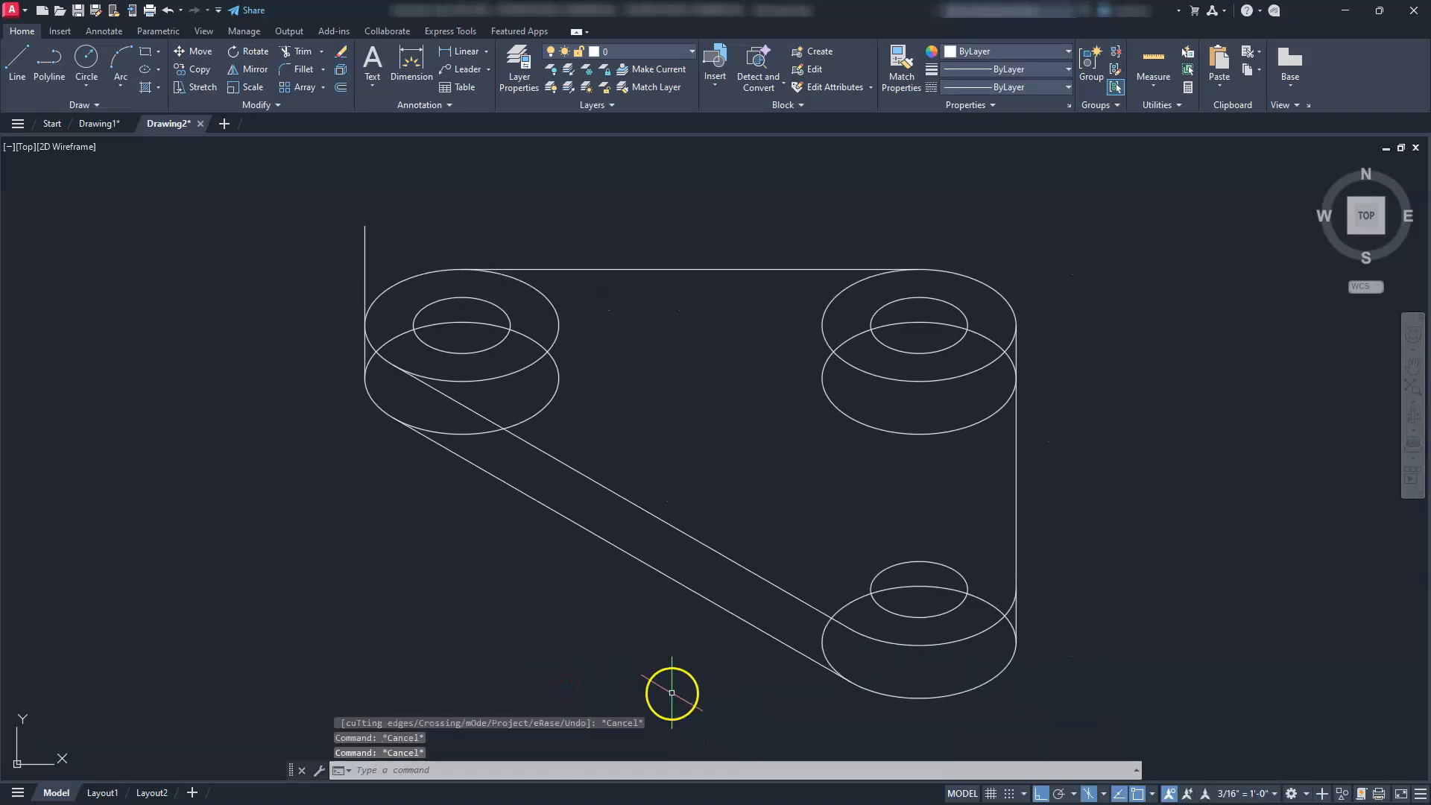
type("u")
key("Return")
type("u")
key("Return")
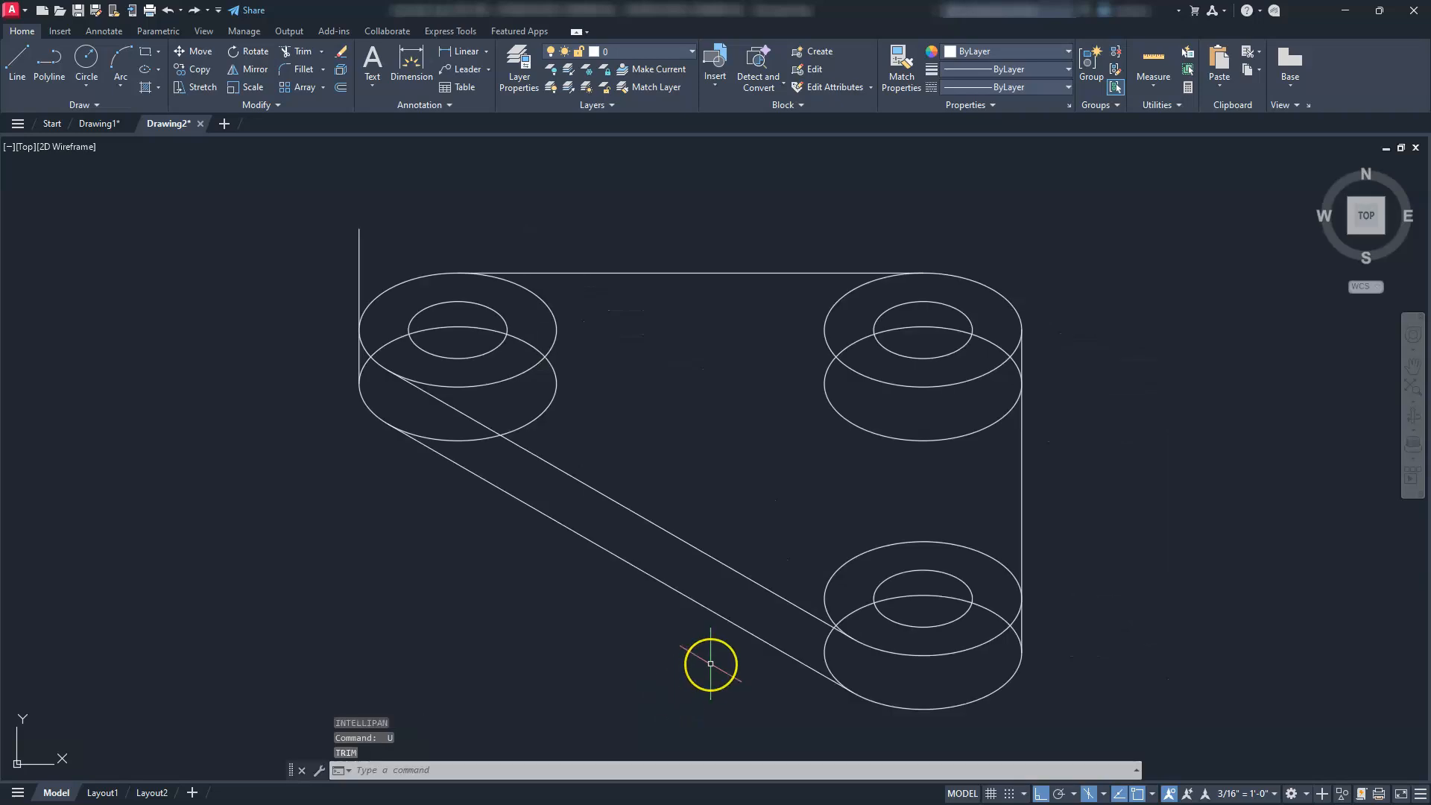
key("Escape")
key("Escape")
key("Escape")
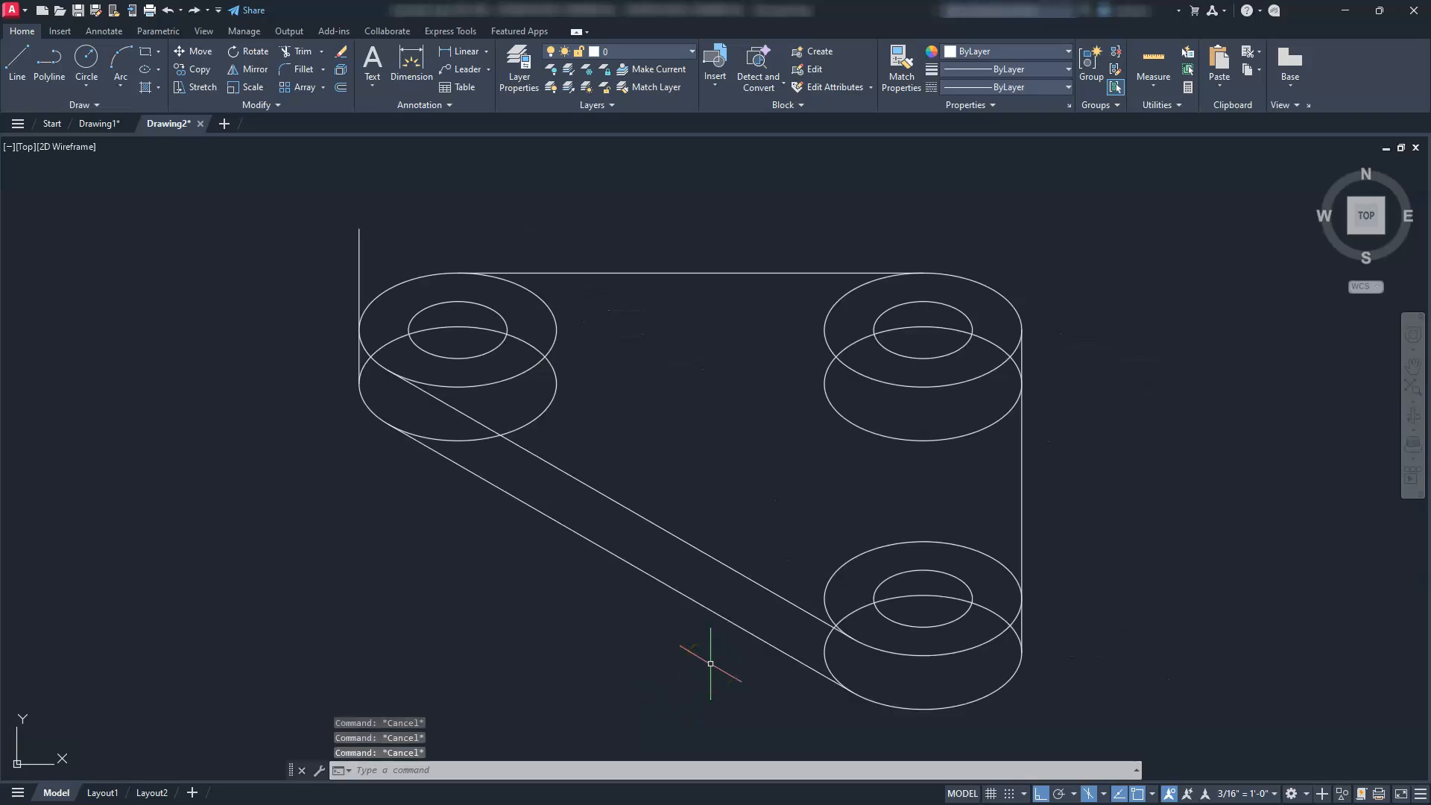
Copy the upper inner and outer isocircles of all three holes 10 units straight up.
type("c")
key("Return")
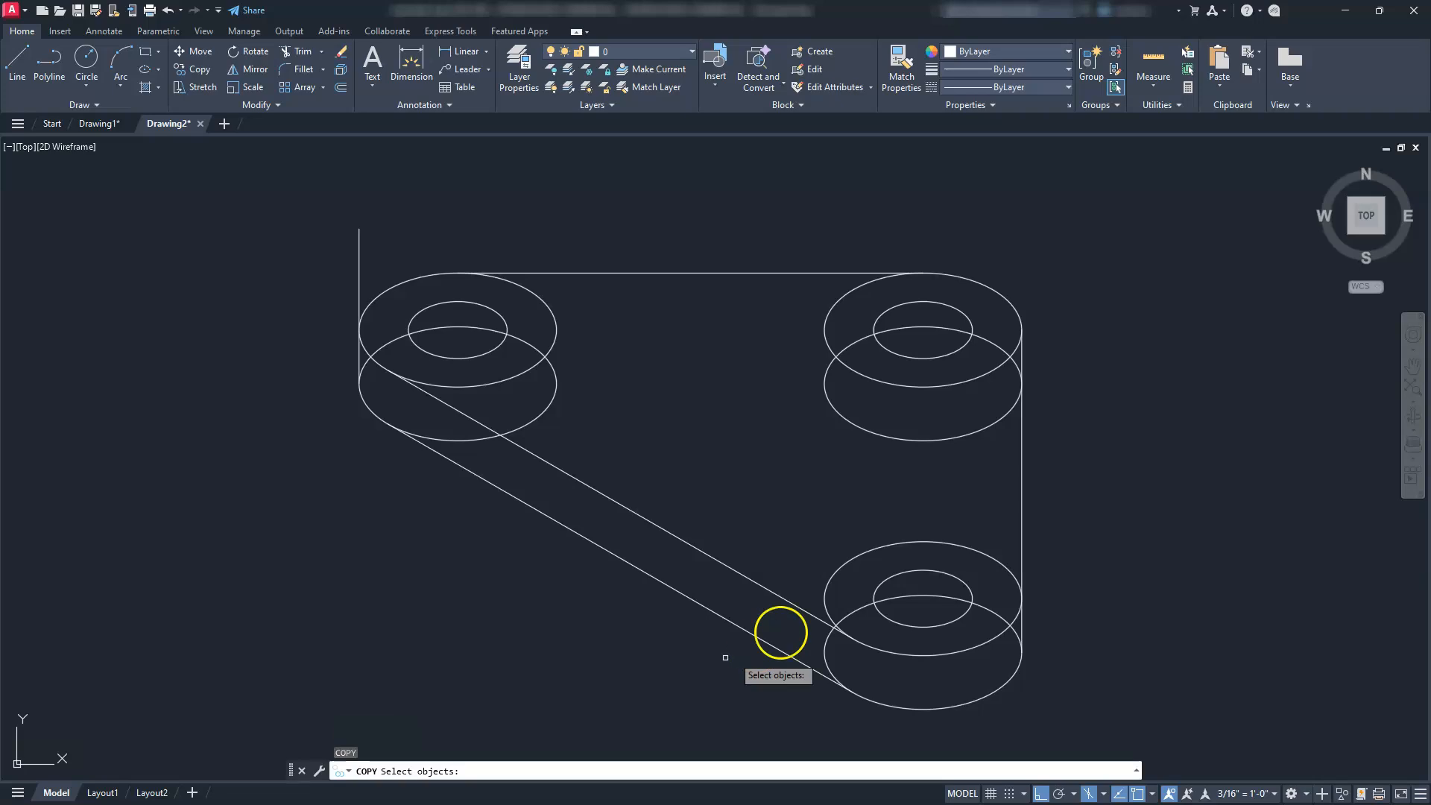
left_click(924, 514)
left_click(902, 585)
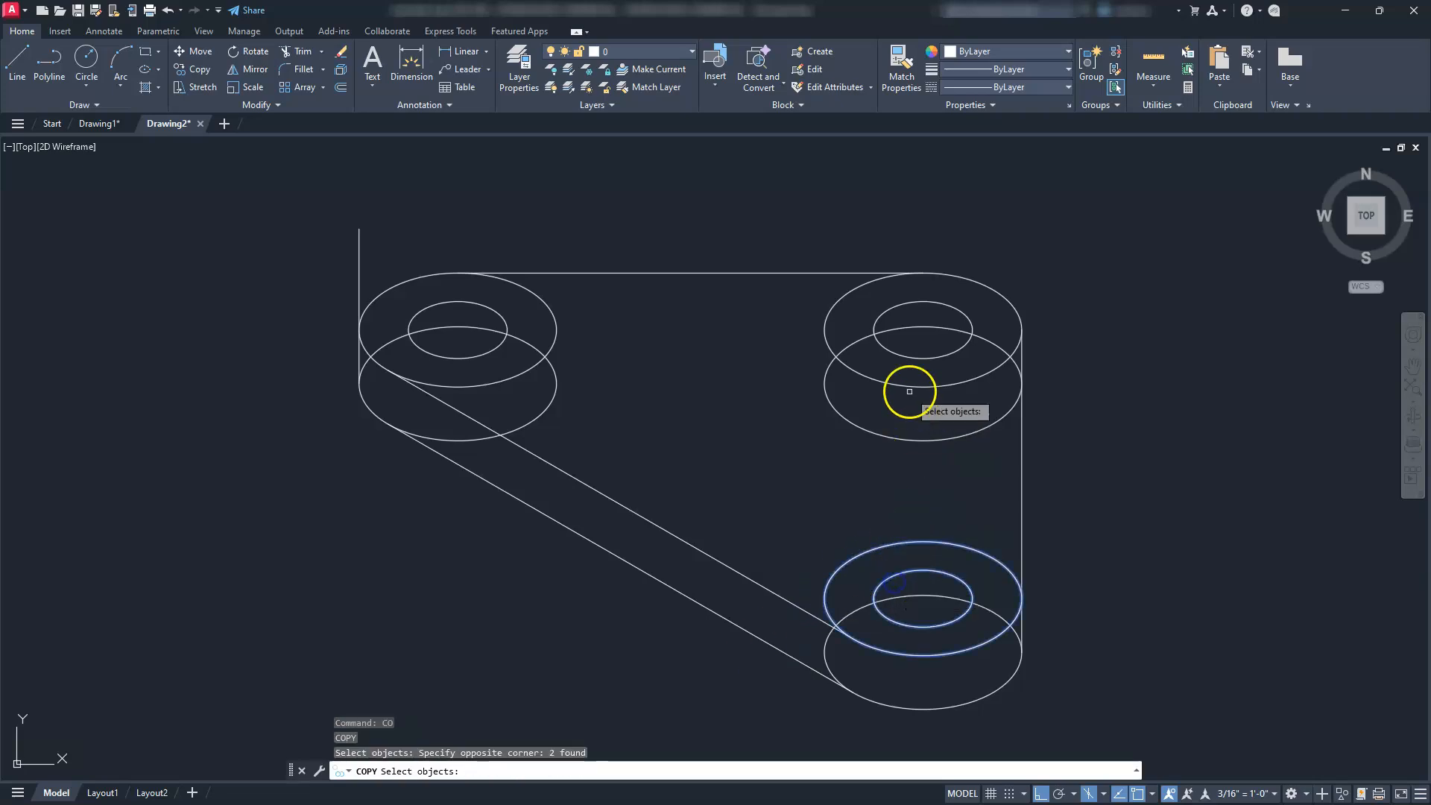
left_click(916, 357)
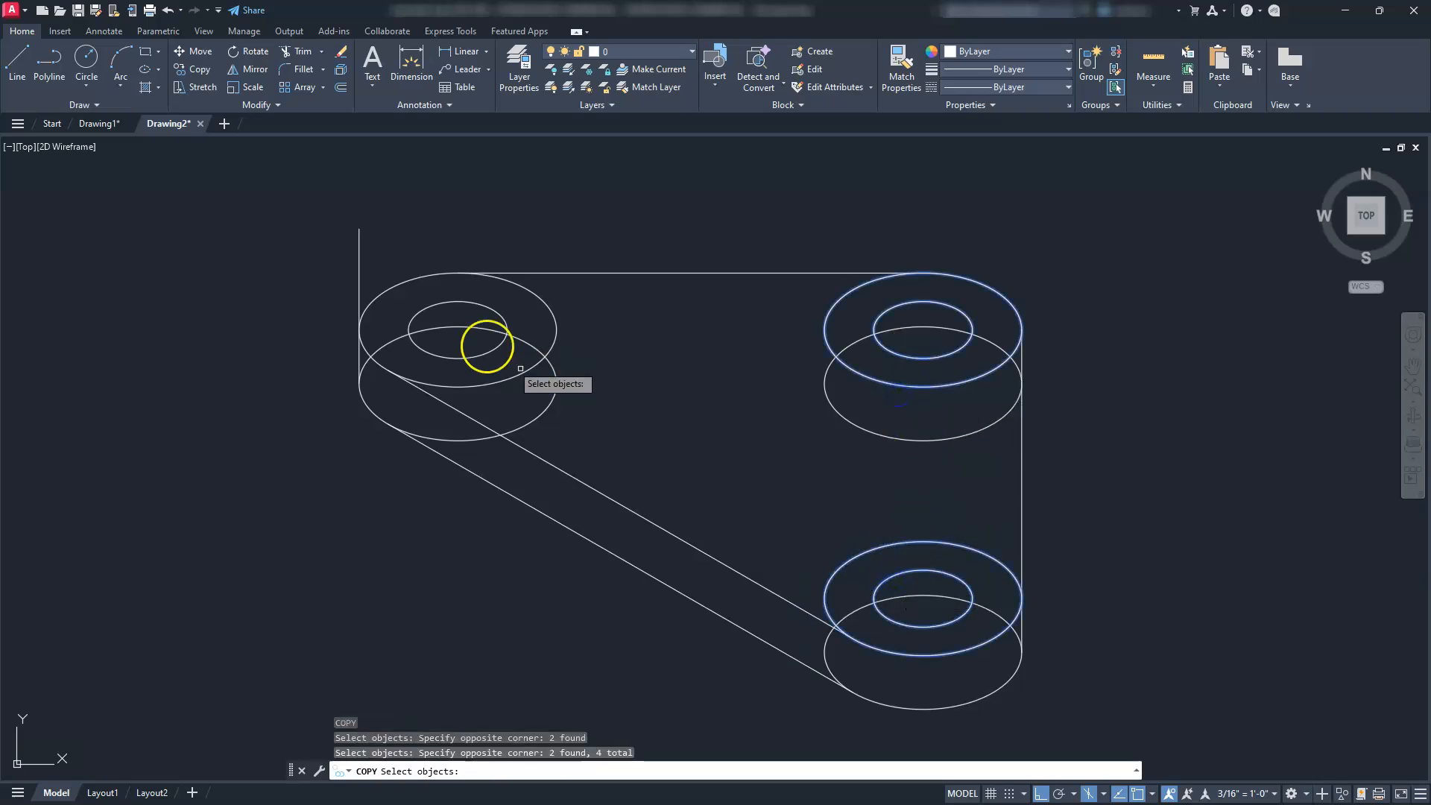
left_click(463, 348)
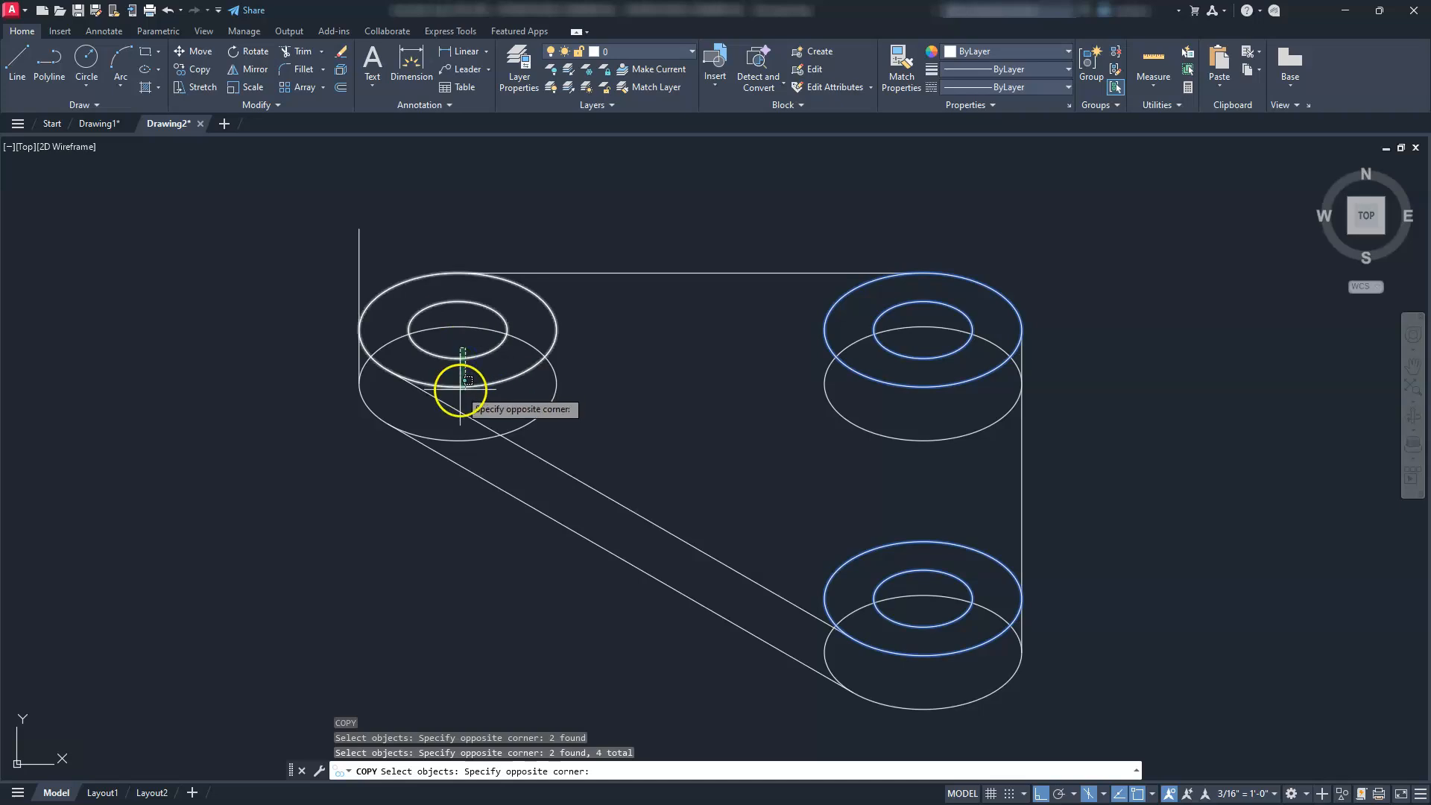
left_click(468, 381)
key("Return")
left_click(651, 422)
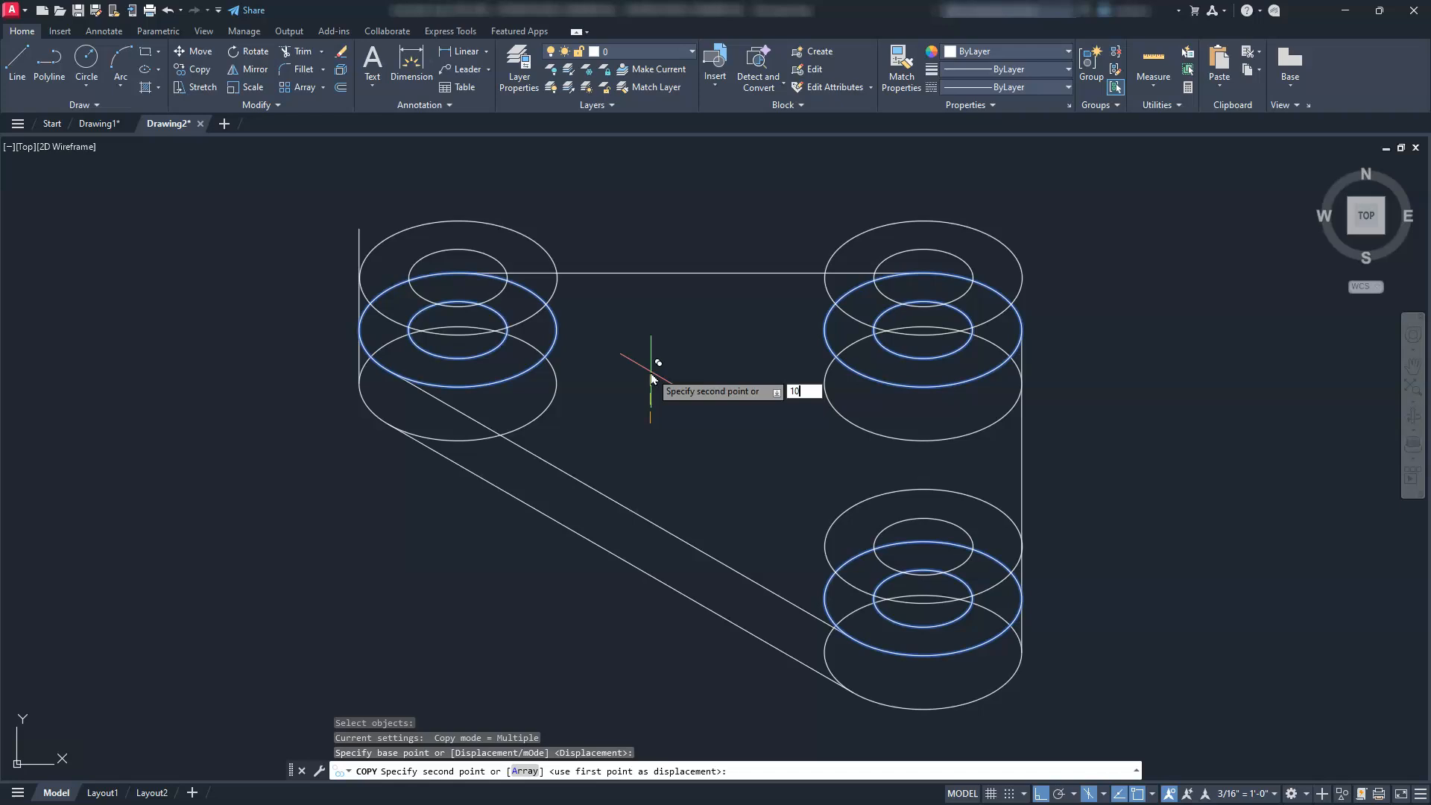
key("Return")
key("Escape")
key("Escape")
key("Escape")
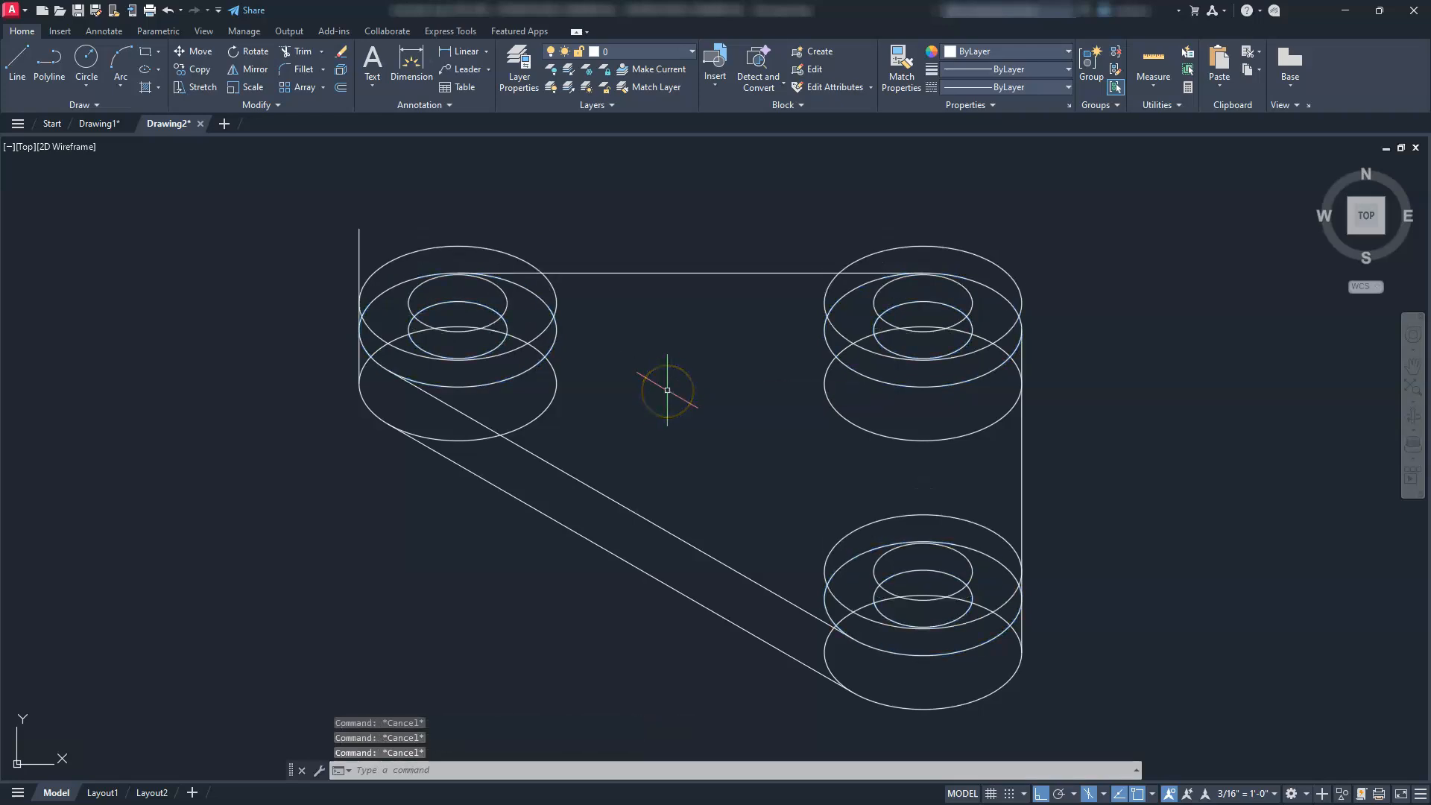
Delete the three original inner isocircles directly beneath the raised copies.
left_click(943, 558)
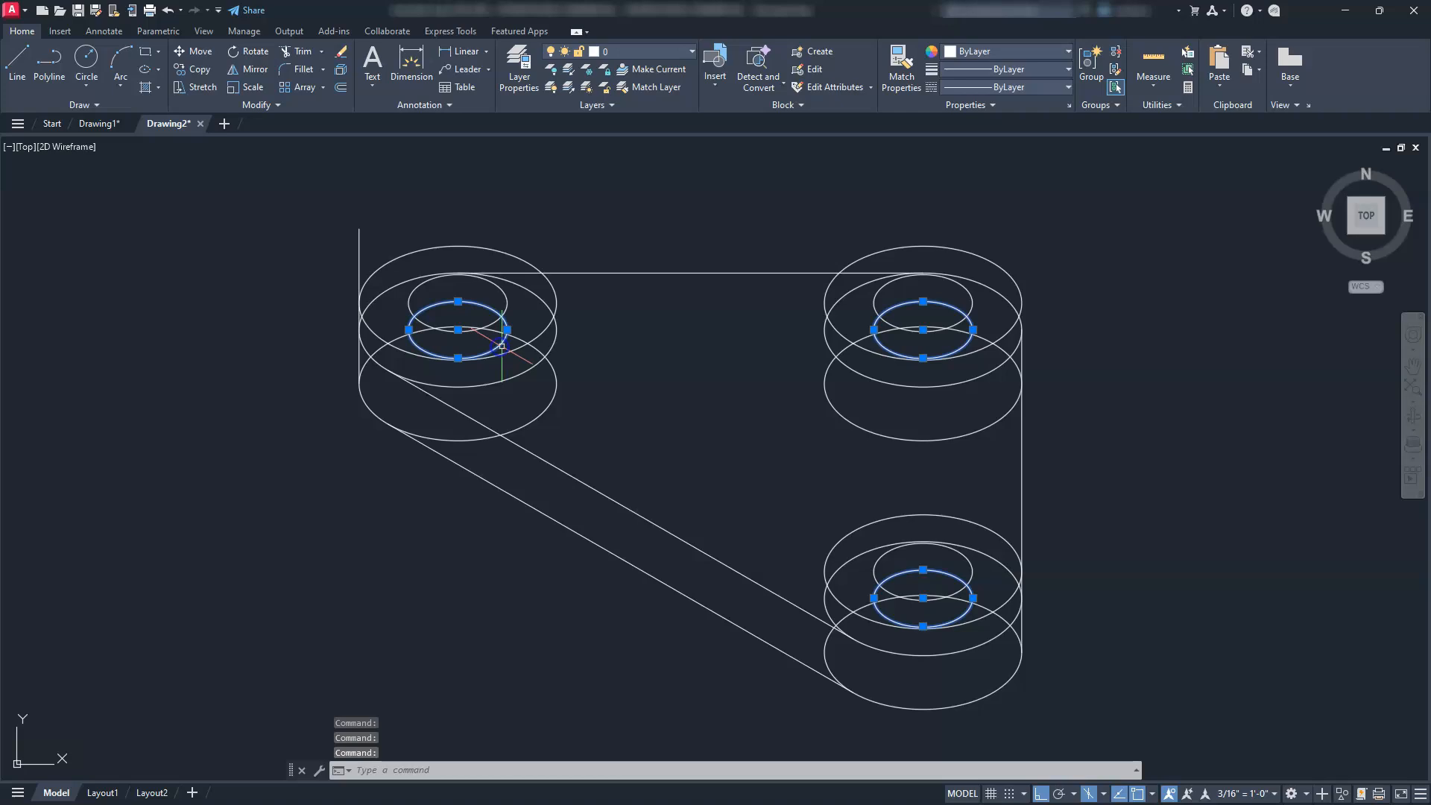
key("Delete")
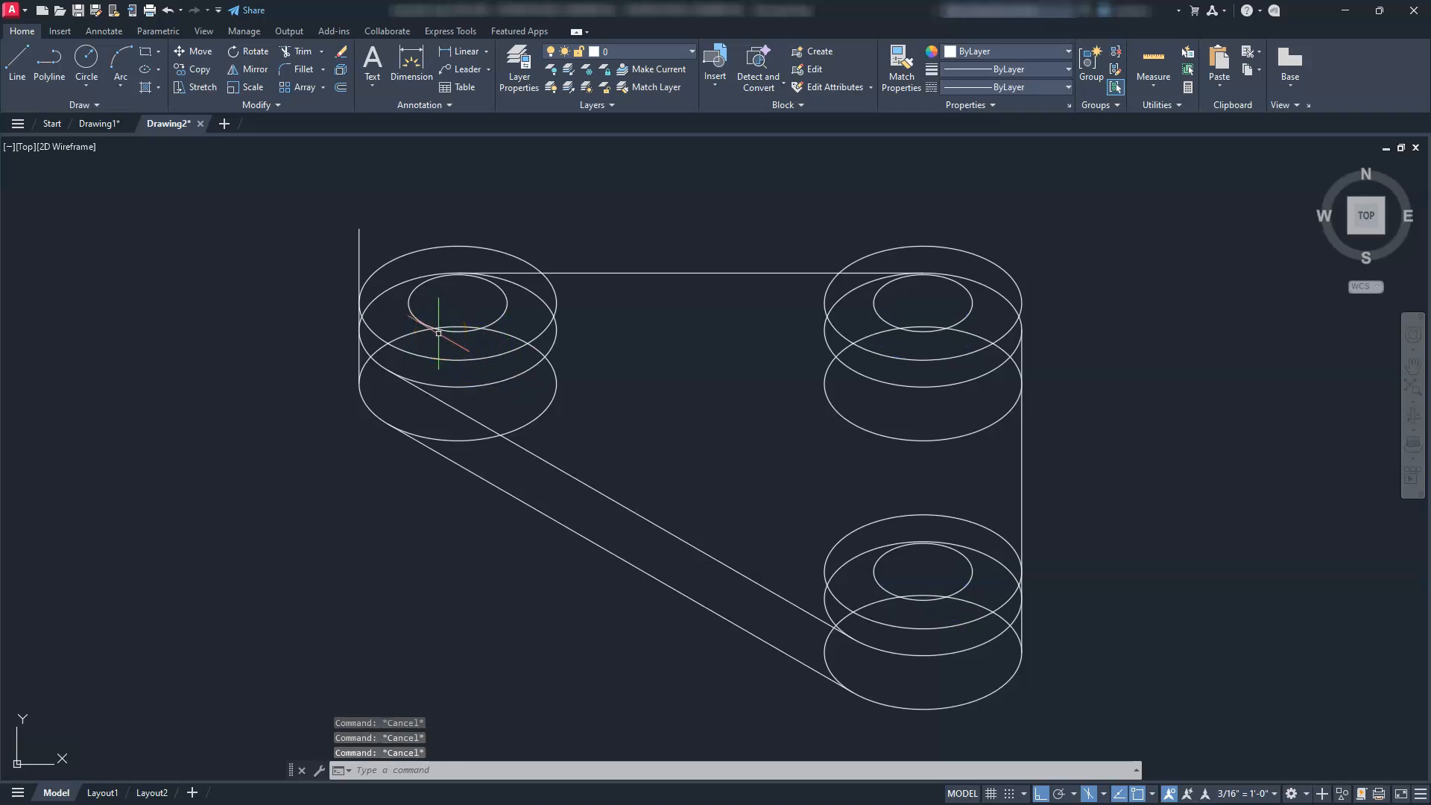
Draw a vertical line downward from the right quadrant of the raised outer isocircle at the upper-left hole.
scroll(533, 315, "up", 2)
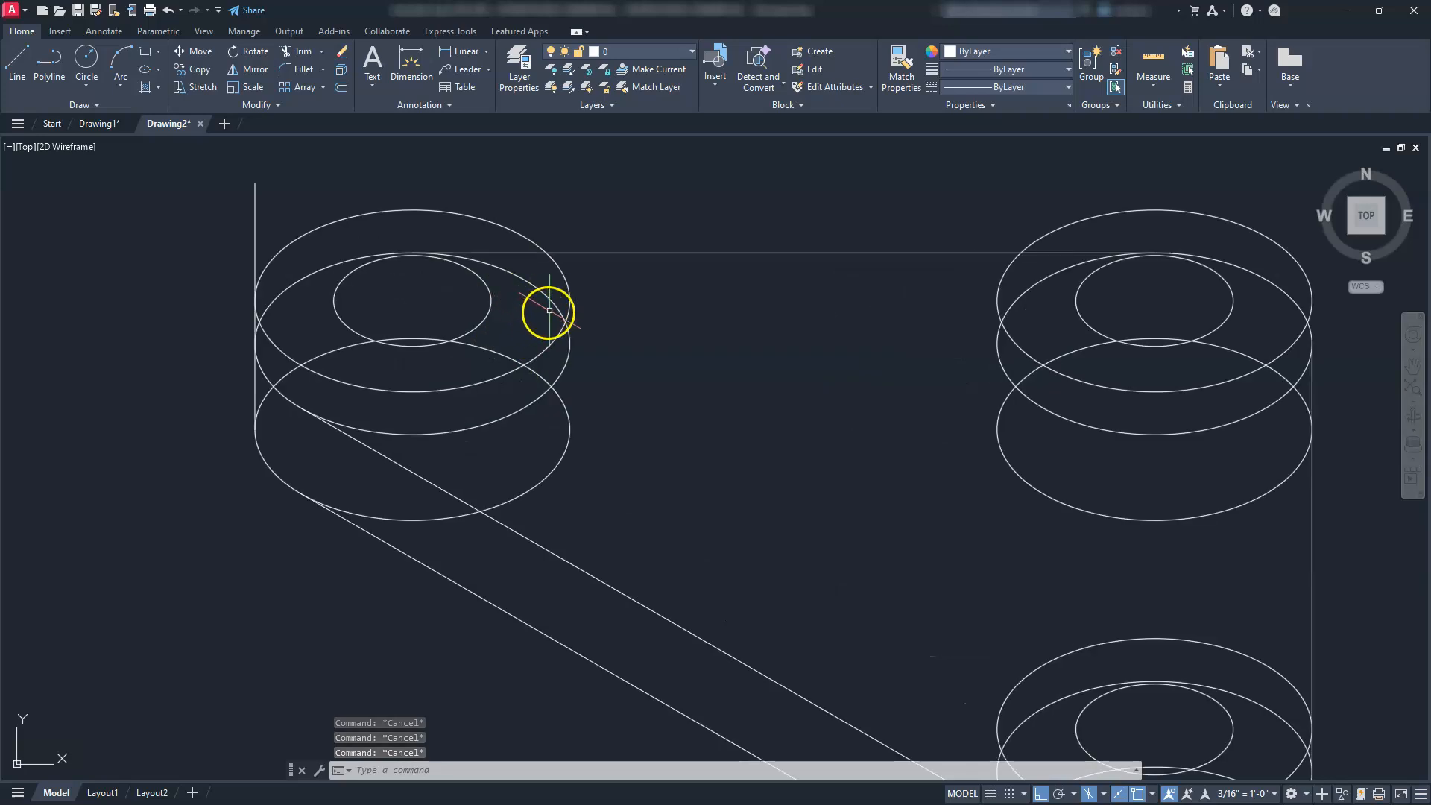
type("l")
key("Return")
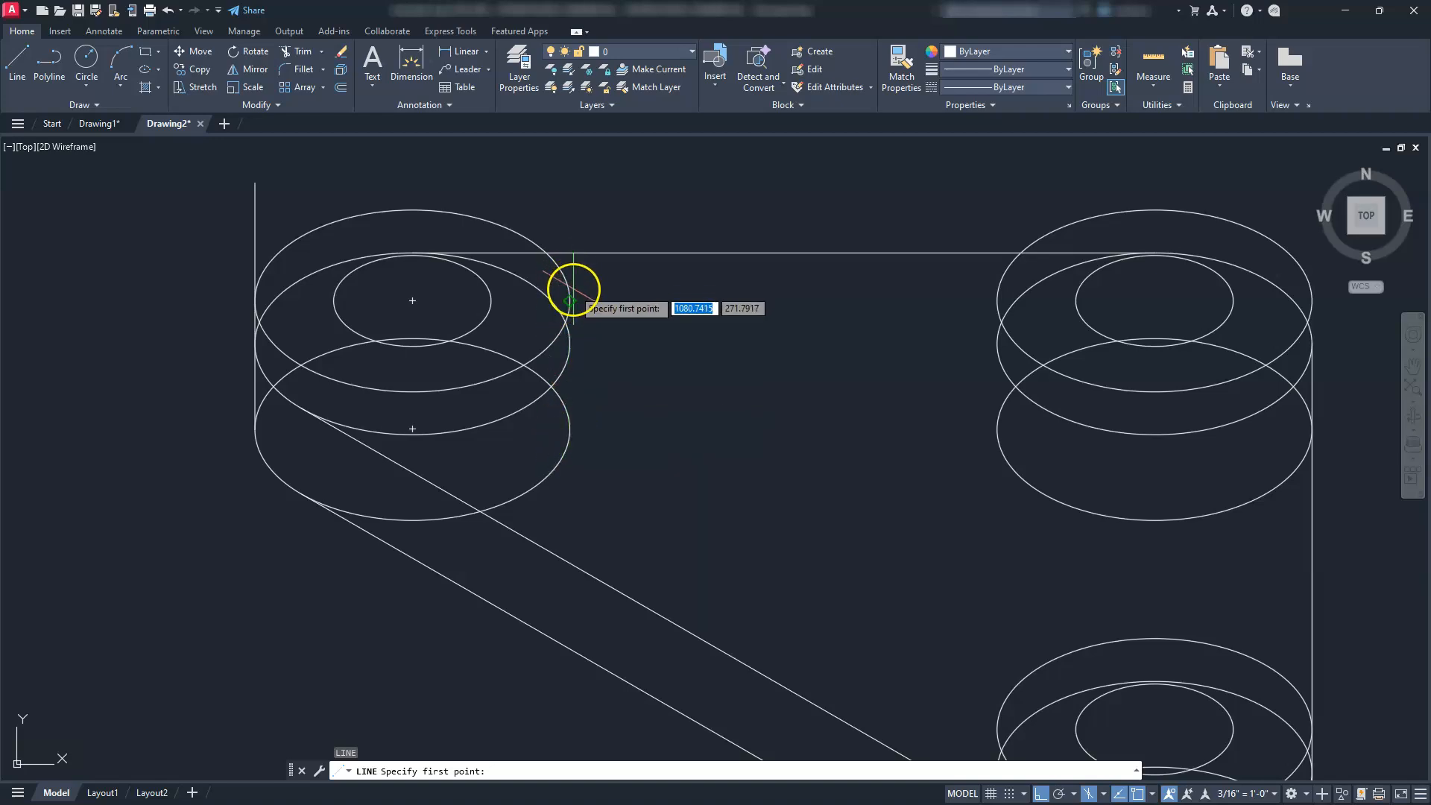
left_click(568, 299)
left_click(476, 687)
key("Return")
middle_click_drag(694, 596, 590, 303)
Draw a vertical line downward from the left quadrant of the raised outer isocircle at the lower-right hole.
key("Return")
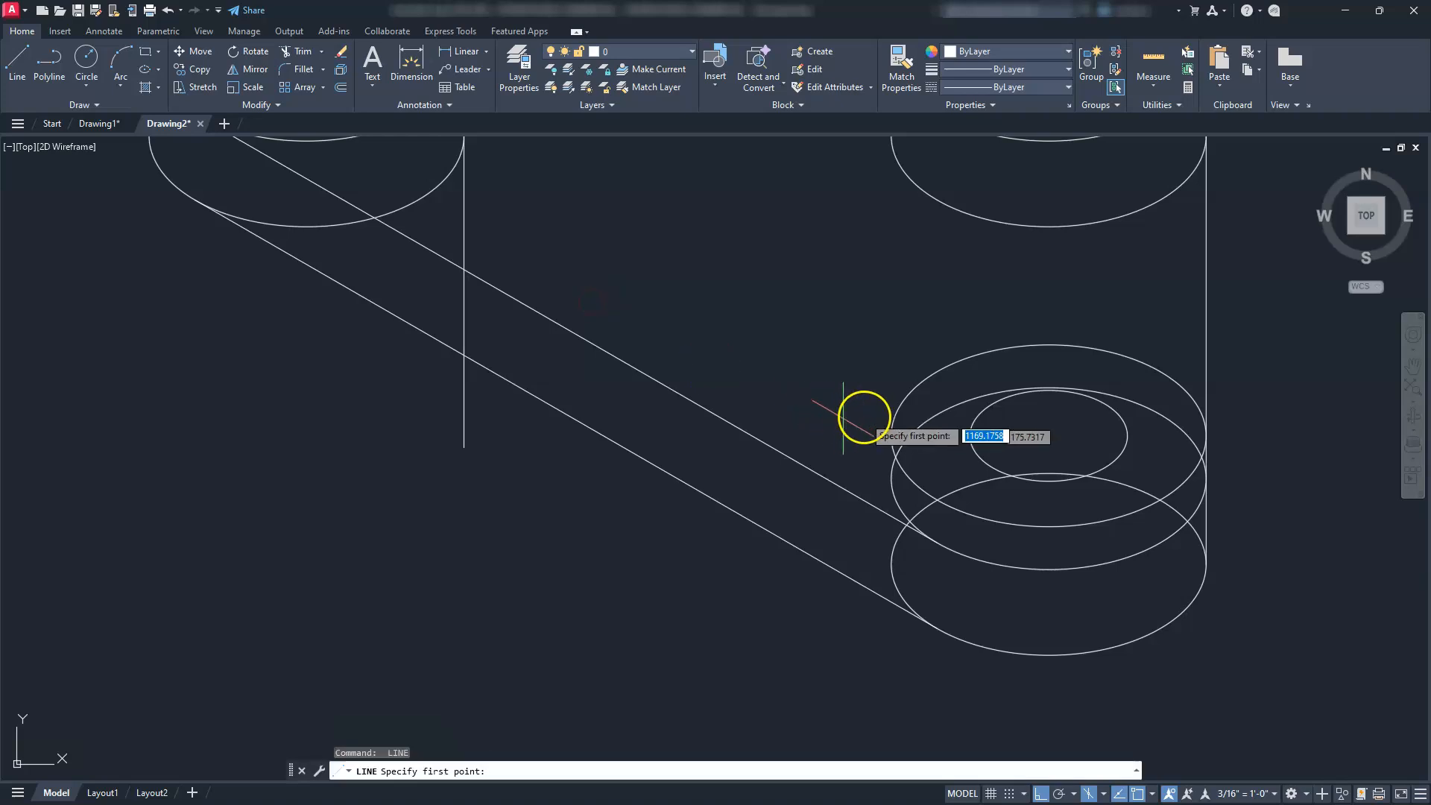
left_click(889, 432)
left_click(828, 738)
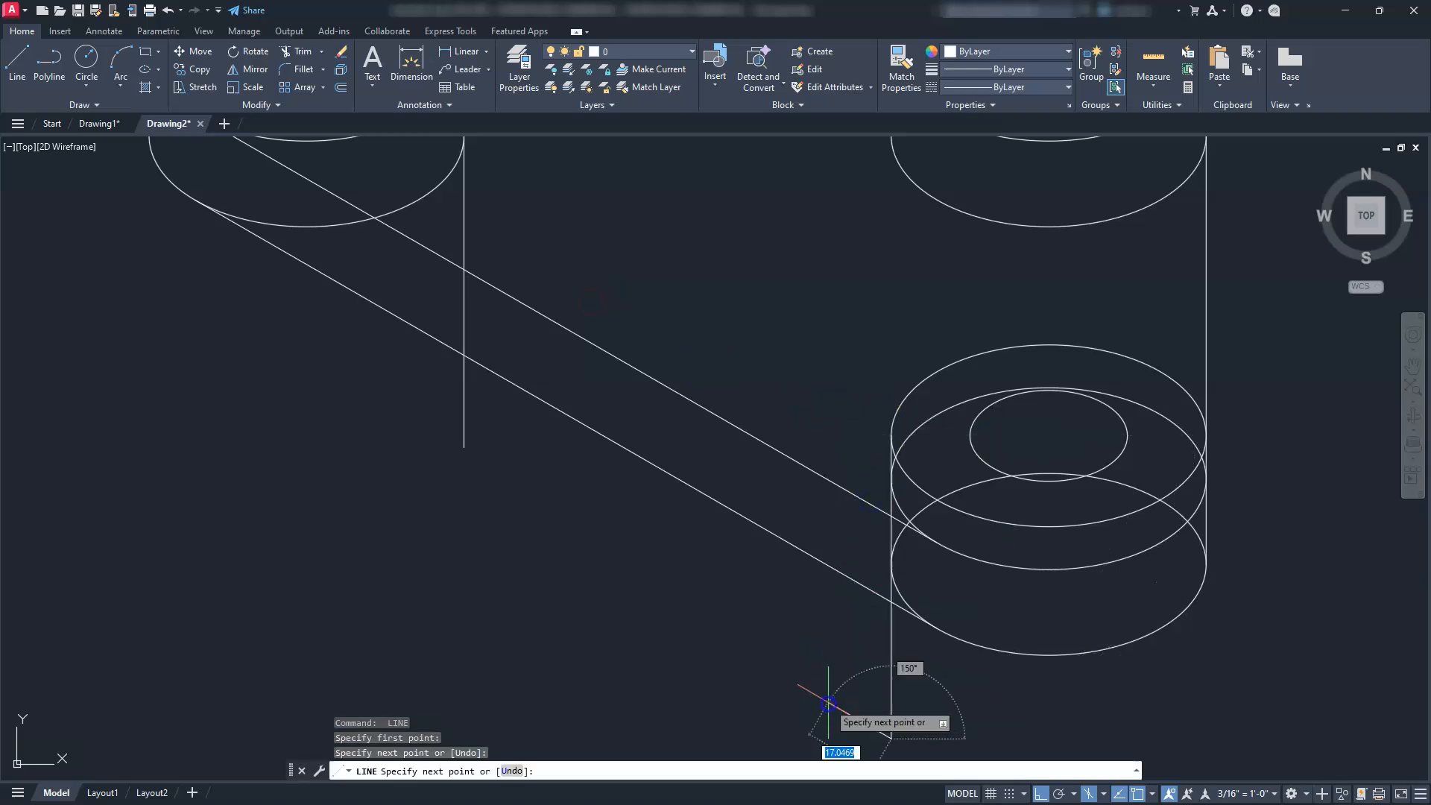
key("Escape")
key("Escape")
Draw a vertical line upward from the left quadrant of the lowest isocircle at the upper-right hole, extending past the raised isocircle.
scroll(891, 534, "down", 3)
middle_click_drag(872, 352, 825, 527)
key("Return")
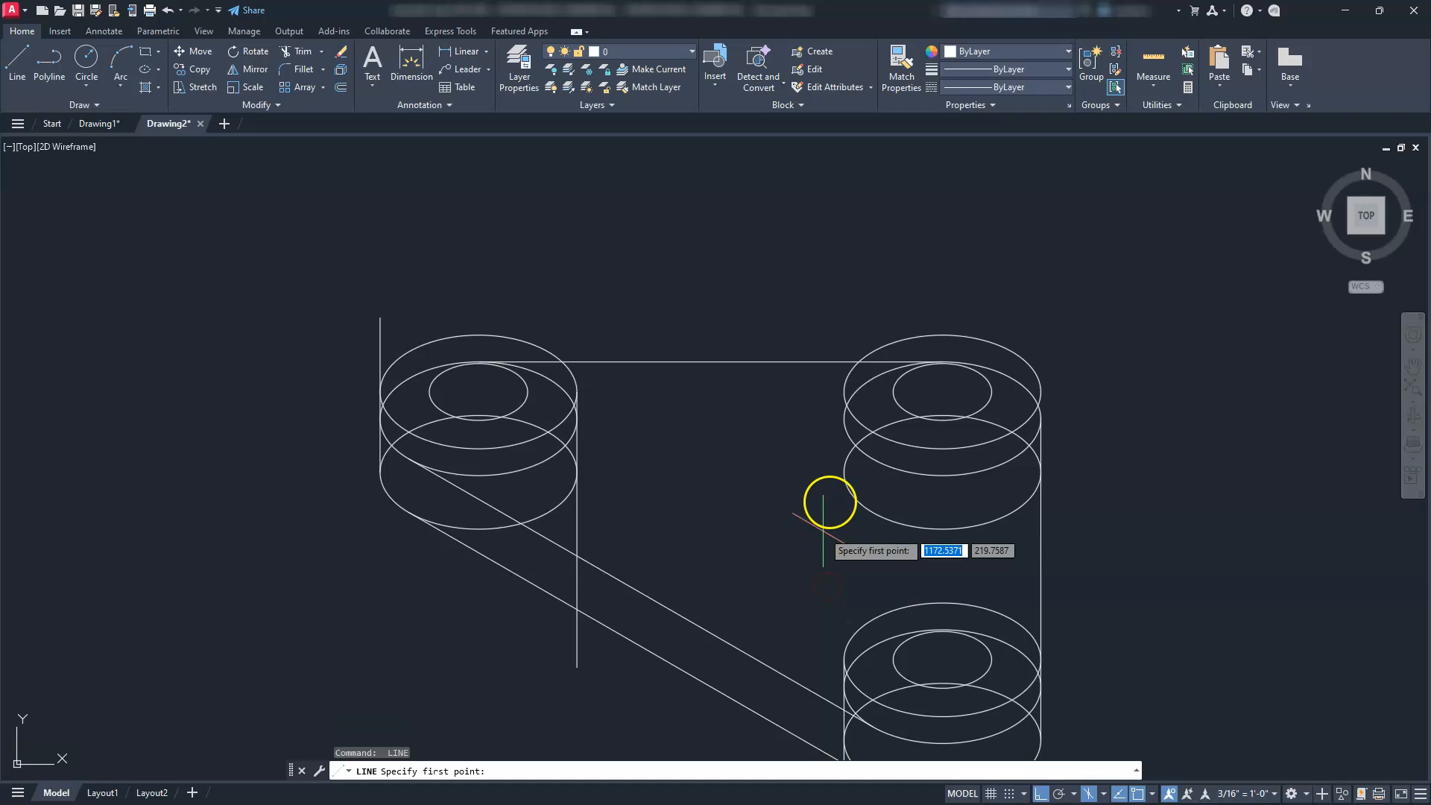
left_click(848, 474)
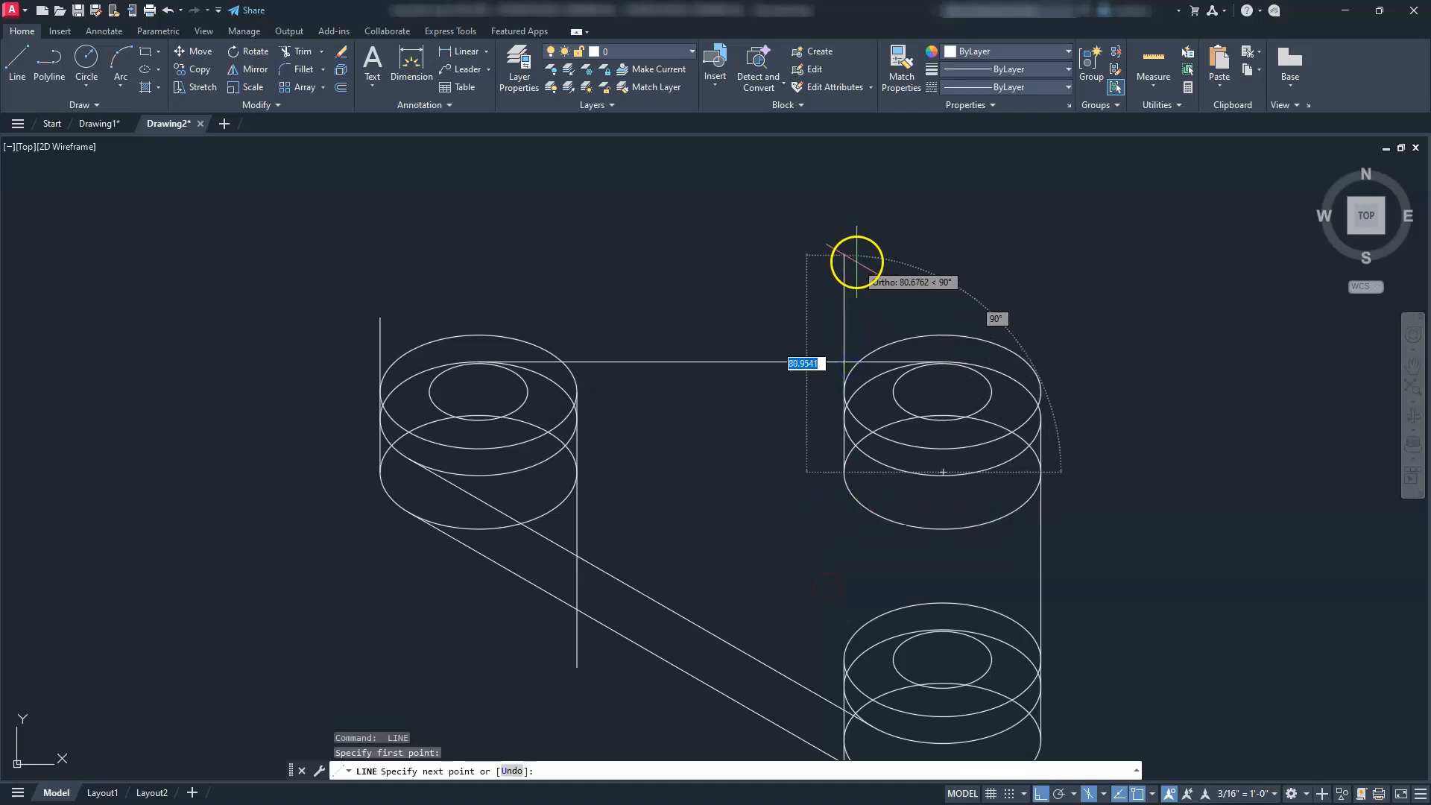
left_click(862, 243)
key("Escape")
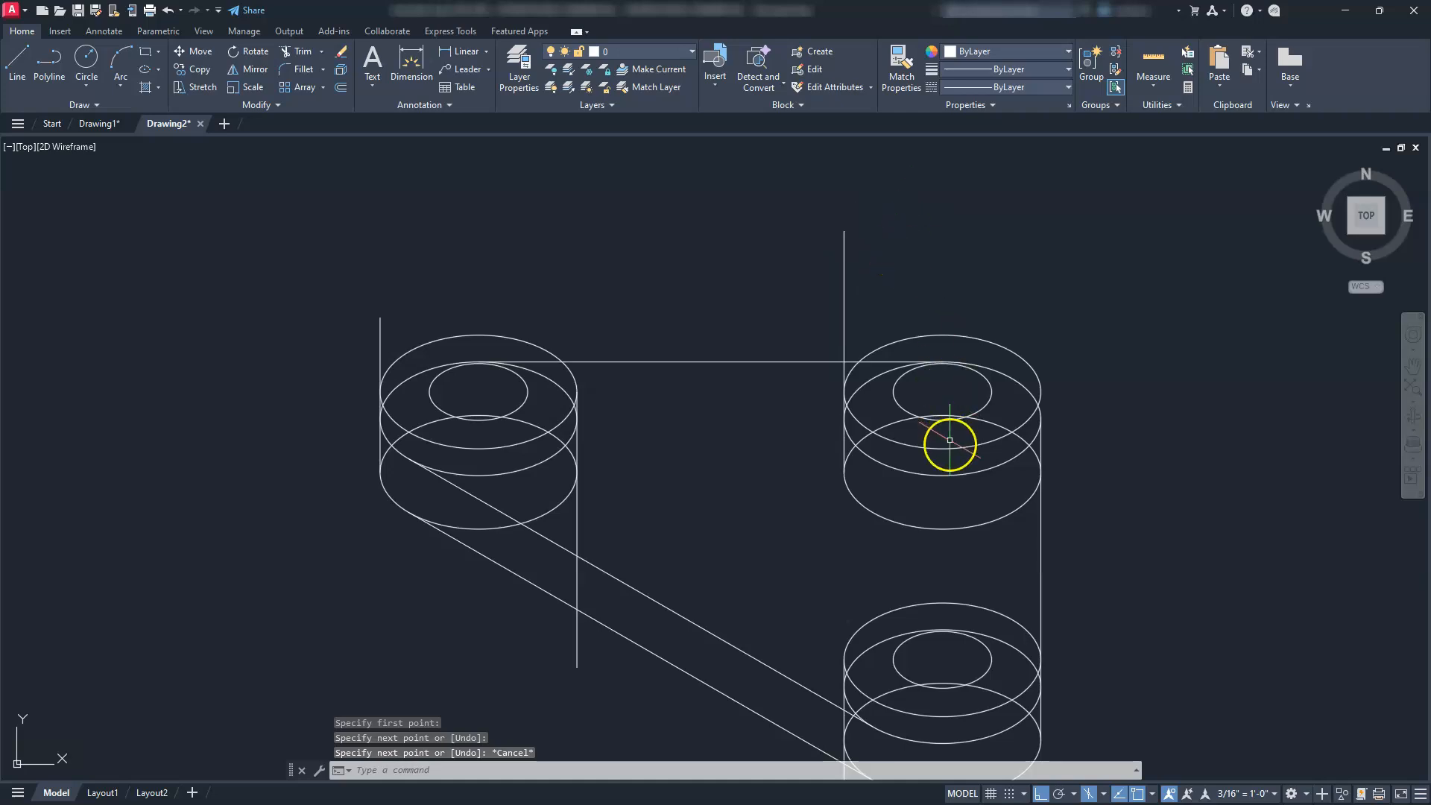
Change the color of the middle outer isocircle at all three holes to red.
middle_click_drag(917, 480, 863, 358)
mouse_move(568, 414)
middle_mouse_down()
mouse_move(619, 456)
mouse_move(741, 504)
middle_mouse_up()
key("Escape")
key("Escape")
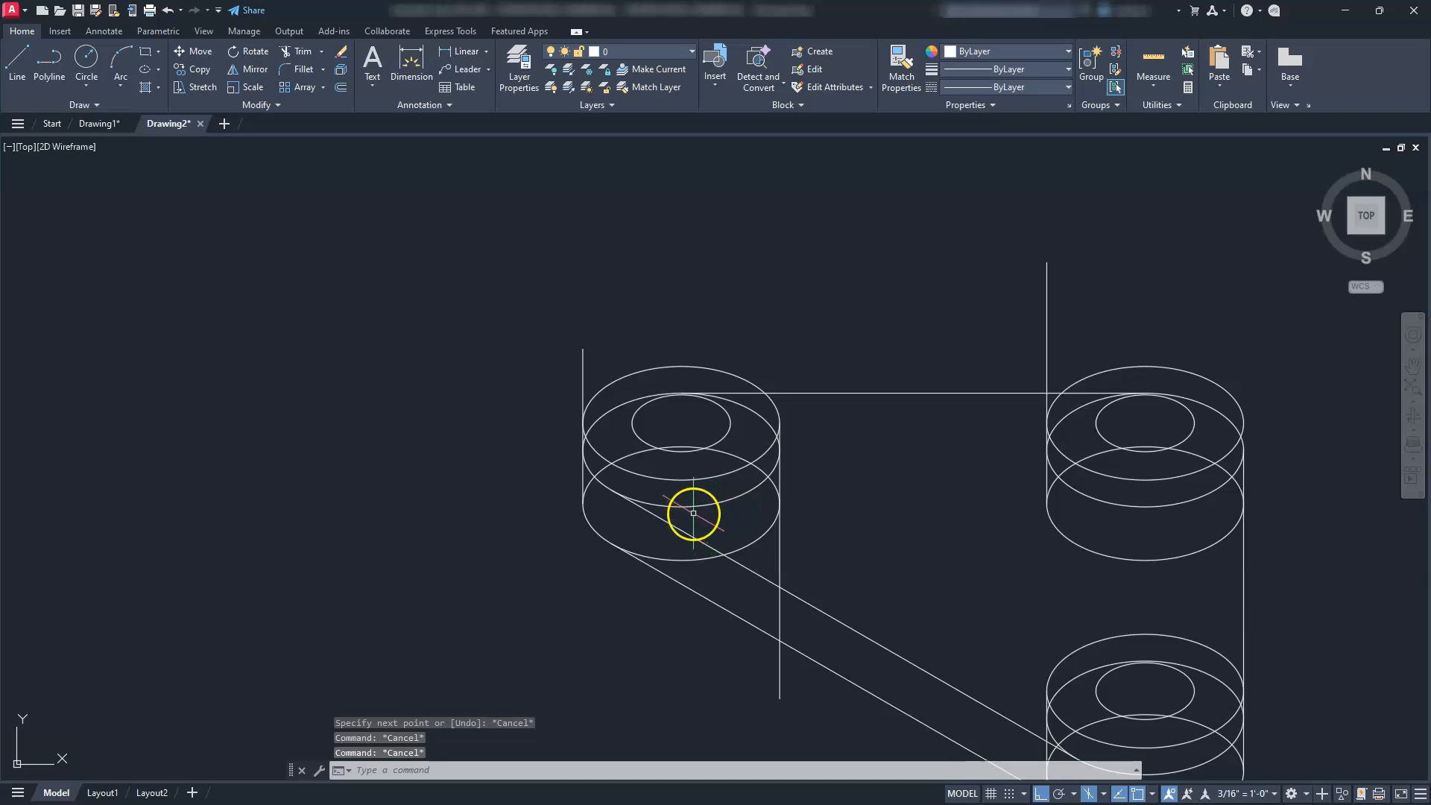
left_click(694, 507)
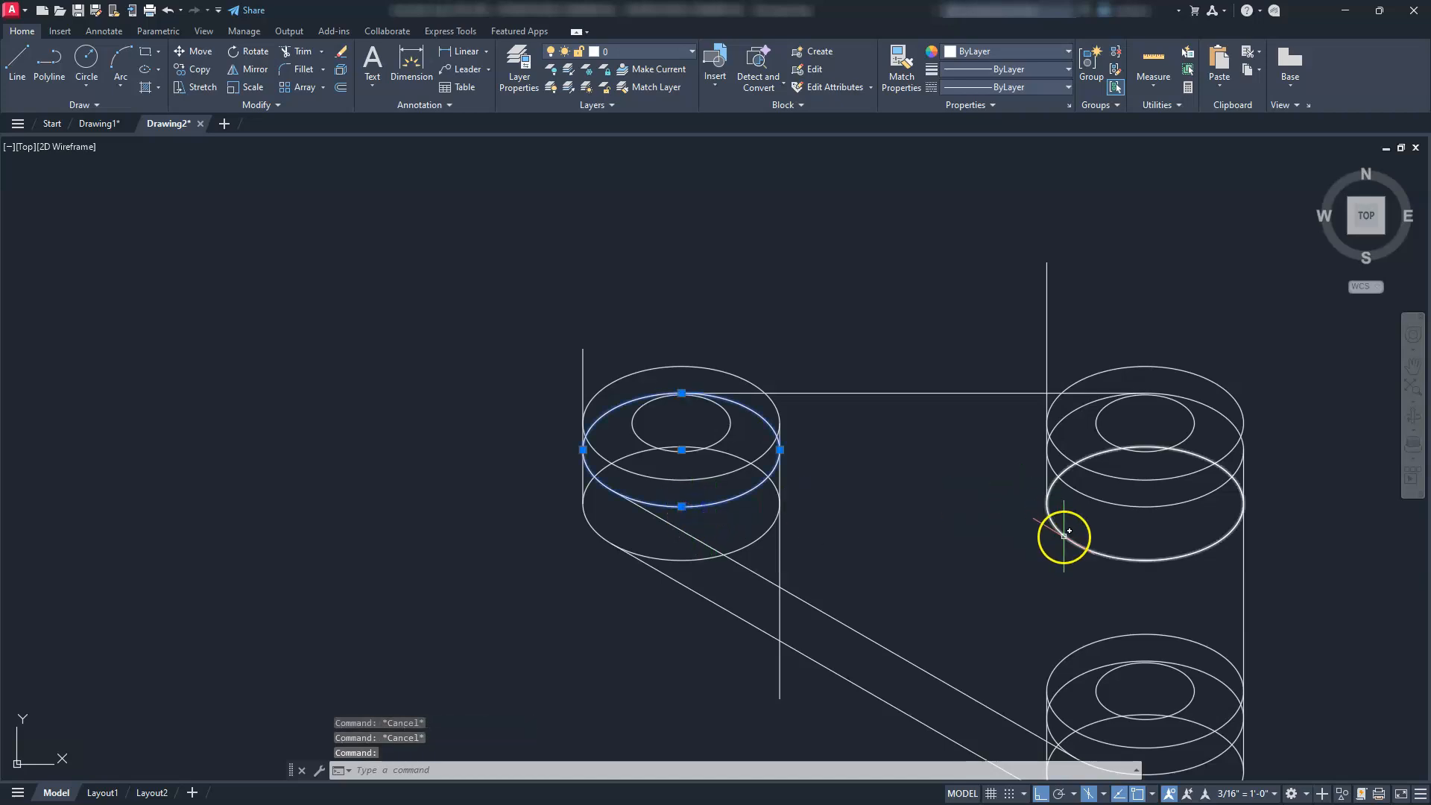
middle_click_drag(1018, 648, 919, 475)
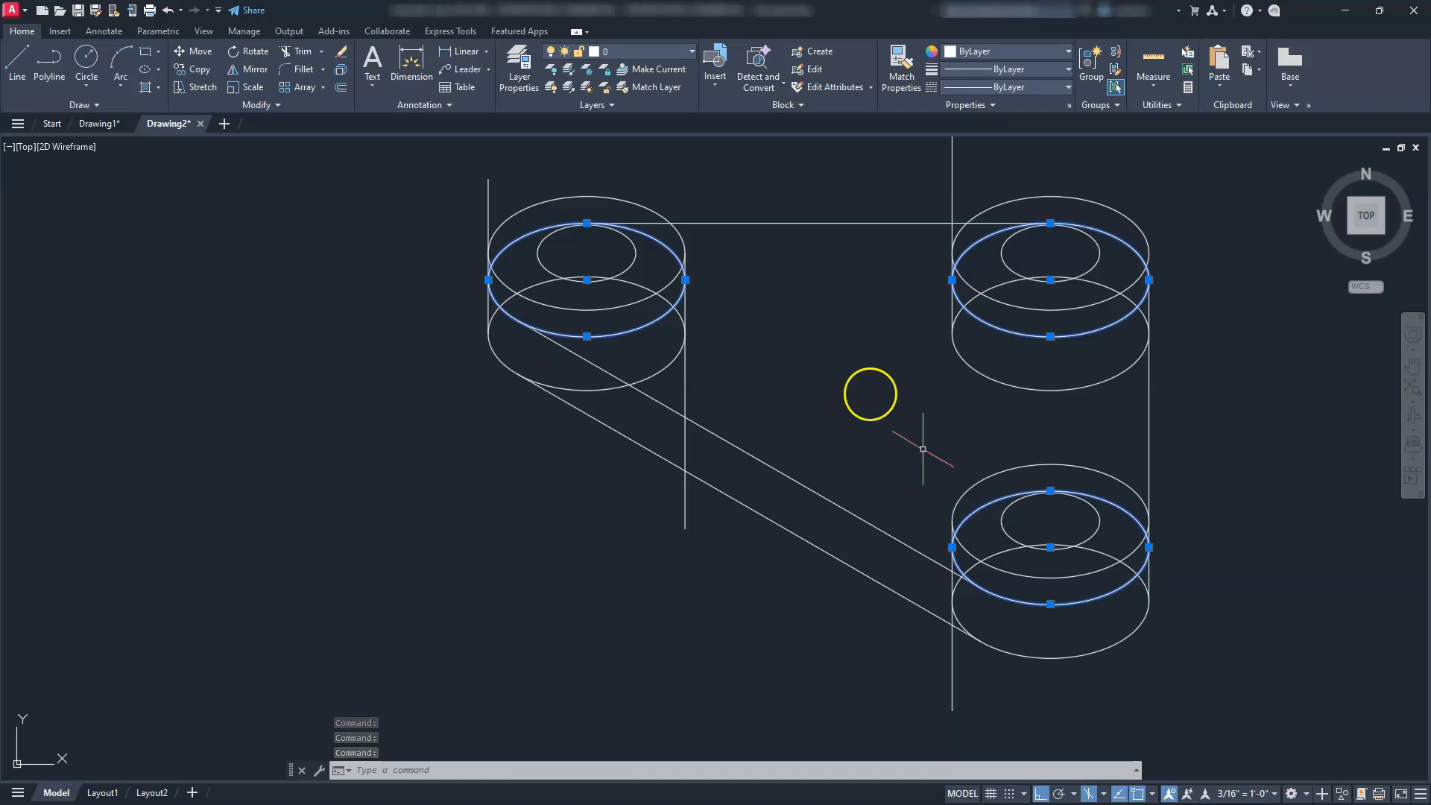
left_click(1015, 51)
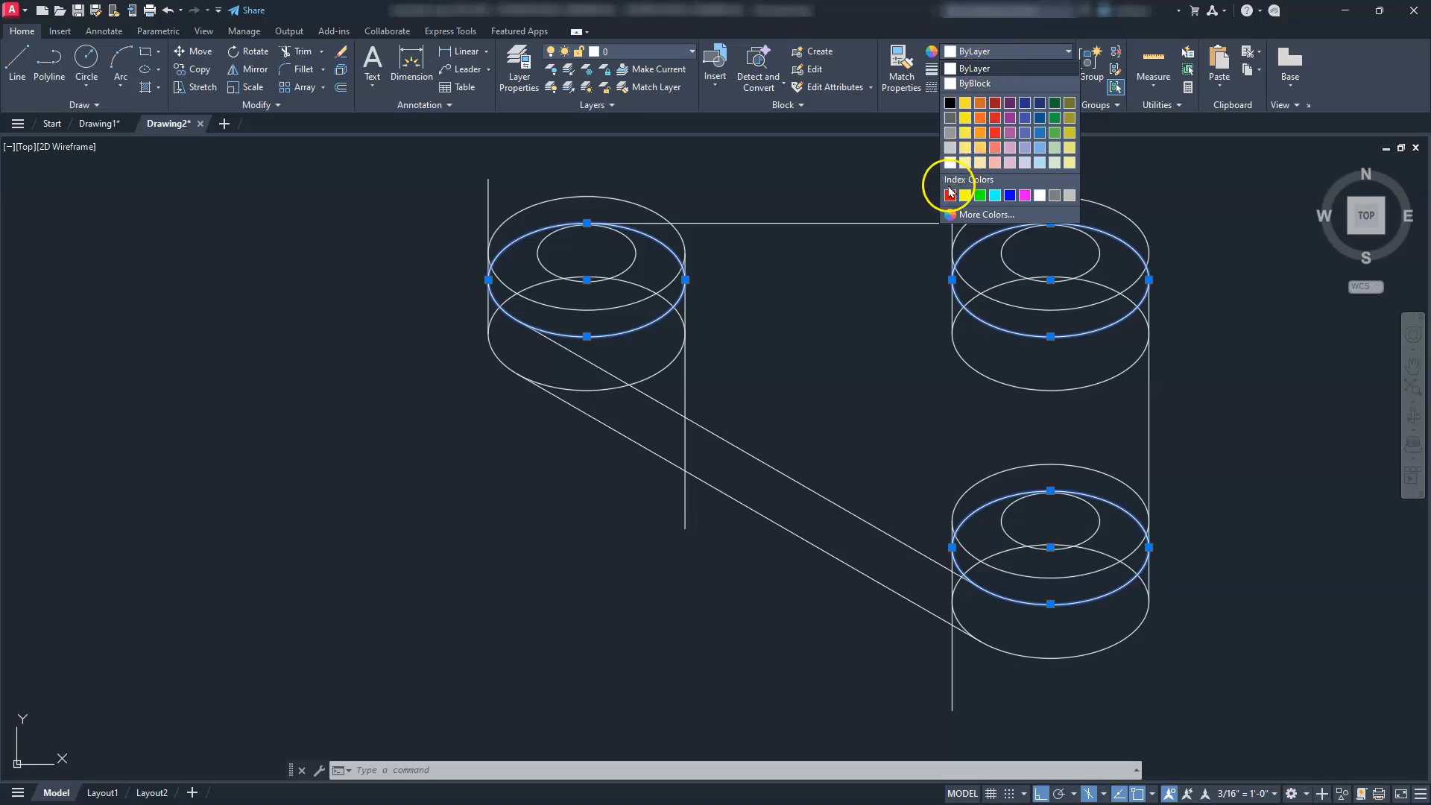
left_click(950, 196)
key("Escape")
key("Escape")
key("Escape")
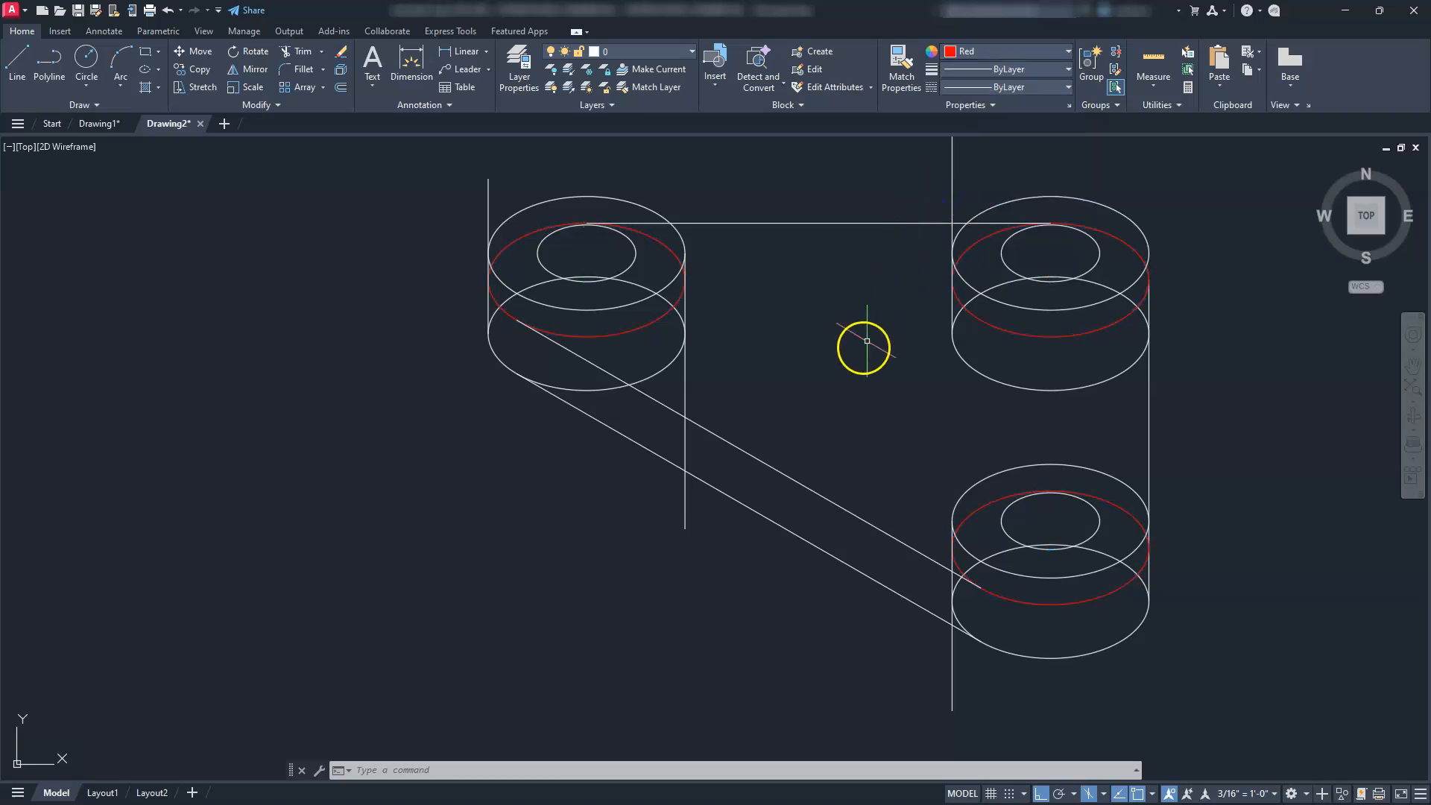
Trim the lowest isocircle at the upper-left hole, keeping only the outer left arc that meets the lower slanted edge.
mouse_move(836, 358)
middle_mouse_down()
mouse_move(789, 361)
mouse_move(601, 313)
middle_mouse_up()
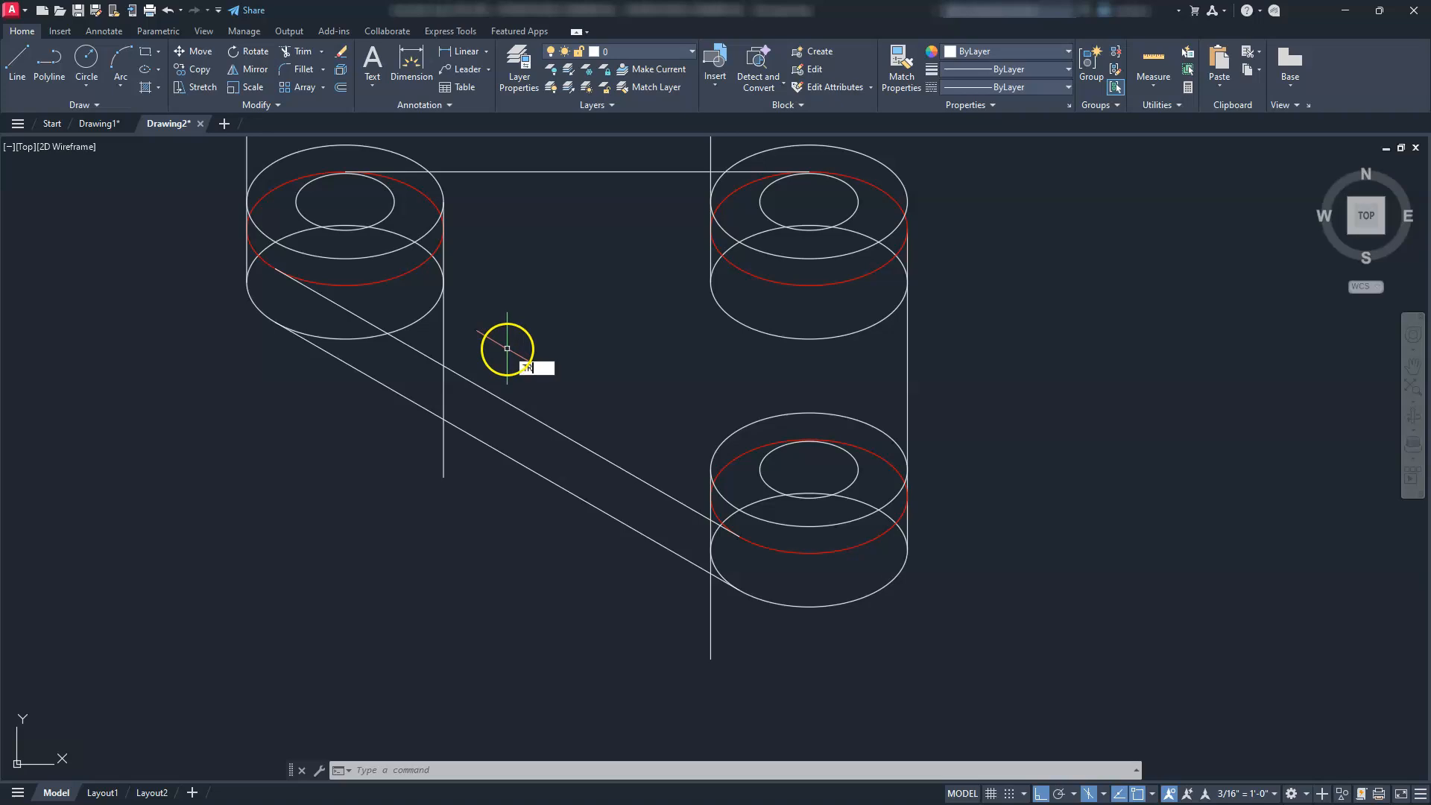
type("TR")
key("Return")
middle_click_drag(399, 329, 540, 507)
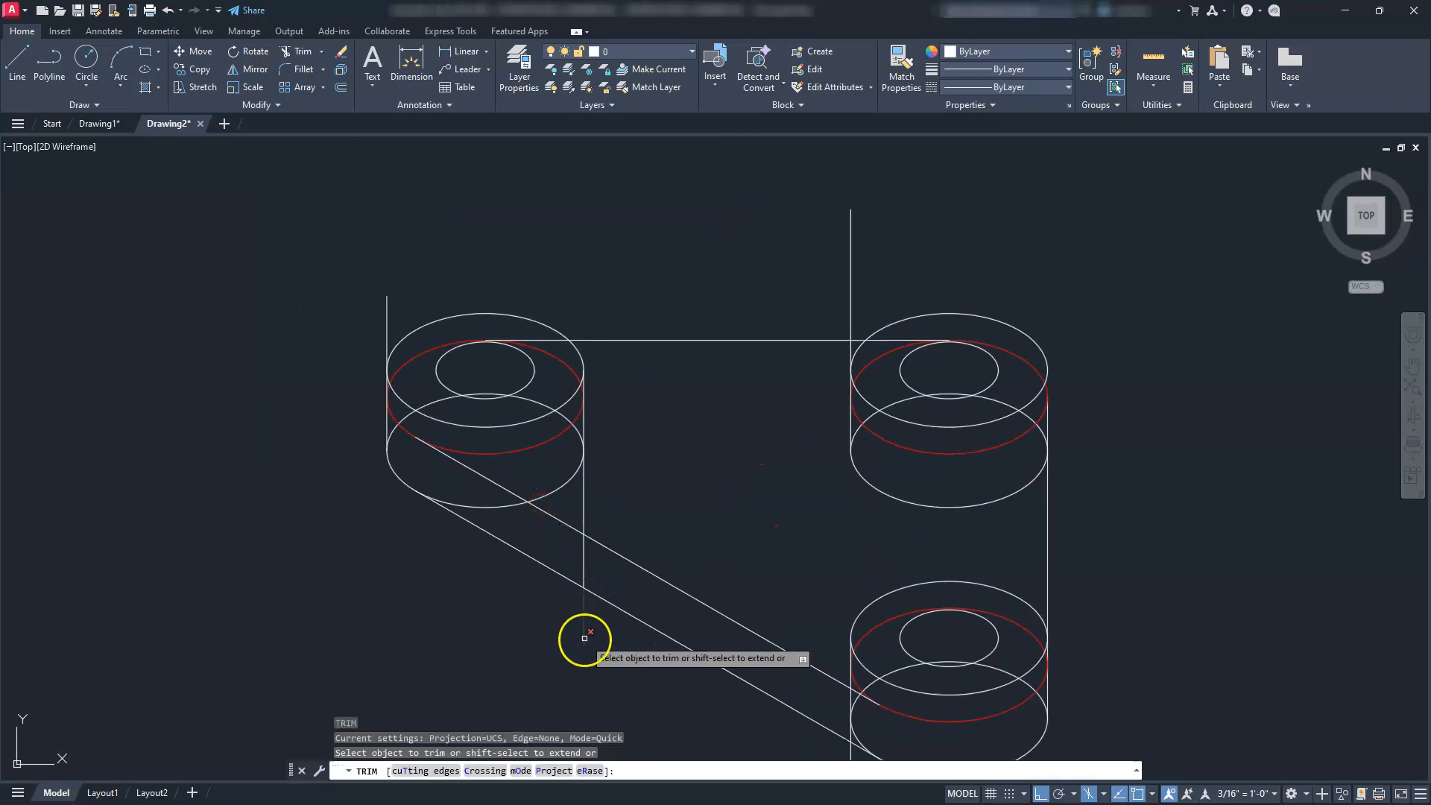
scroll(471, 503, "up", 4)
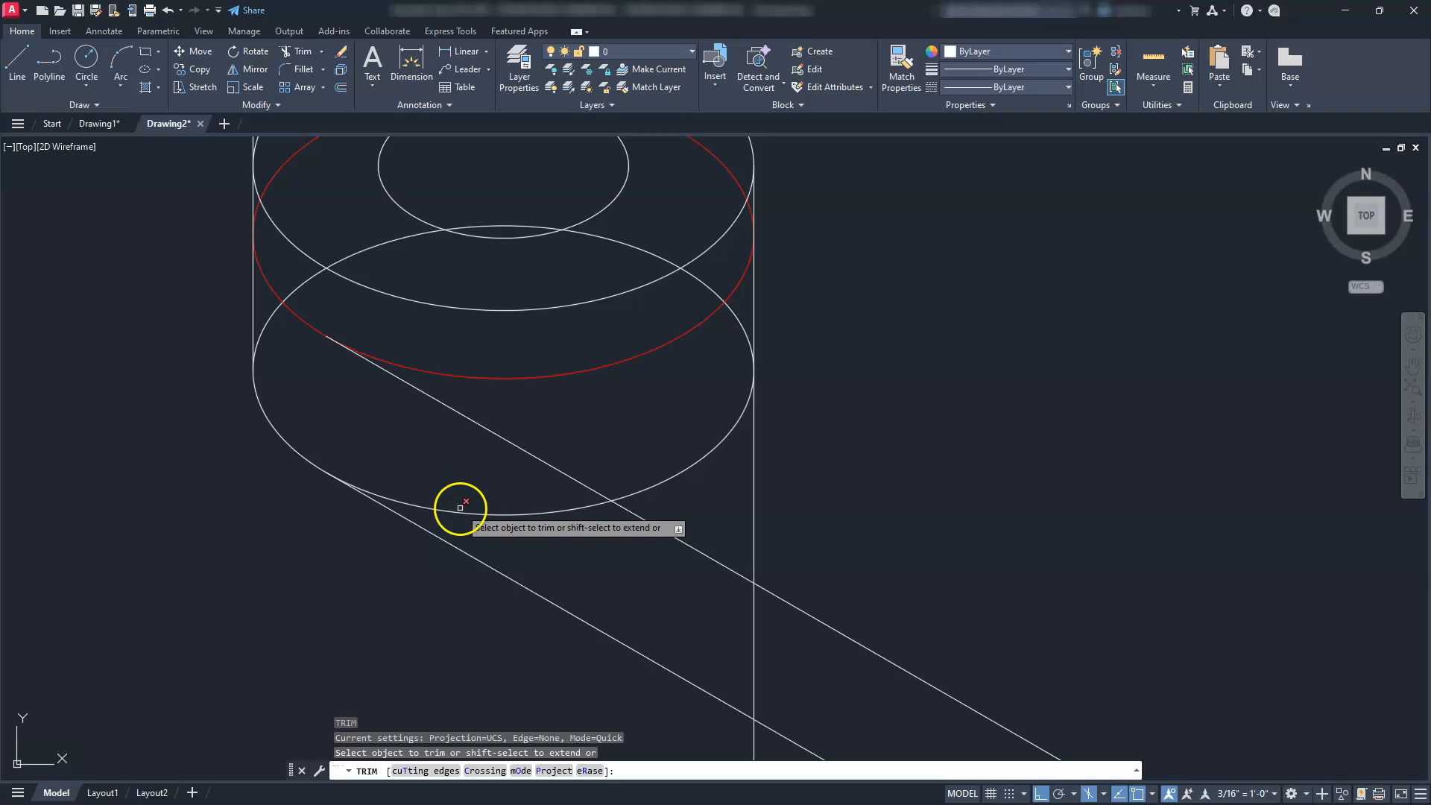
left_click(459, 513)
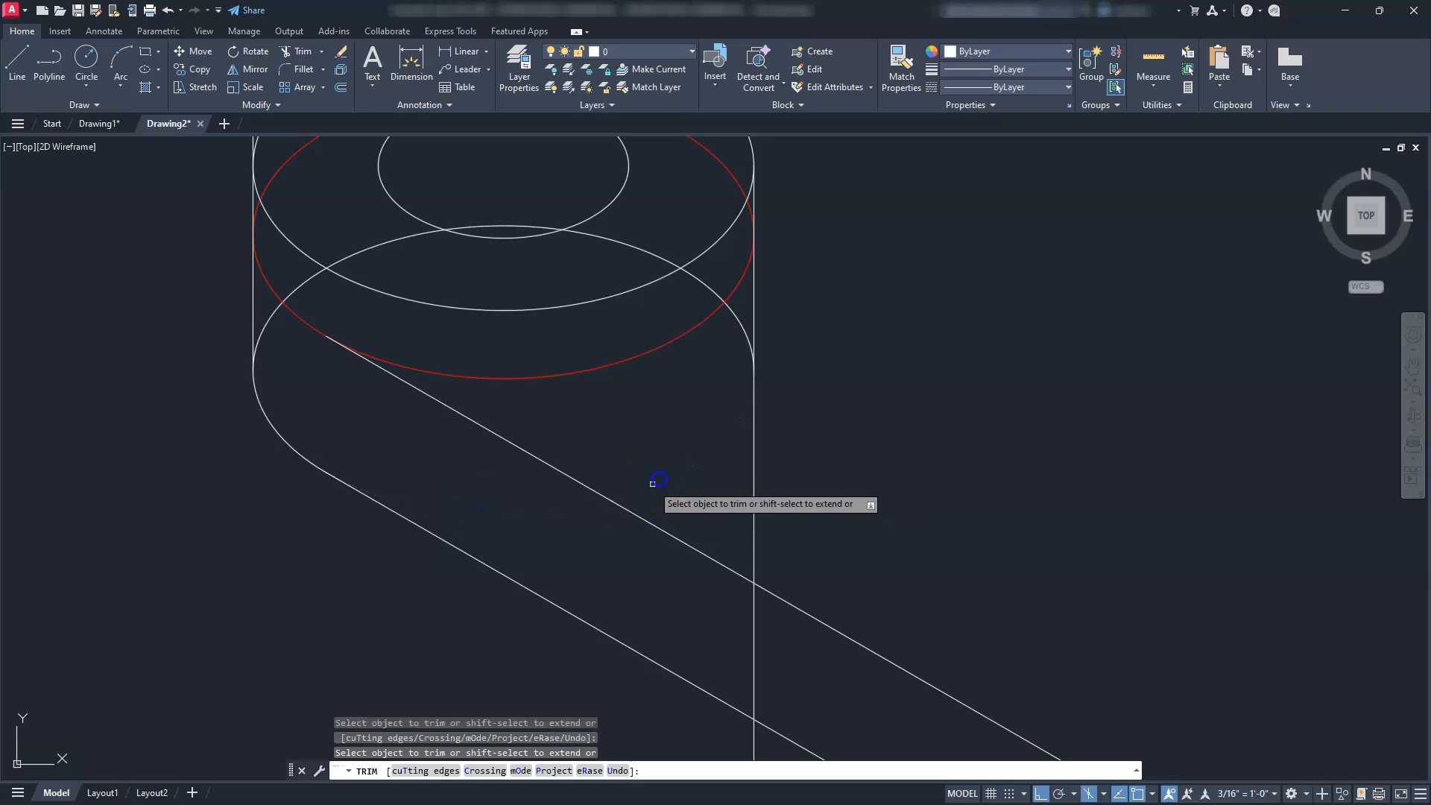
left_click(742, 329)
left_click(705, 289)
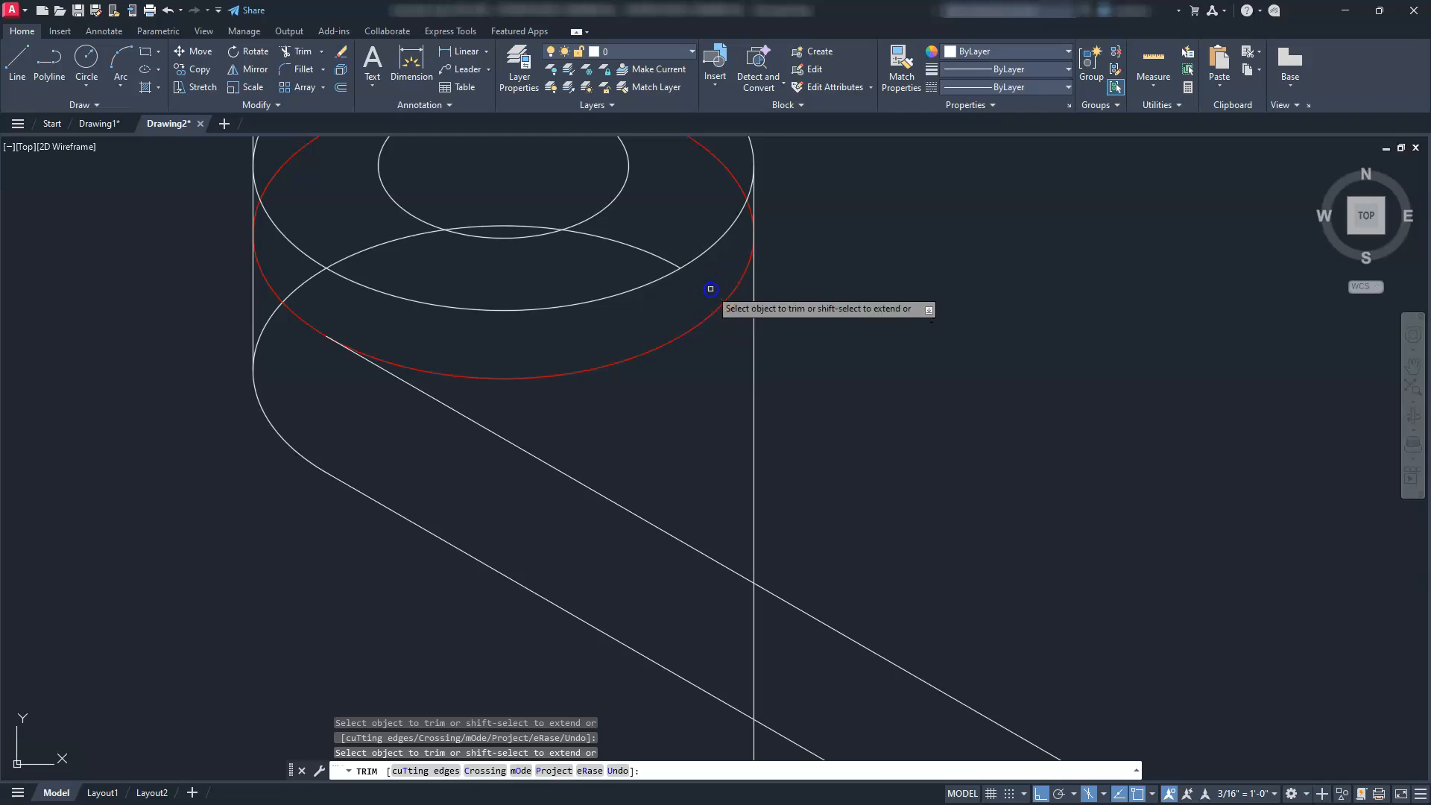
left_click(657, 255)
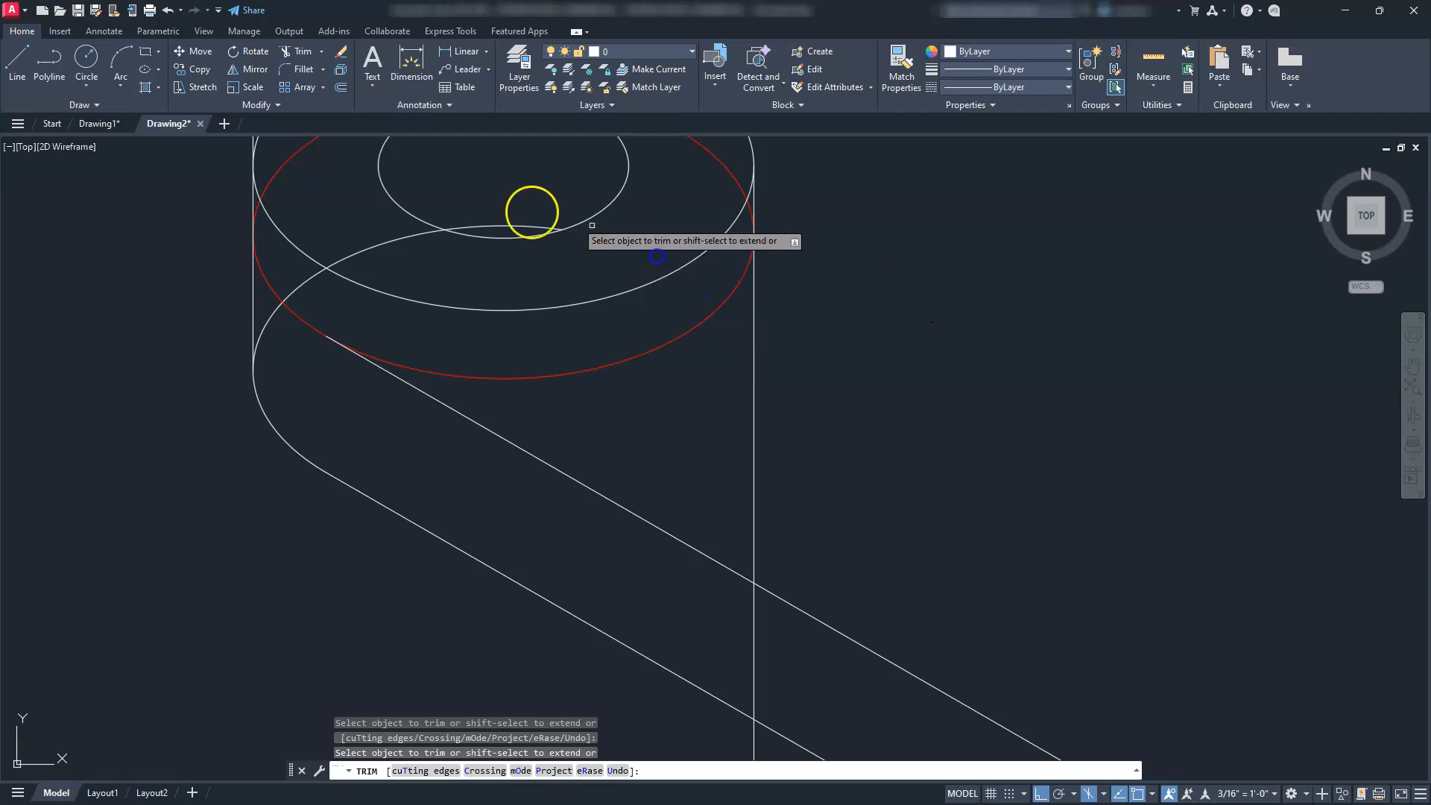
left_click(488, 225)
left_click(405, 236)
left_click(309, 281)
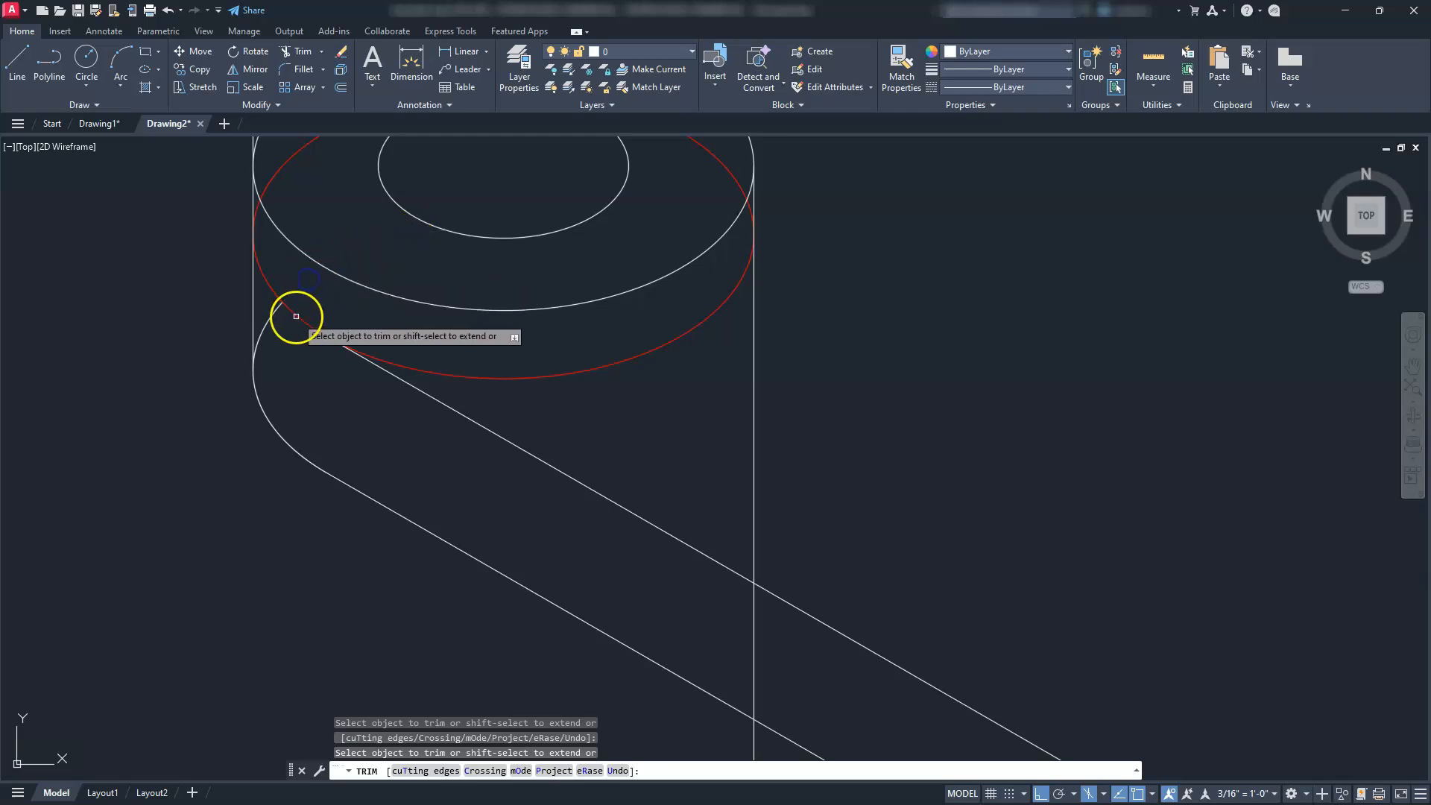
Trim the red isocircle at the upper-left hole to the front arc between the upper slanted edge and the boss's right side.
scroll(320, 416, "down", 2)
mouse_move(320, 418)
middle_mouse_down()
mouse_move(435, 447)
mouse_move(527, 550)
middle_mouse_up()
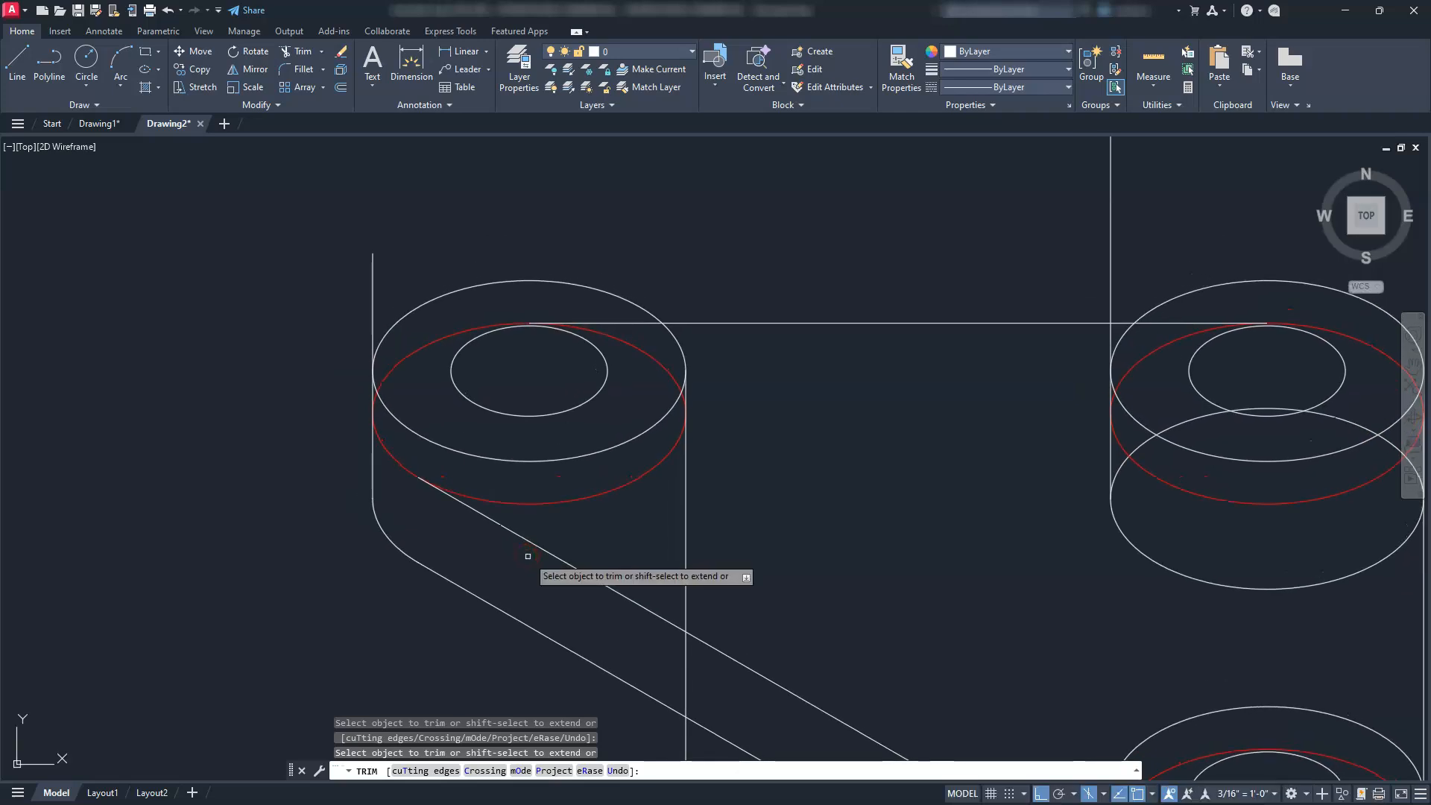
middle_click_drag(415, 504, 418, 535)
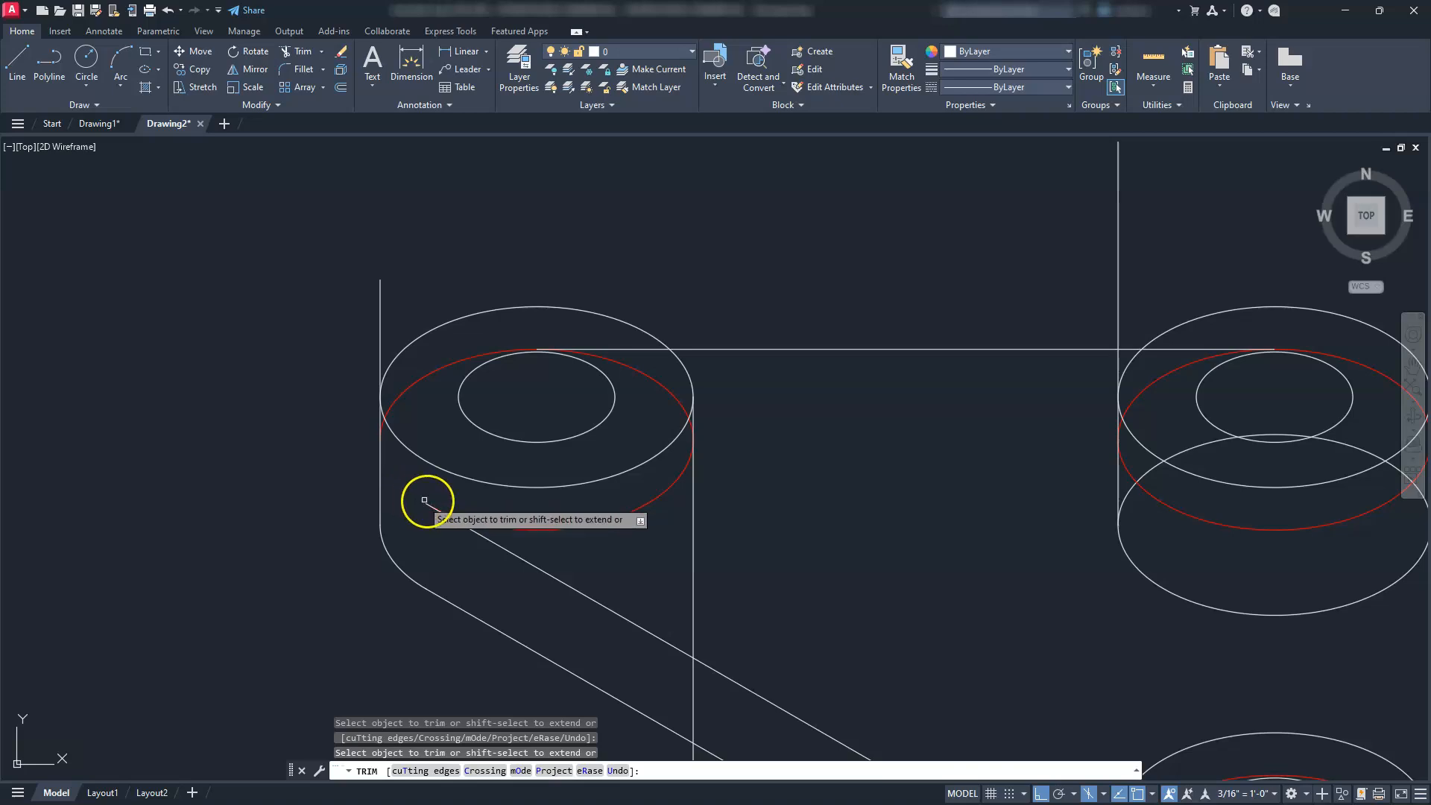
scroll(393, 417, "up", 4)
scroll(389, 420, "up", 4)
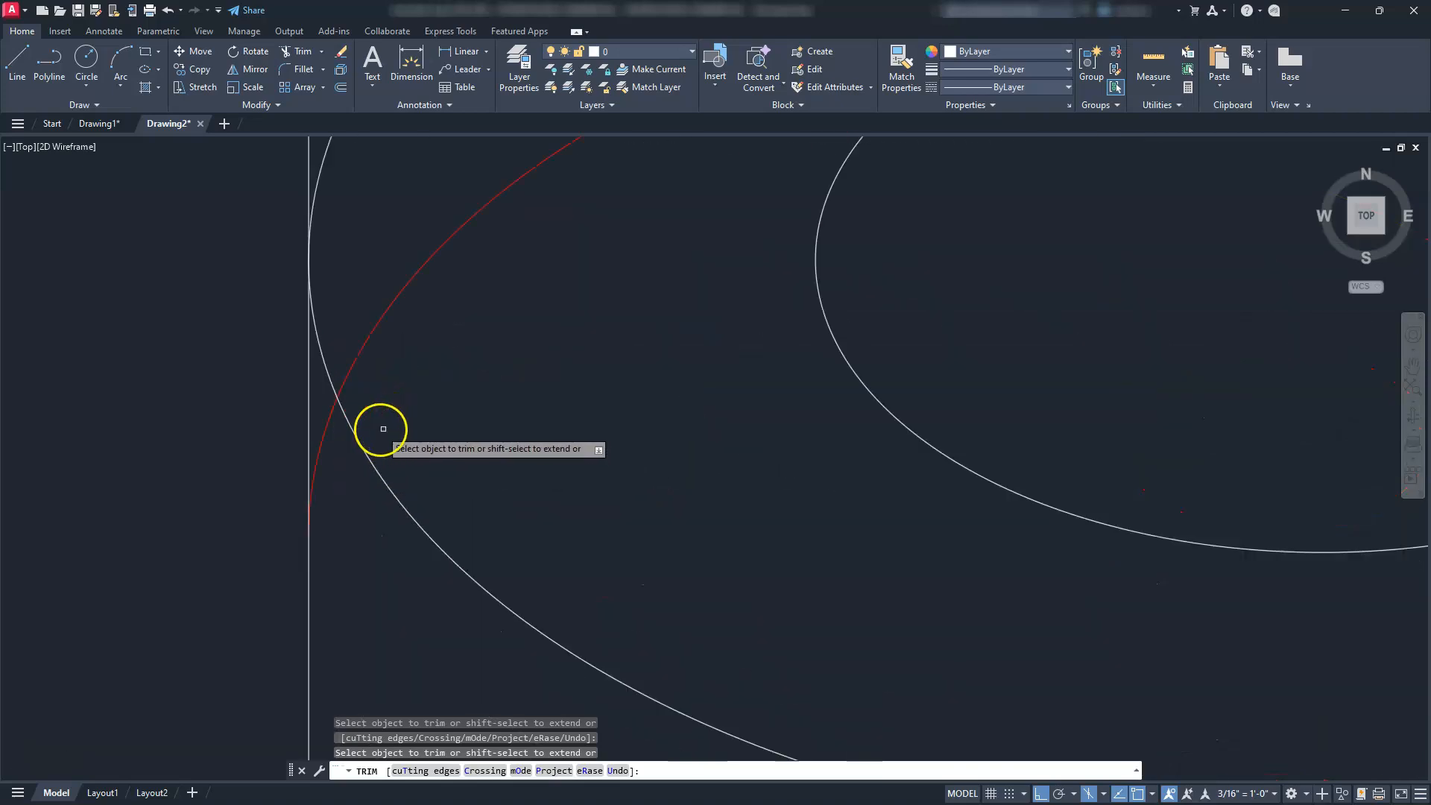
scroll(320, 455, "down", 5)
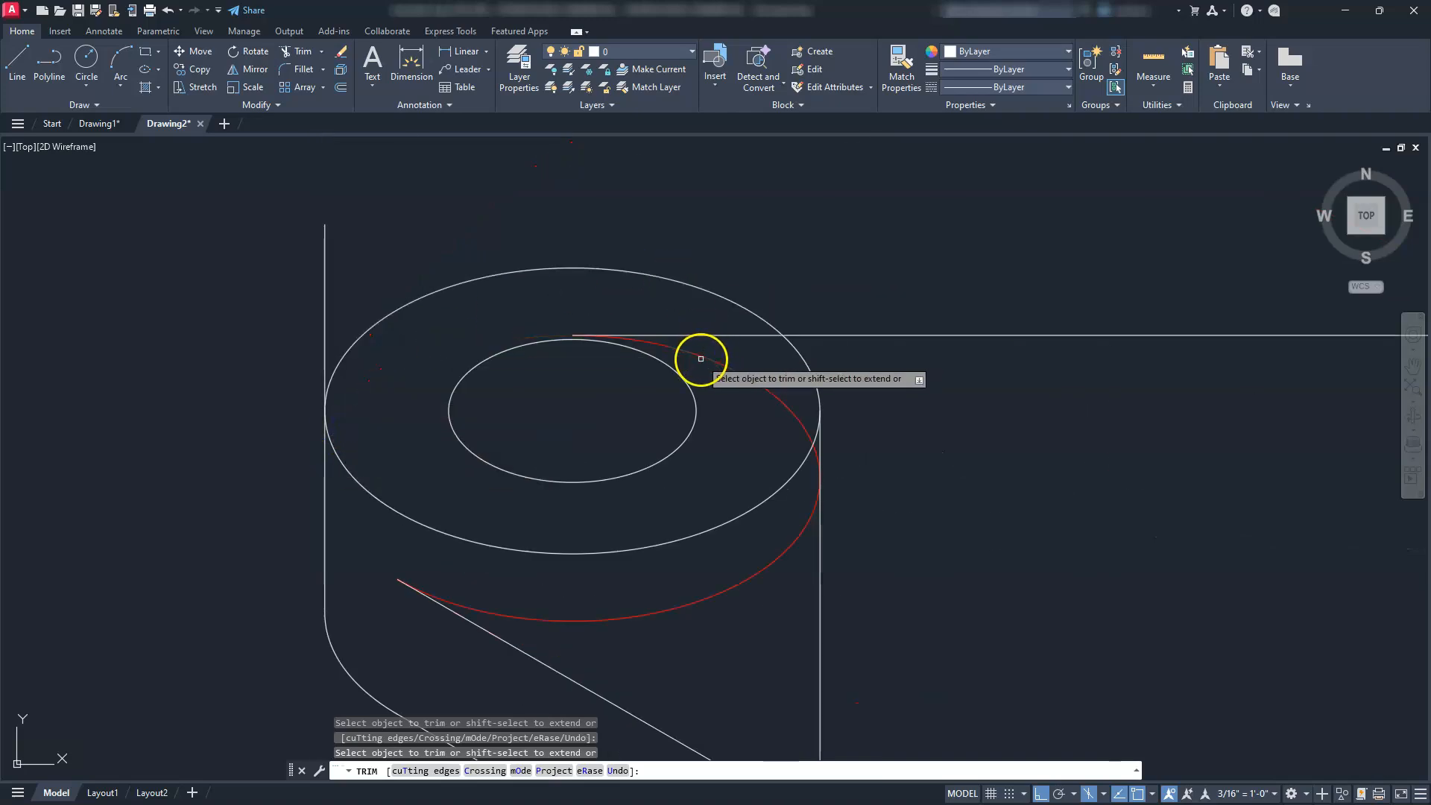
scroll(745, 455, "up", 5)
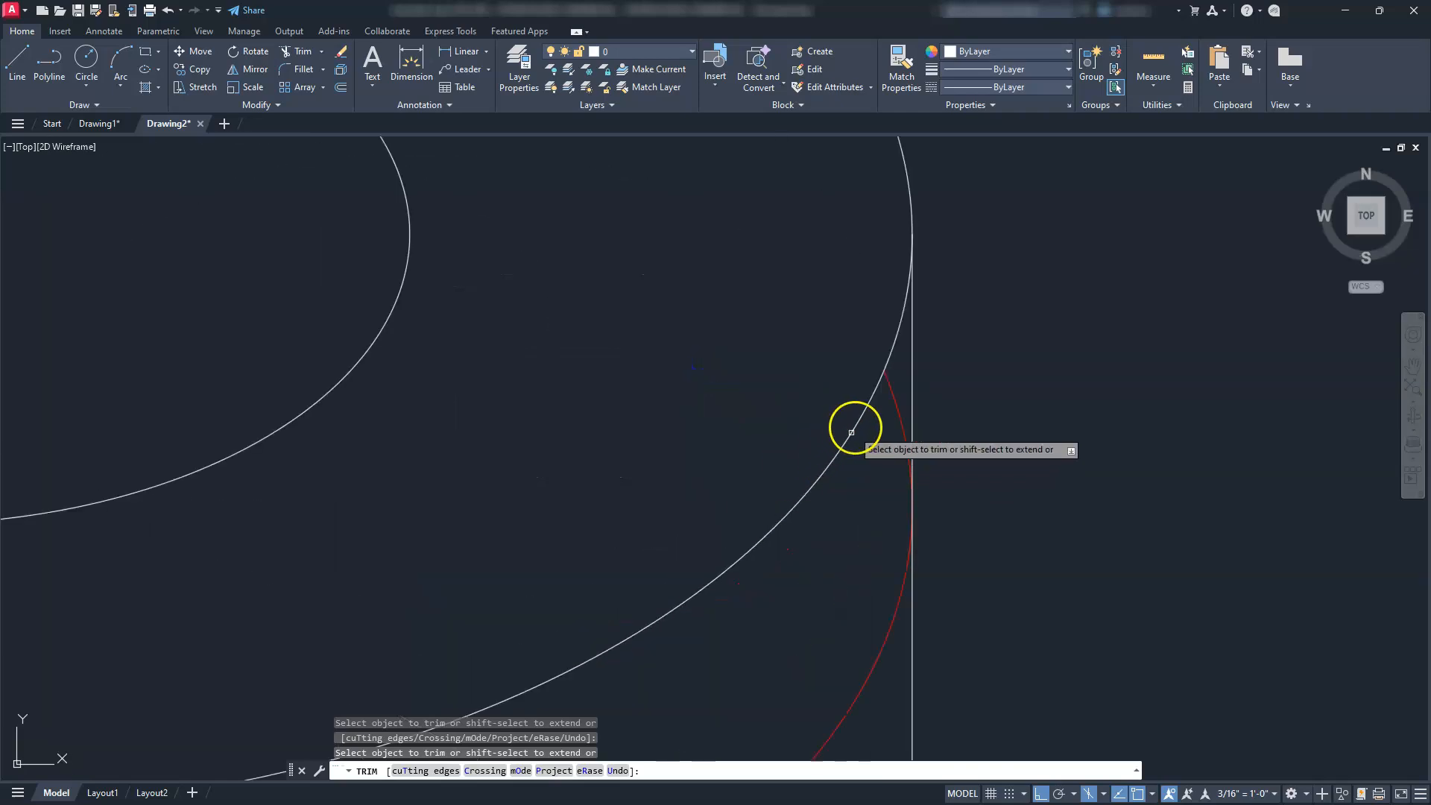
left_click(896, 408)
scroll(895, 406, "down", 8)
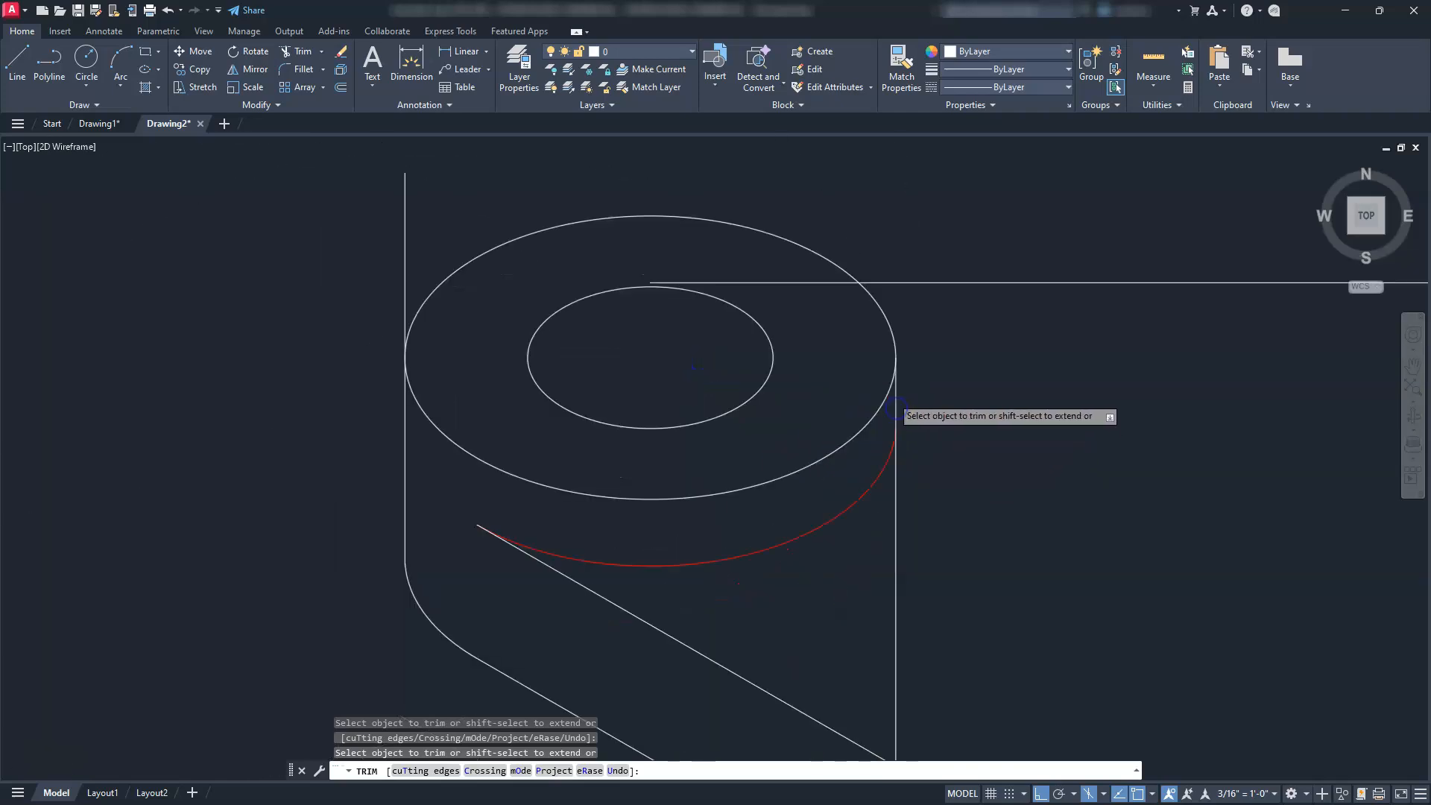
Trim the excess vertical lines on both sides of the upper-left boss and the horizontal edge line inside its top isocircle.
middle_click_drag(702, 500, 682, 368)
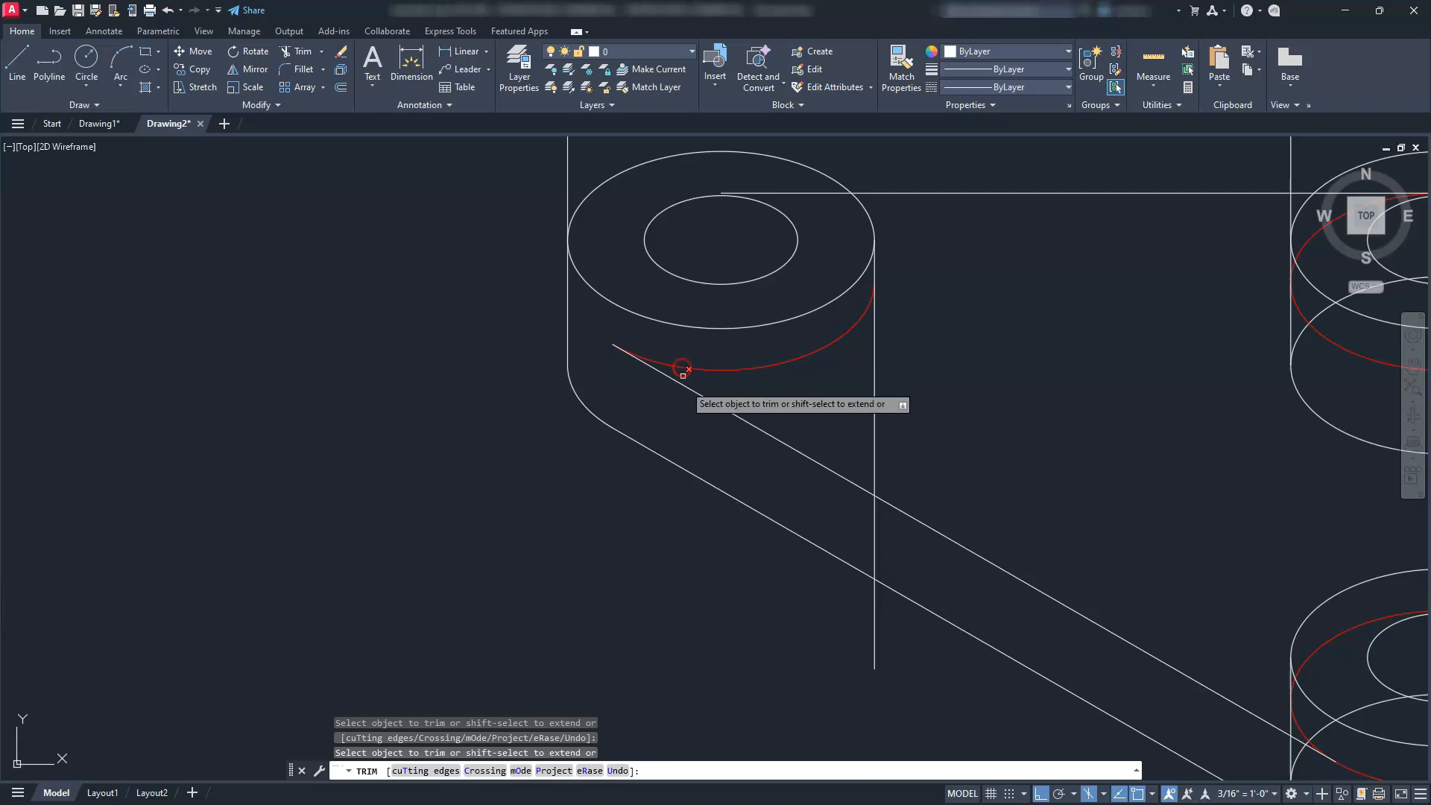
left_click(875, 656)
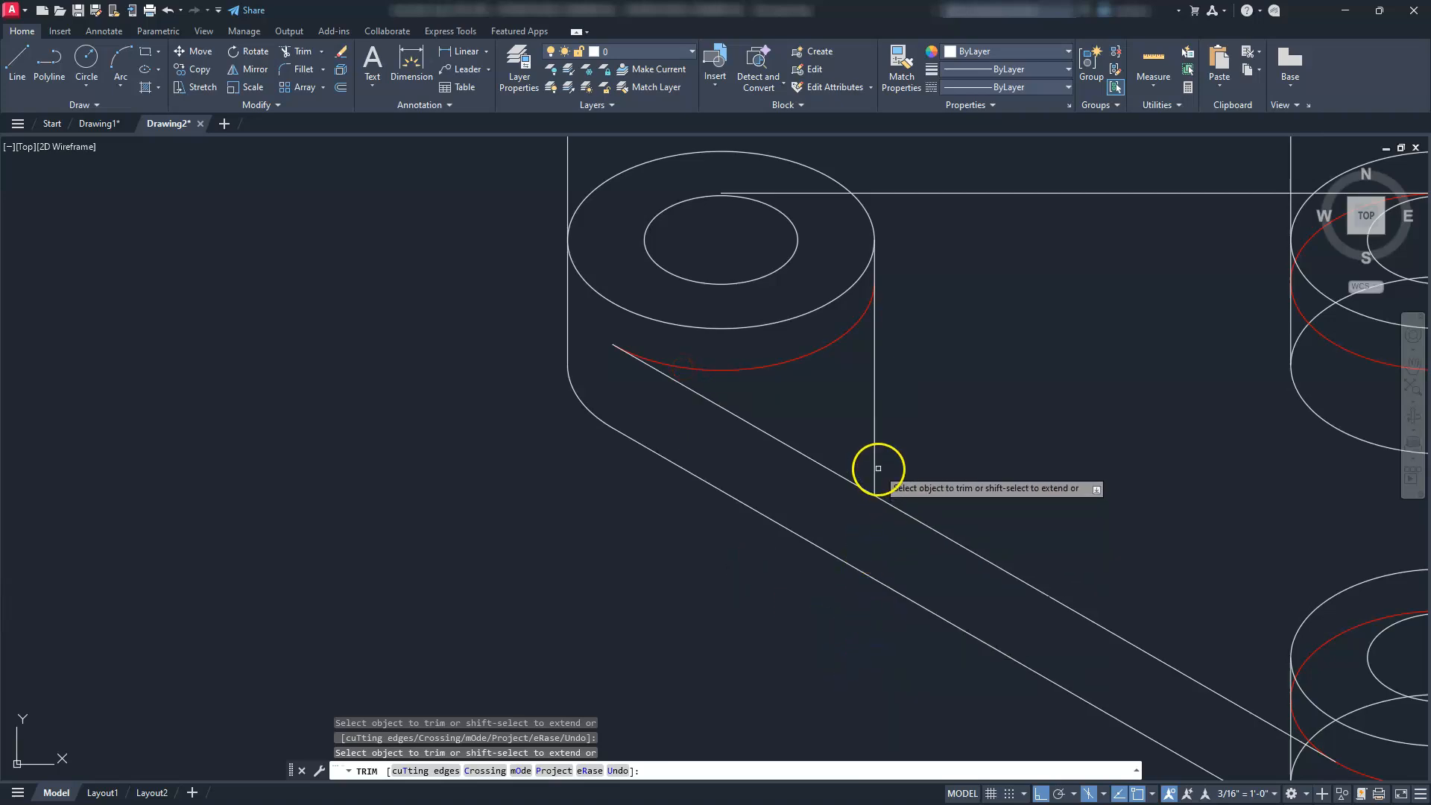
middle_click_drag(779, 361, 780, 495)
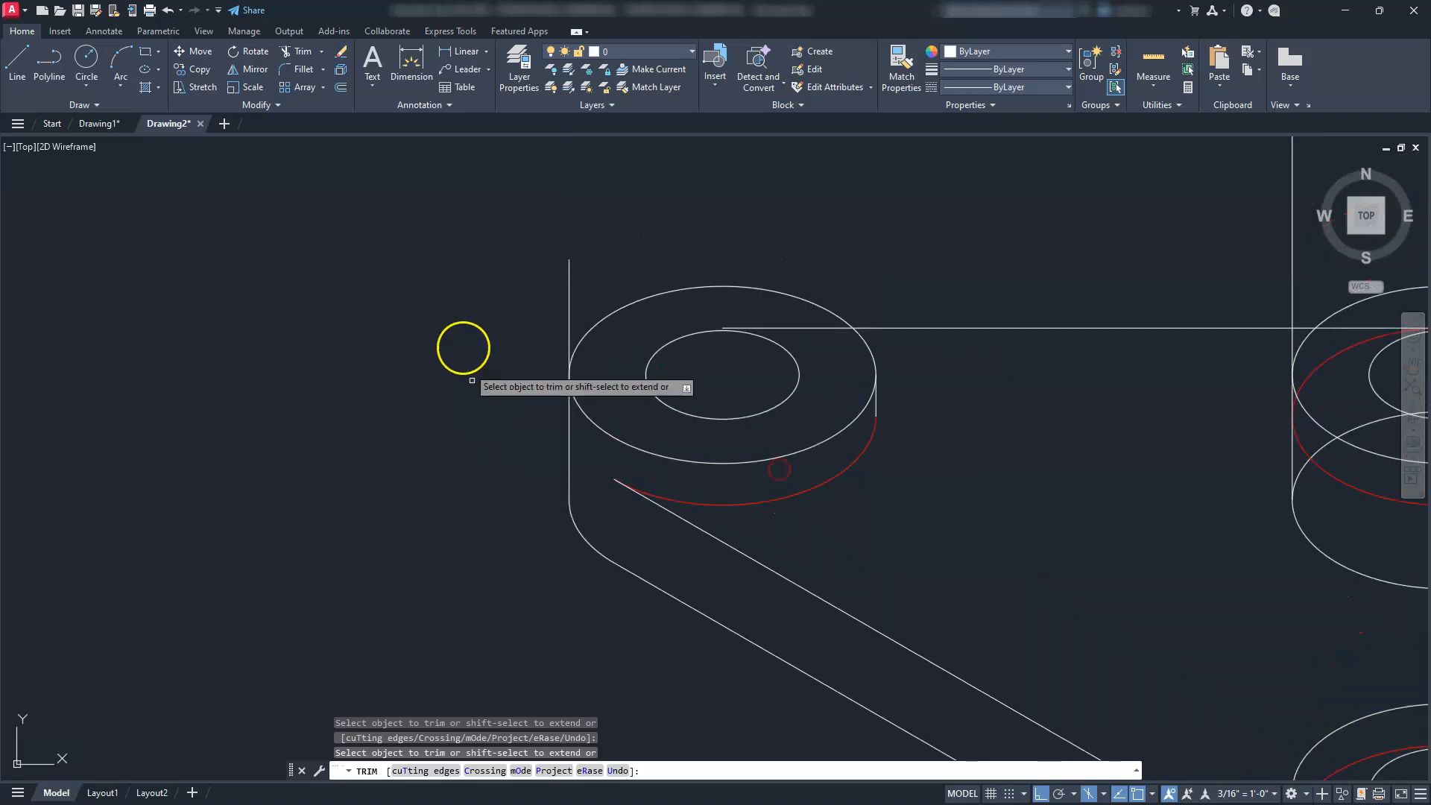
left_click(569, 276)
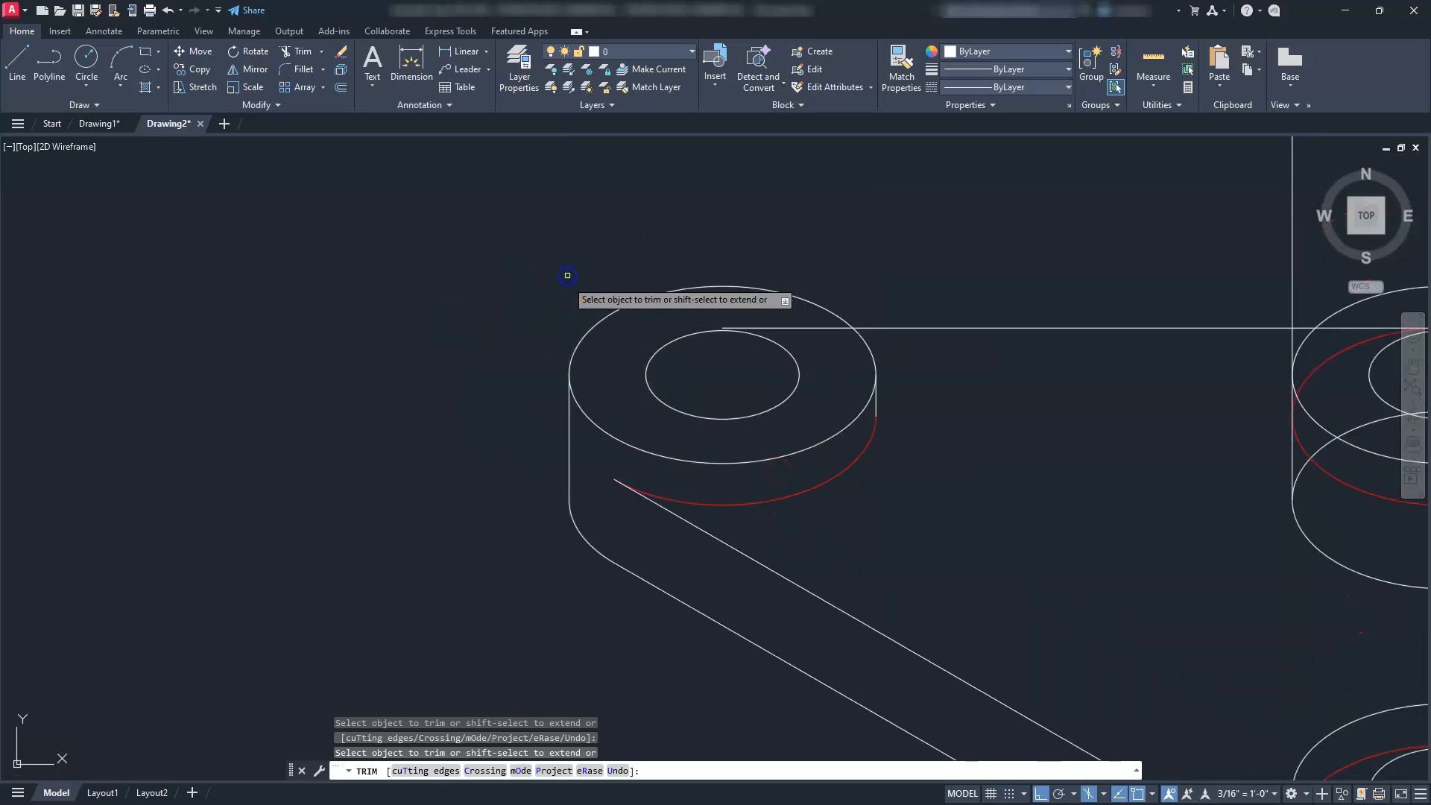
middle_click_drag(888, 477, 735, 534)
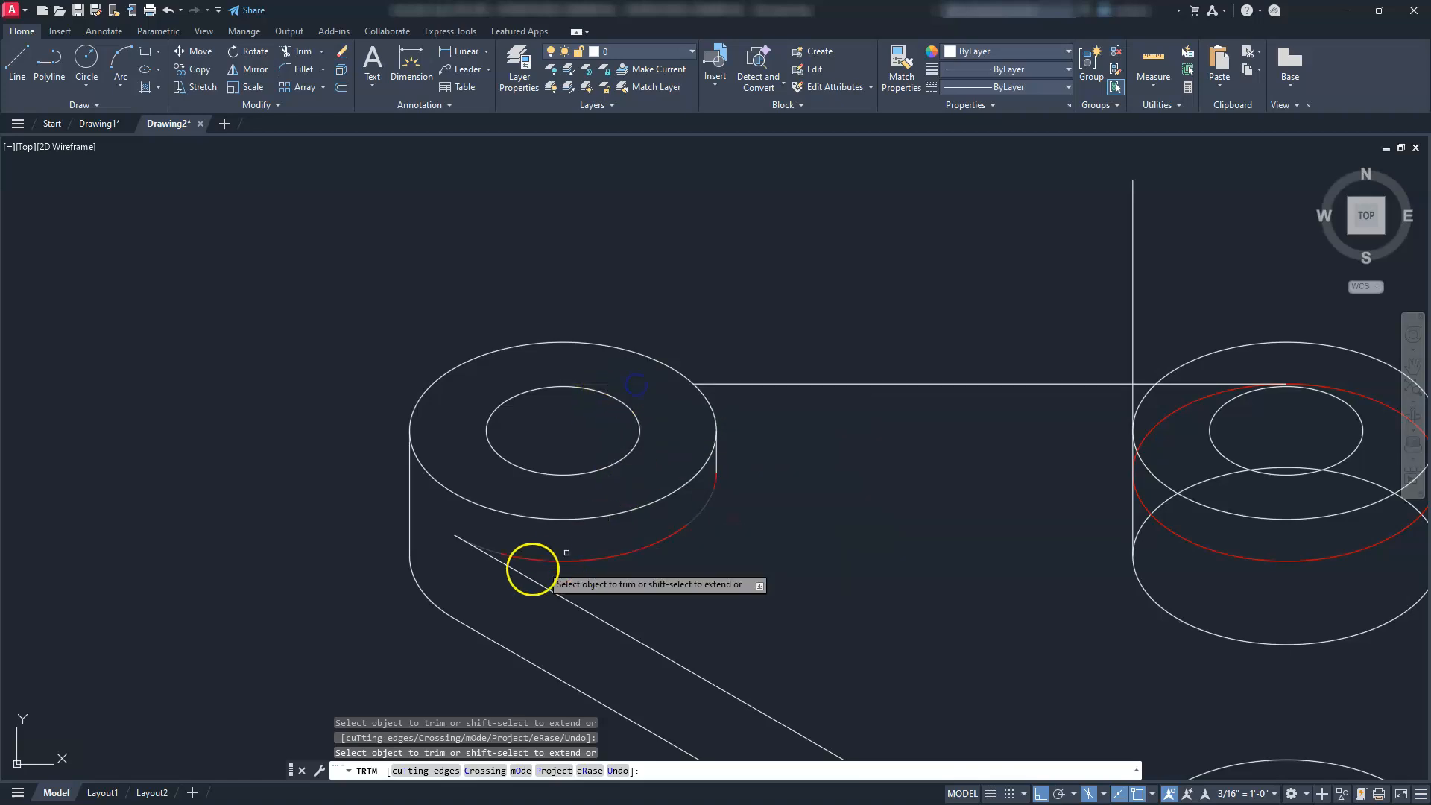
Trim the lowest isocircle at the lower-right boss to the front arc between the lower slanted edge and the boss's right side.
mouse_move(600, 619)
middle_mouse_down()
mouse_move(592, 591)
mouse_move(399, 414)
middle_mouse_up()
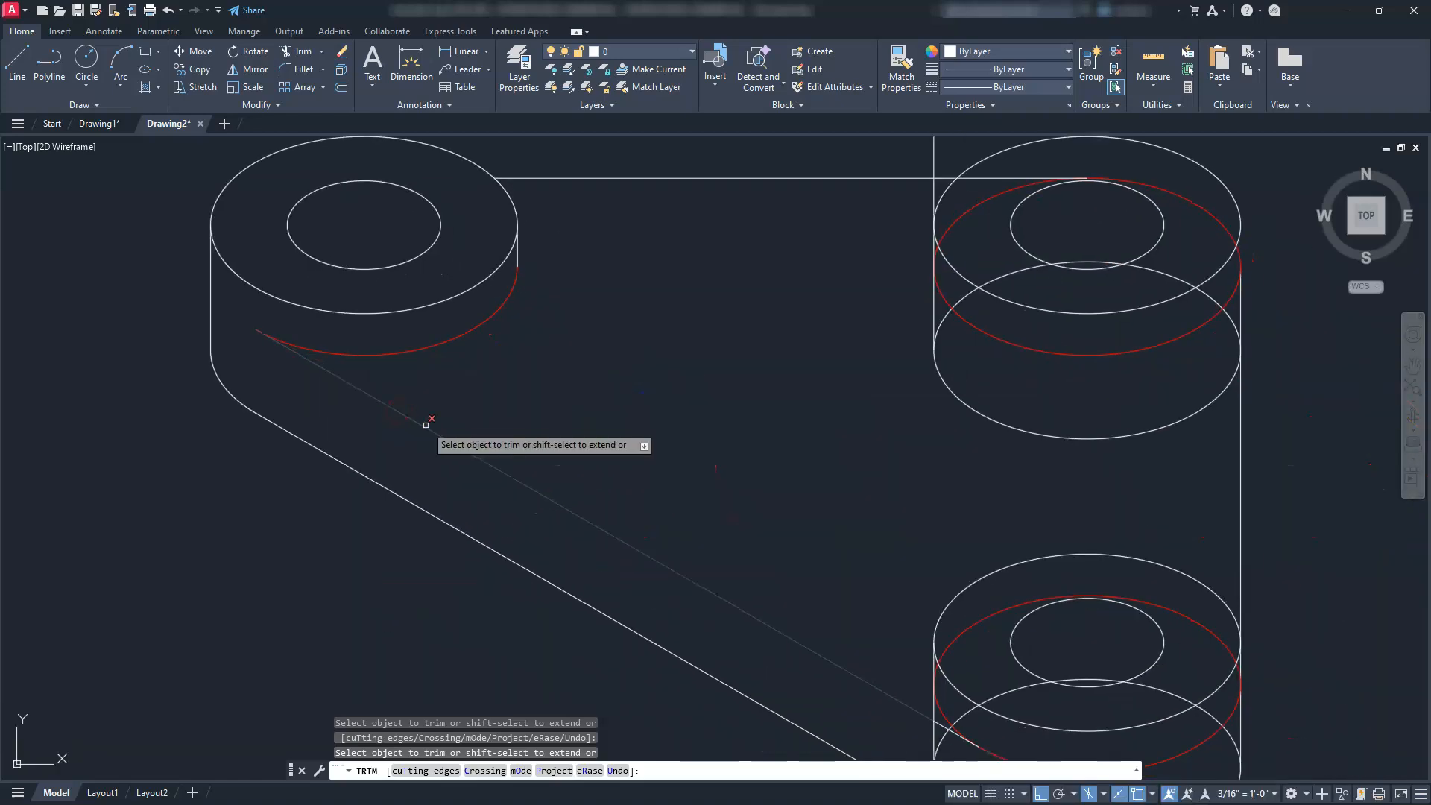
mouse_move(1099, 514)
middle_mouse_down()
mouse_move(728, 300)
mouse_move(707, 266)
middle_mouse_up()
mouse_move(625, 618)
middle_mouse_down()
mouse_move(626, 569)
mouse_move(629, 607)
middle_mouse_up()
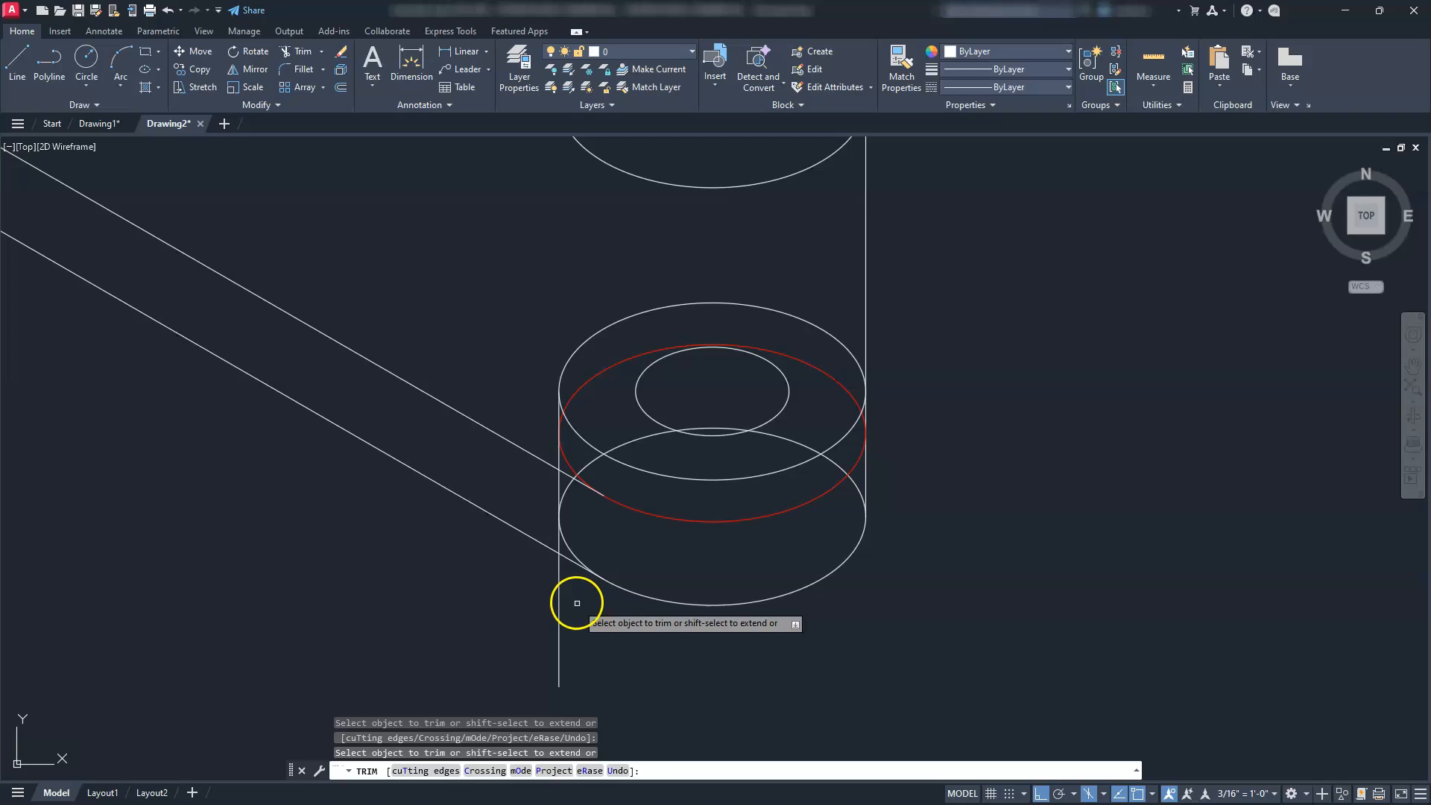
scroll(574, 556, "up", 2)
left_click(574, 554)
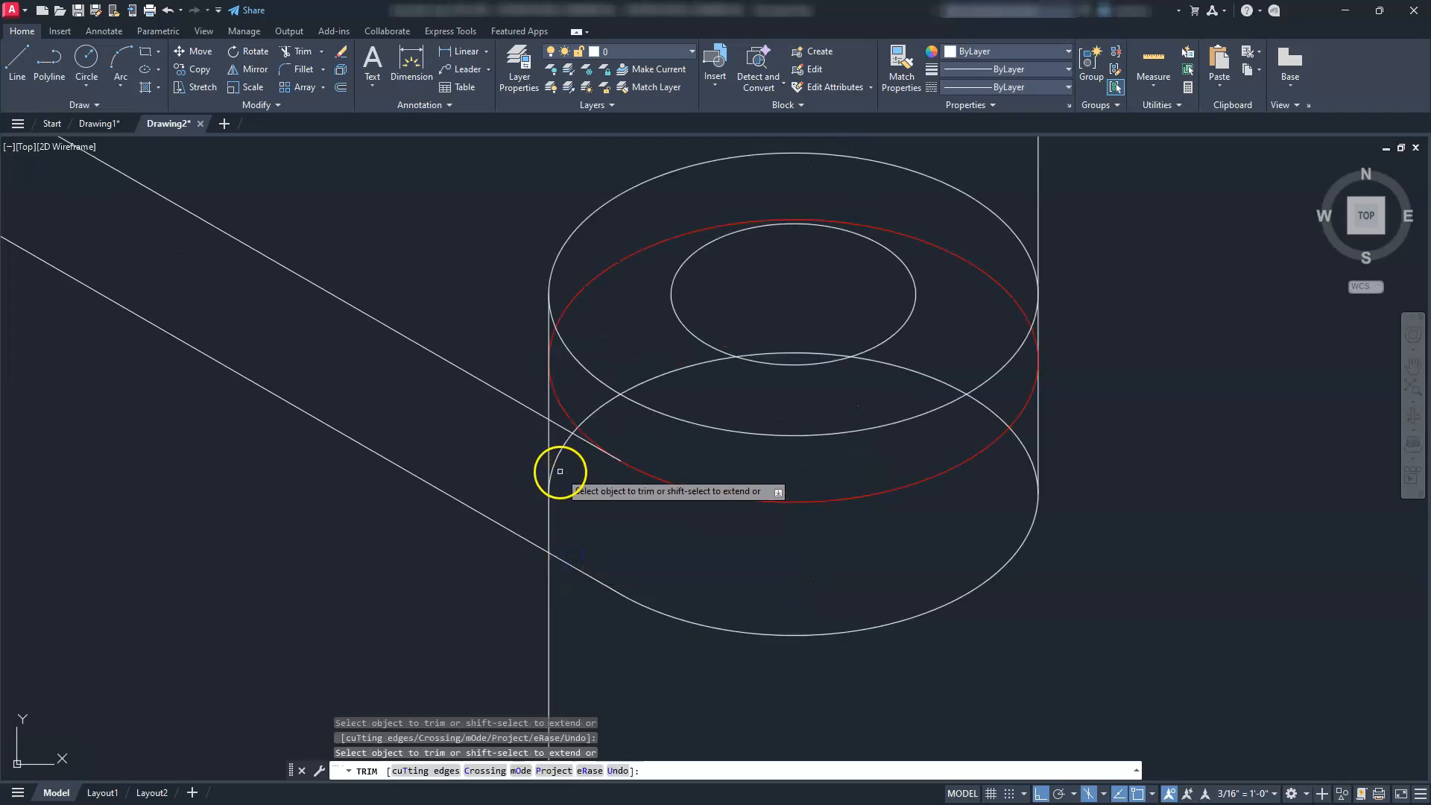
scroll(575, 425, "up", 5)
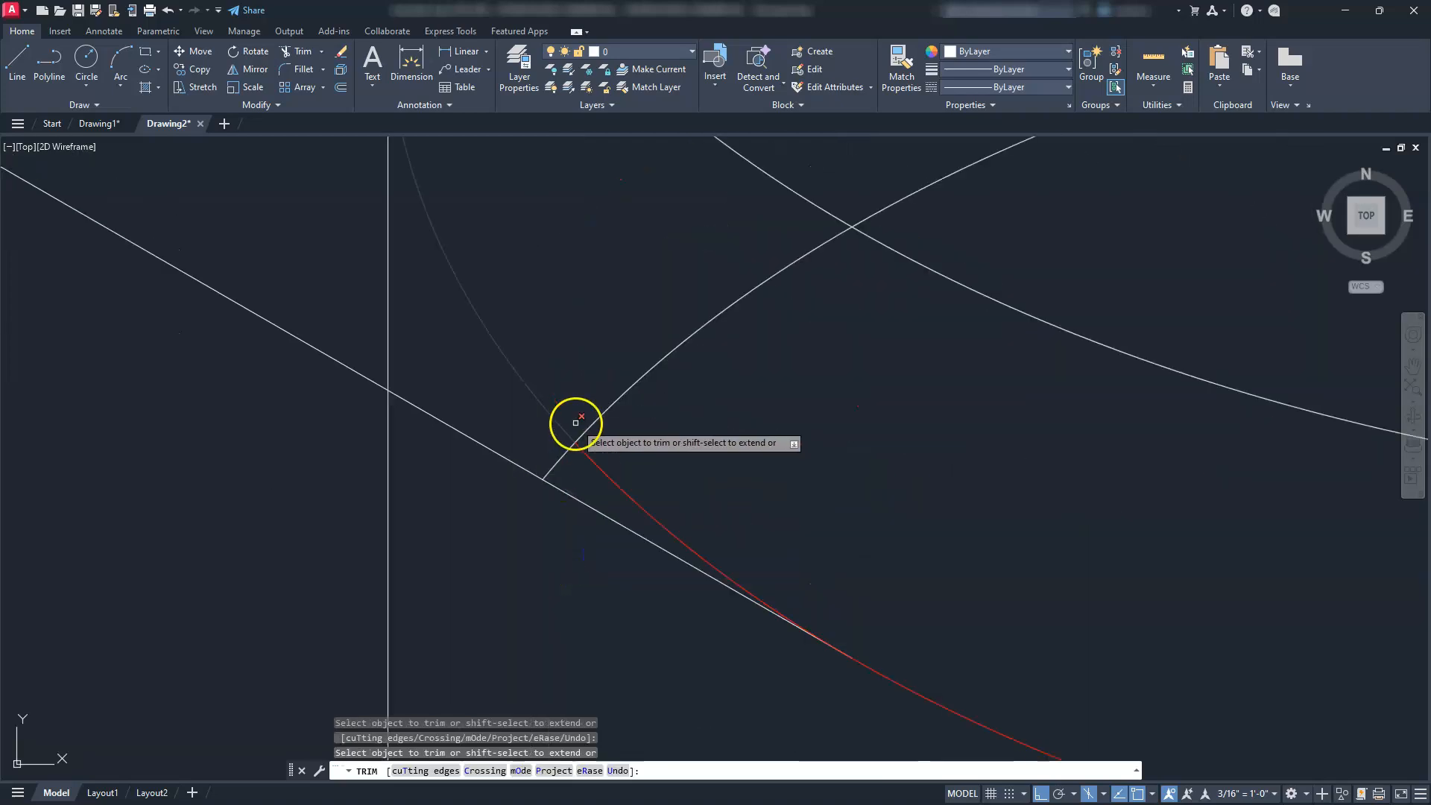
left_click(597, 418)
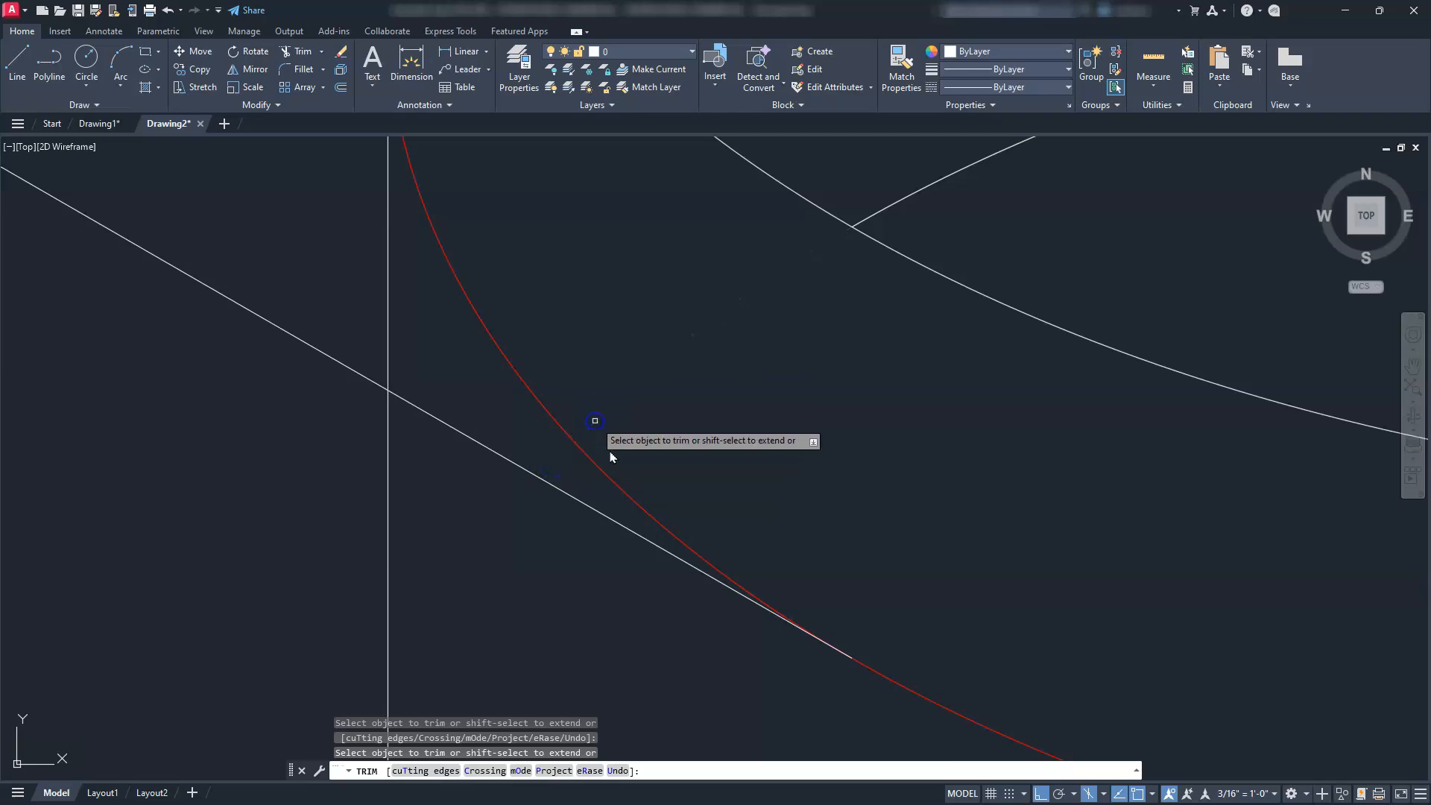
scroll(696, 386, "down", 3)
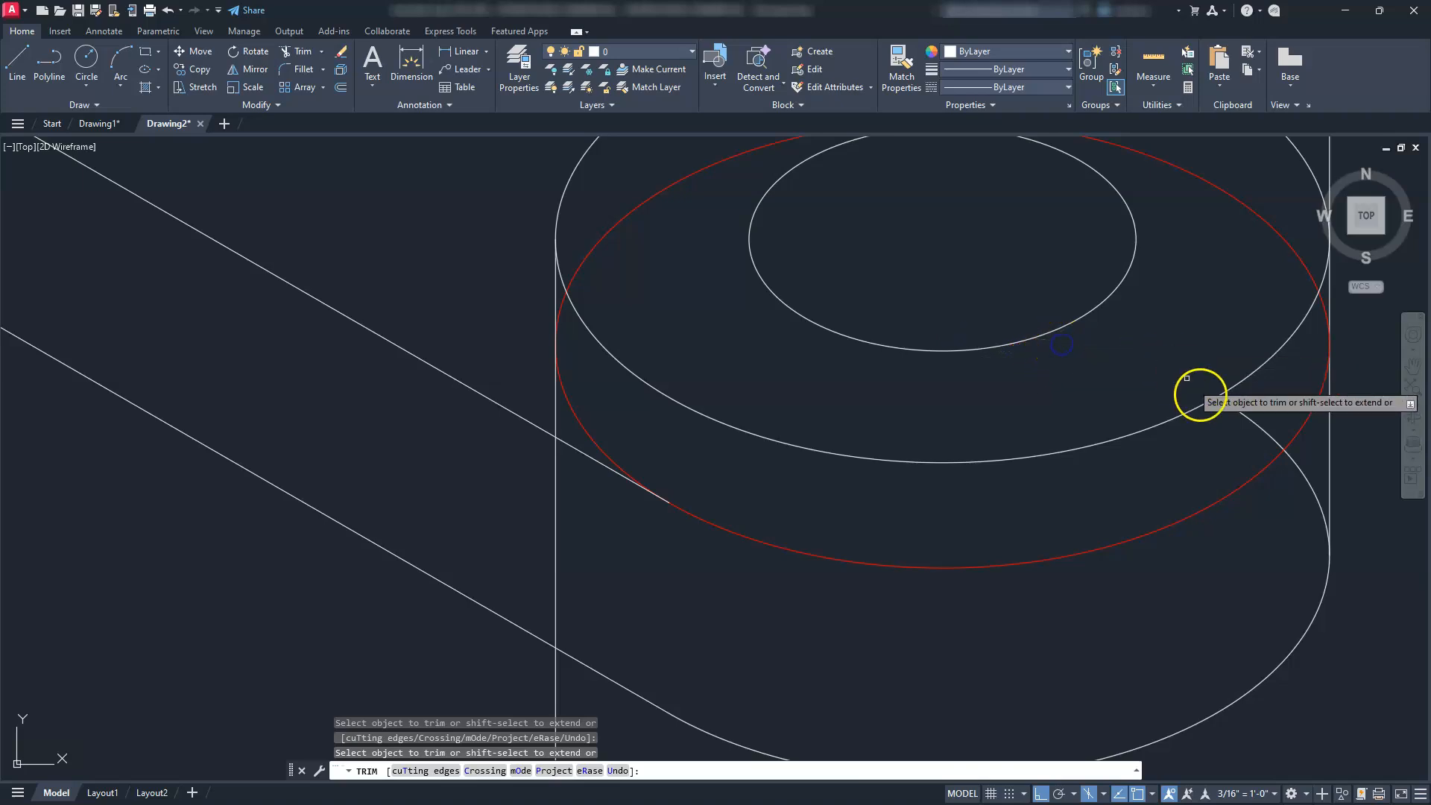
left_click(1309, 478)
scroll(1165, 510, "down", 4)
middle_click_drag(1030, 551, 938, 541)
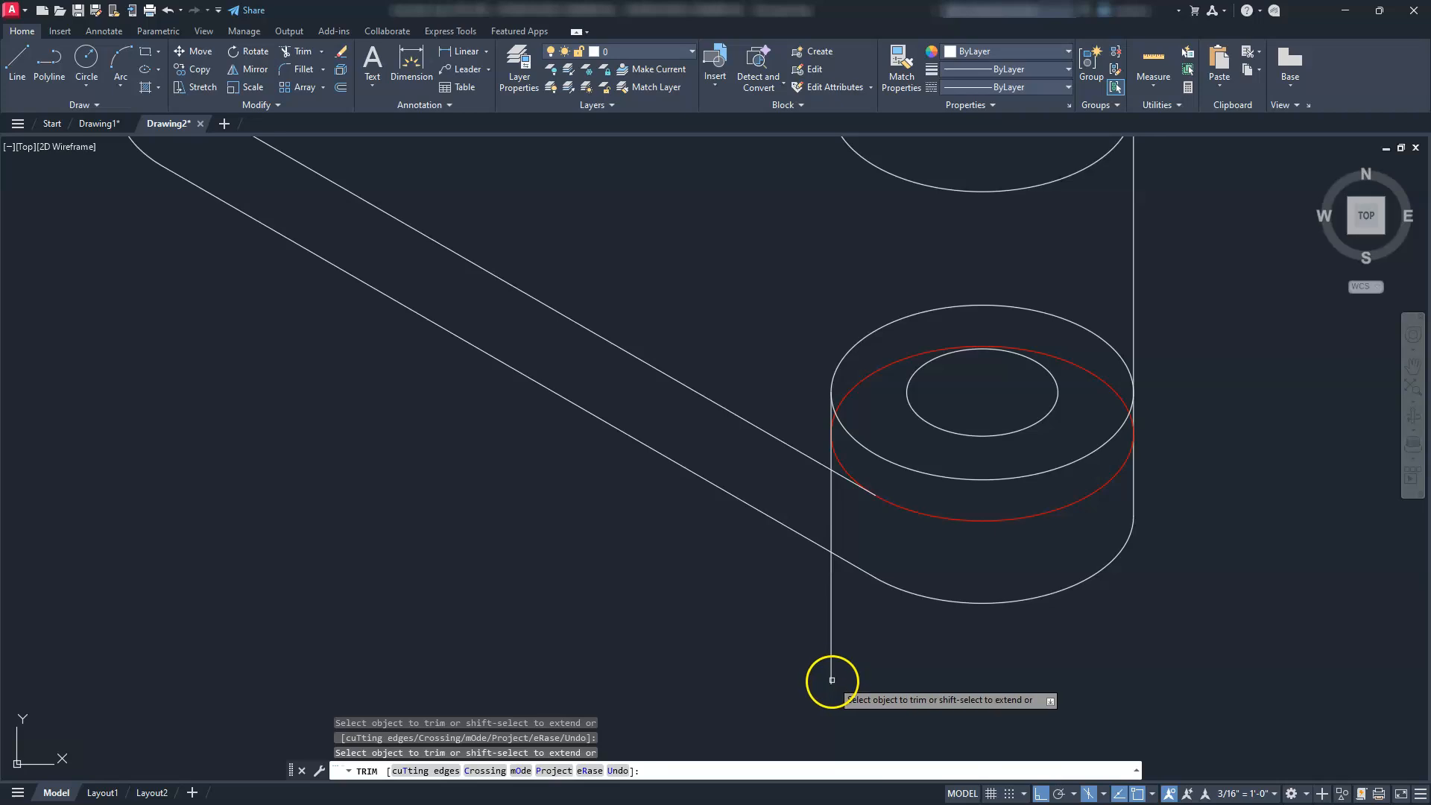
Trim the left vertical line of the lower-right boss below the red isocircle.
scroll(838, 496, "up", 2)
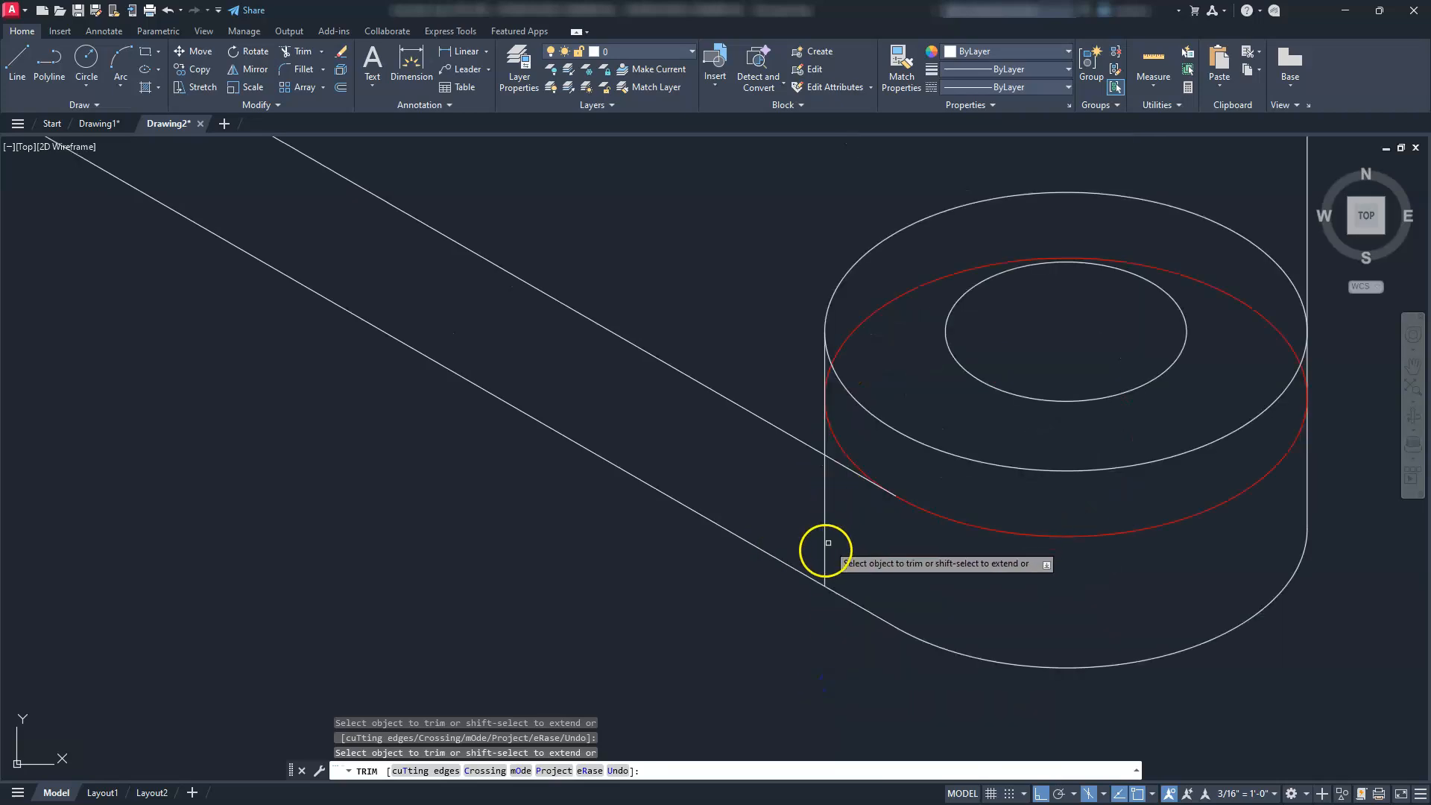
left_click(826, 453)
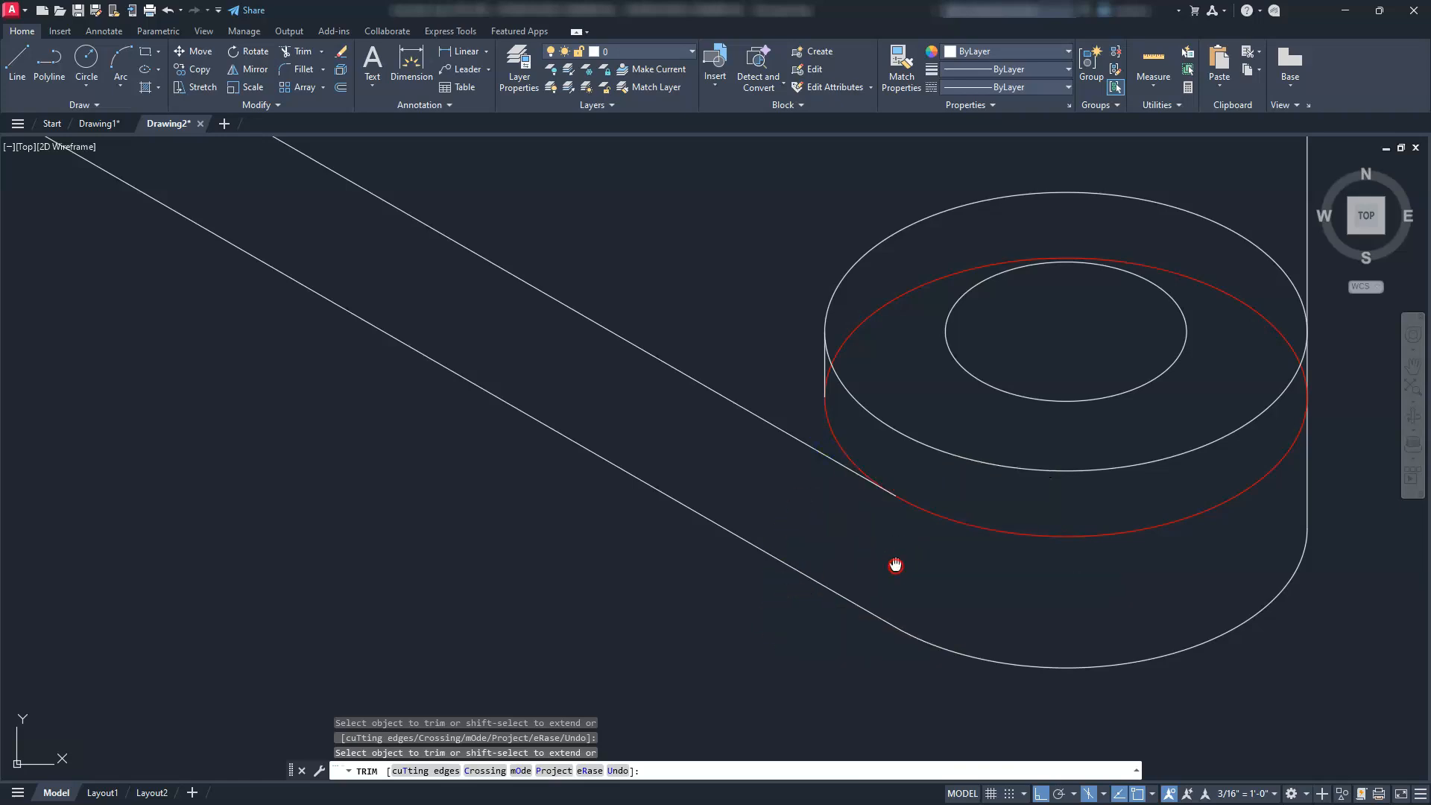
Trim the red isocircle at the lower-right boss, keeping only the short left arc that meets the upper slanted edge.
middle_click_drag(894, 566, 853, 671)
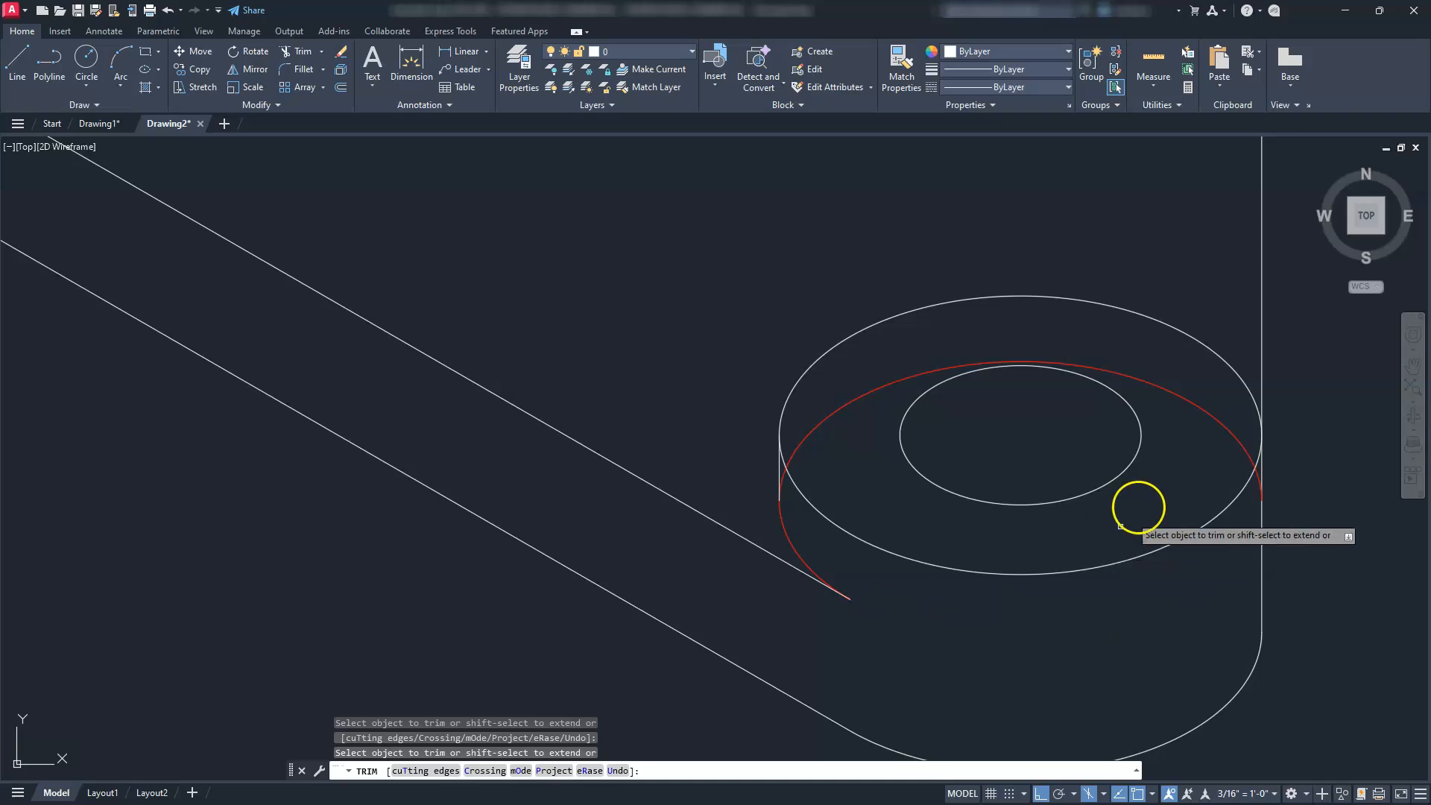
scroll(1293, 468, "up", 3)
middle_click_drag(1272, 468, 806, 452)
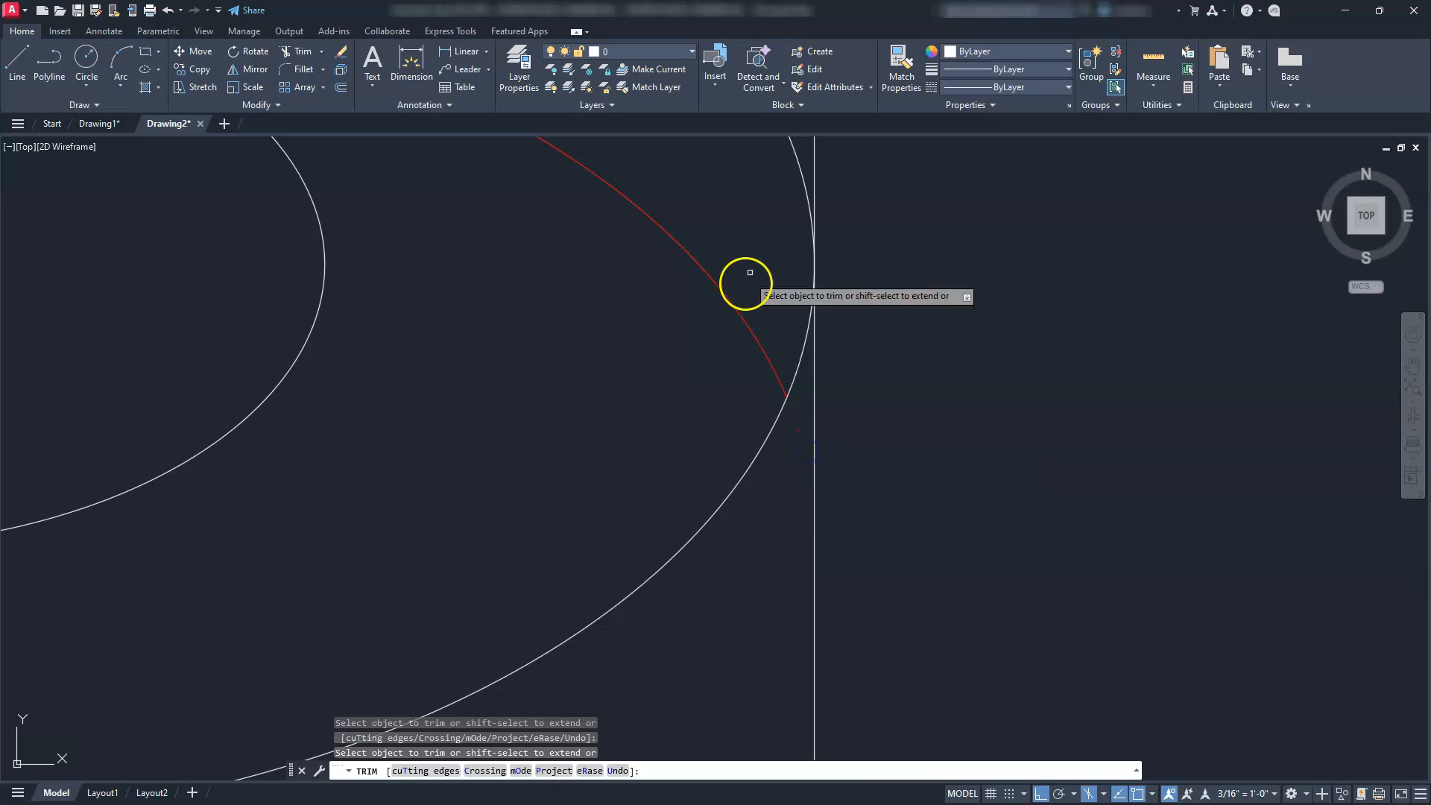
left_click(737, 325)
scroll(736, 325, "down", 2)
middle_click_drag(726, 328, 1093, 528)
middle_click_drag(584, 528, 931, 394)
scroll(659, 455, "up", 2)
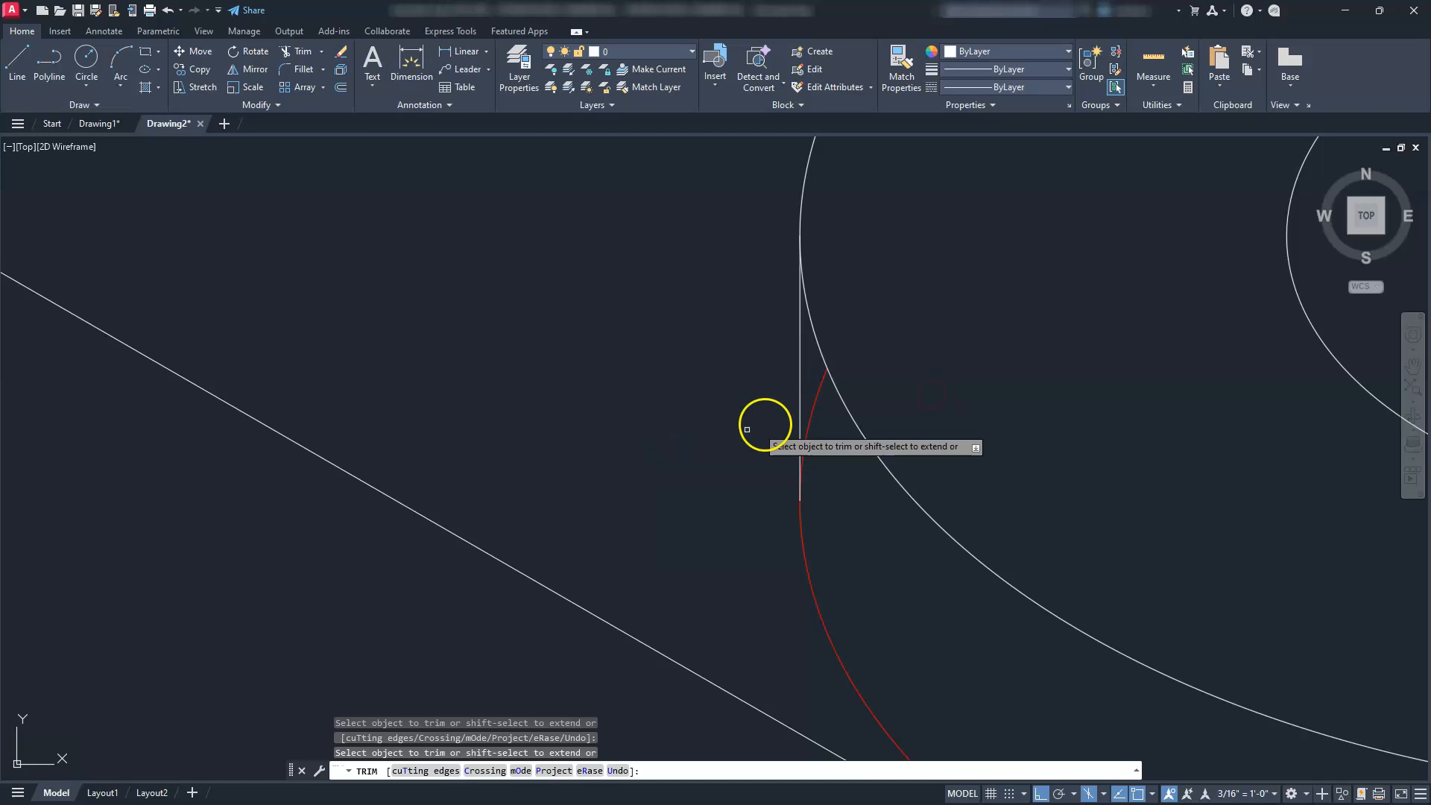
scroll(816, 395, "down", 4)
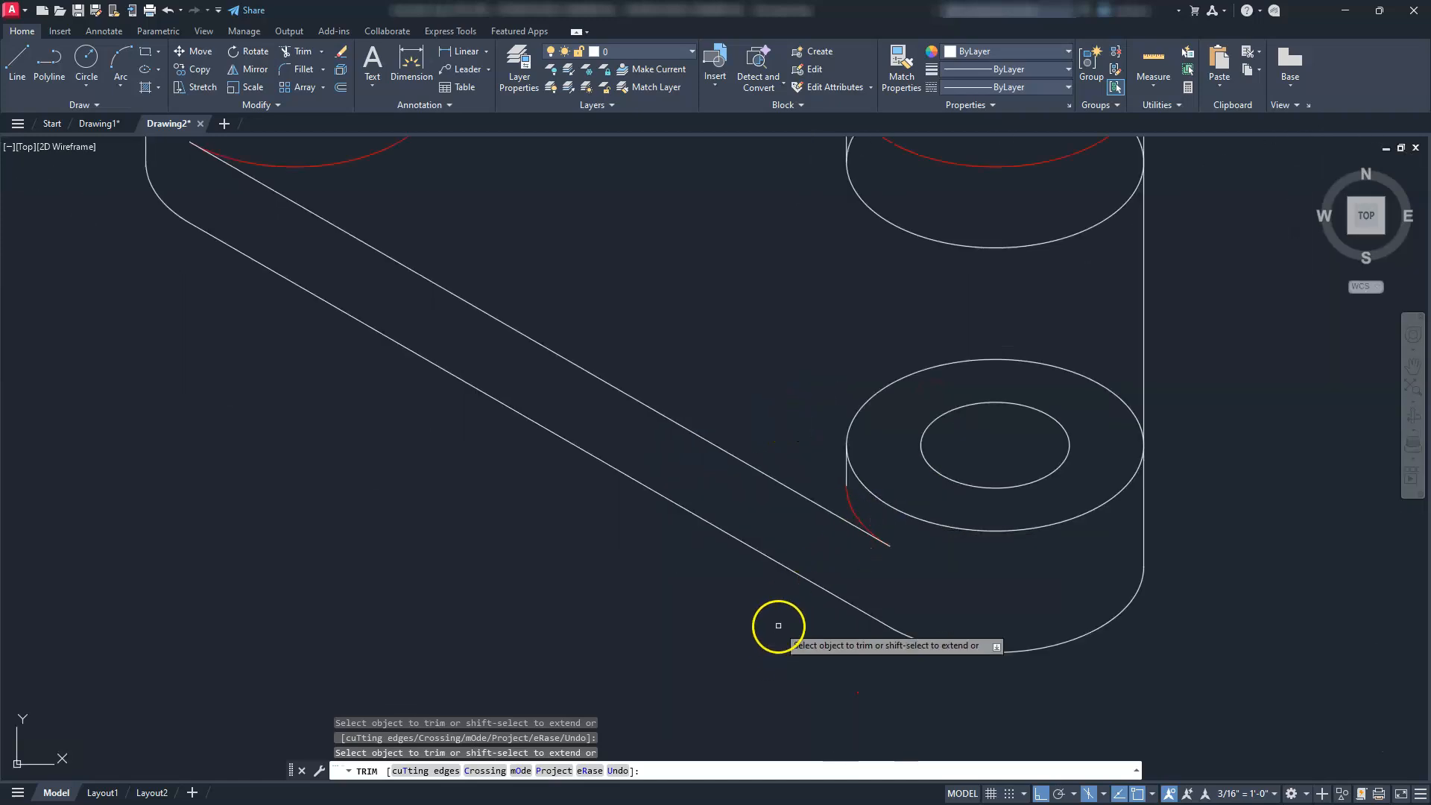
Trim the left vertical line of the upper-right boss above the top isocircle and below the red isocircle.
middle_click_drag(1016, 320, 934, 600)
middle_click_drag(945, 369, 940, 480)
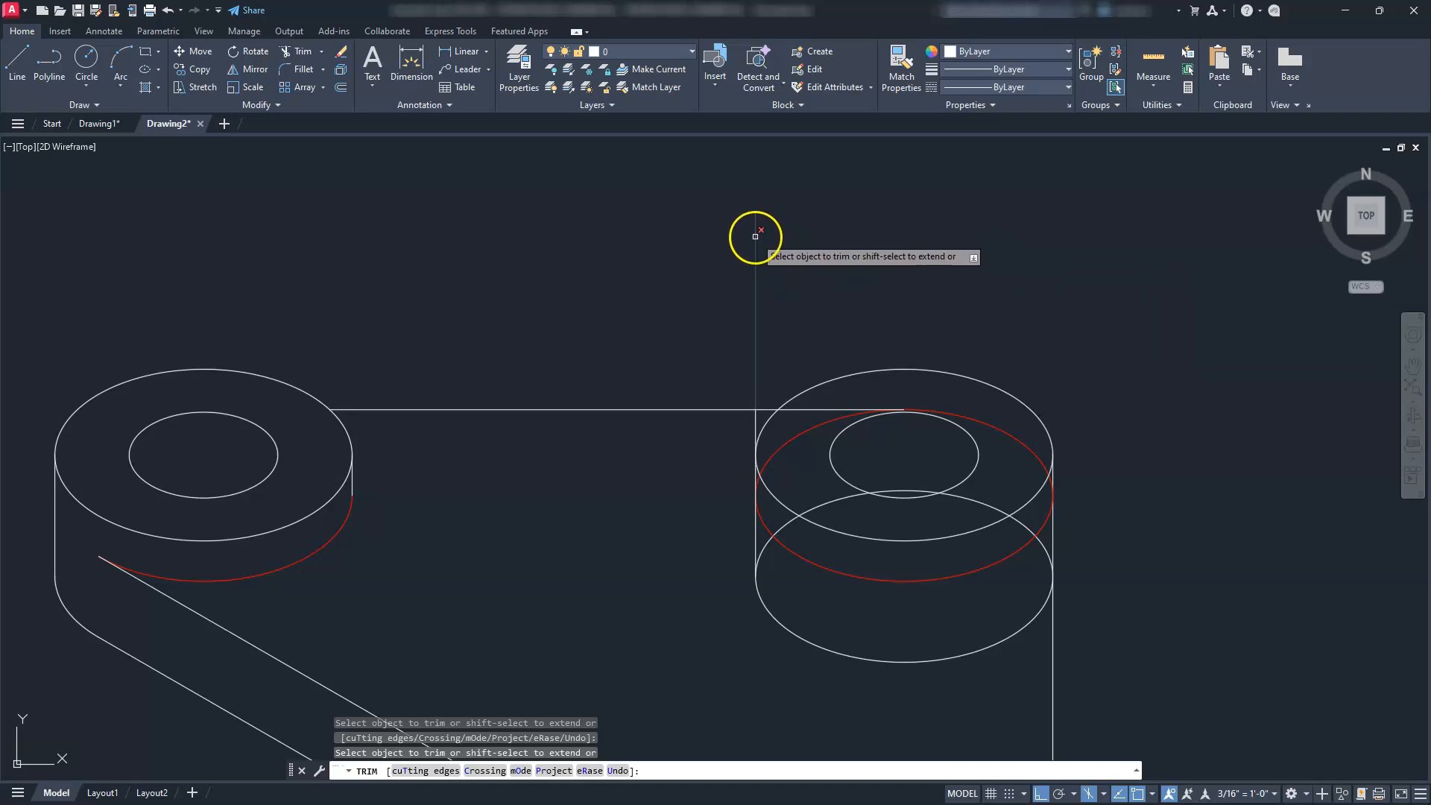
scroll(738, 412, "up", 5)
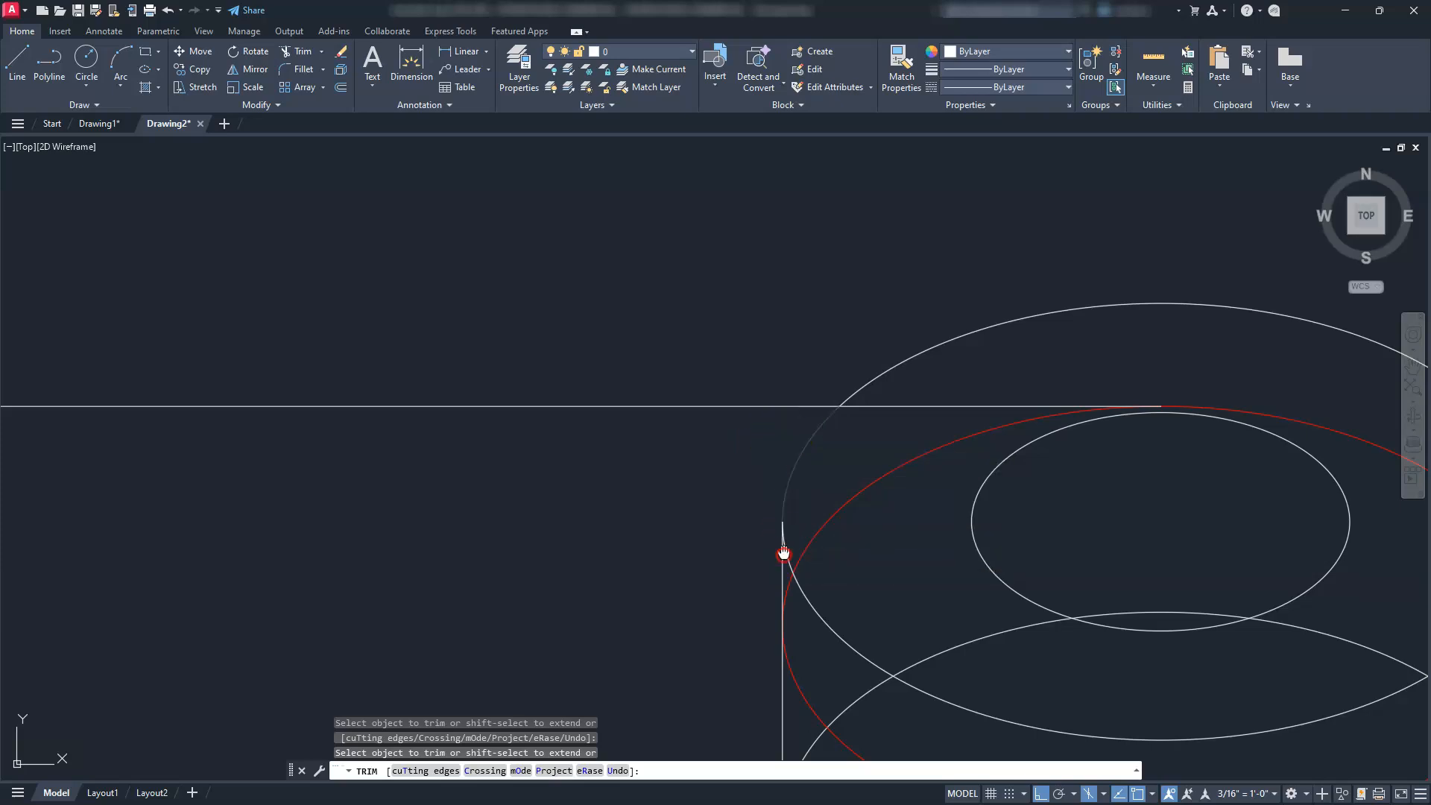
middle_click_drag(782, 550, 783, 283)
left_click(783, 465)
scroll(735, 334, "down", 5)
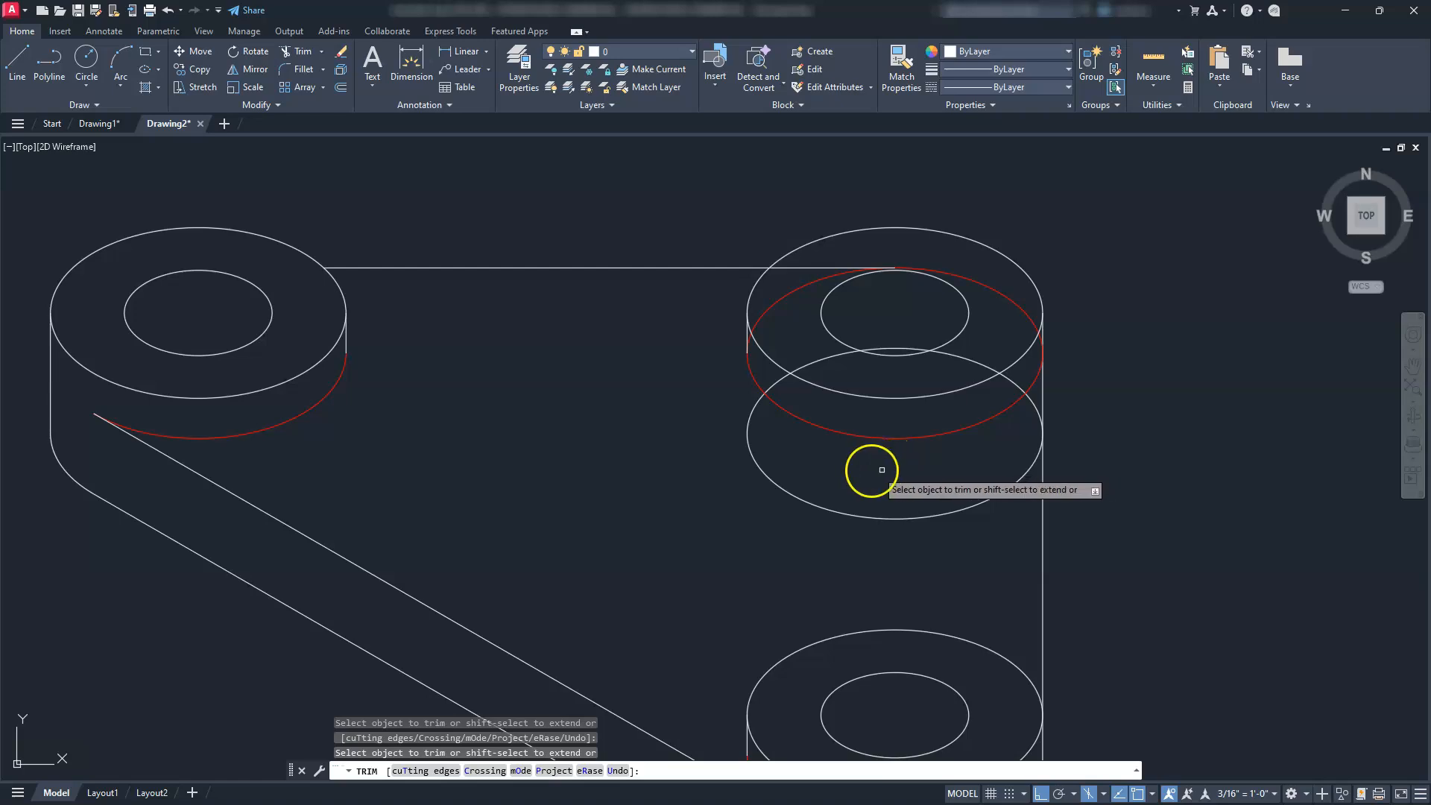
Trim the hidden back portions of the red isocircle at the upper-right boss, keeping its front arc from side to side.
scroll(779, 328, "up", 4)
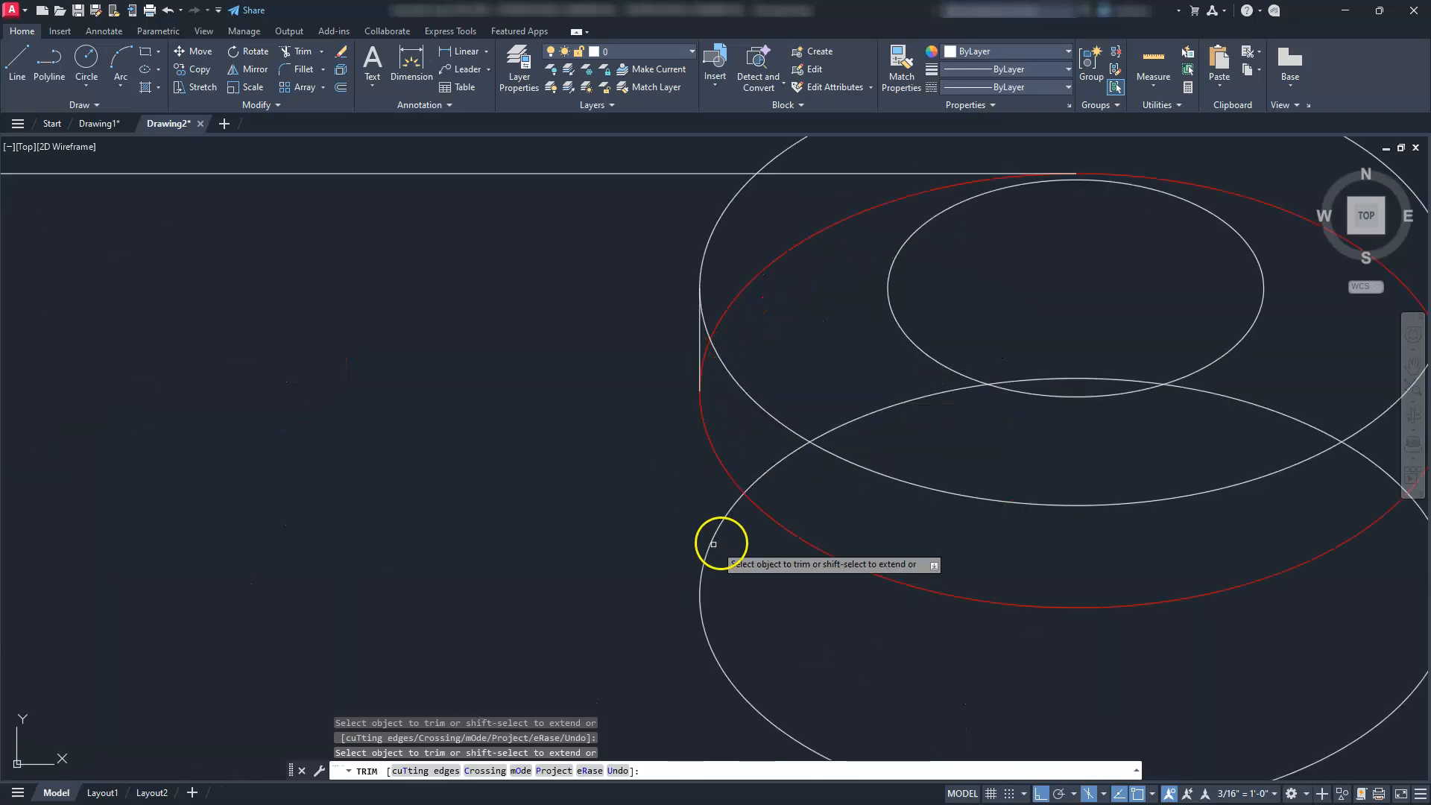
scroll(727, 540, "down", 2)
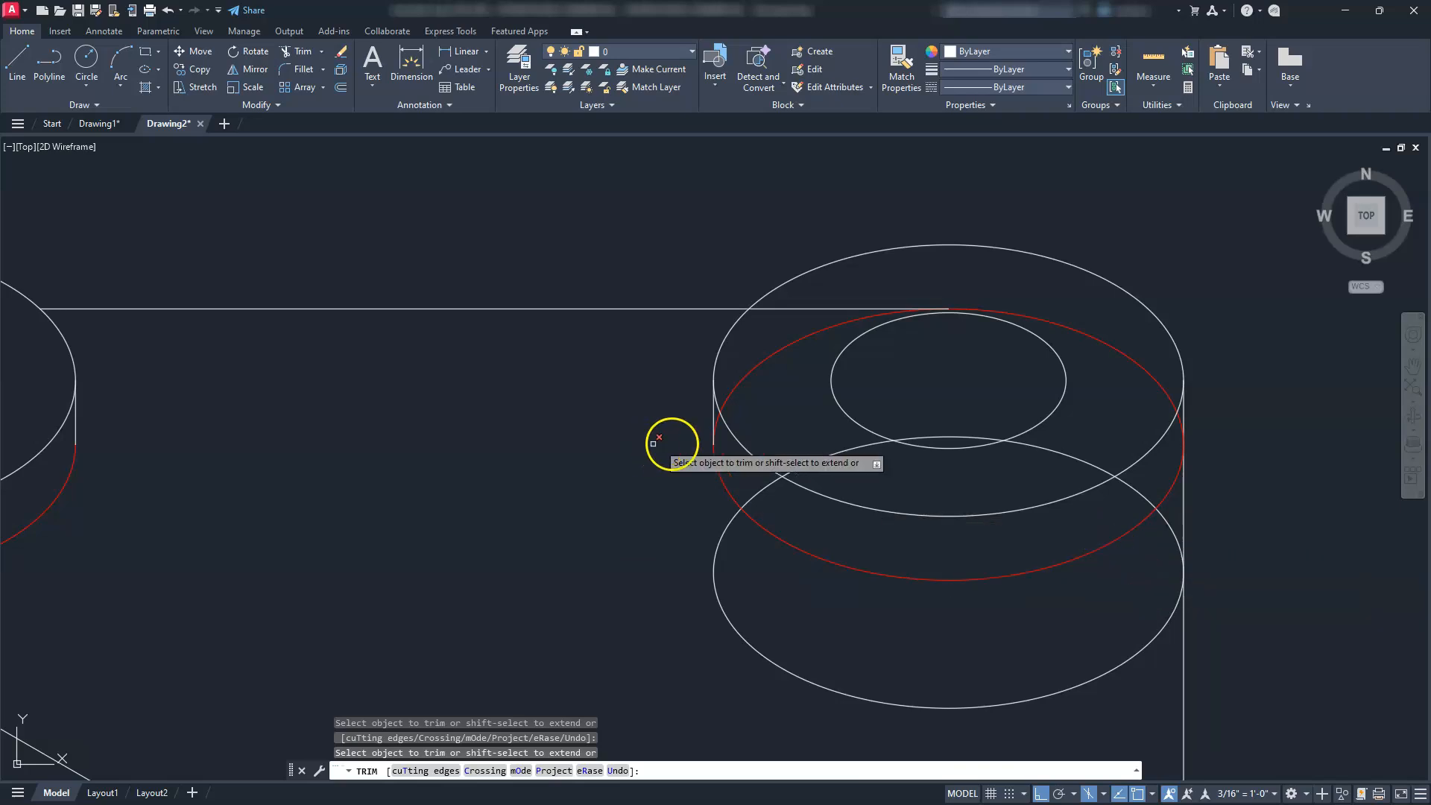
scroll(709, 432, "up", 6)
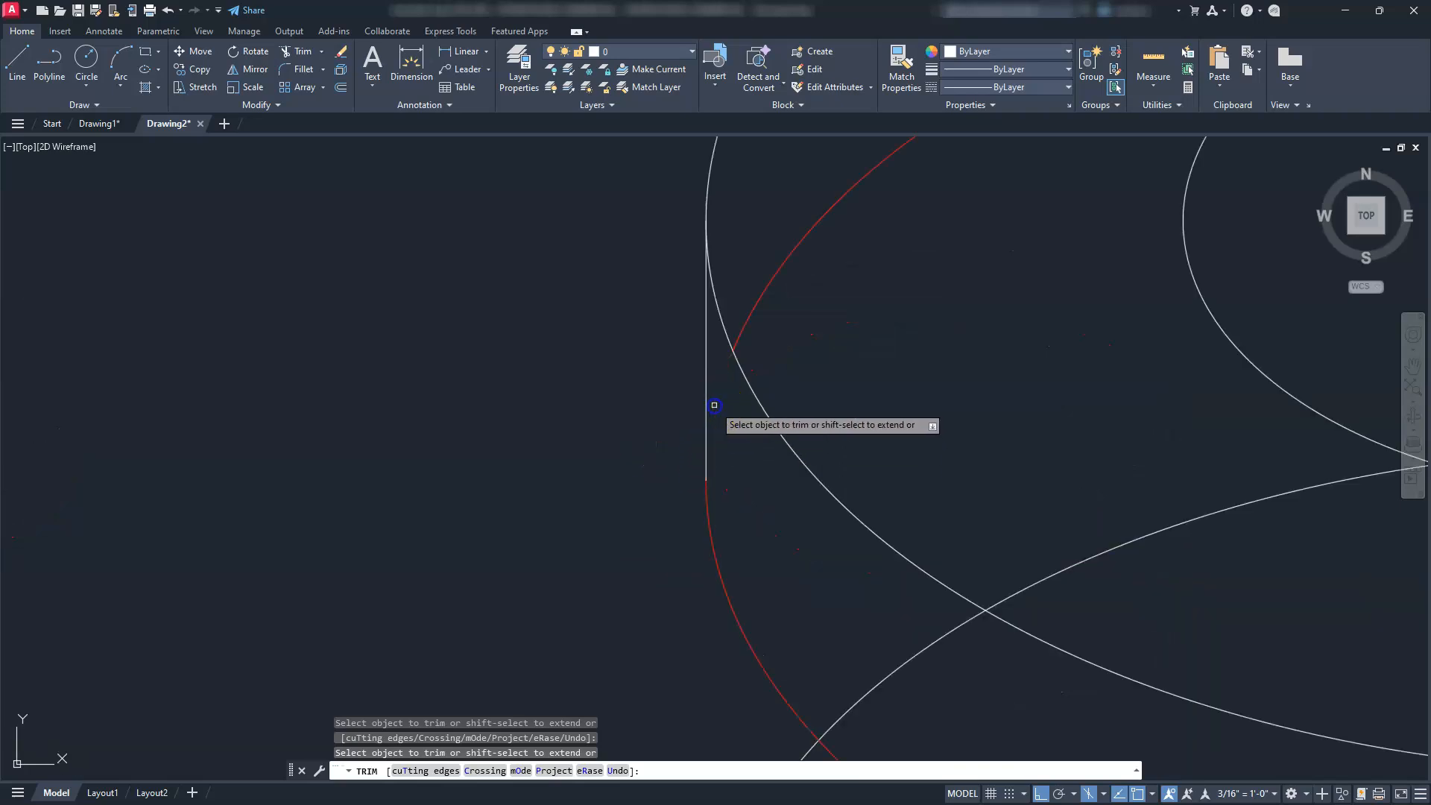
left_click(744, 324)
scroll(884, 326, "down", 4)
middle_click_drag(914, 310, 518, 482)
scroll(868, 337, "up", 2)
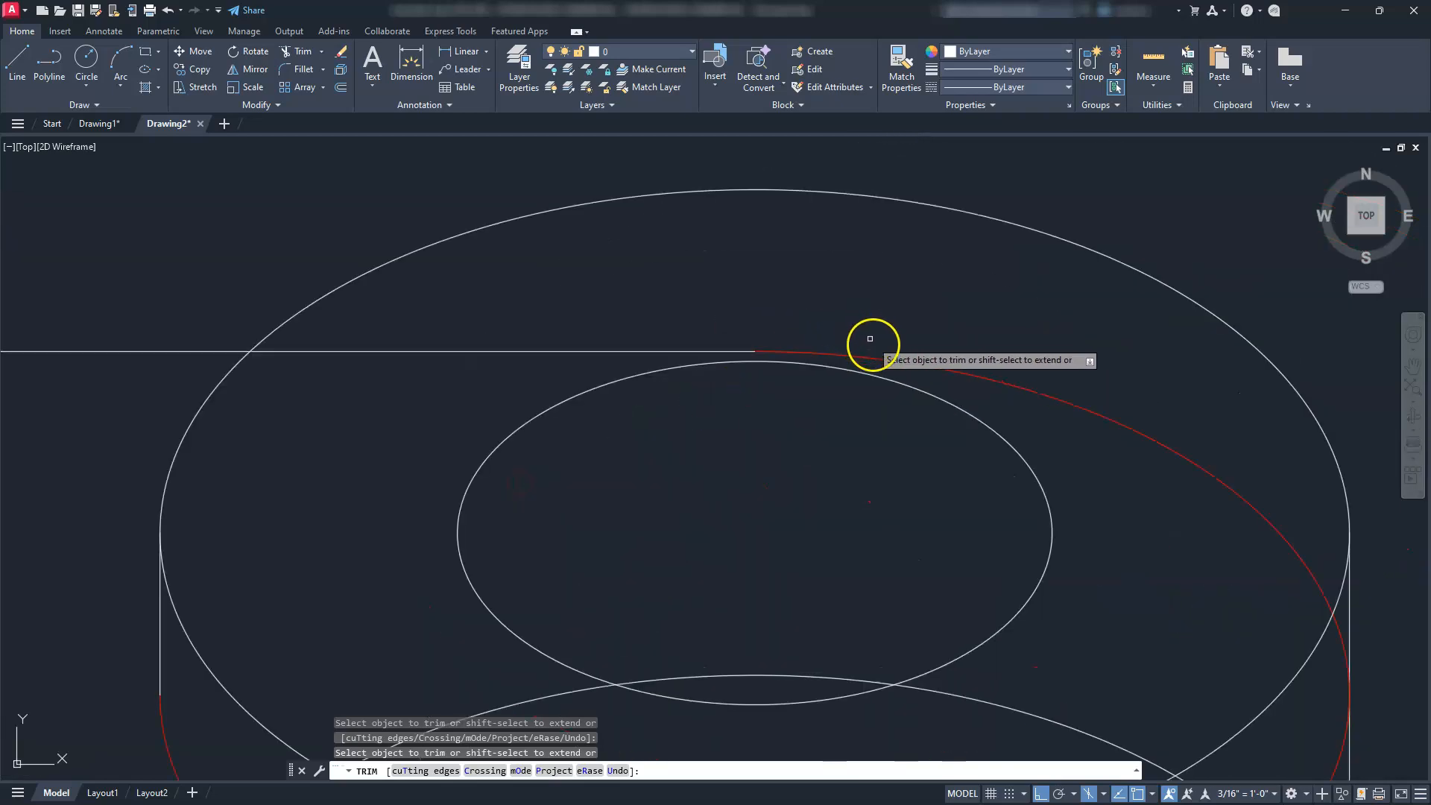
left_click(870, 352)
scroll(952, 356, "down", 2)
middle_click_drag(1107, 489, 729, 326)
scroll(840, 406, "up", 2)
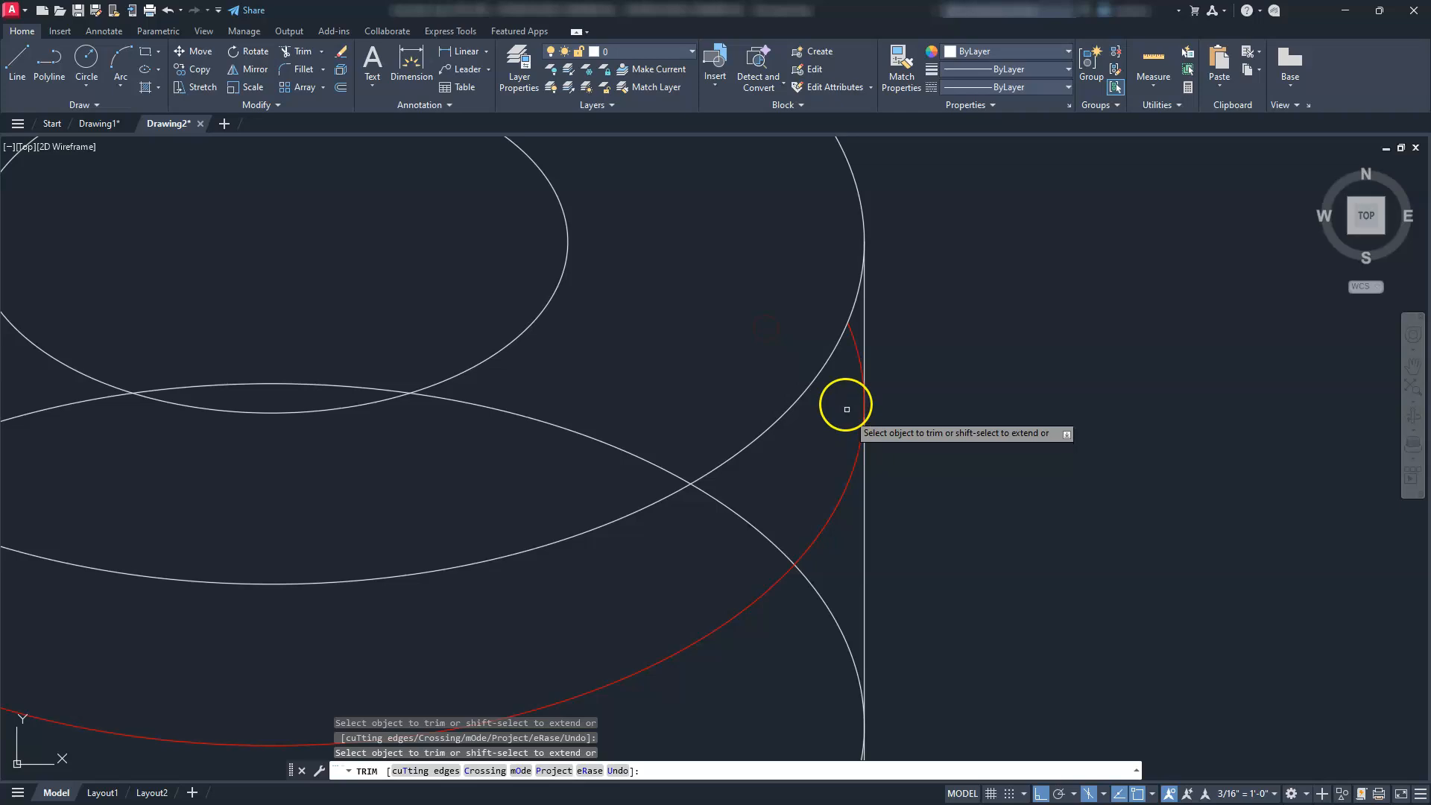
left_click(854, 349)
scroll(856, 349, "up", 2)
scroll(856, 350, "down", 3)
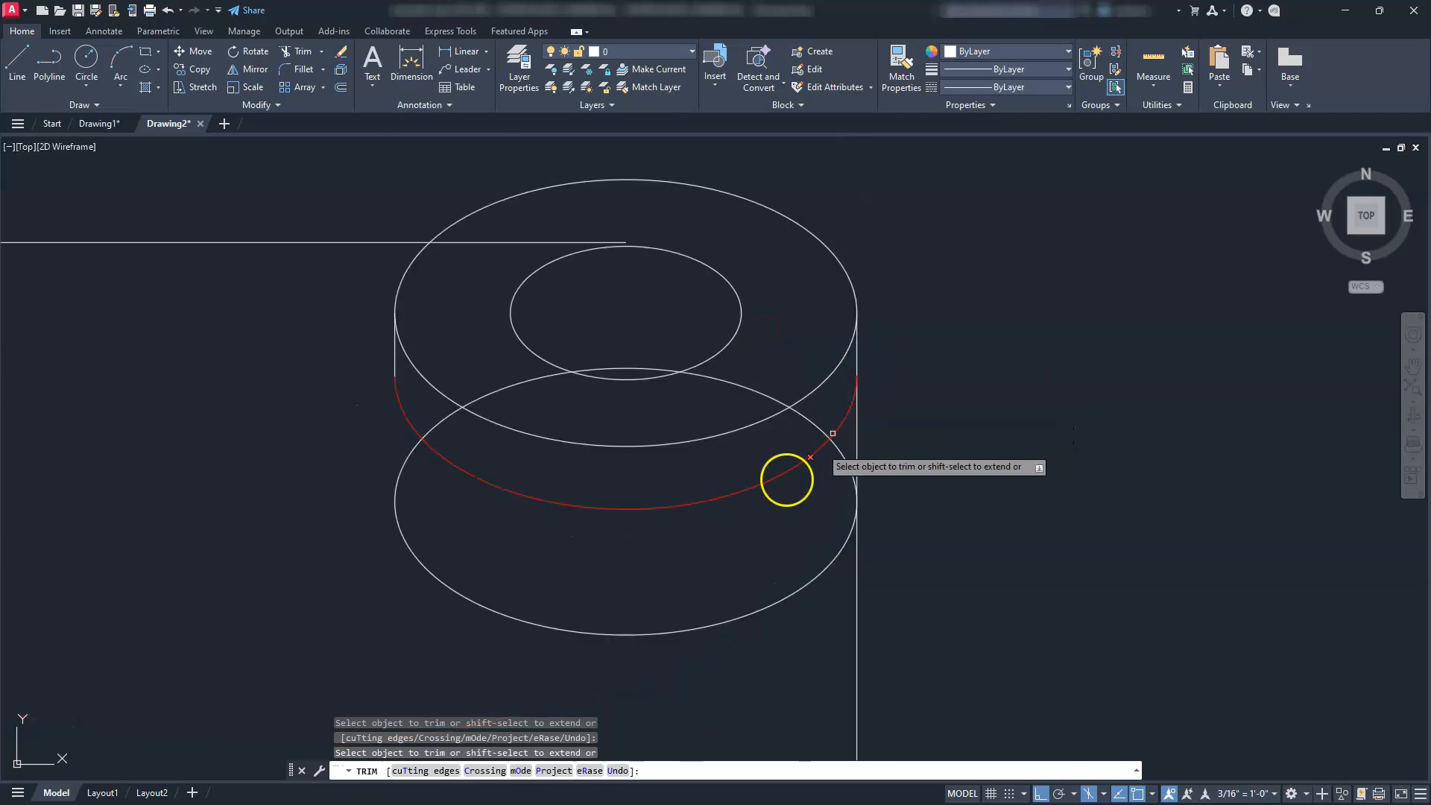
Trim the horizontal edge line inside the upper-right boss's top isocircle and erase that boss's lowest isocircle.
left_click(578, 242)
scroll(533, 297, "down", 3)
middle_click_drag(509, 394, 696, 436)
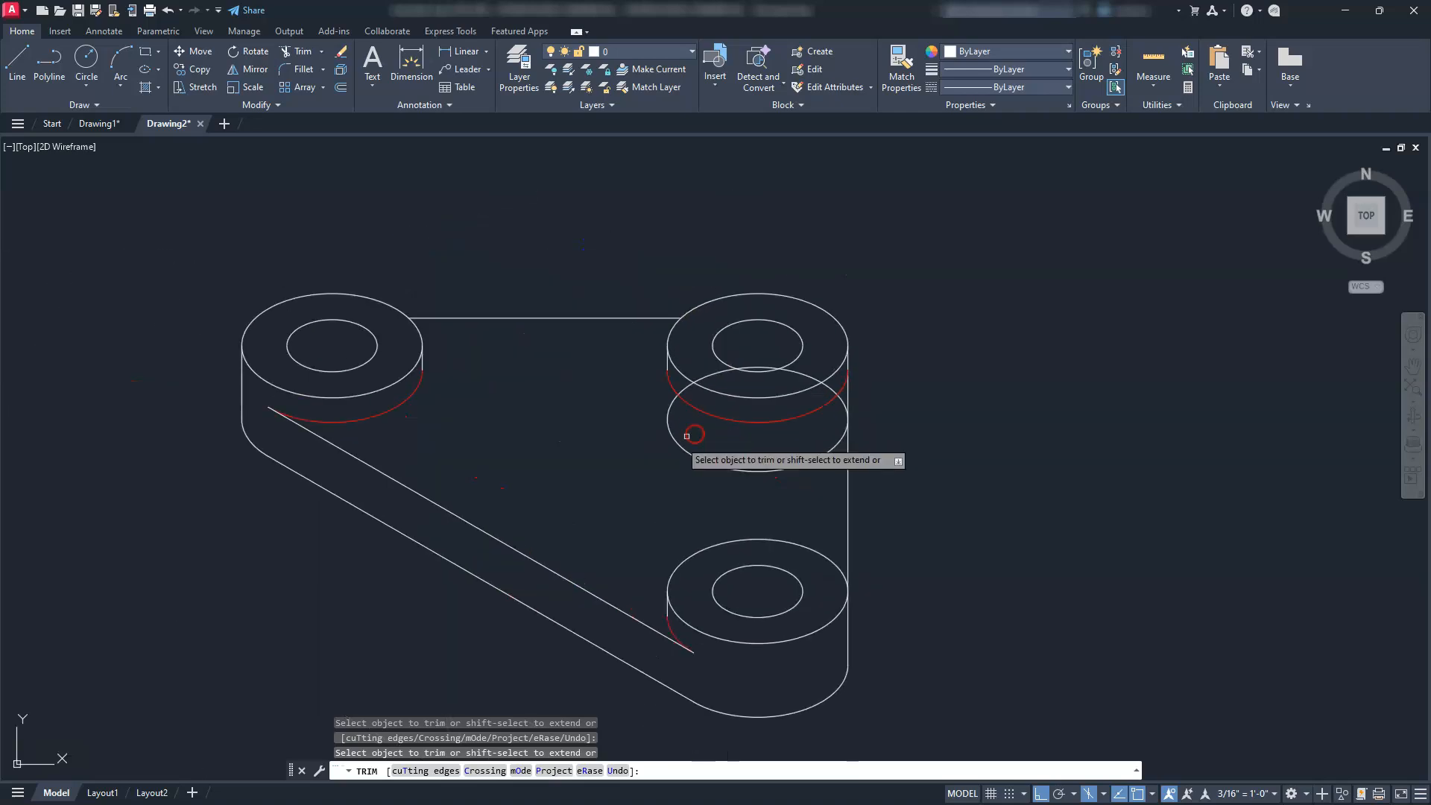
key("Escape")
key("Escape")
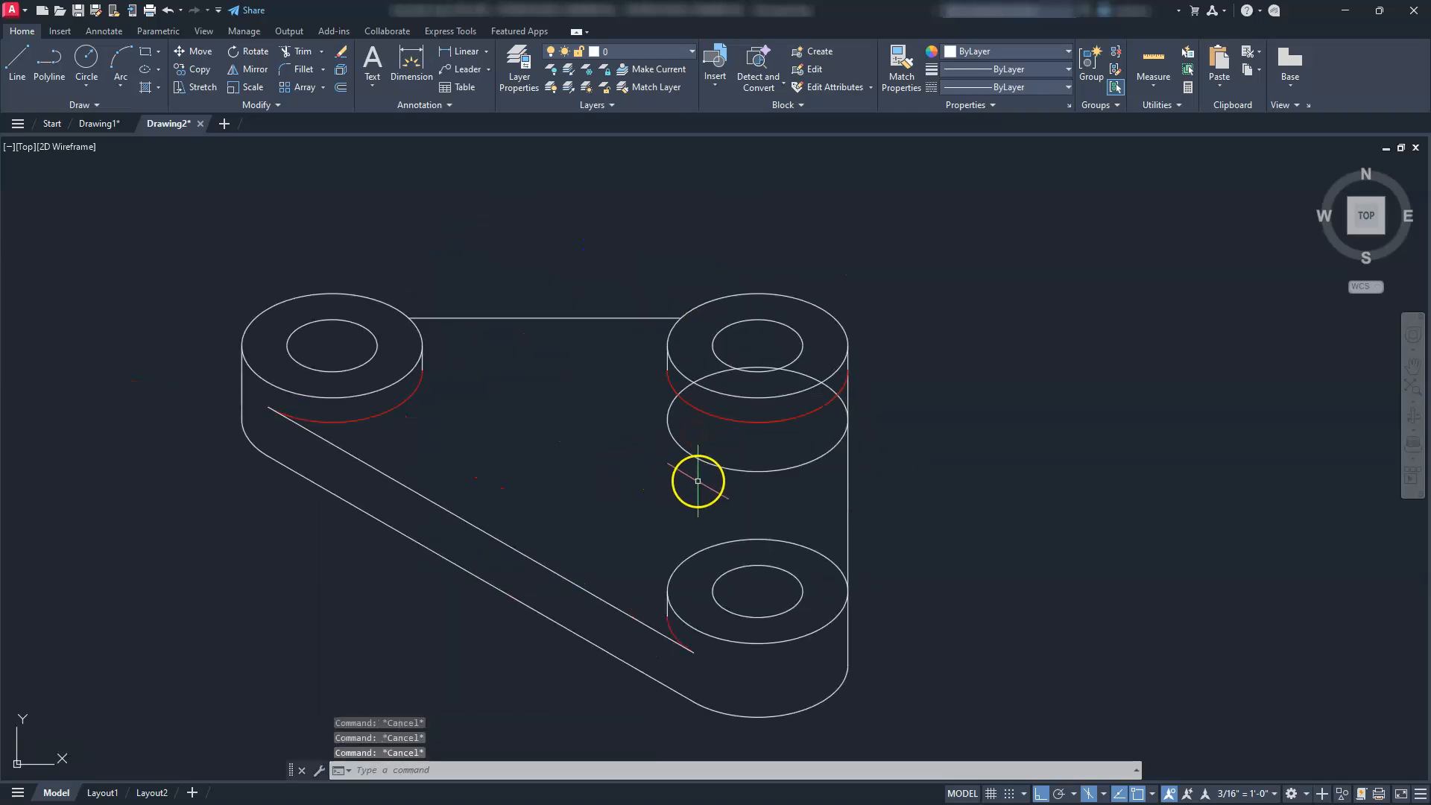
left_click(704, 461)
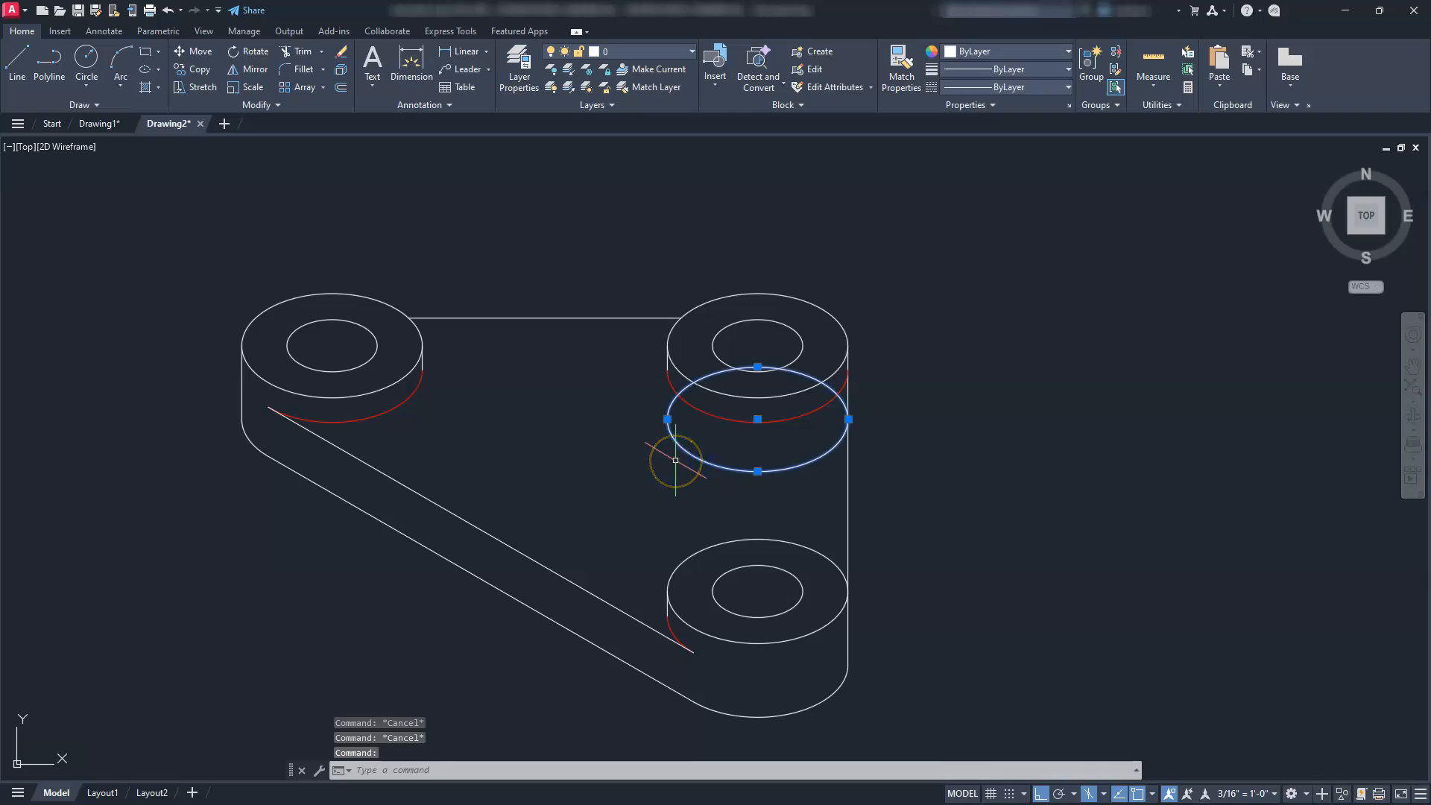
key("Delete")
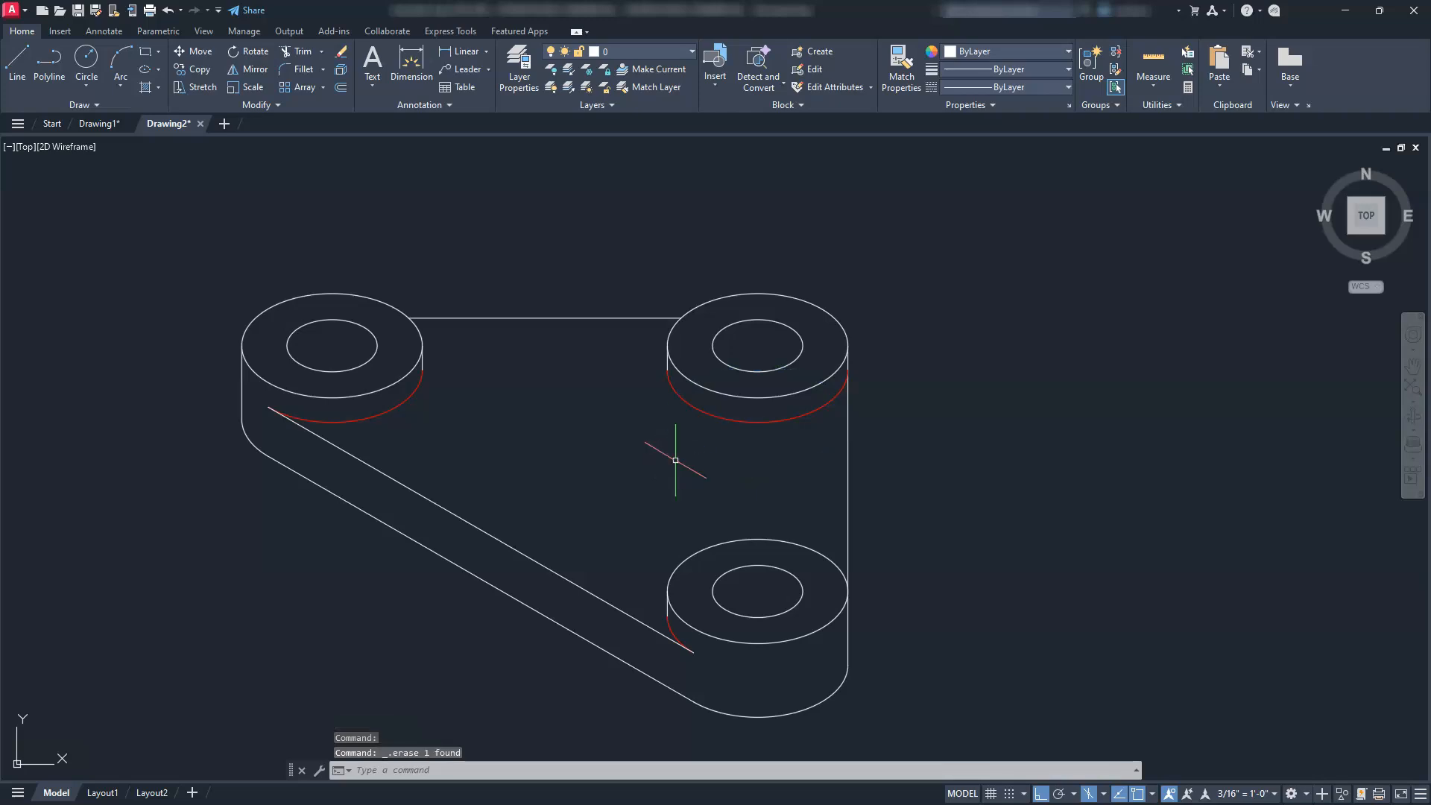
Set the color of all geometry in the bracket's isometric view to ByLayer.
scroll(665, 450, "down", 3)
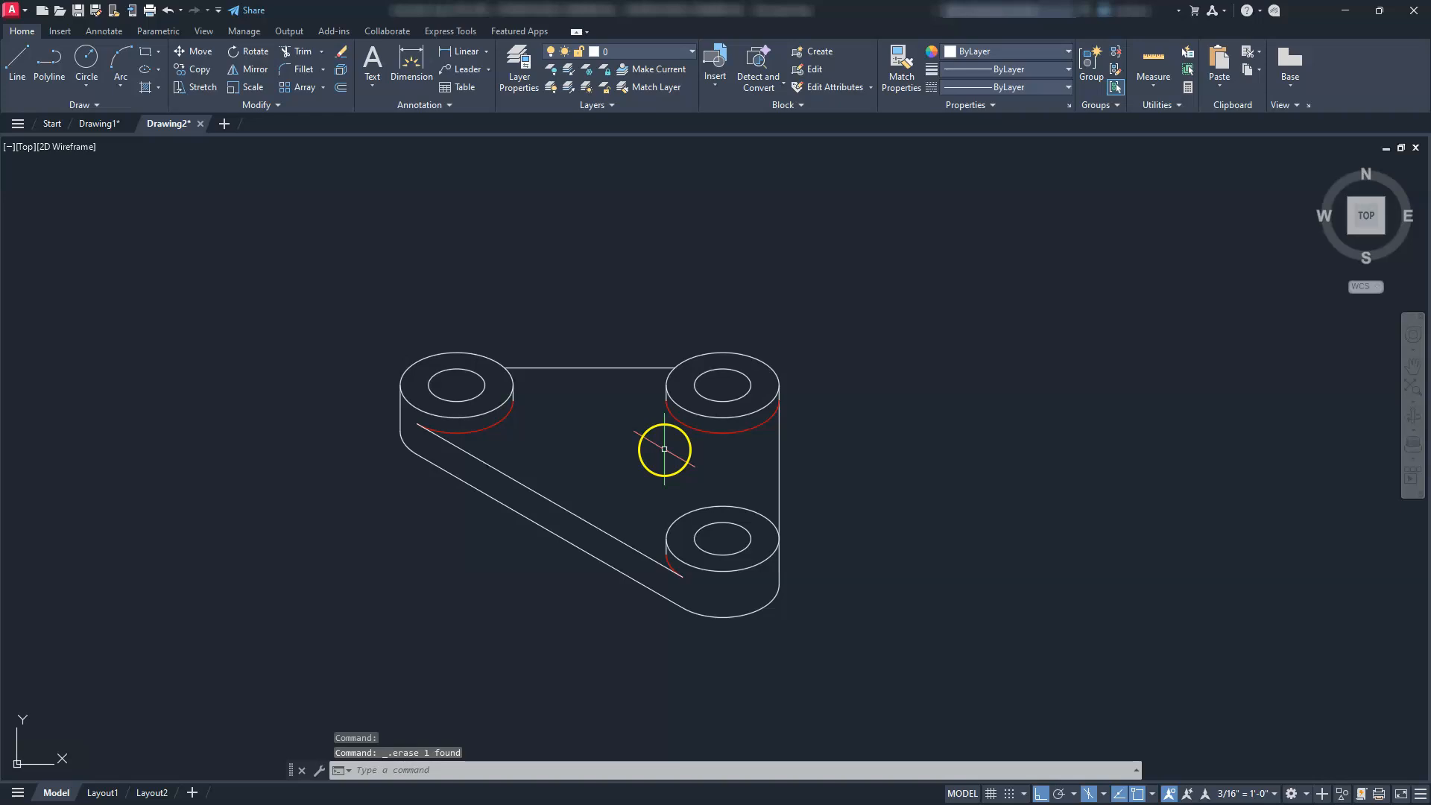
left_click(473, 265)
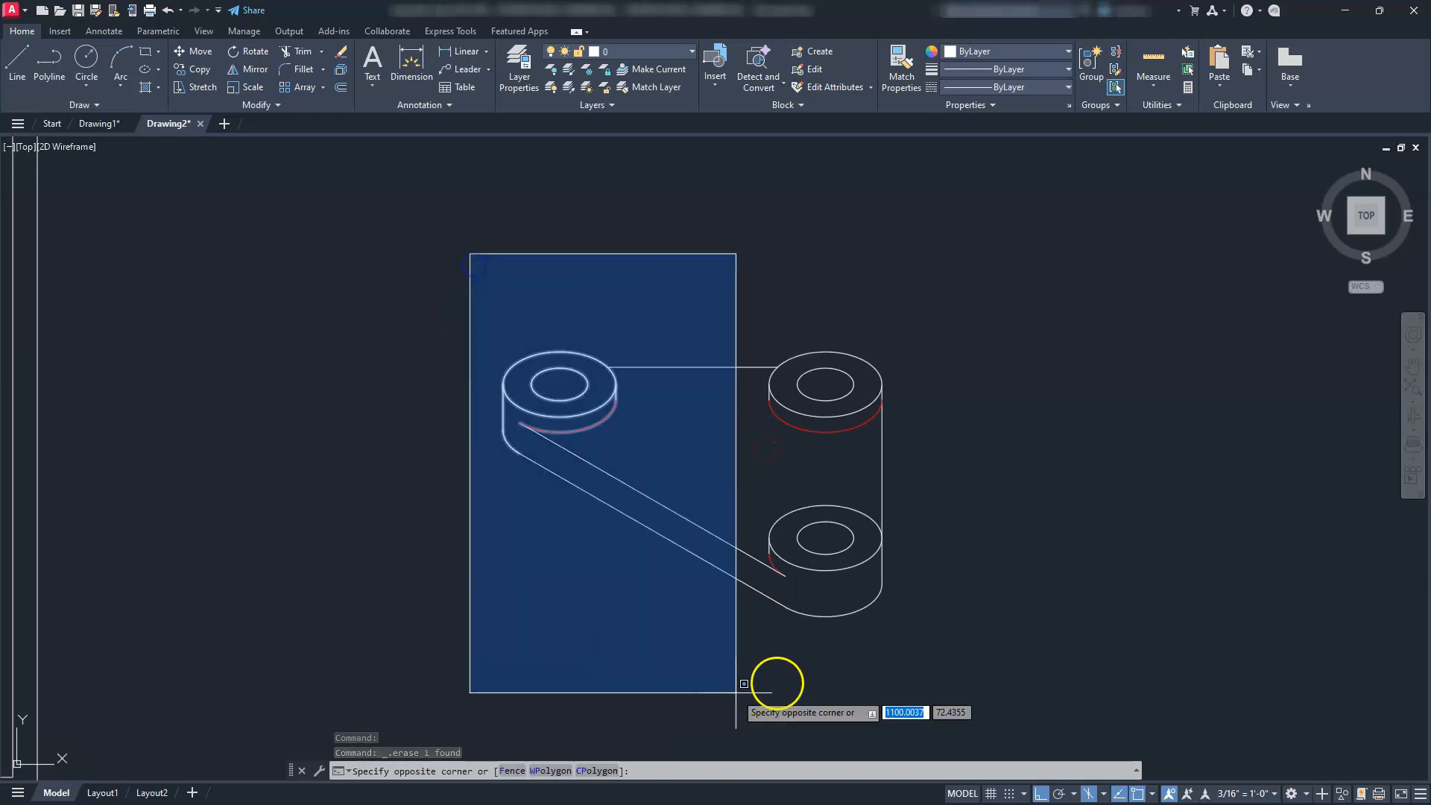
left_click(906, 650)
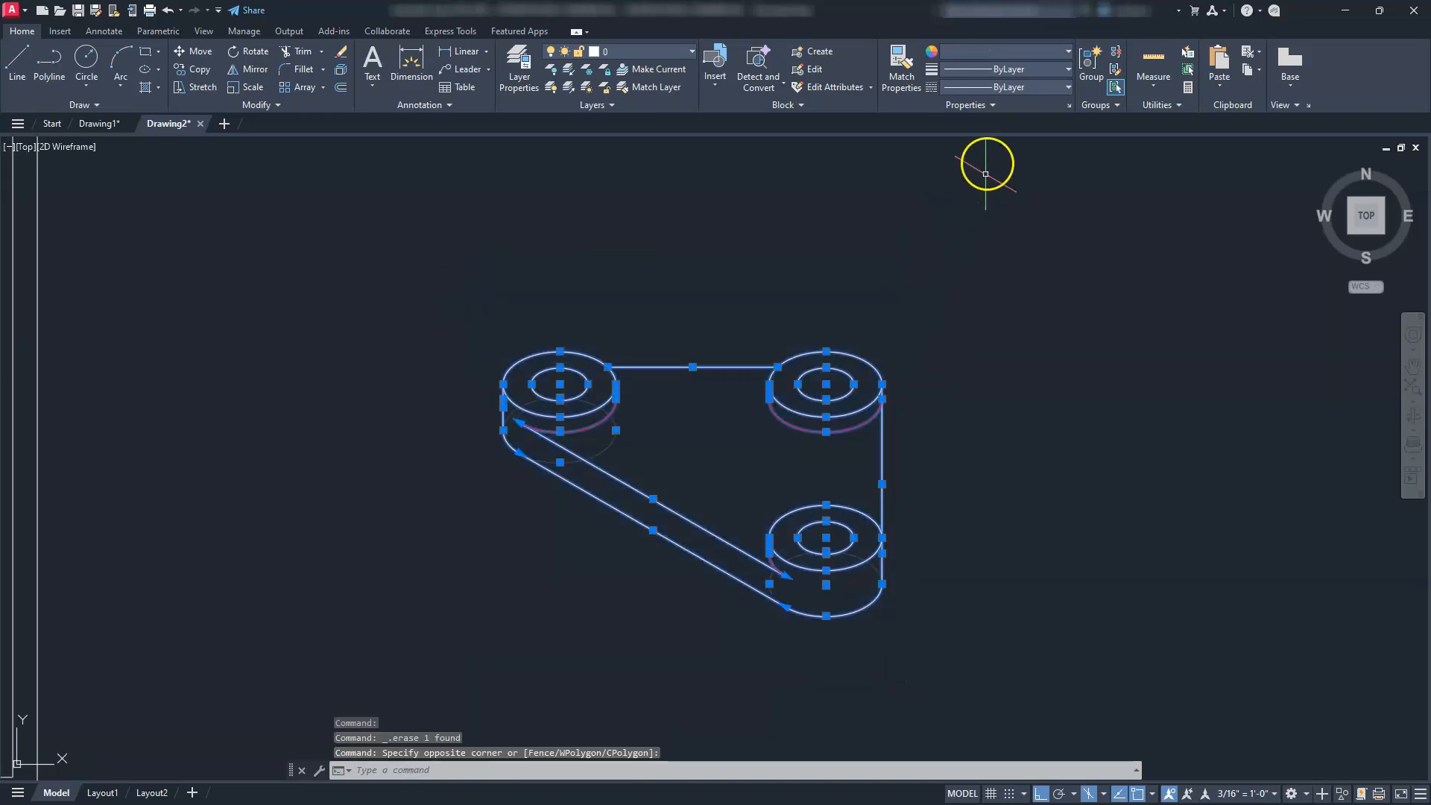
left_click(990, 52)
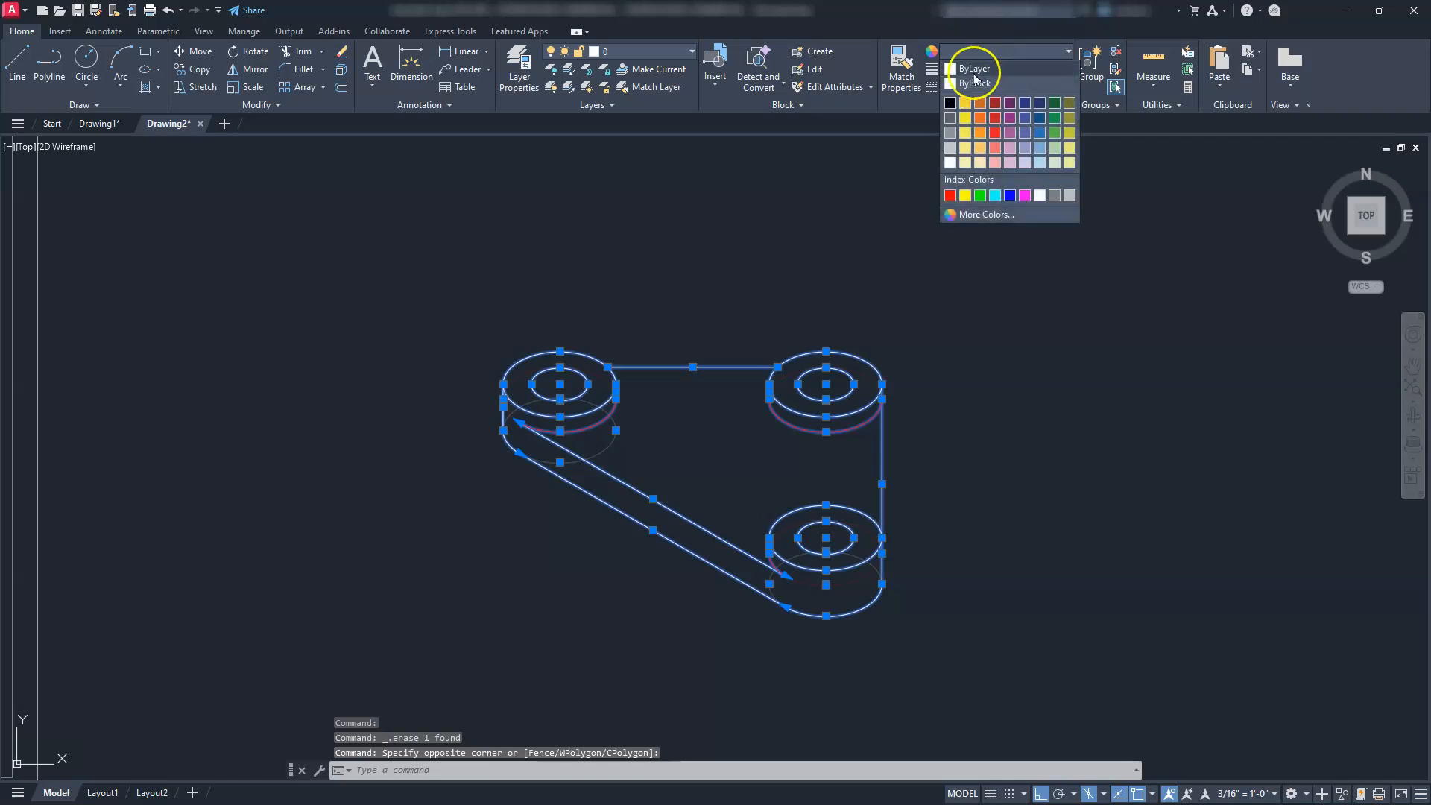
left_click(975, 69)
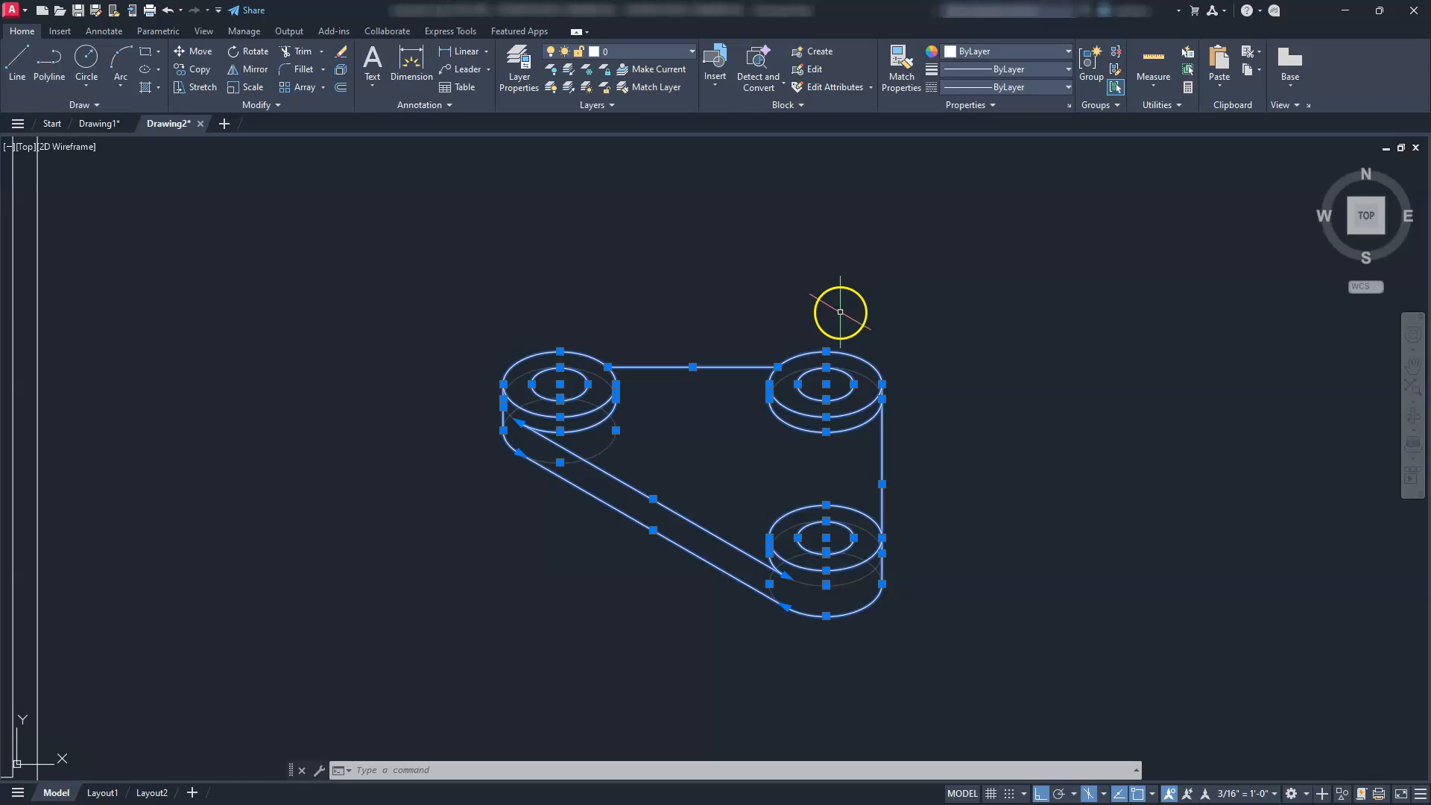
key("Escape")
key("Escape")
key("Escape")
key("Escape")
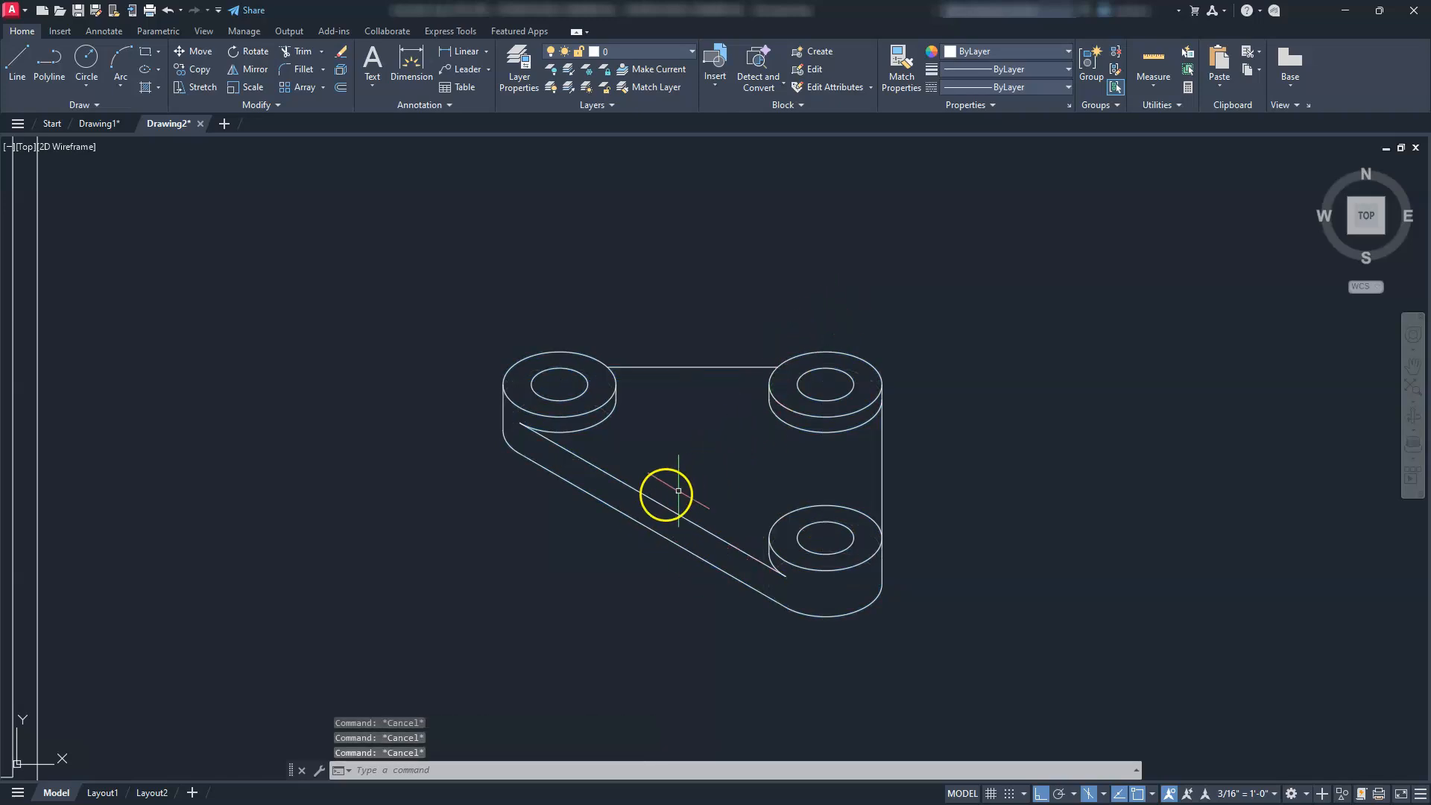
Draw a vertical line 49.8 long upward from the midpoint of the bracket's lower inclined edge.
scroll(687, 534, "up", 3)
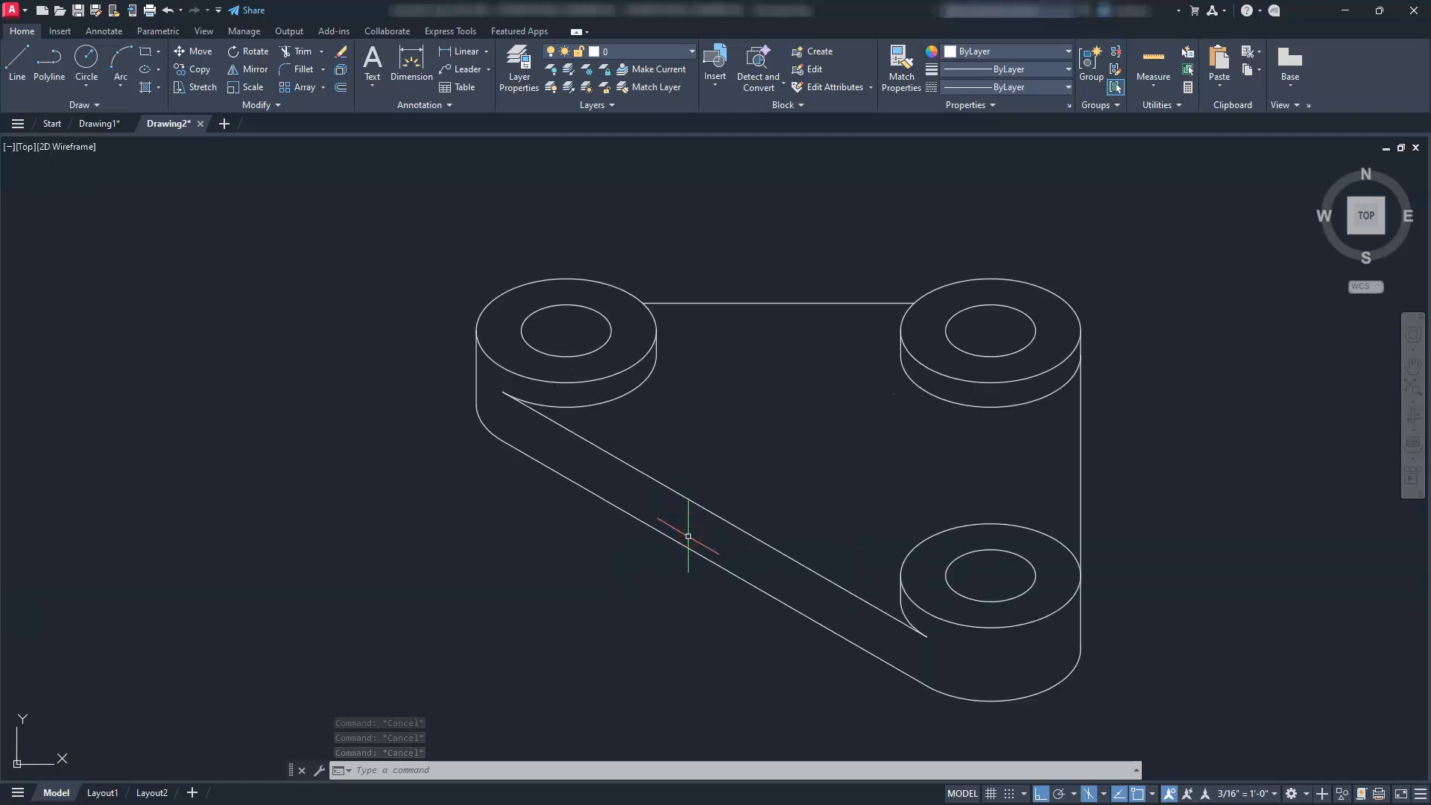
key("Escape")
key("Escape")
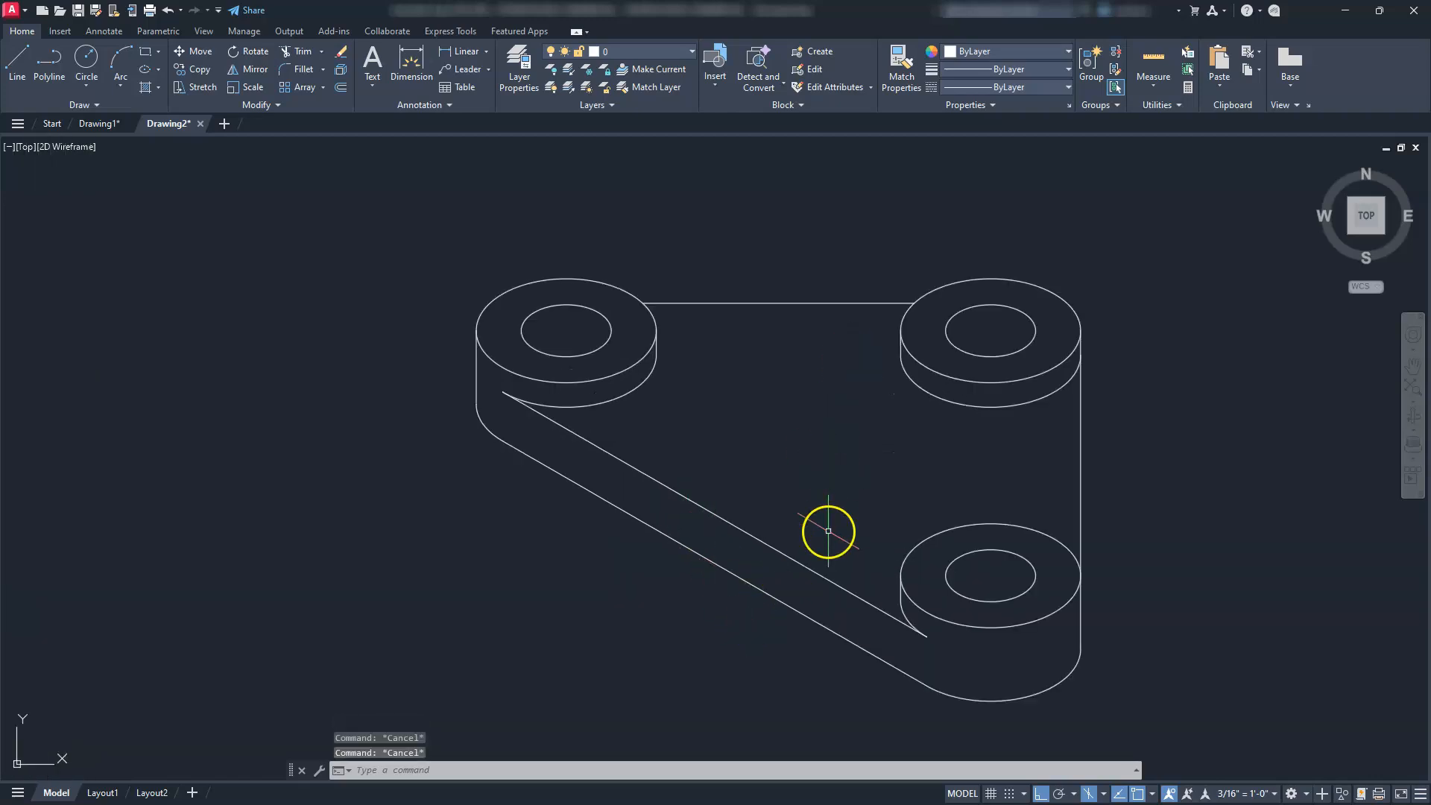
type("l")
key("Return")
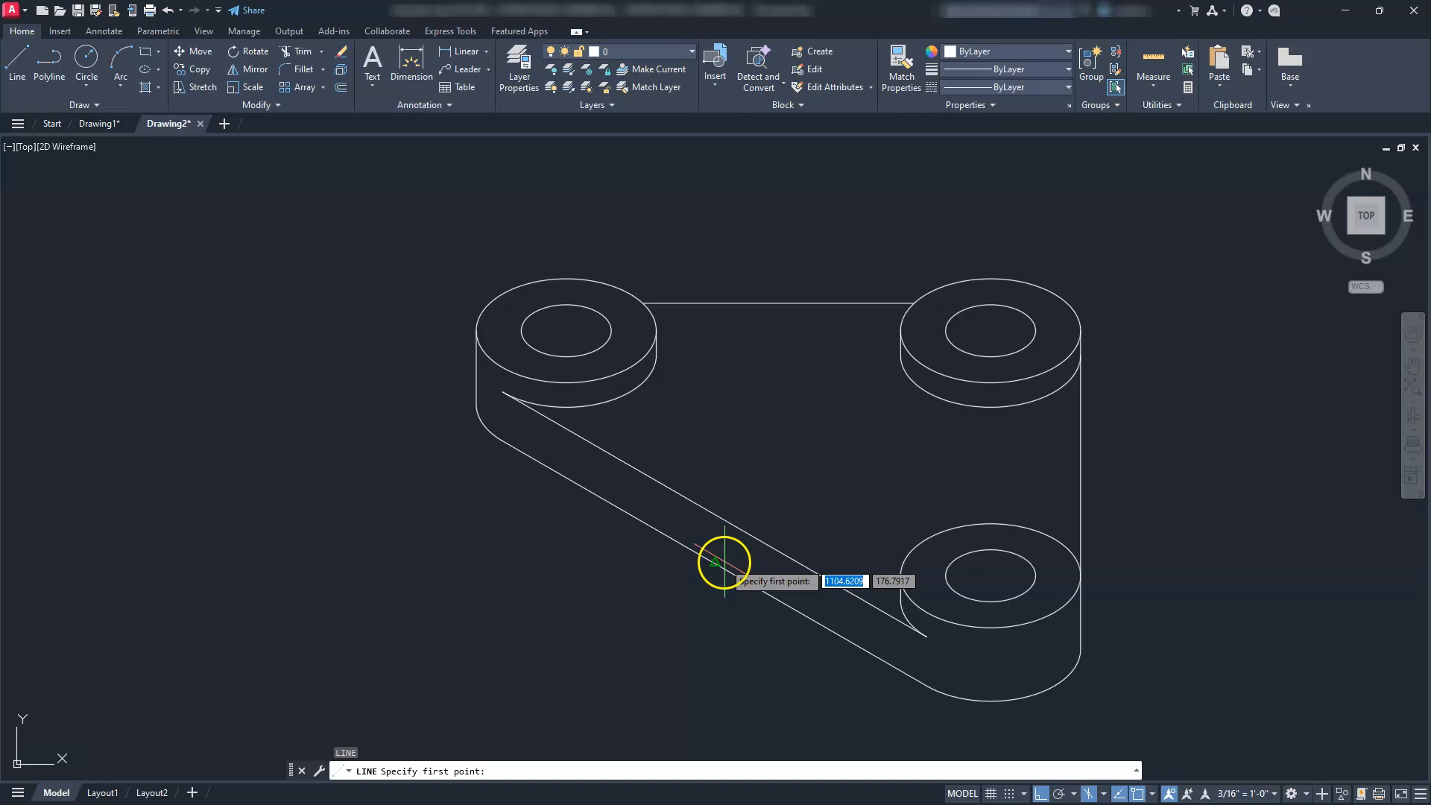
left_click(717, 562)
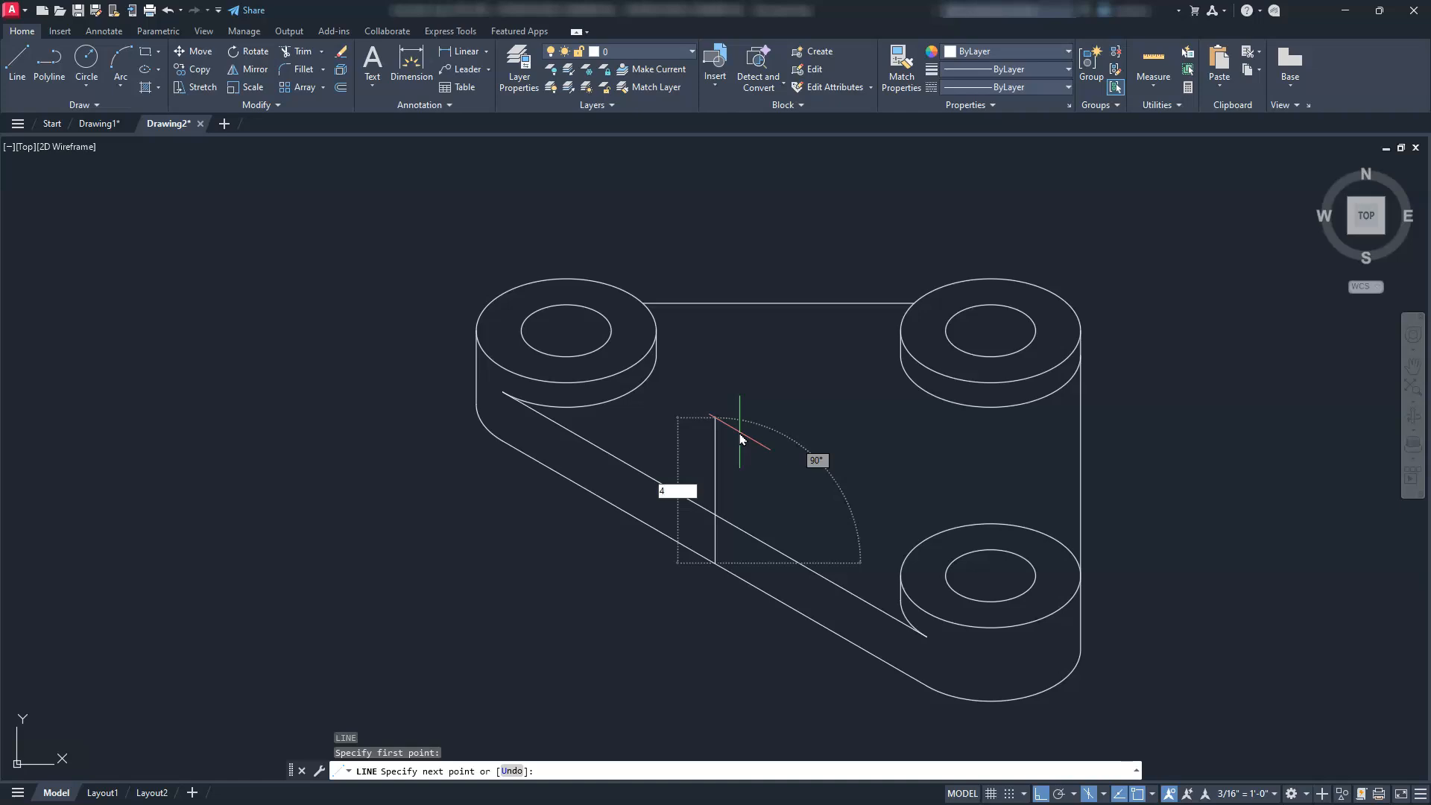
type("49.8")
key("Return")
key("Escape")
key("Escape")
key("Escape")
Draw an isocircle of radius 20 centered on the upper end of the new vertical line.
scroll(720, 440, "up", 4)
middle_click_drag(720, 442, 741, 366)
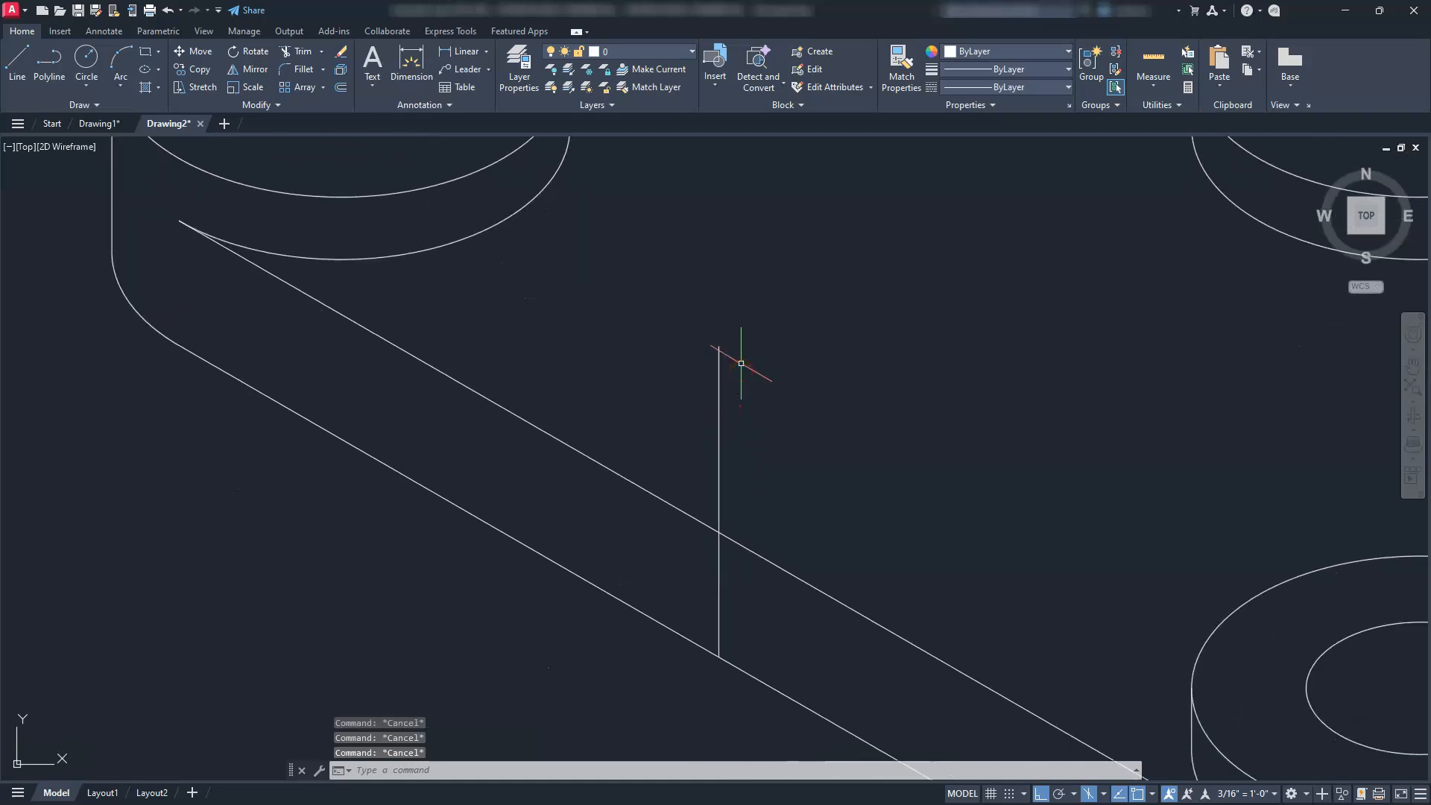
type("EL")
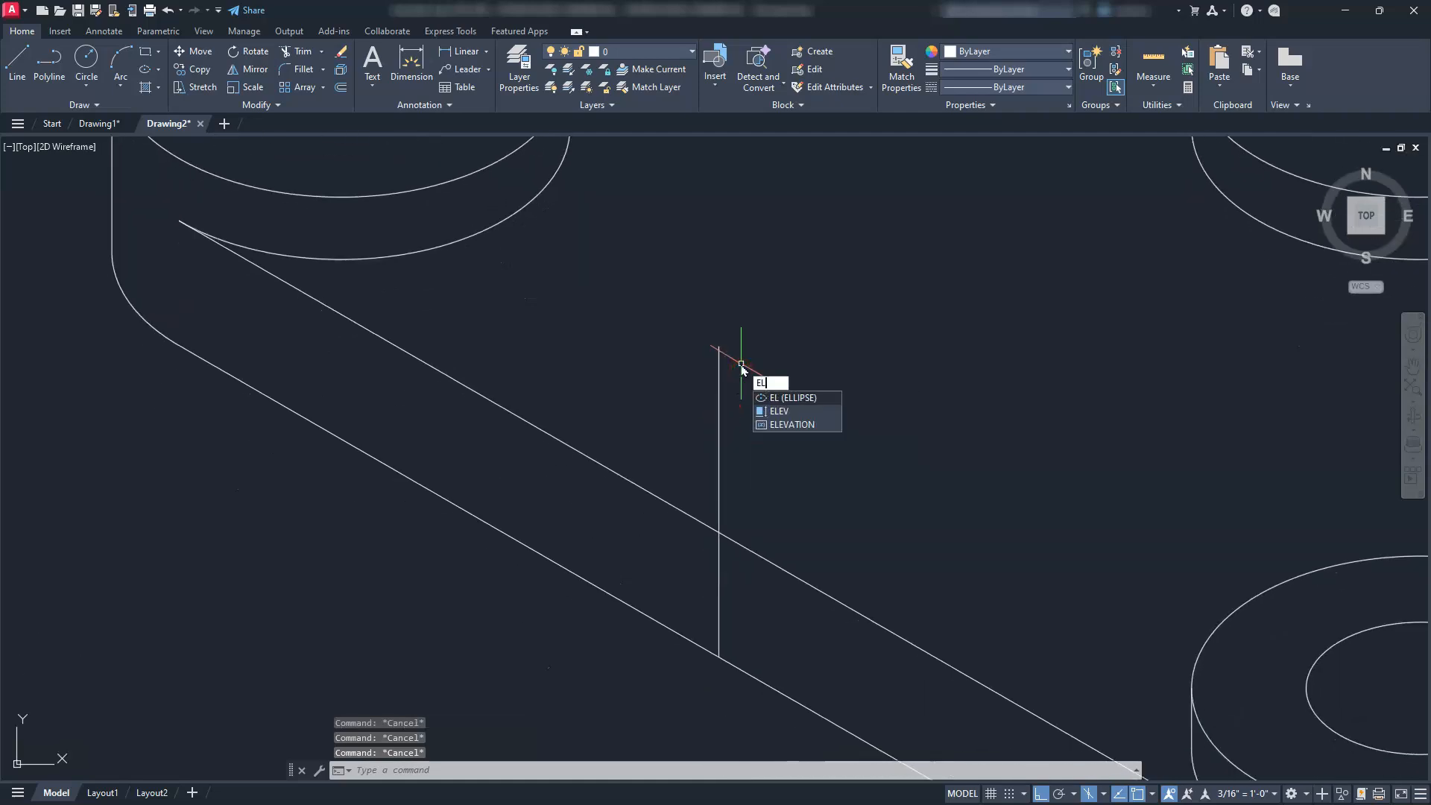
key("Return")
type("I")
key("Return")
left_click(719, 349)
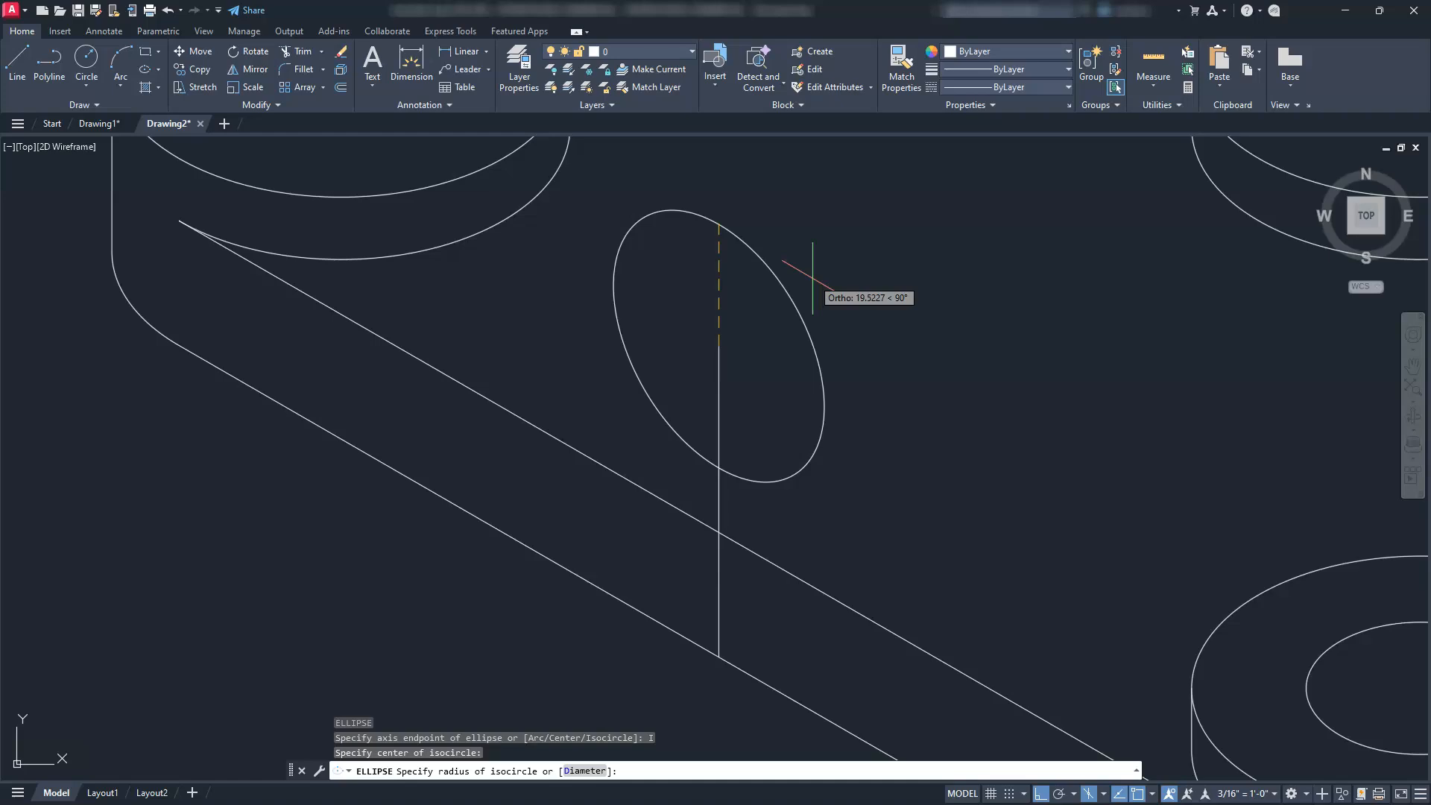
type("20")
key("Return")
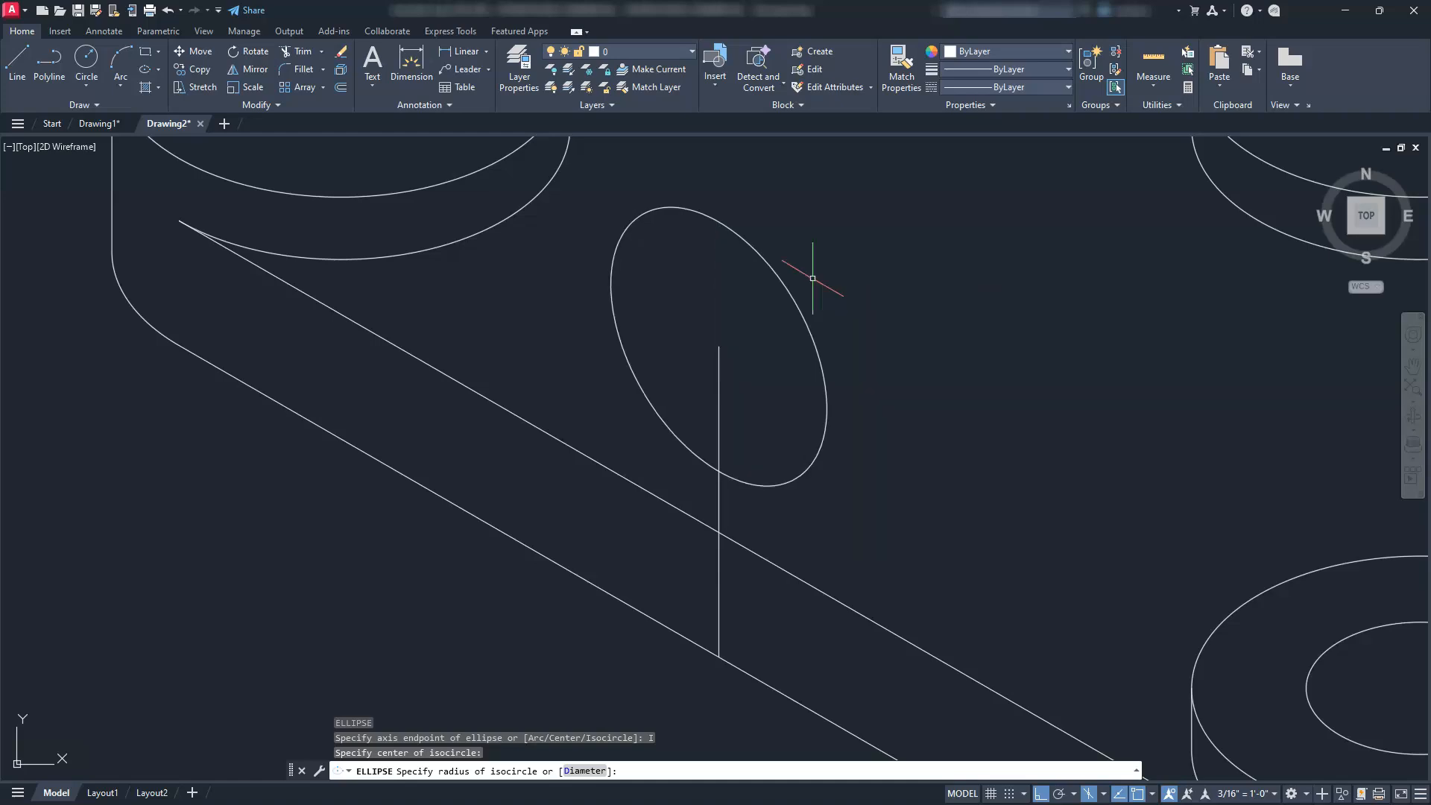
Draw a concentric isocircle of diameter 30 at the same center, inside the radius 20 isocircle.
key("Return")
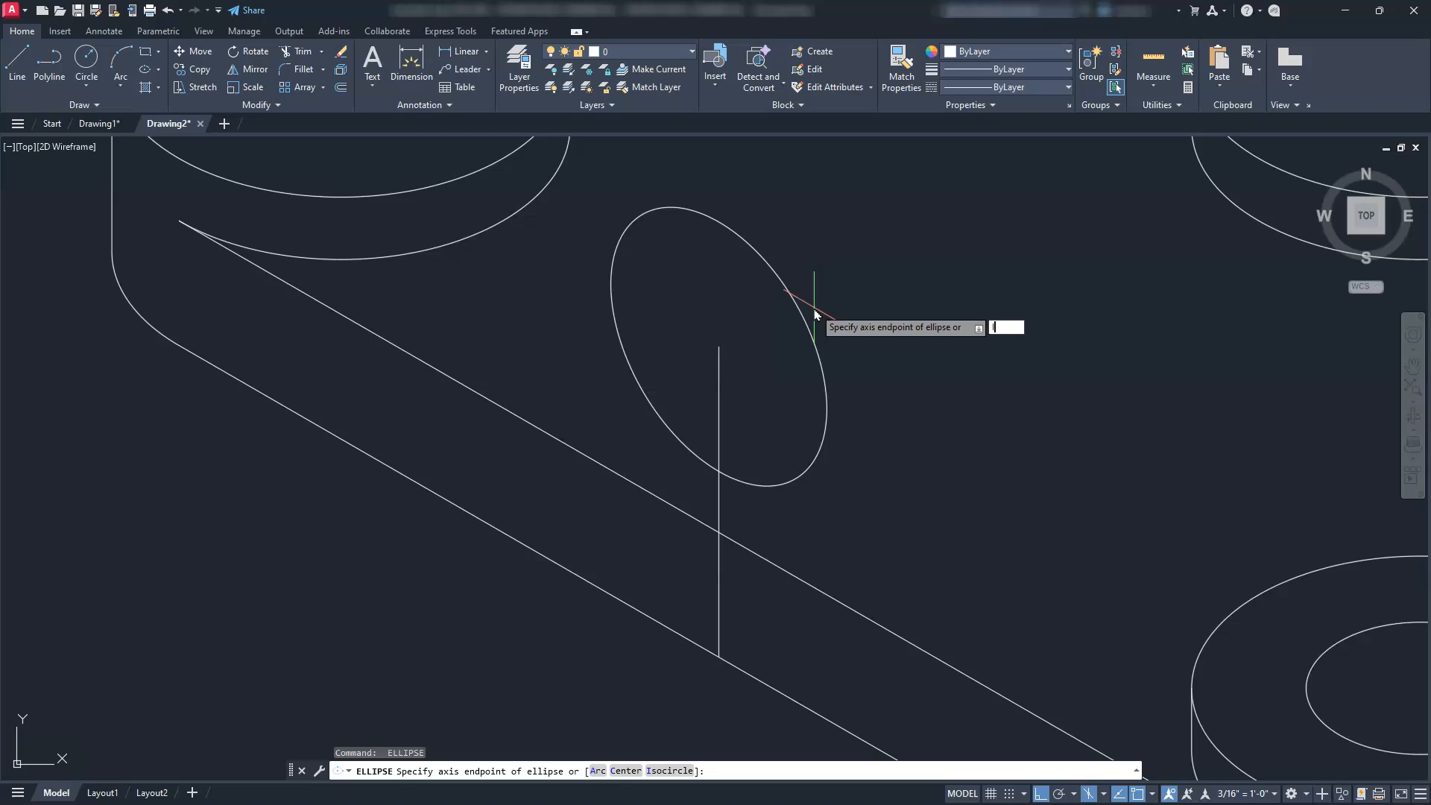
type("I")
key("Return")
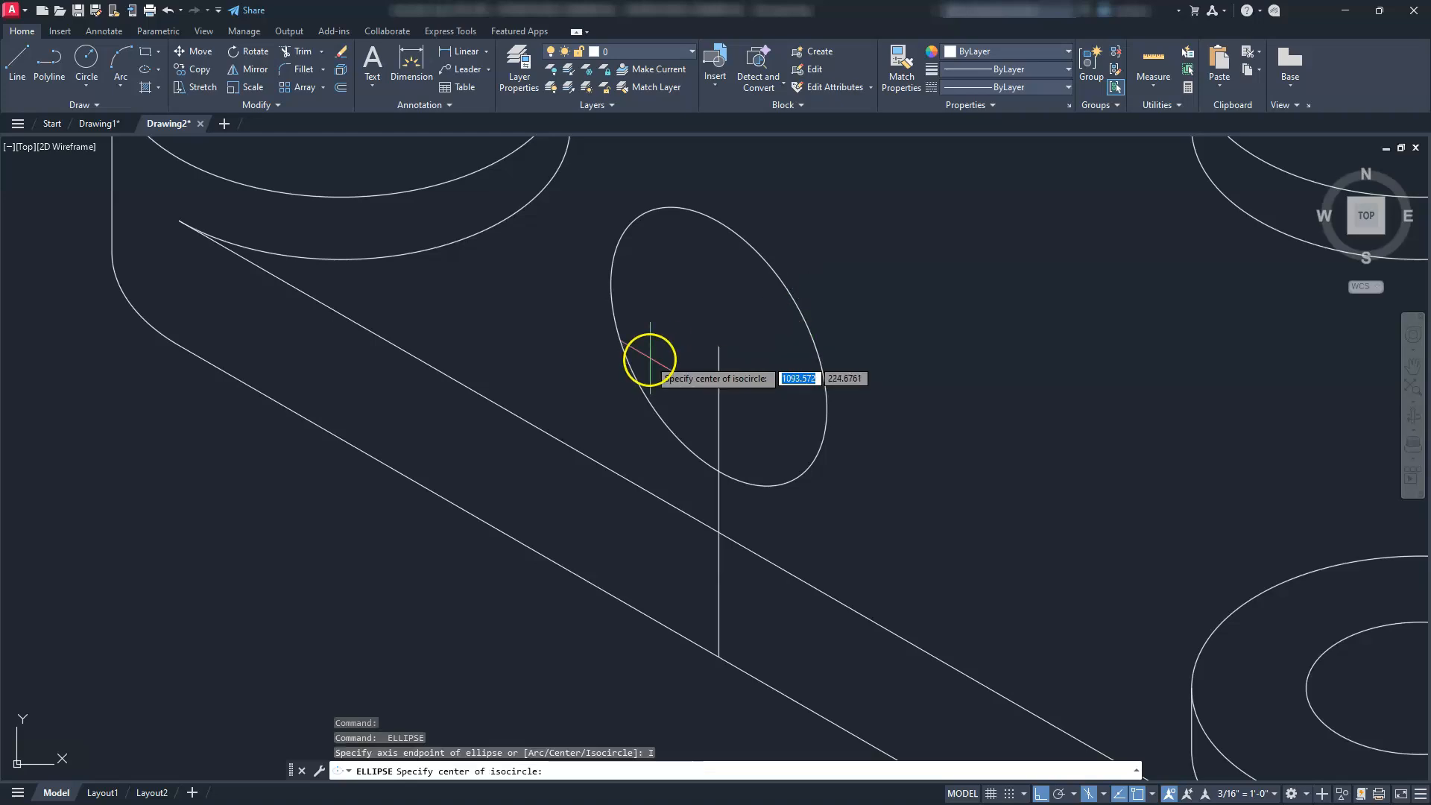
left_click(718, 347)
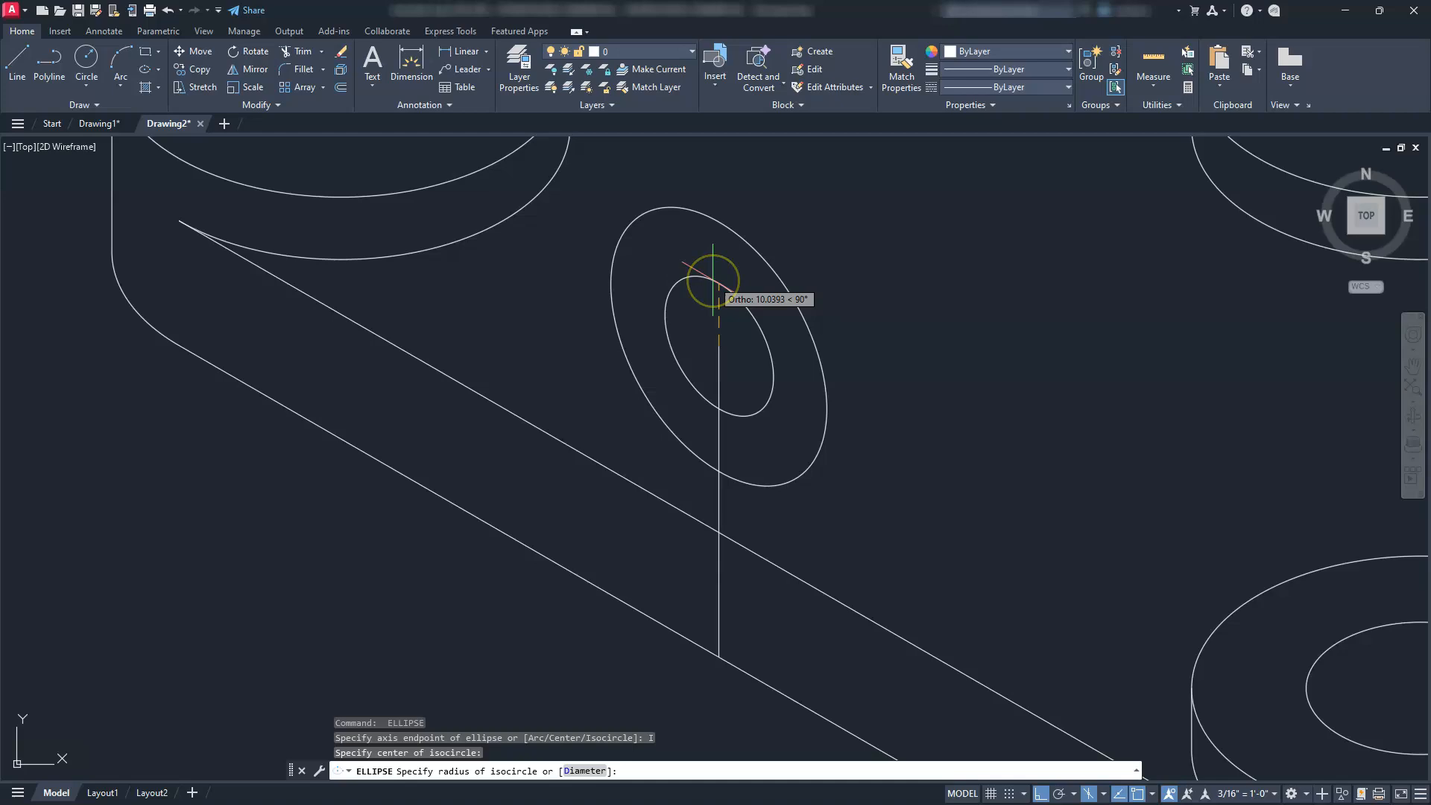
key("Return")
left_click(701, 275)
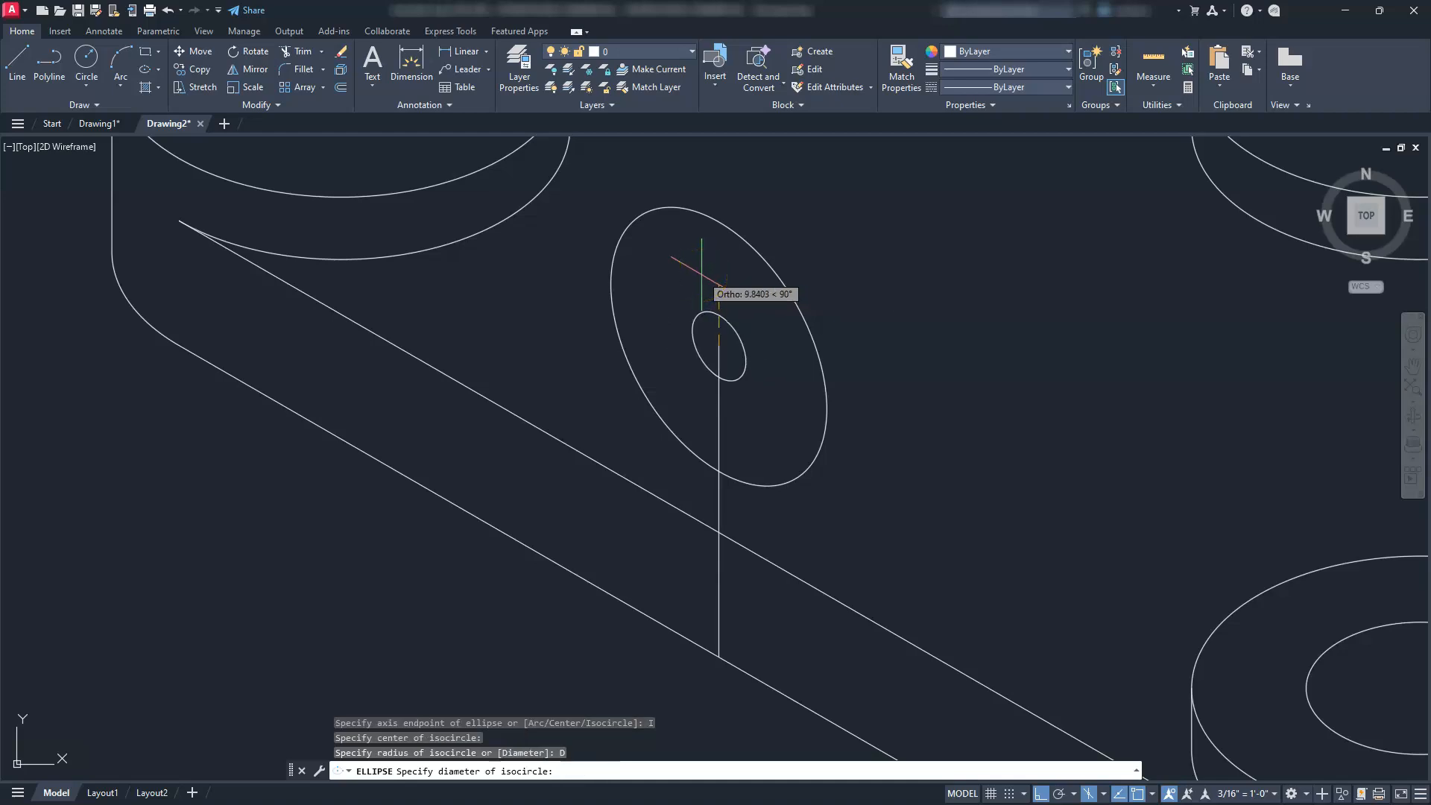
key("Return")
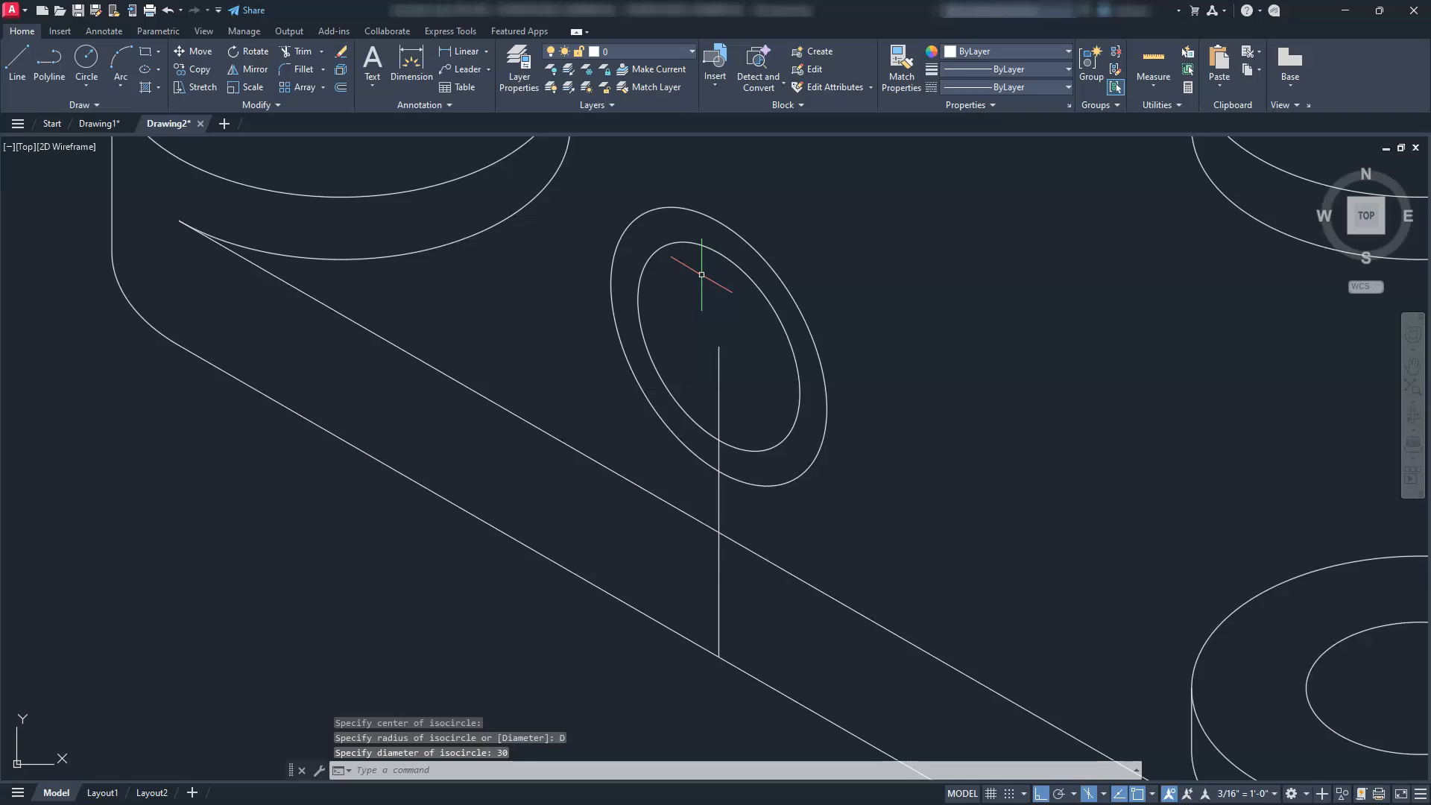
key("Escape")
key("Escape")
key("Escape")
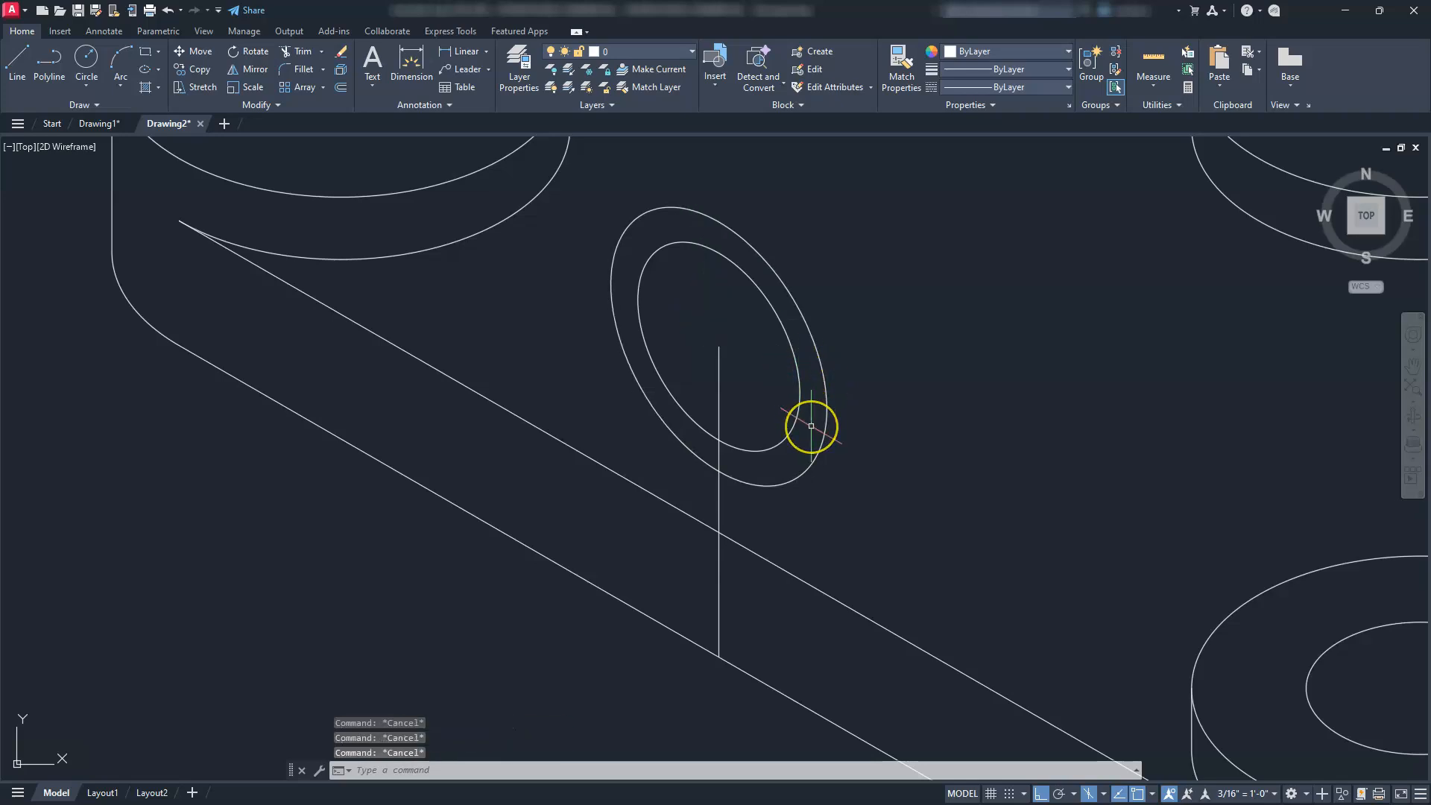
Draw a construction line parallel to the bracket's inclined edge in the empty space below it.
type("l")
key("Return")
scroll(811, 426, "down", 2)
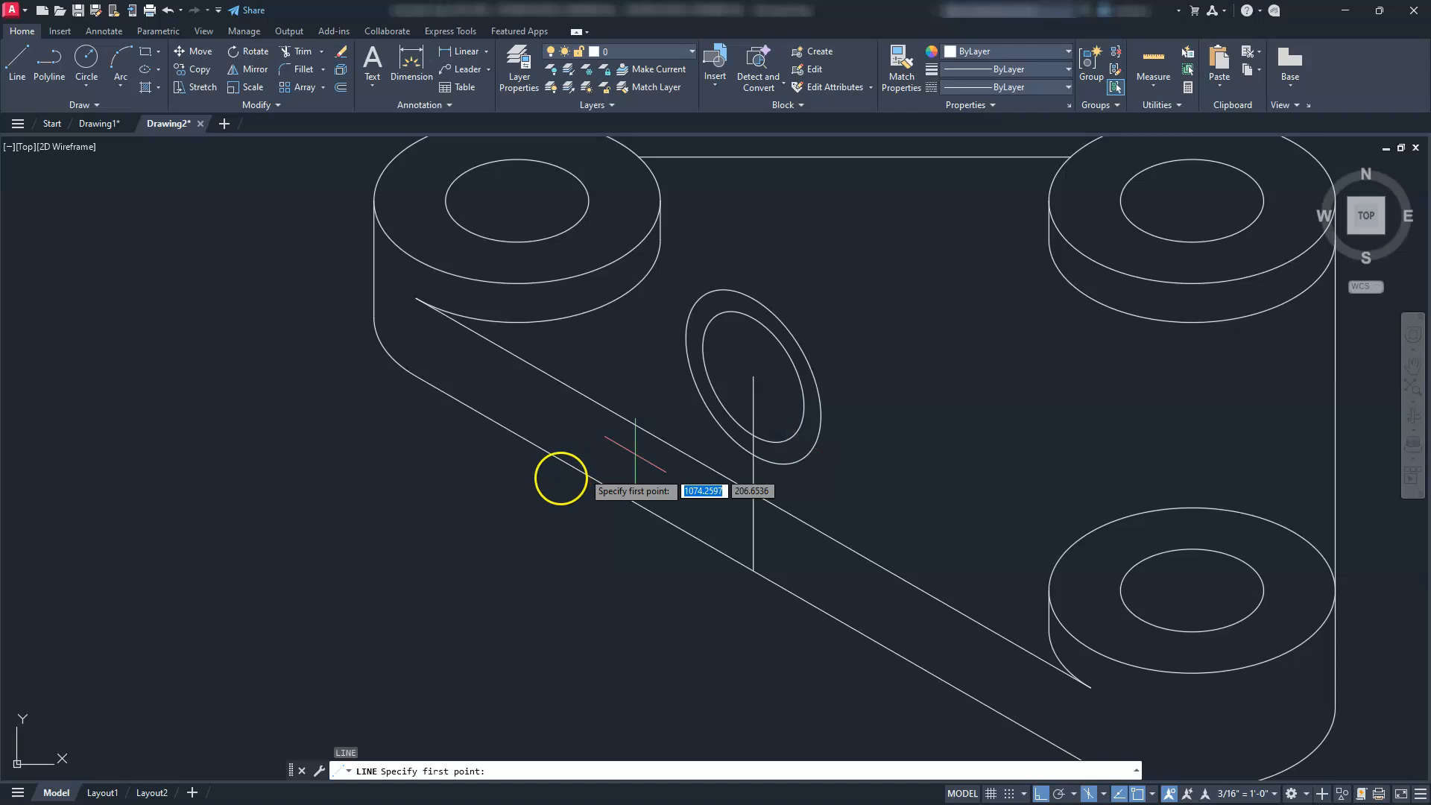
left_click(313, 430)
left_click(628, 601)
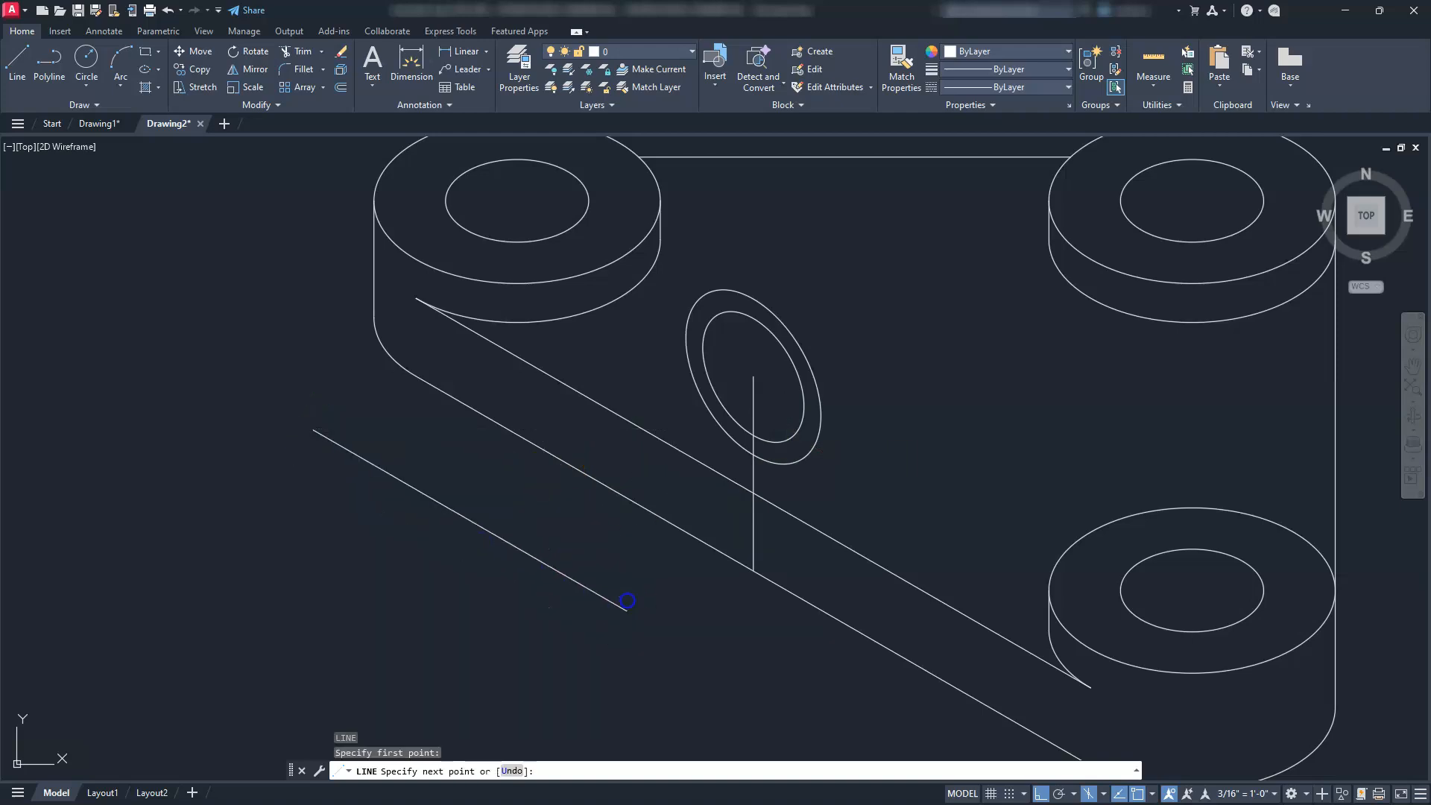
key("Escape")
key("Escape")
key("Escape")
Move the inclined construction line by its midpoint onto the center of the two isocircles.
left_click(548, 550)
left_click(504, 575)
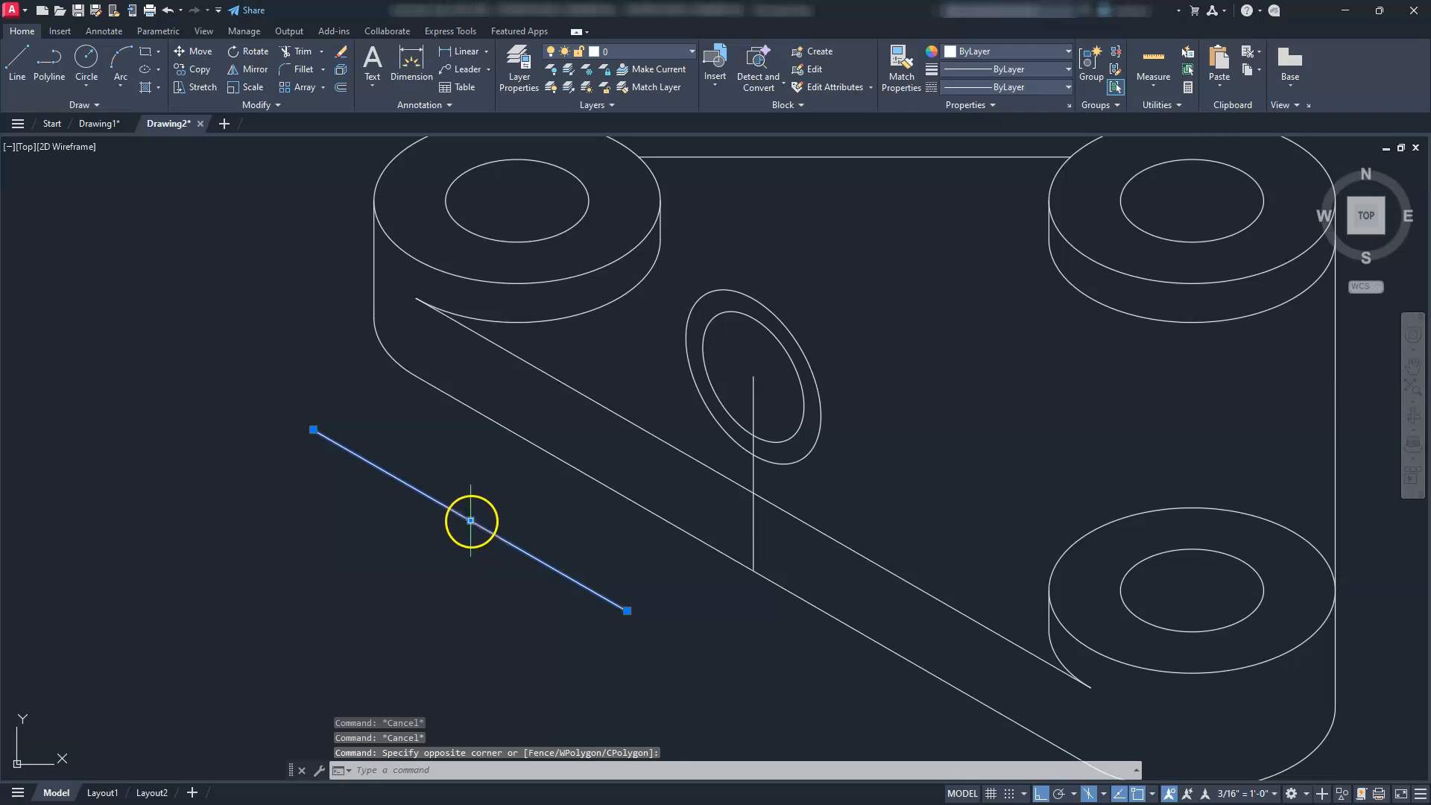
left_click(470, 520)
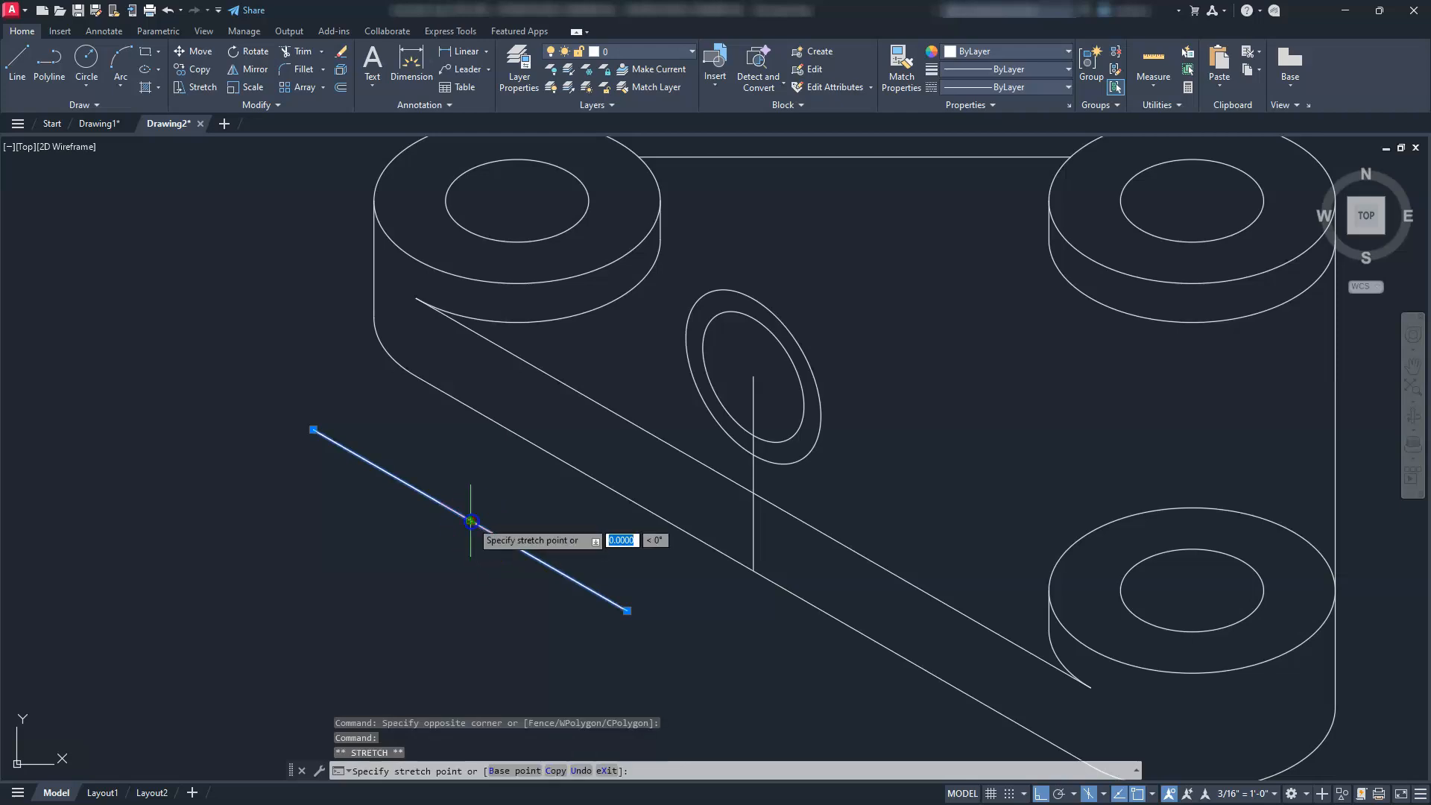
left_click(755, 376)
key("Escape")
key("Escape")
key("Escape")
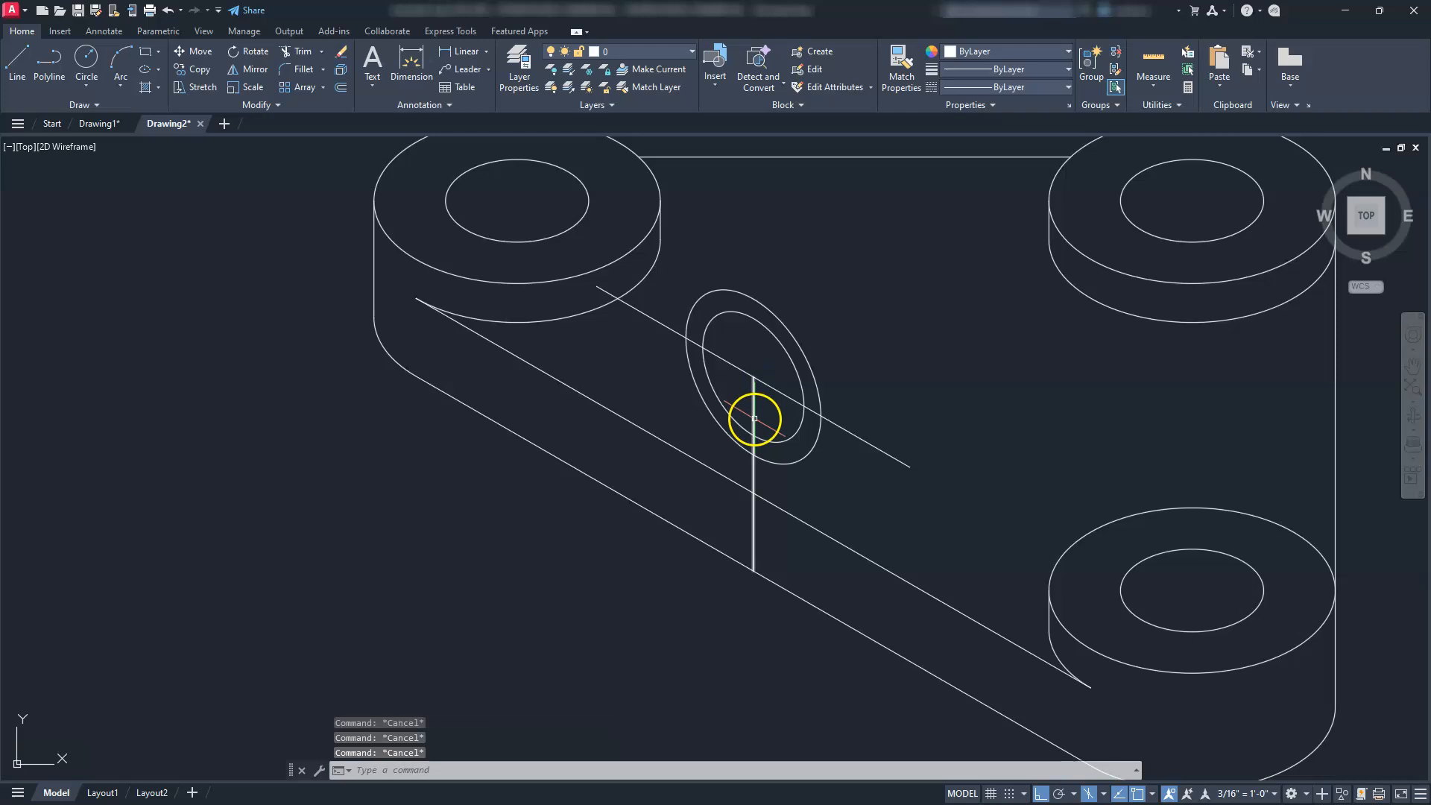
scroll(754, 419, "up", 2)
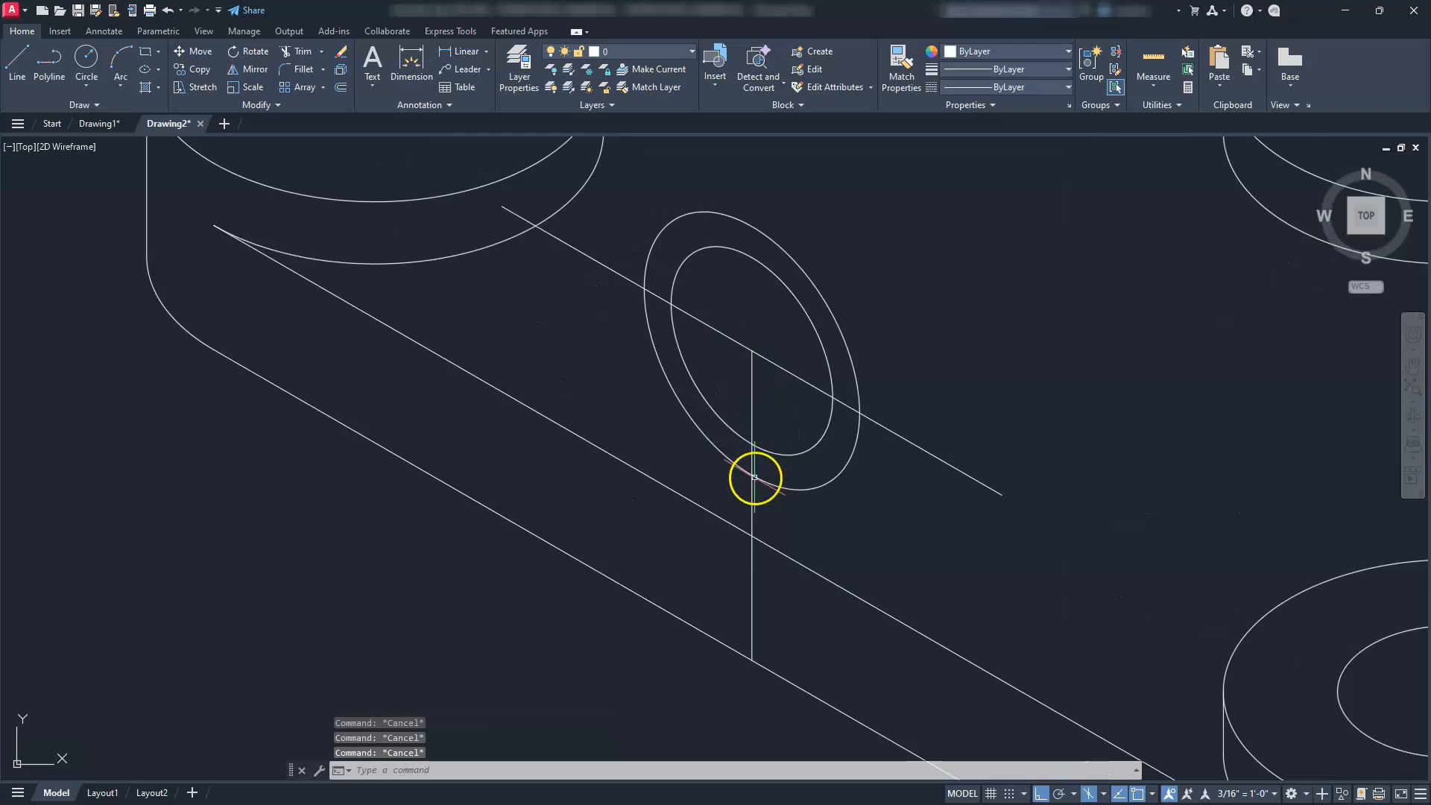
left_click(752, 405)
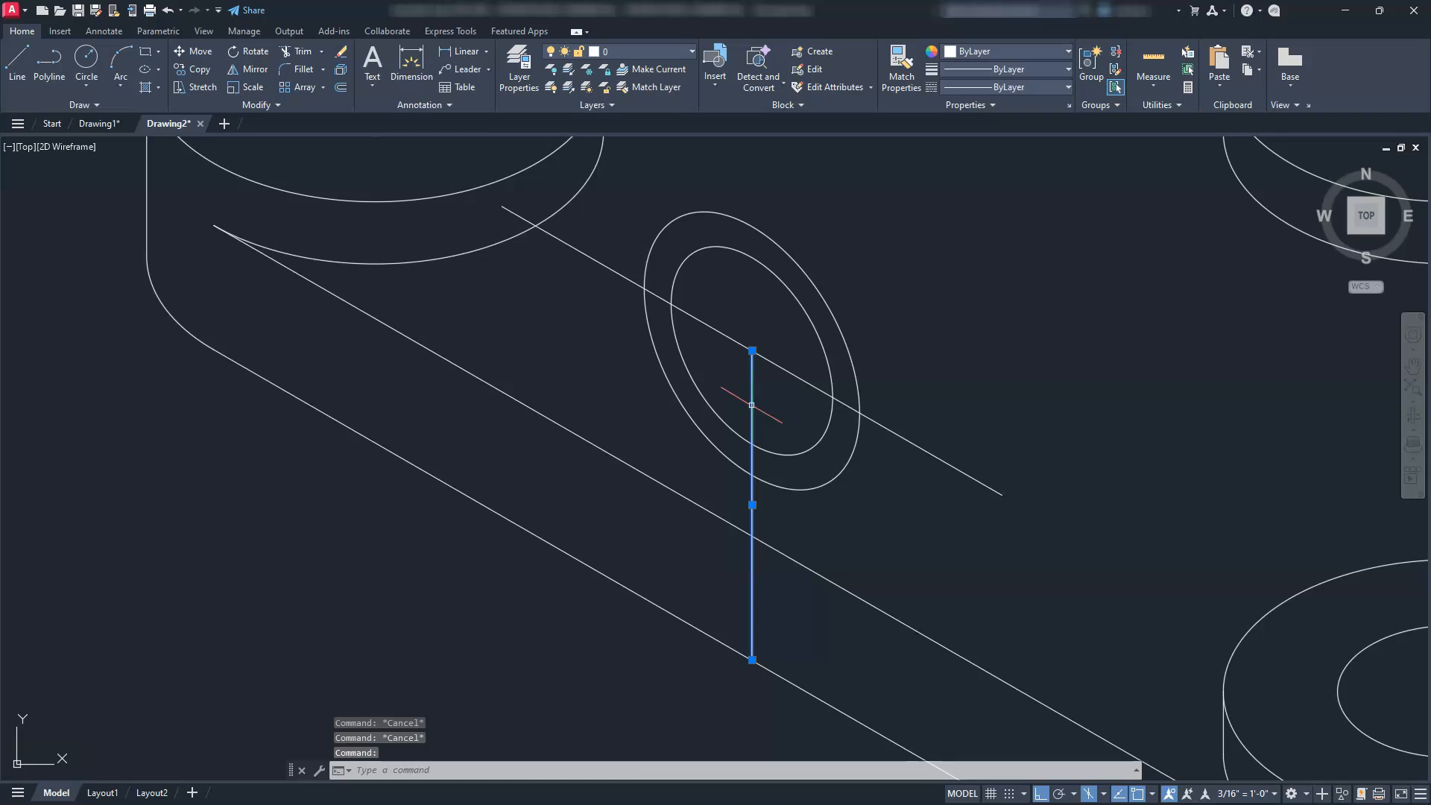
key("Return")
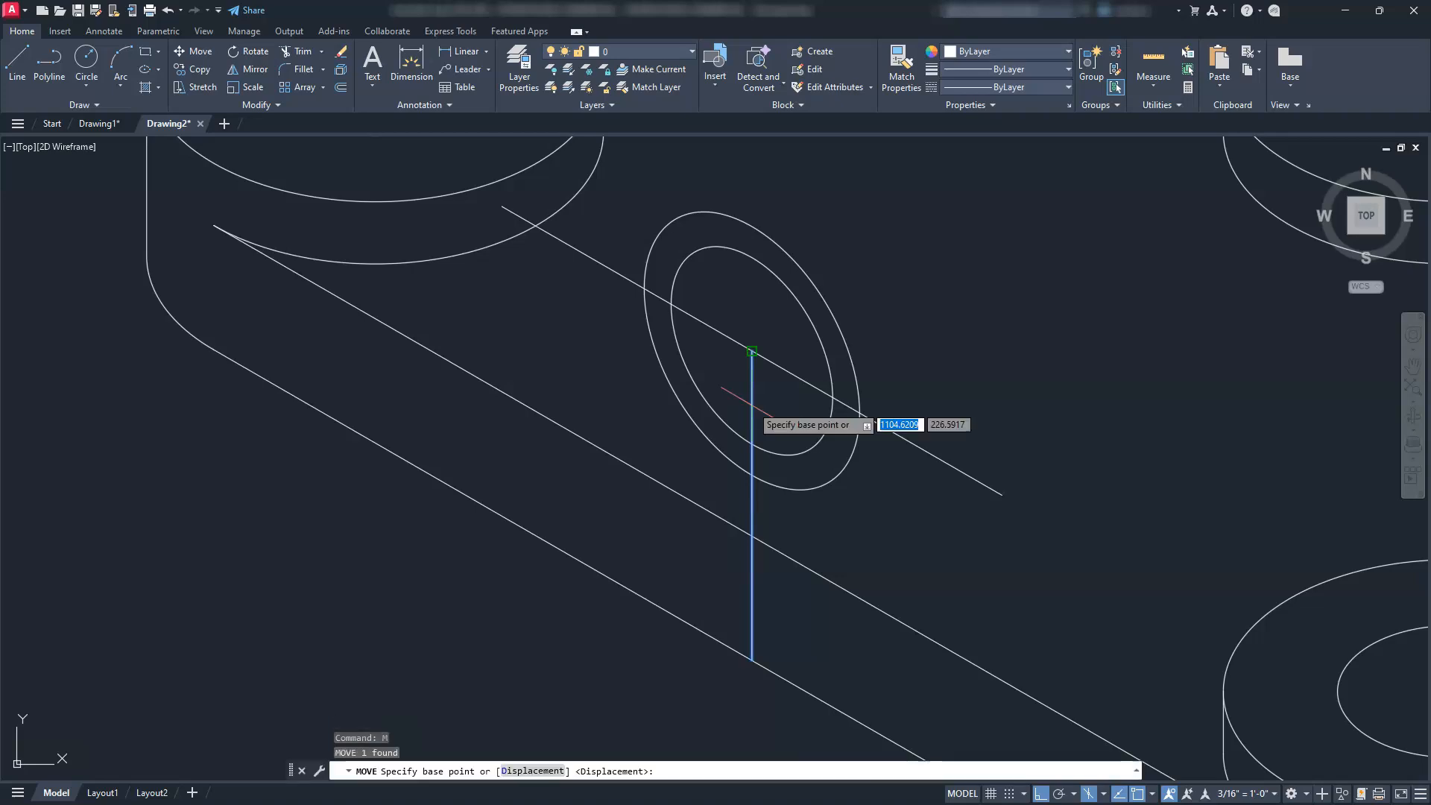
key("Escape")
key("Escape")
key("Escape")
Copy the vertical center line from its top end to both points where the construction line crosses the outer isocircle.
left_click(750, 395)
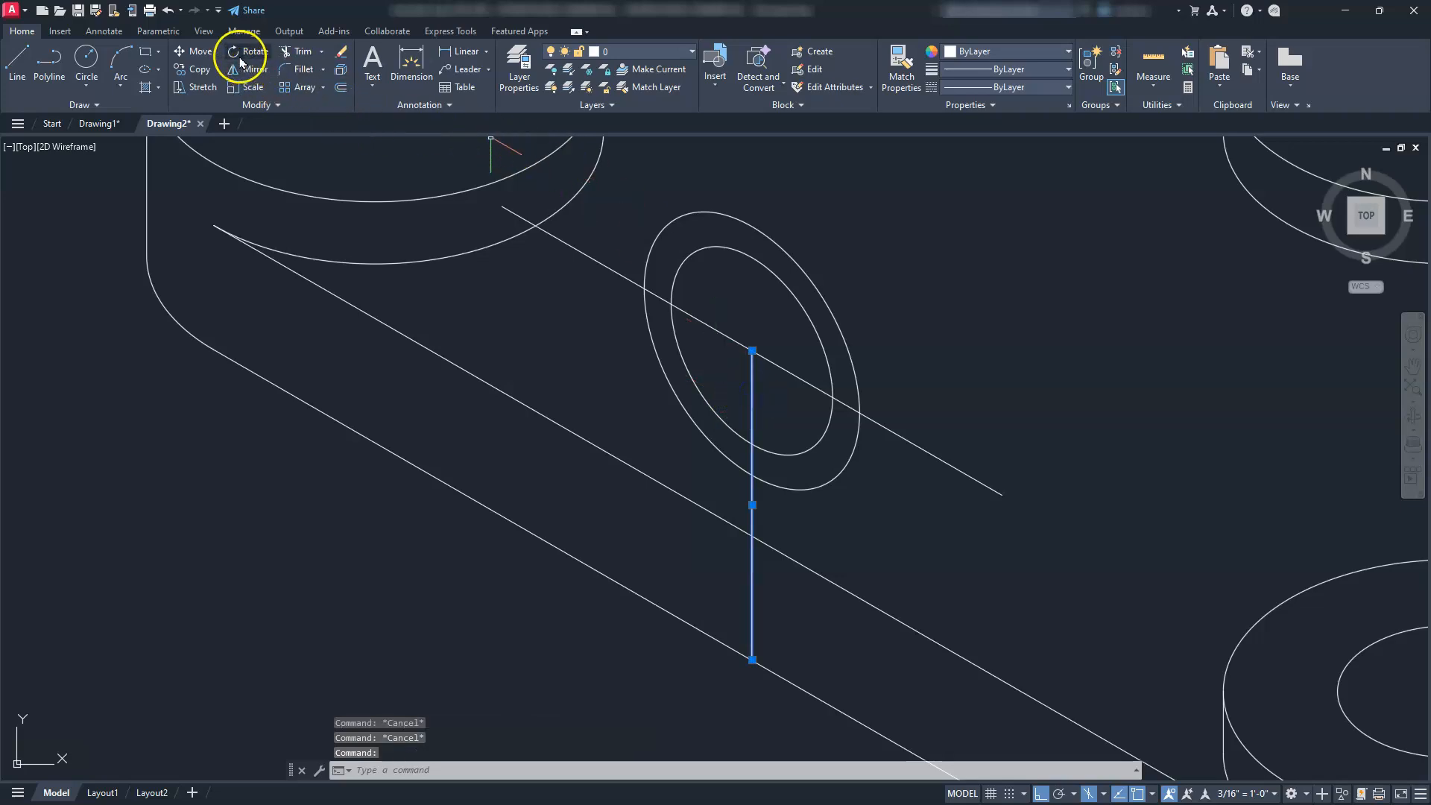
left_click(198, 69)
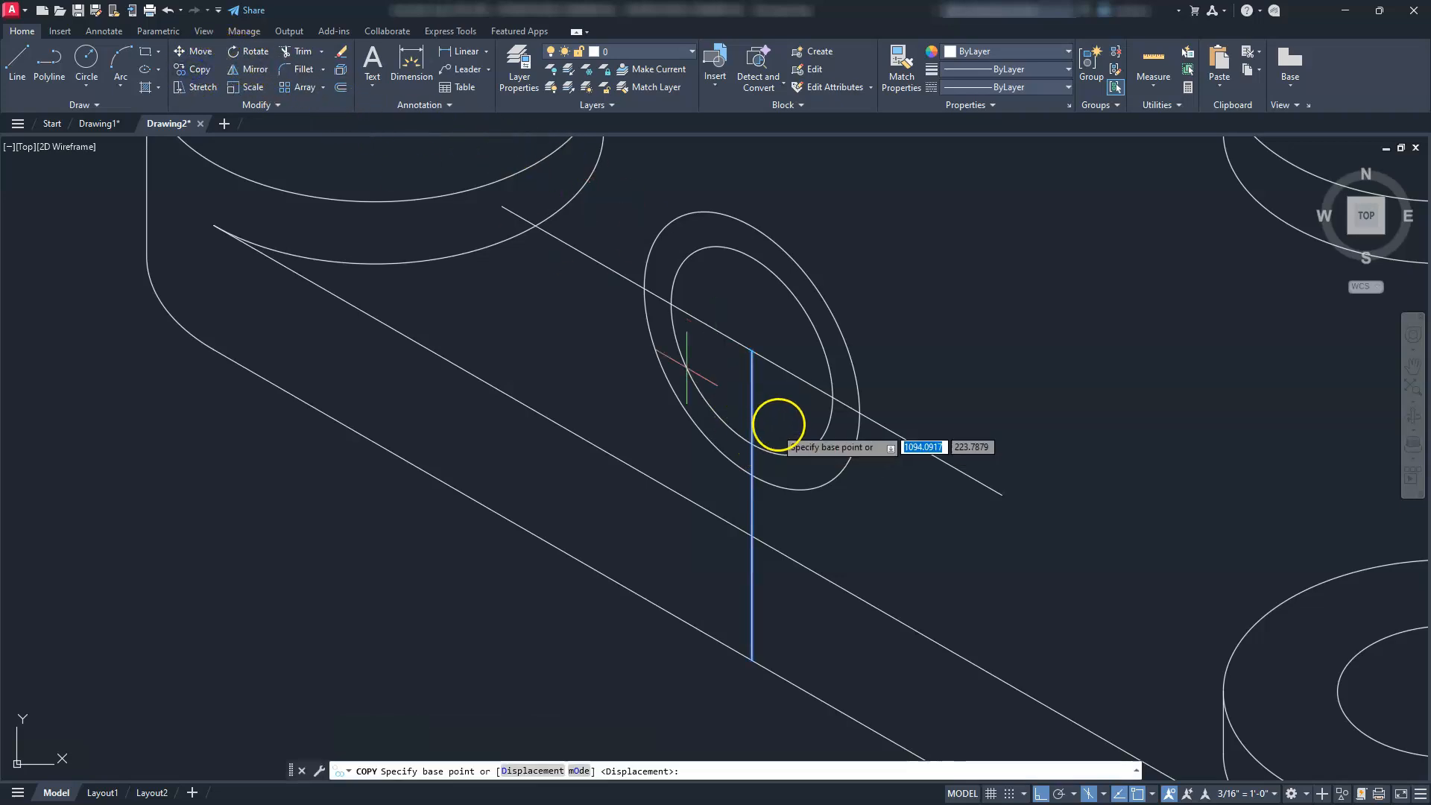
left_click(751, 350)
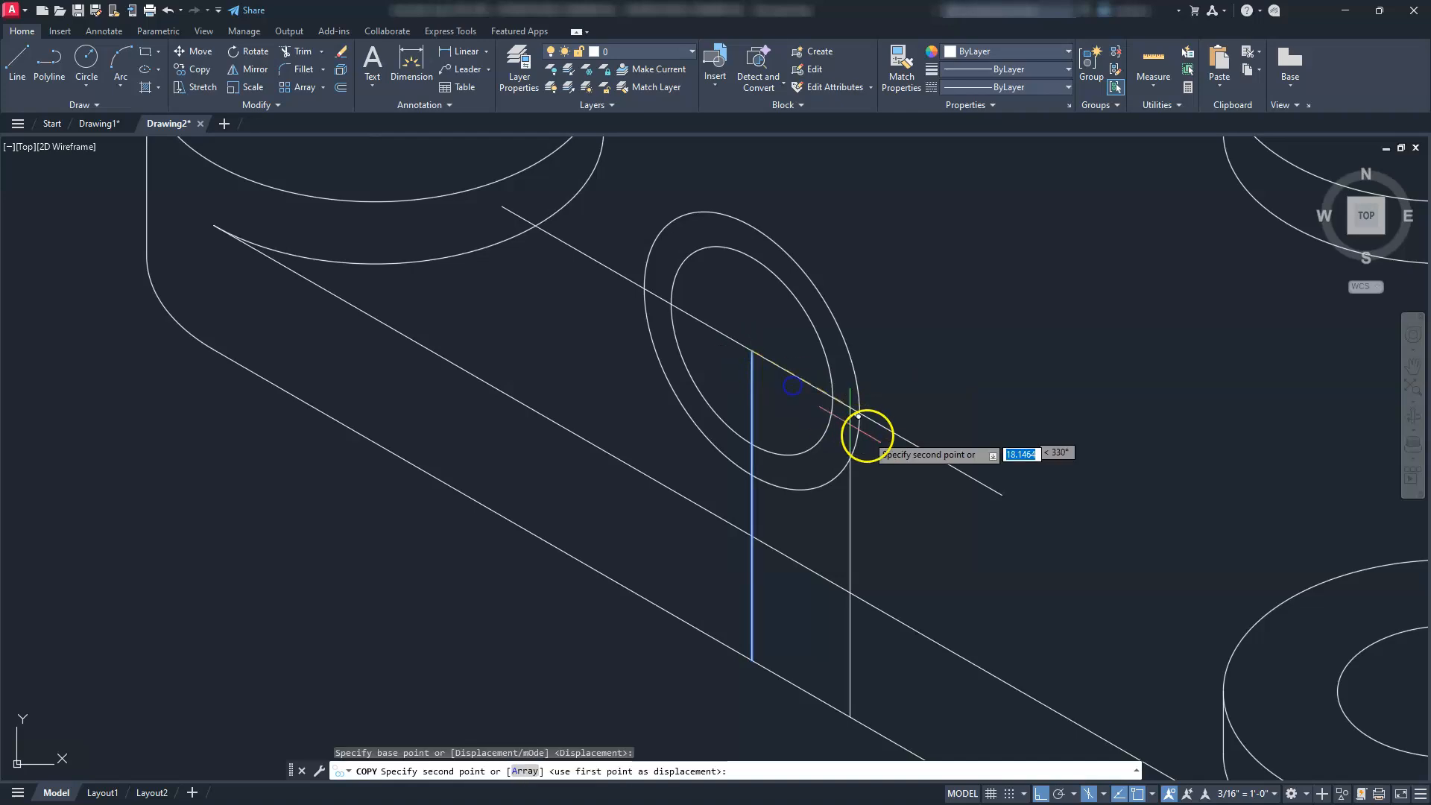
left_click(866, 404)
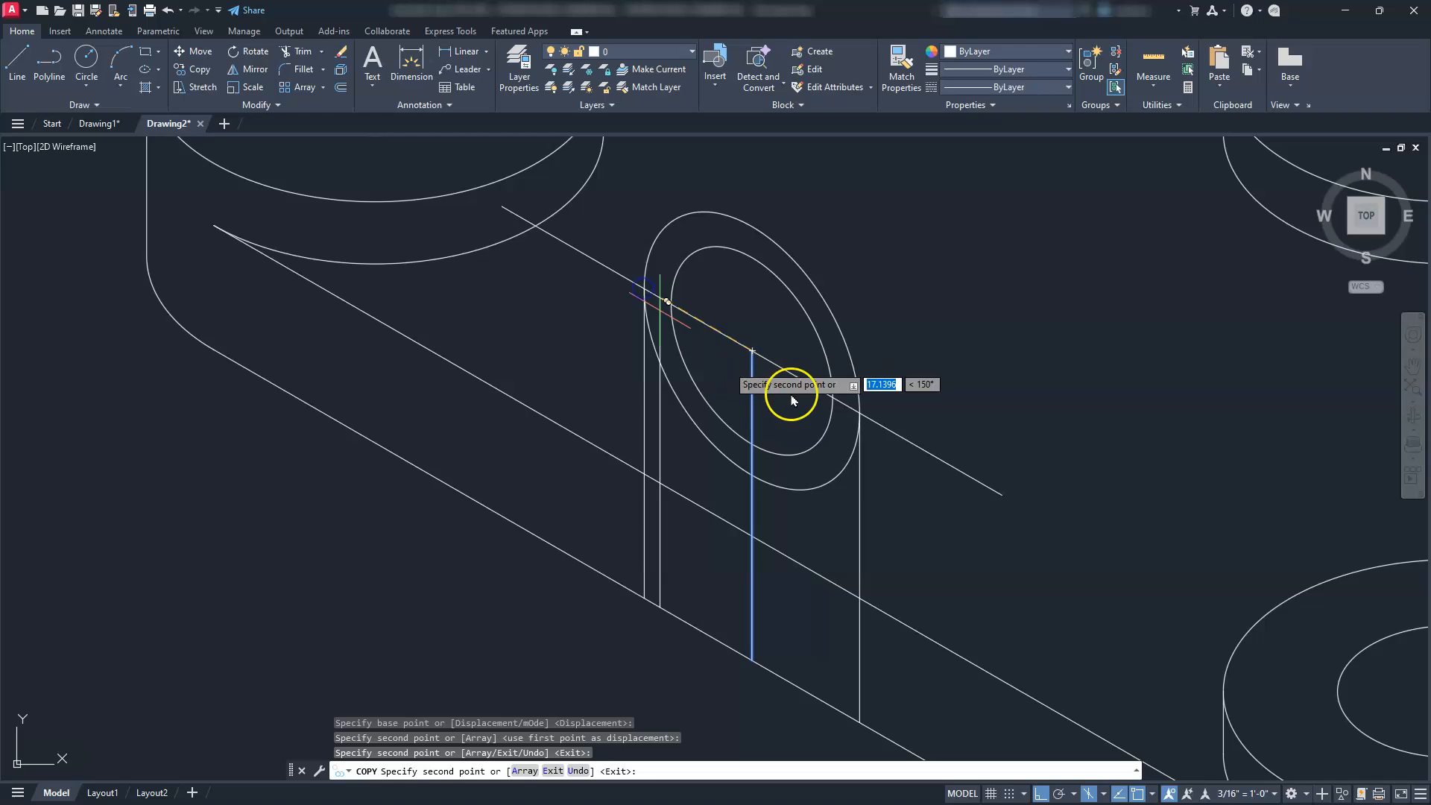
key("Escape")
key("Escape")
key("Escape")
Delete the inclined construction line and the vertical center line, keeping the two side verticals.
left_click(904, 434)
left_click(896, 465)
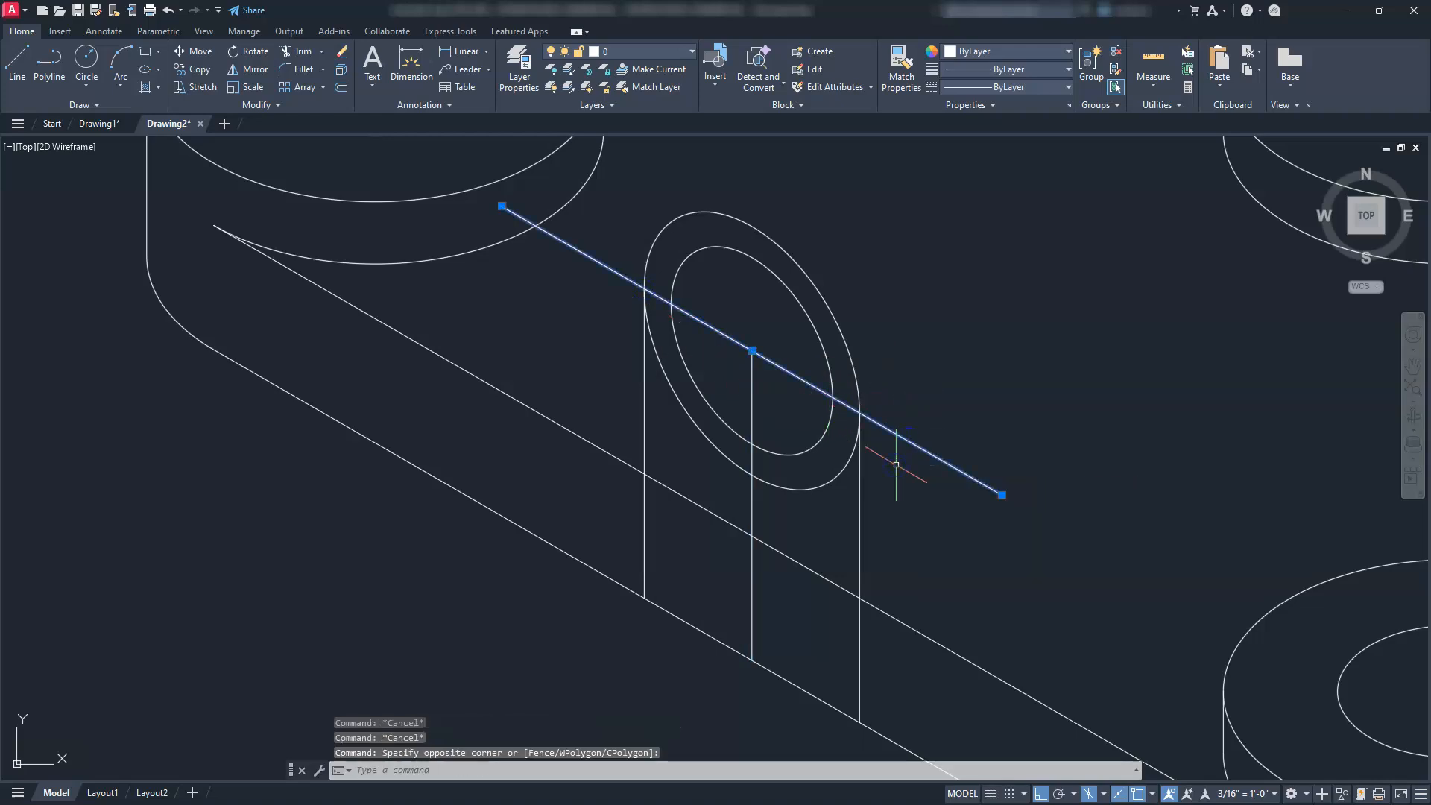
key("Delete")
middle_click_drag(829, 639, 856, 513)
key("Escape")
key("Escape")
left_click(823, 494)
left_click(767, 481)
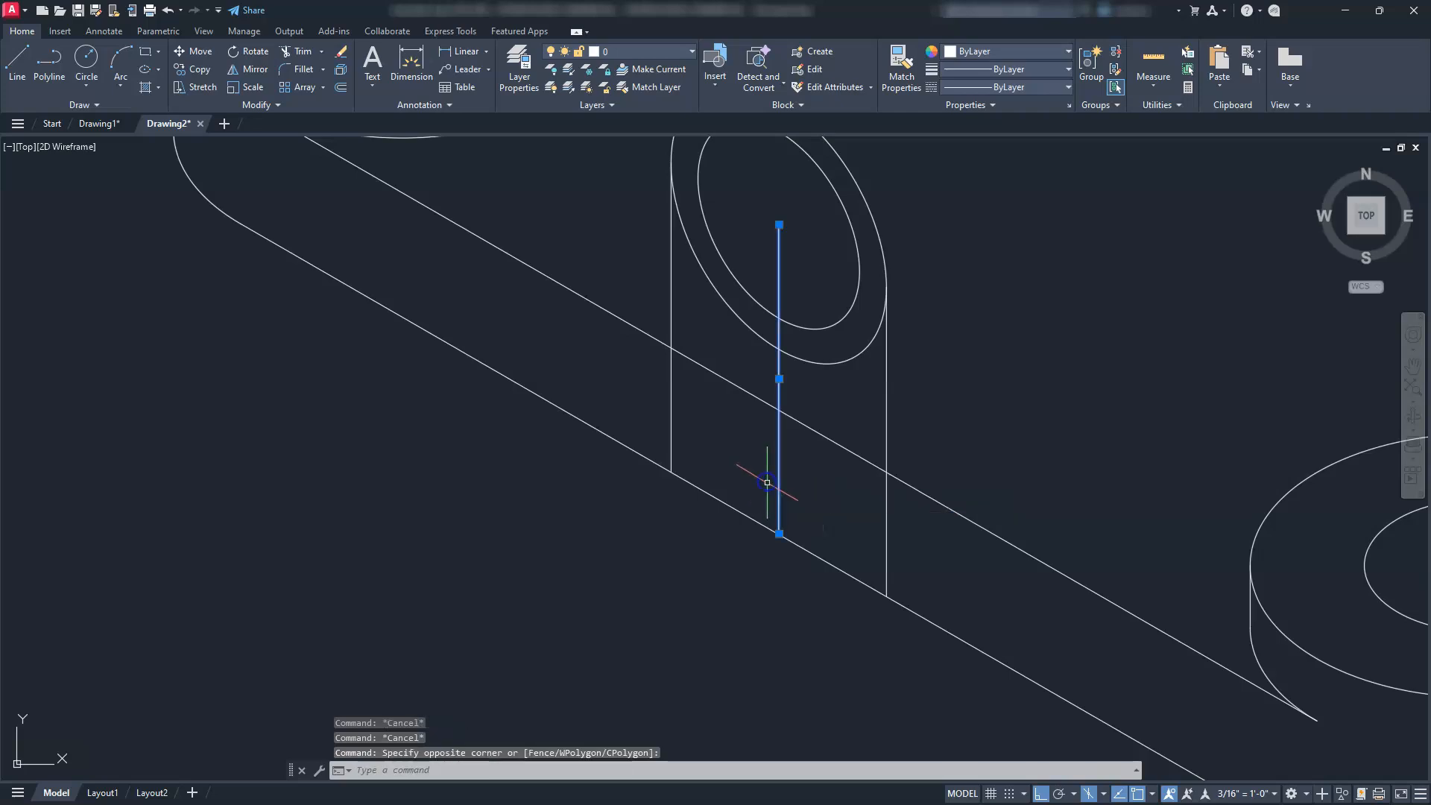
key("Delete")
Trim both side verticals below the bracket's upper inclined edge and trim that edge between them.
scroll(761, 474, "down", 5)
scroll(738, 555, "up", 3)
key("Escape")
key("Escape")
key("Escape")
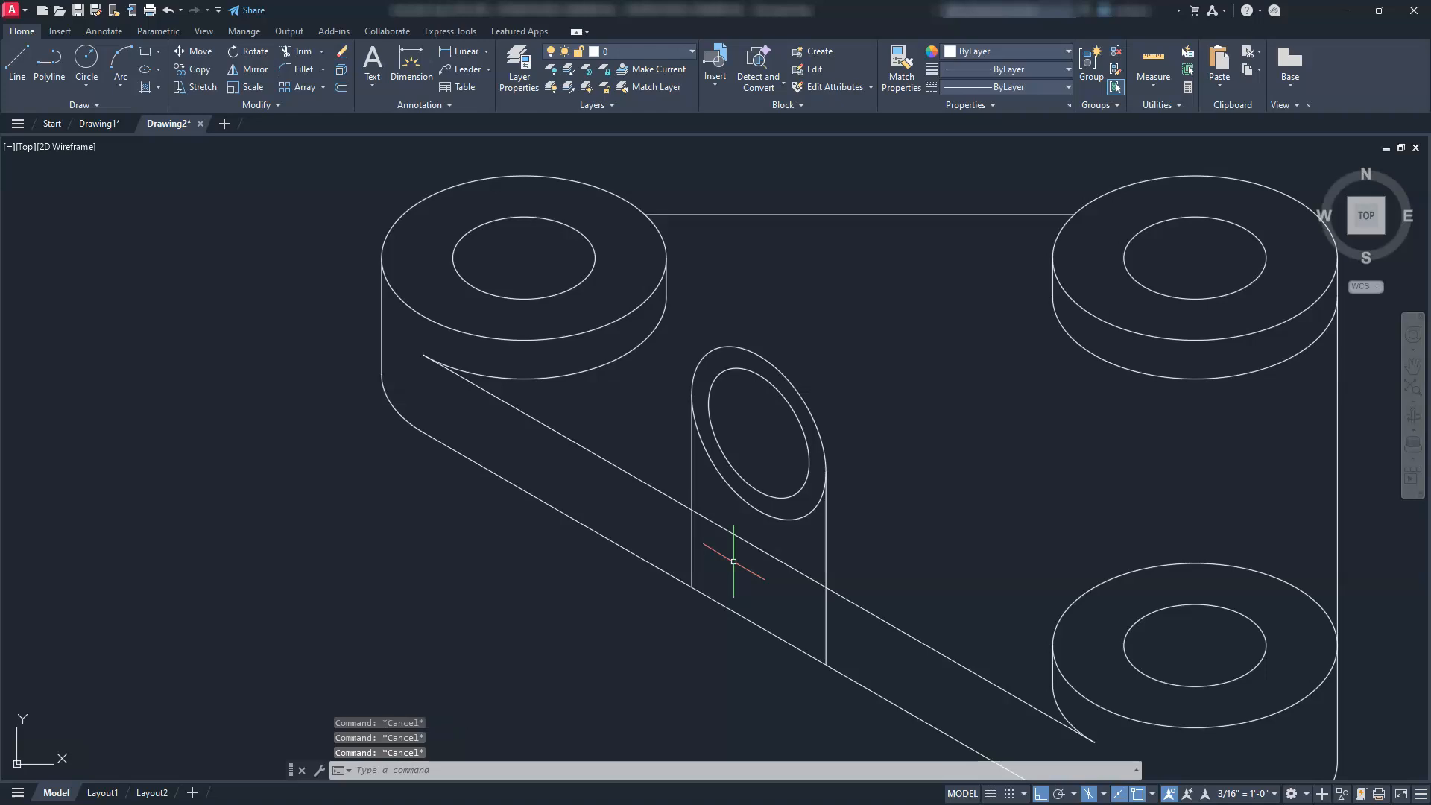
type("TR")
key("Return")
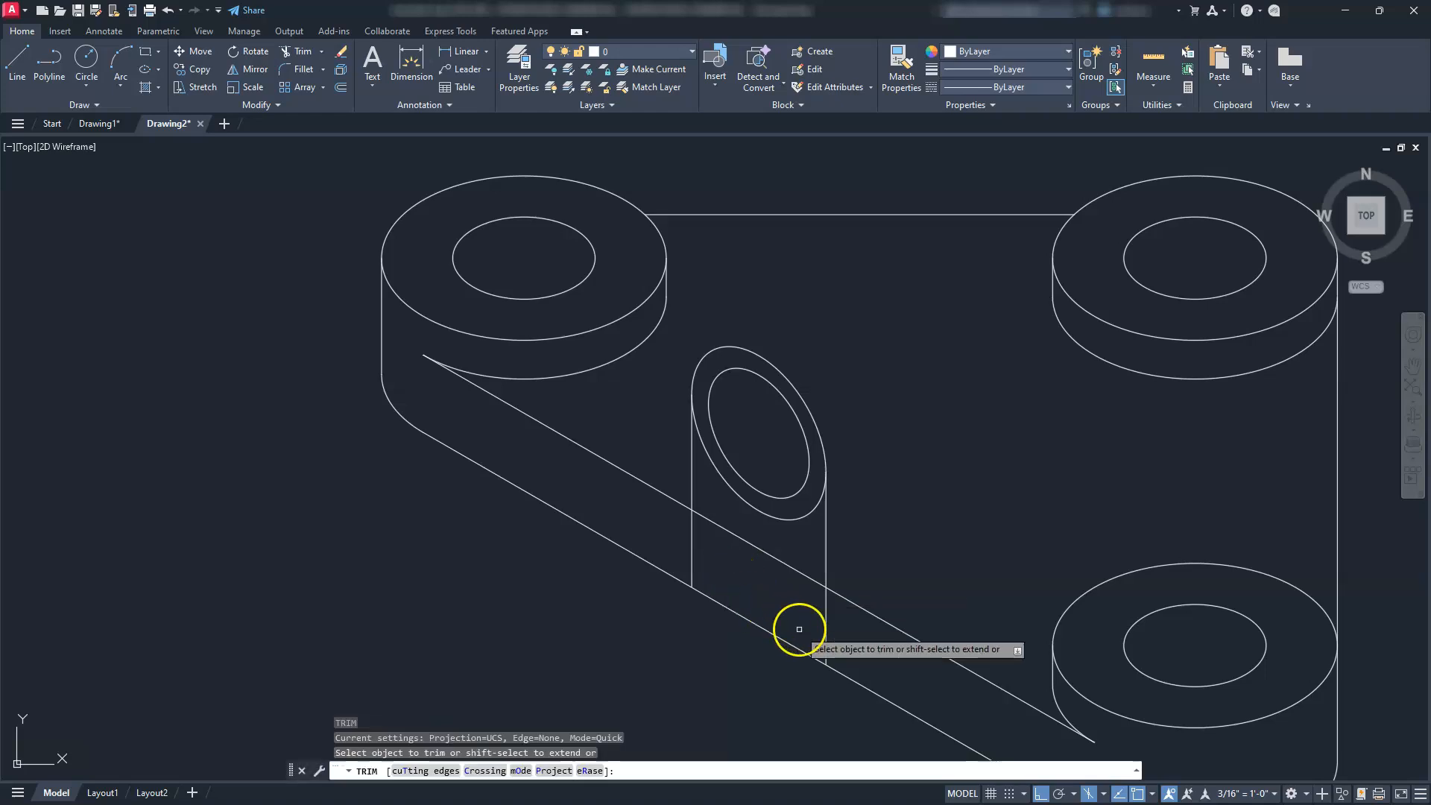
left_click(827, 630)
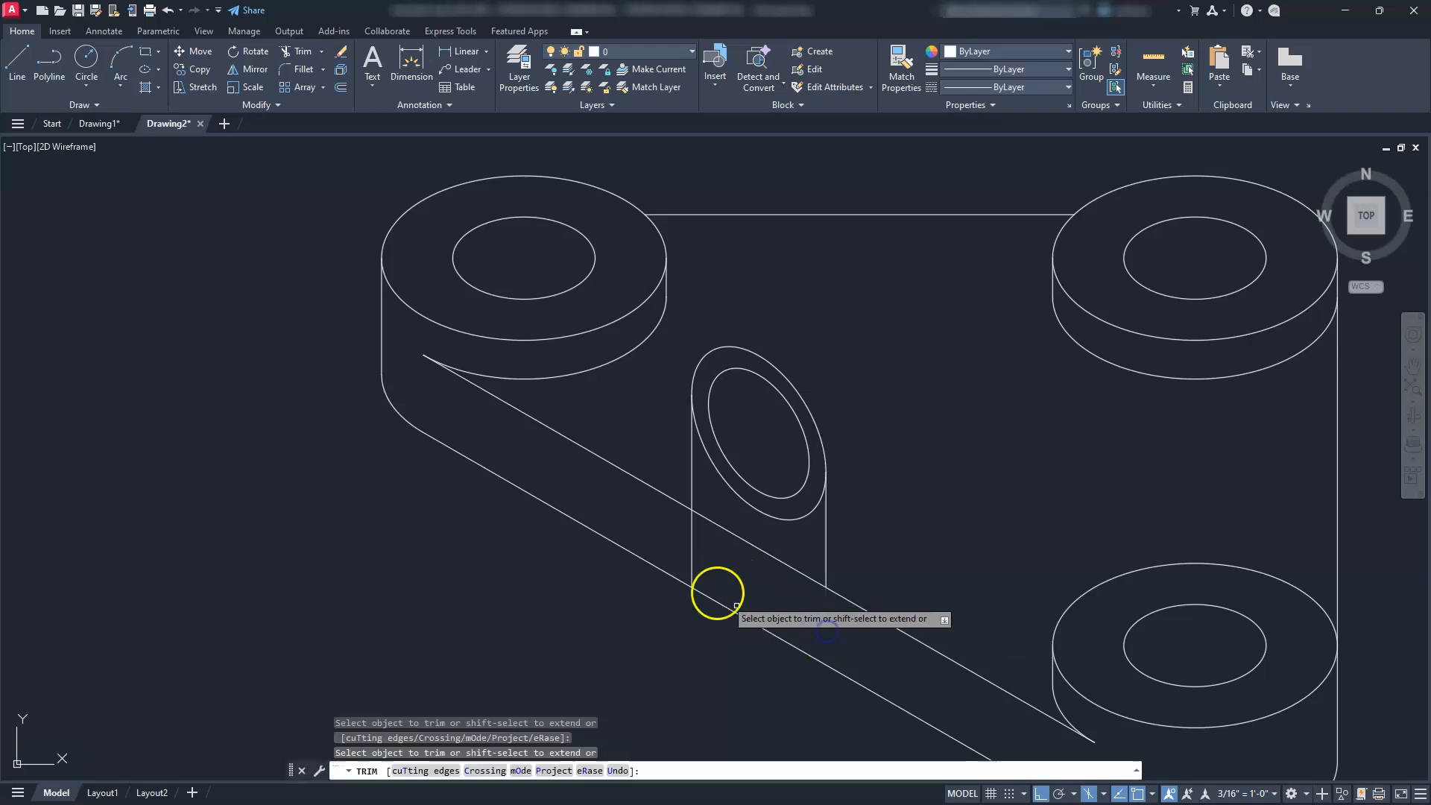
left_click(692, 567)
left_click(732, 531)
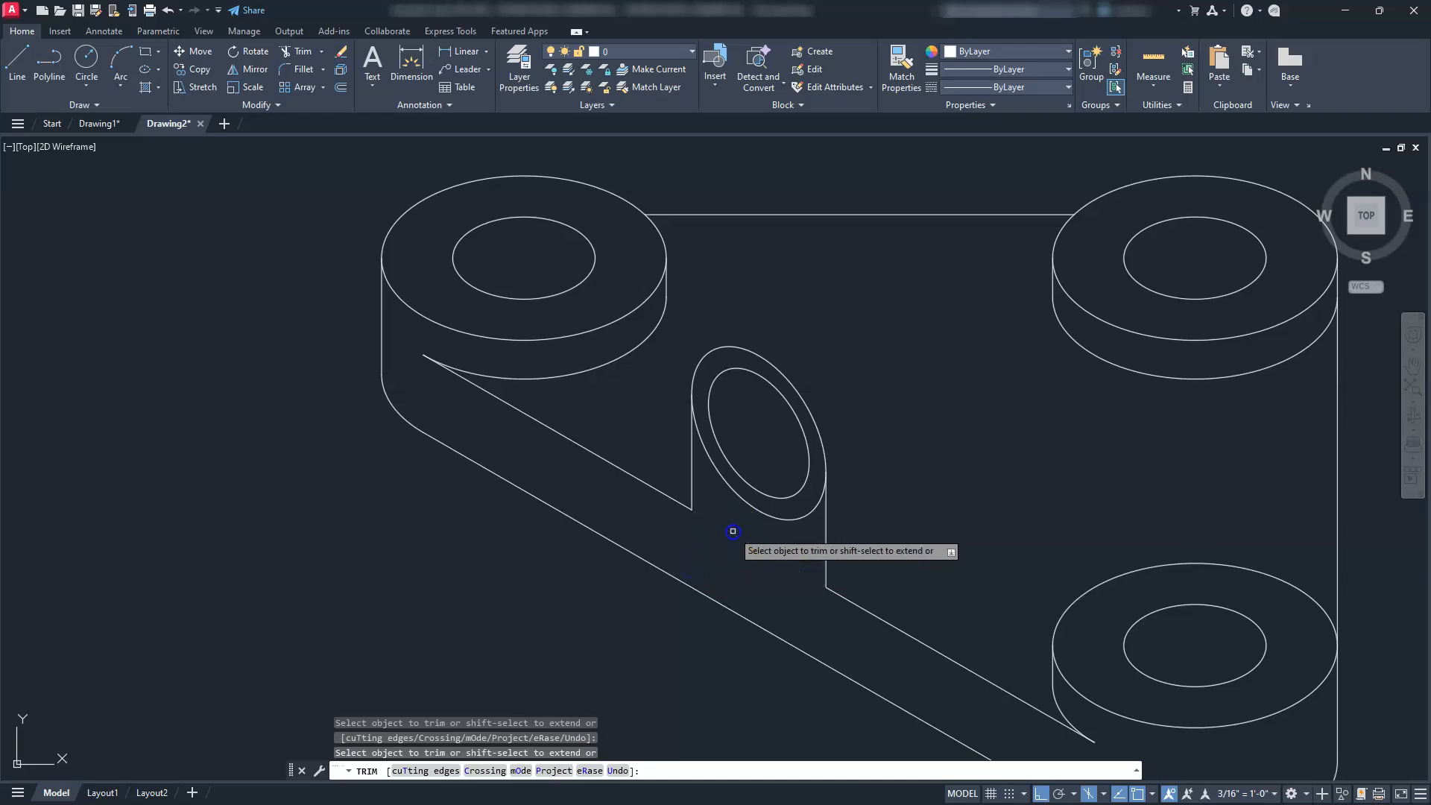
Trim the lower arc of the outer isocircle between the two vertical side lines.
left_click(773, 516)
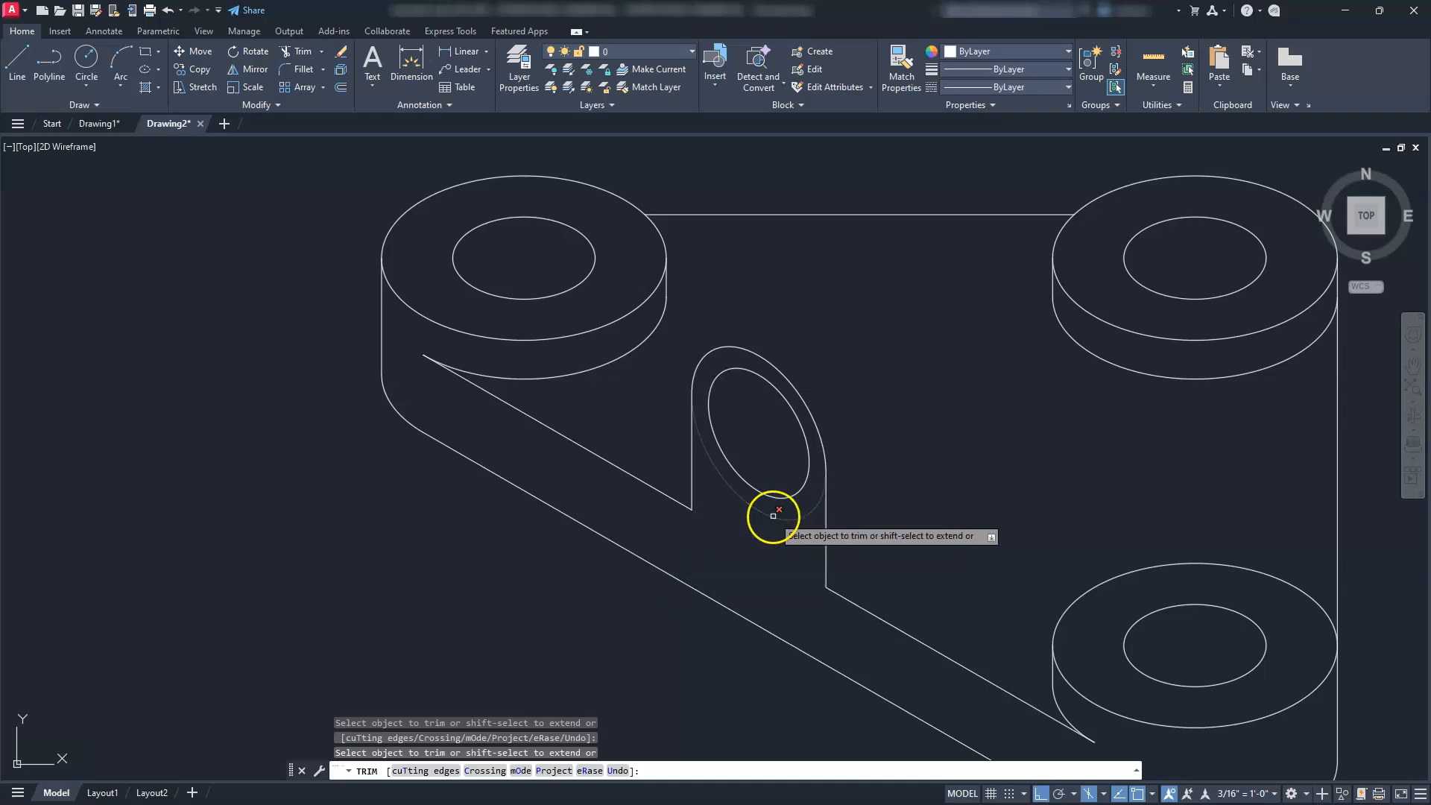
key("Escape")
key("Escape")
key("Escape")
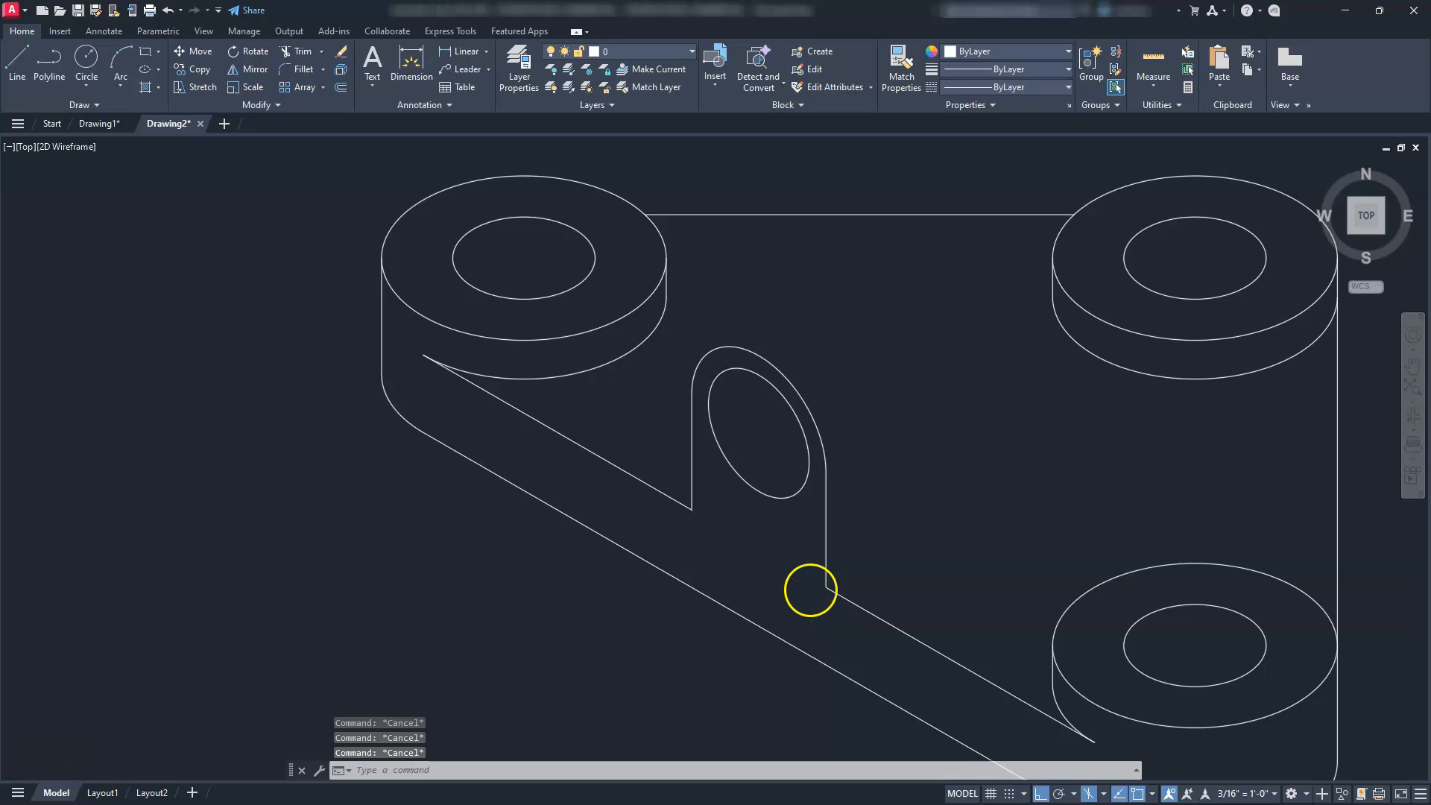
scroll(811, 590, "up", 6)
middle_click_drag(840, 591, 537, 520)
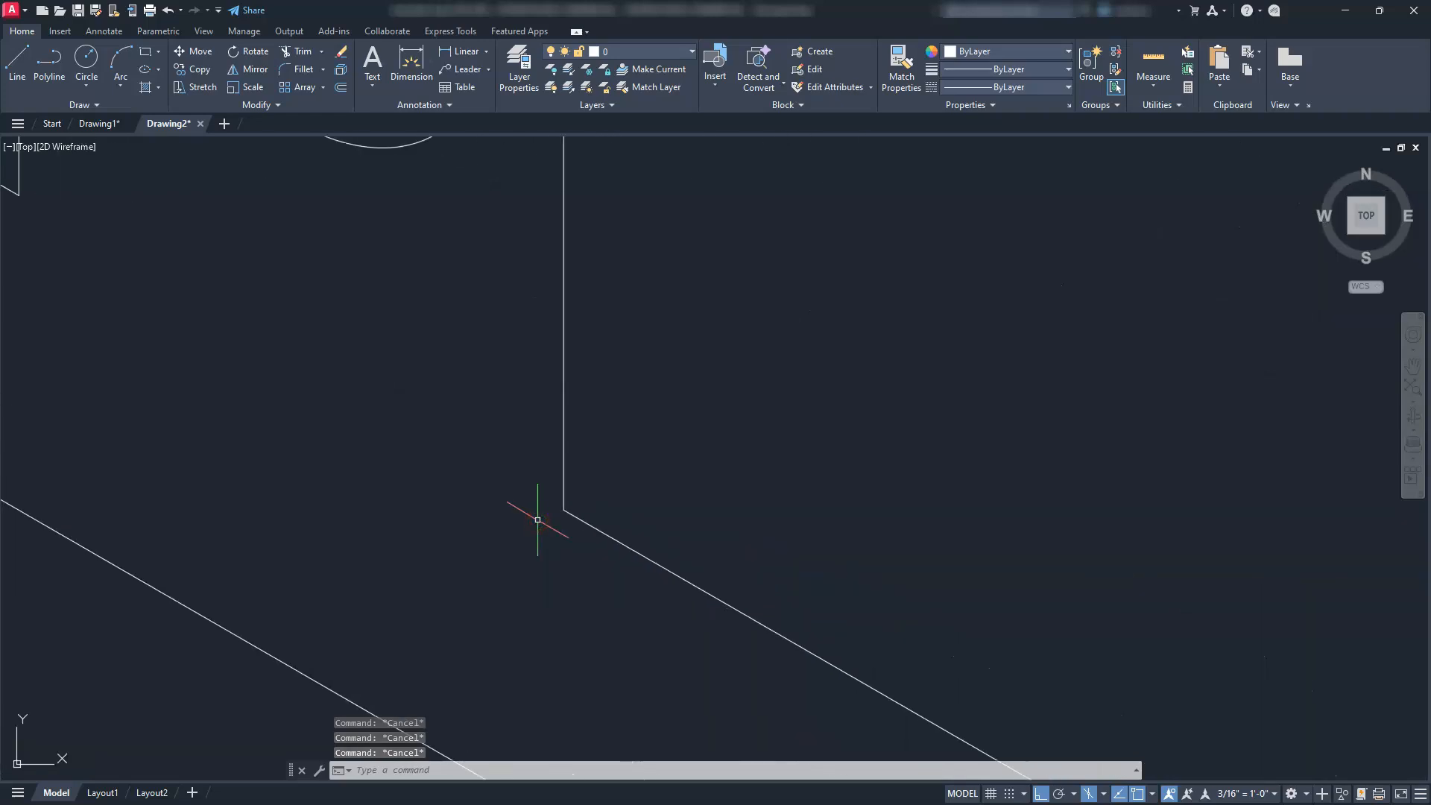
Draw an isocircle of radius 5 in the open area beside the lug's right vertical side.
type("EL")
key("Return")
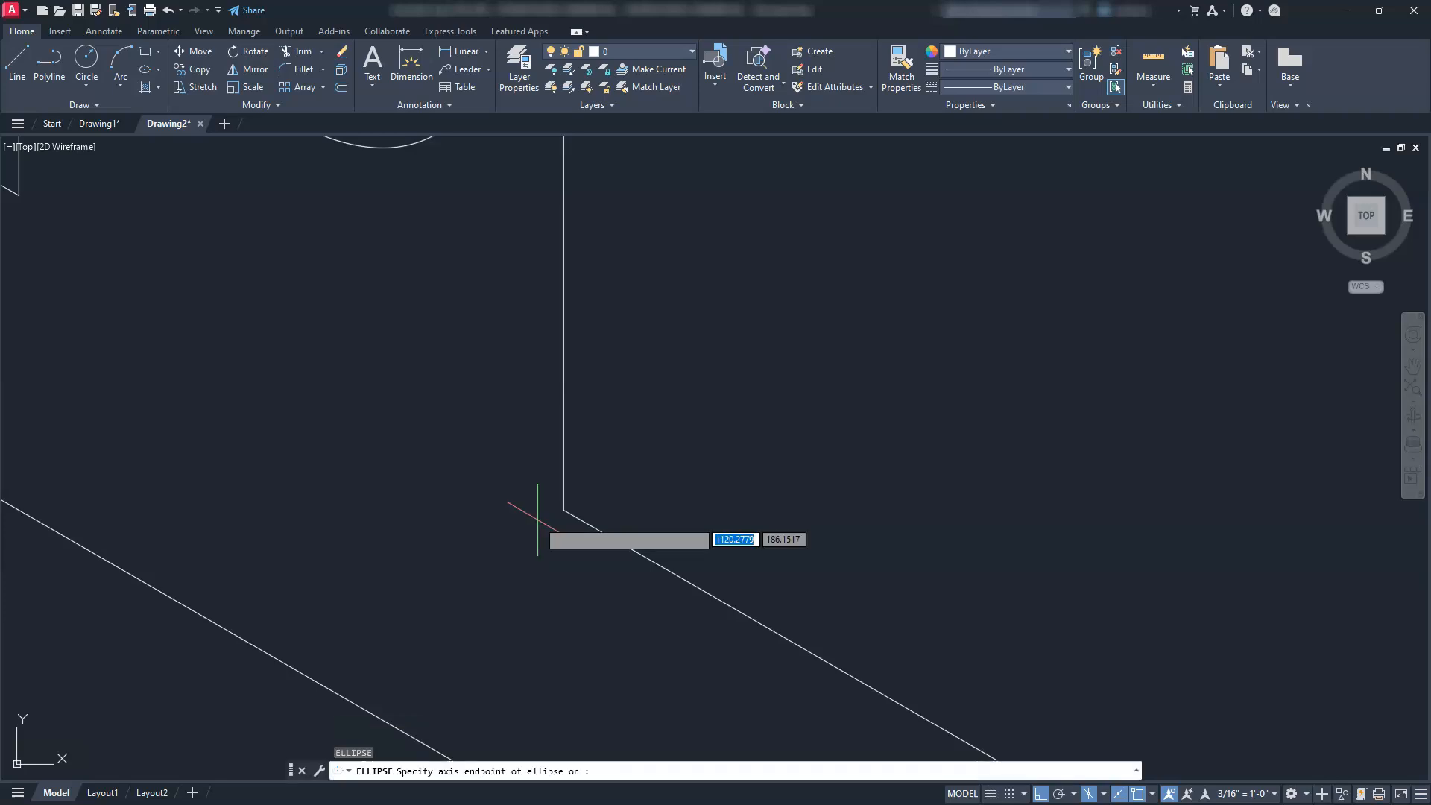
type("I")
key("Return")
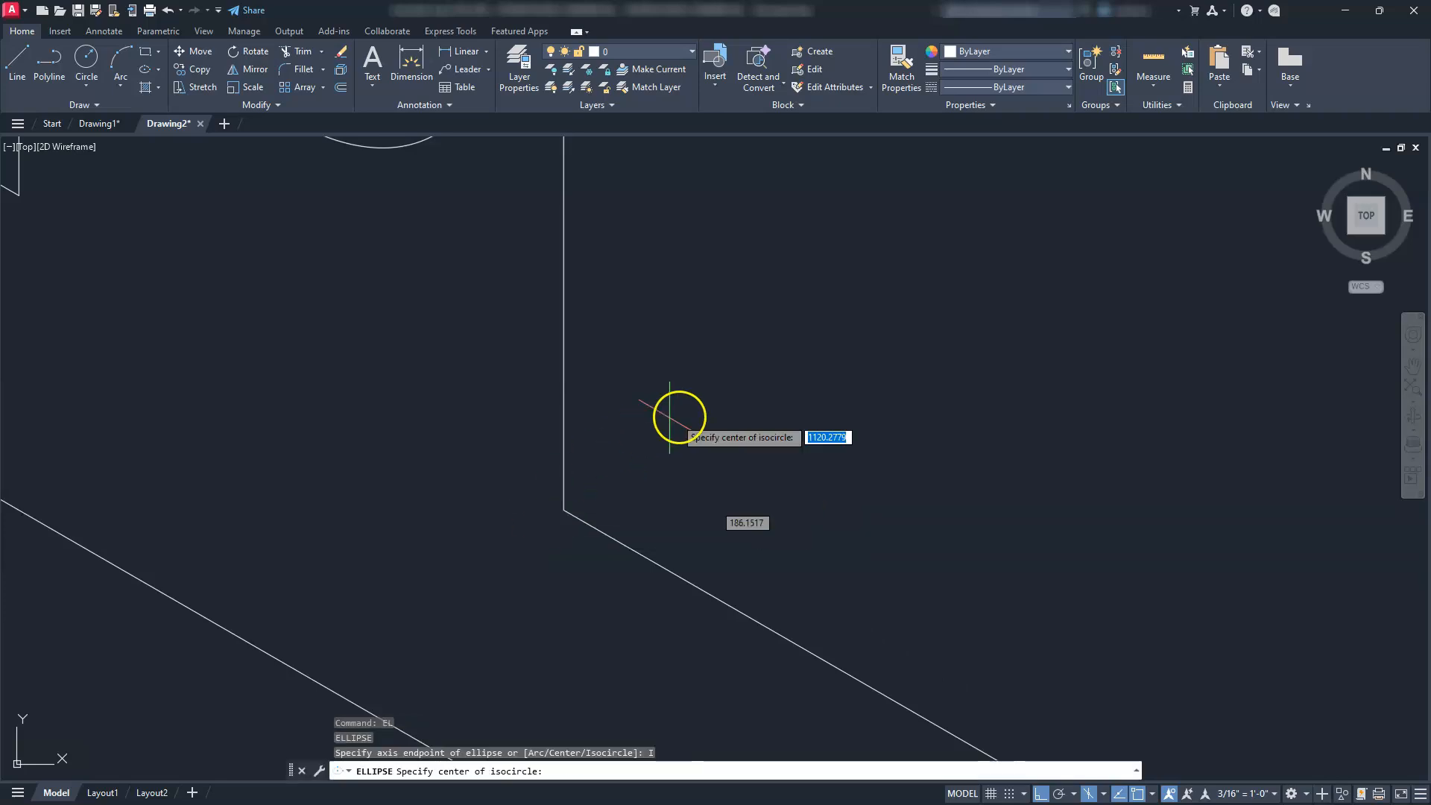
left_click(787, 430)
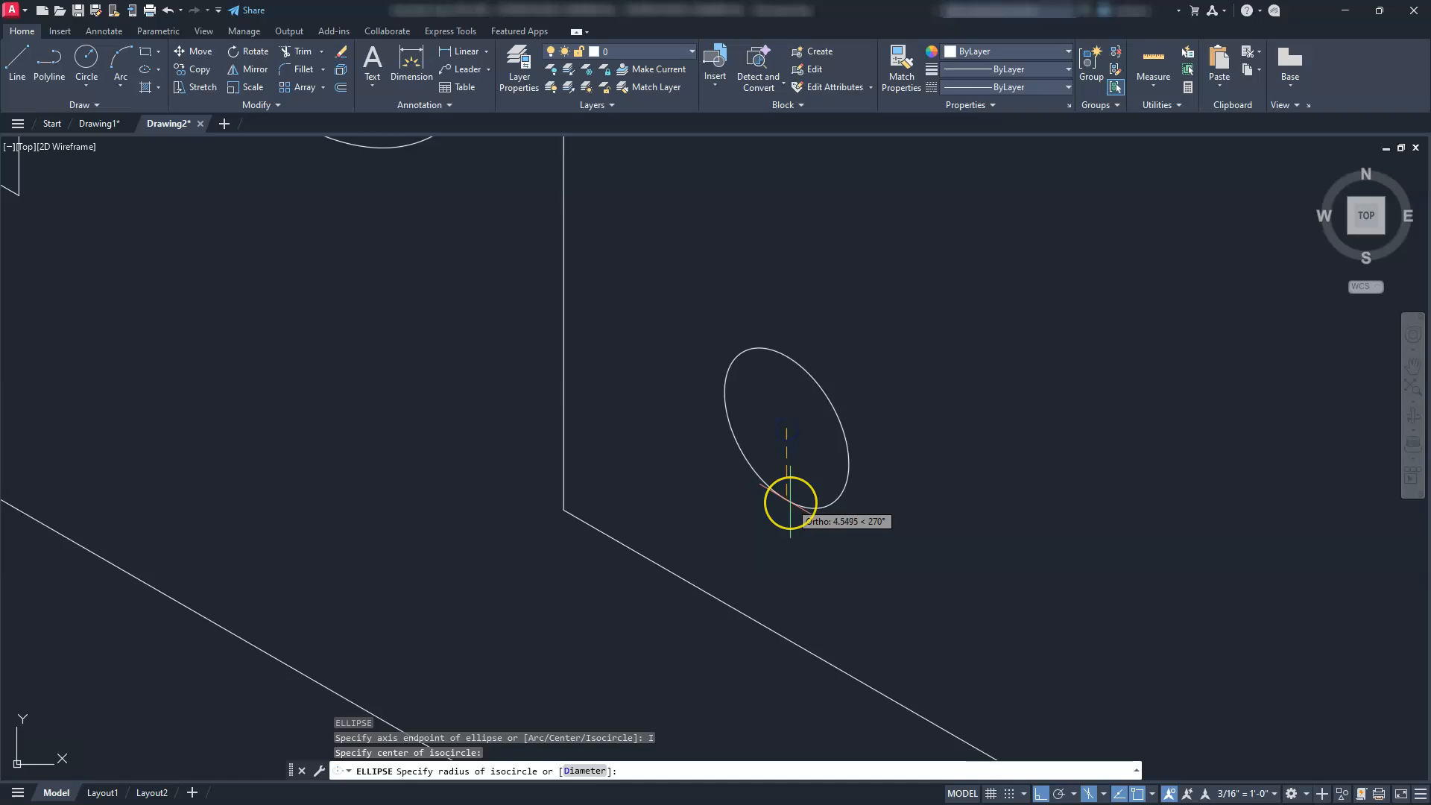
left_click(788, 504)
key("Escape")
key("Escape")
key("Escape")
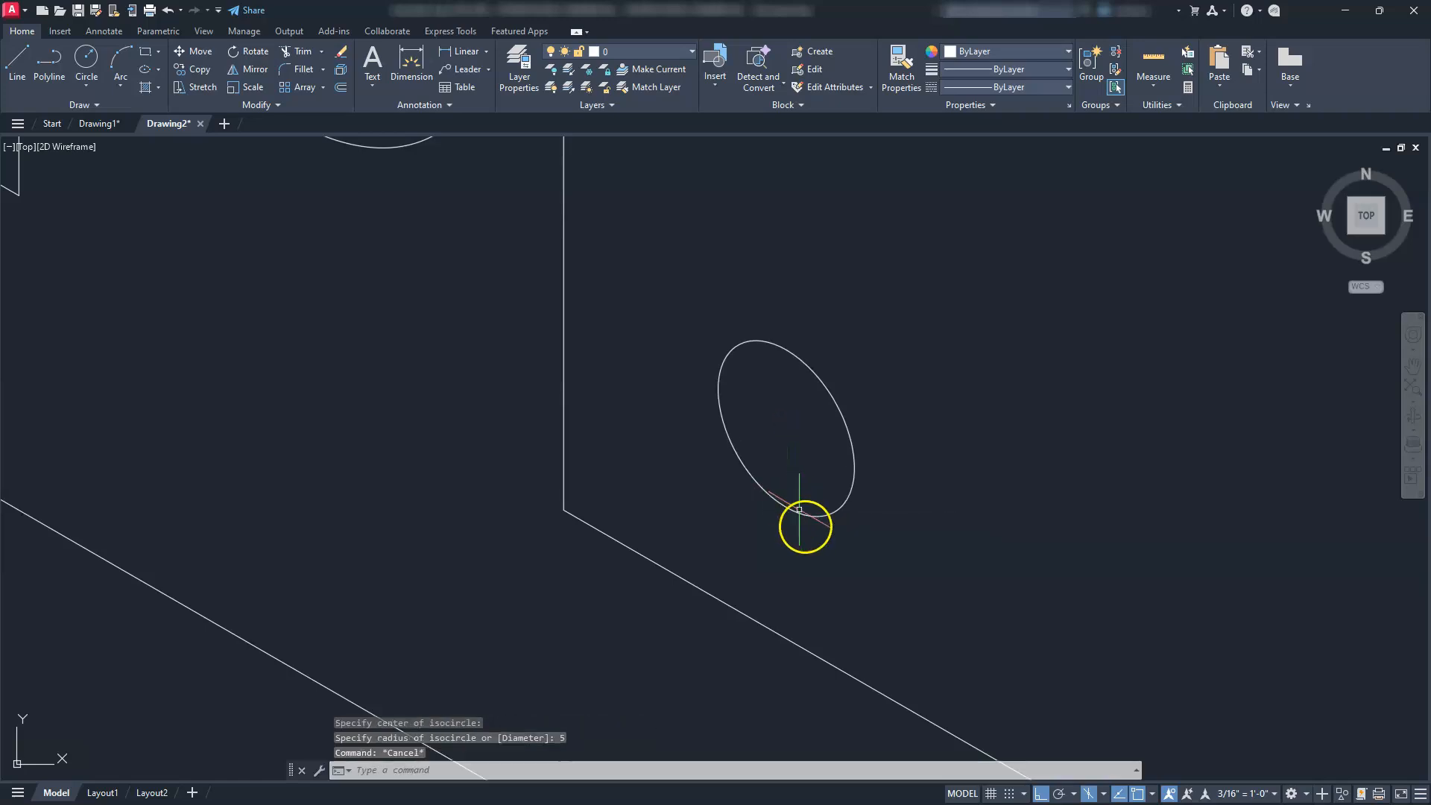
Center the small isocircle on the lug's lower right corner and copy it to the lower left corner.
scroll(805, 529, "down", 2)
scroll(806, 534, "down", 2)
middle_click_drag(770, 530, 838, 604)
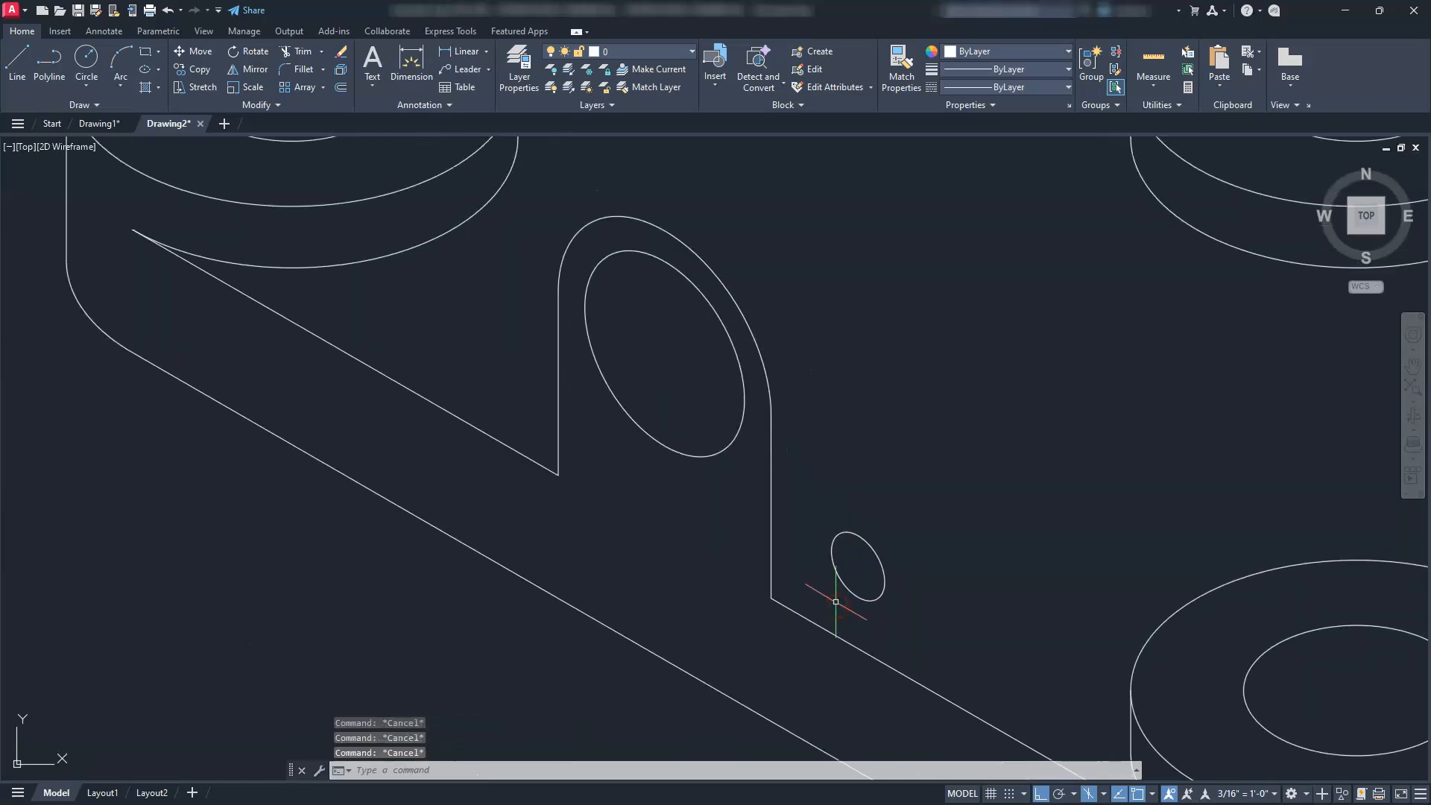
left_click(858, 566)
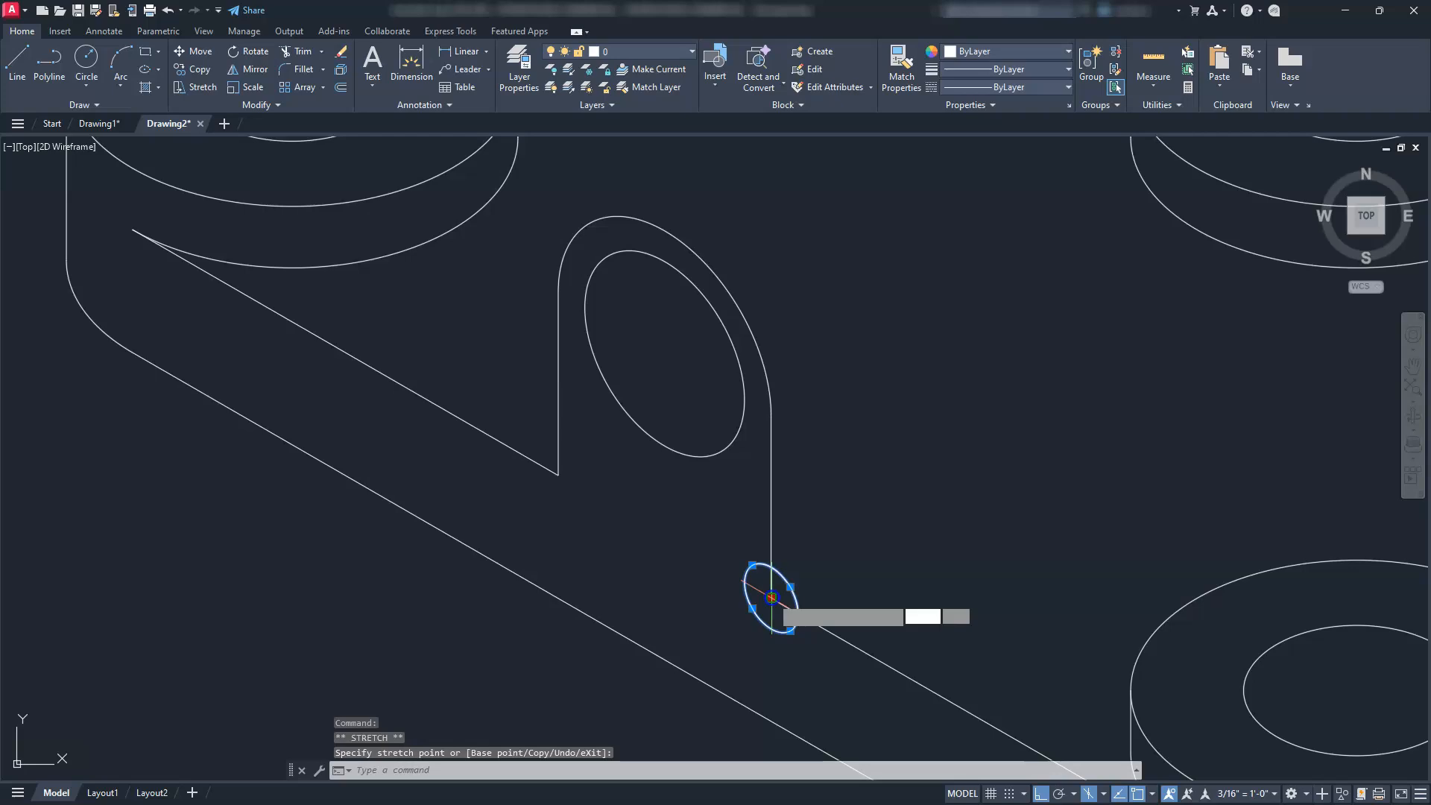
left_click(773, 596)
left_click(772, 598)
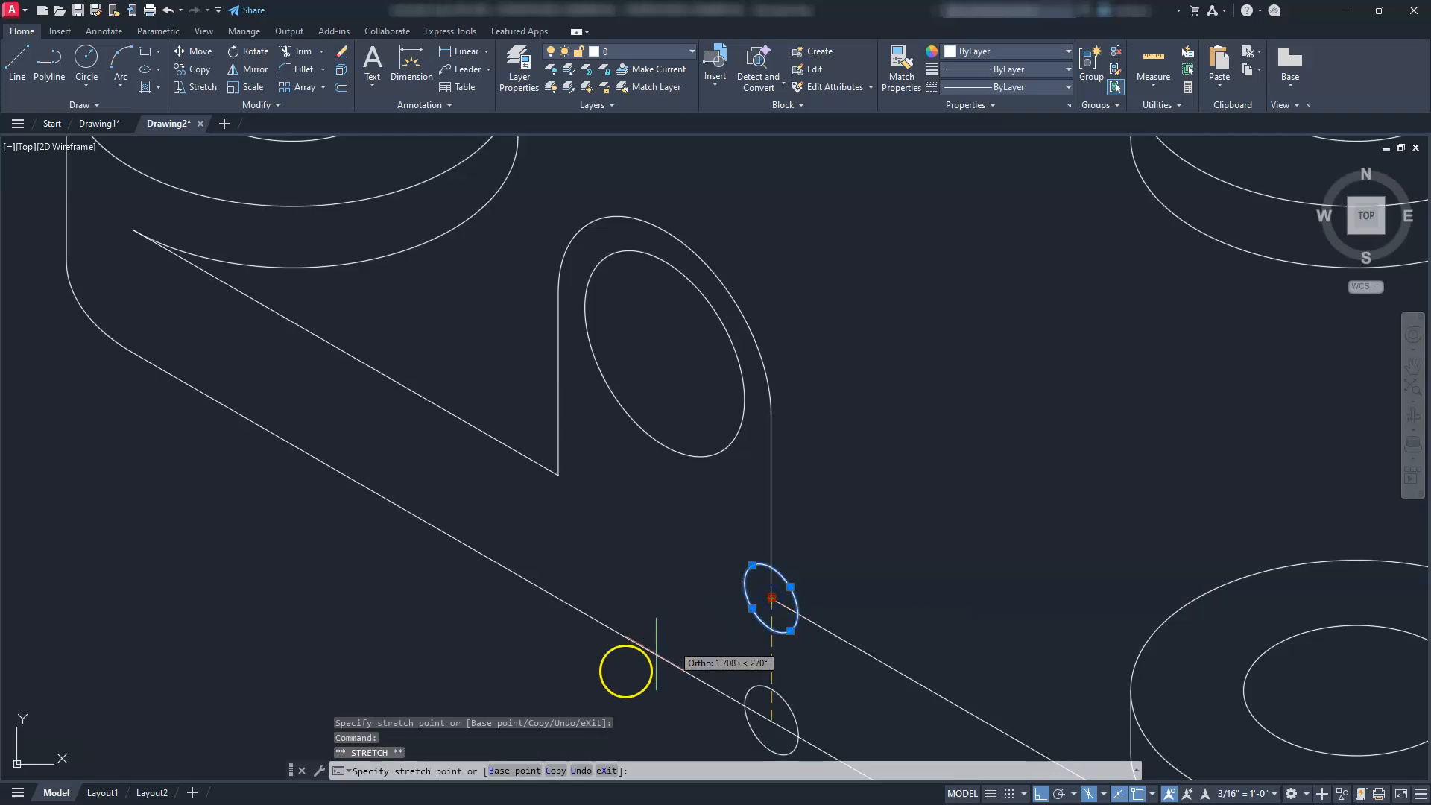
left_click(556, 770)
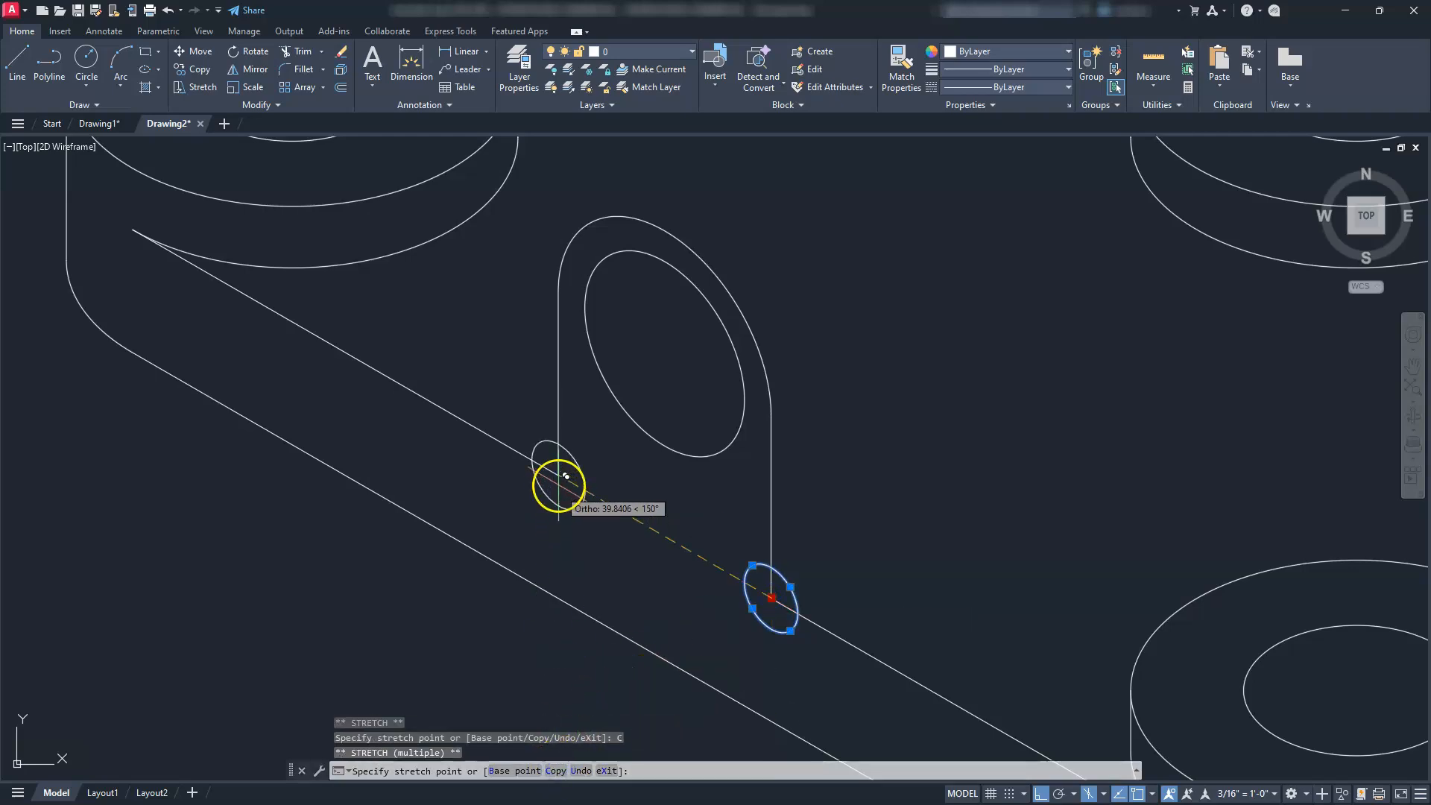
left_click(559, 474)
key("Escape")
key("Escape")
key("Escape")
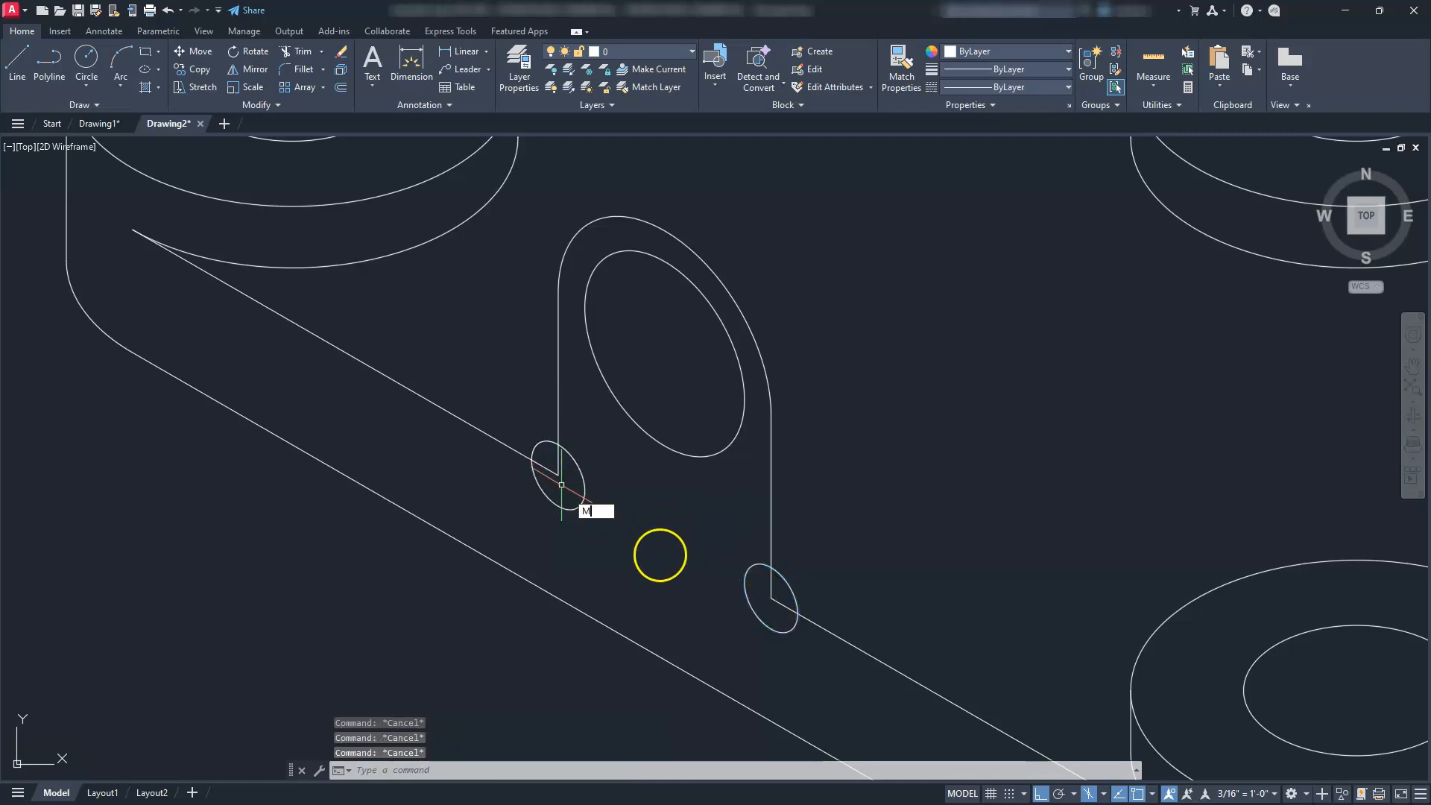
Move both small isocircles straight up by 5.
type("M")
key("Return")
left_click(746, 596)
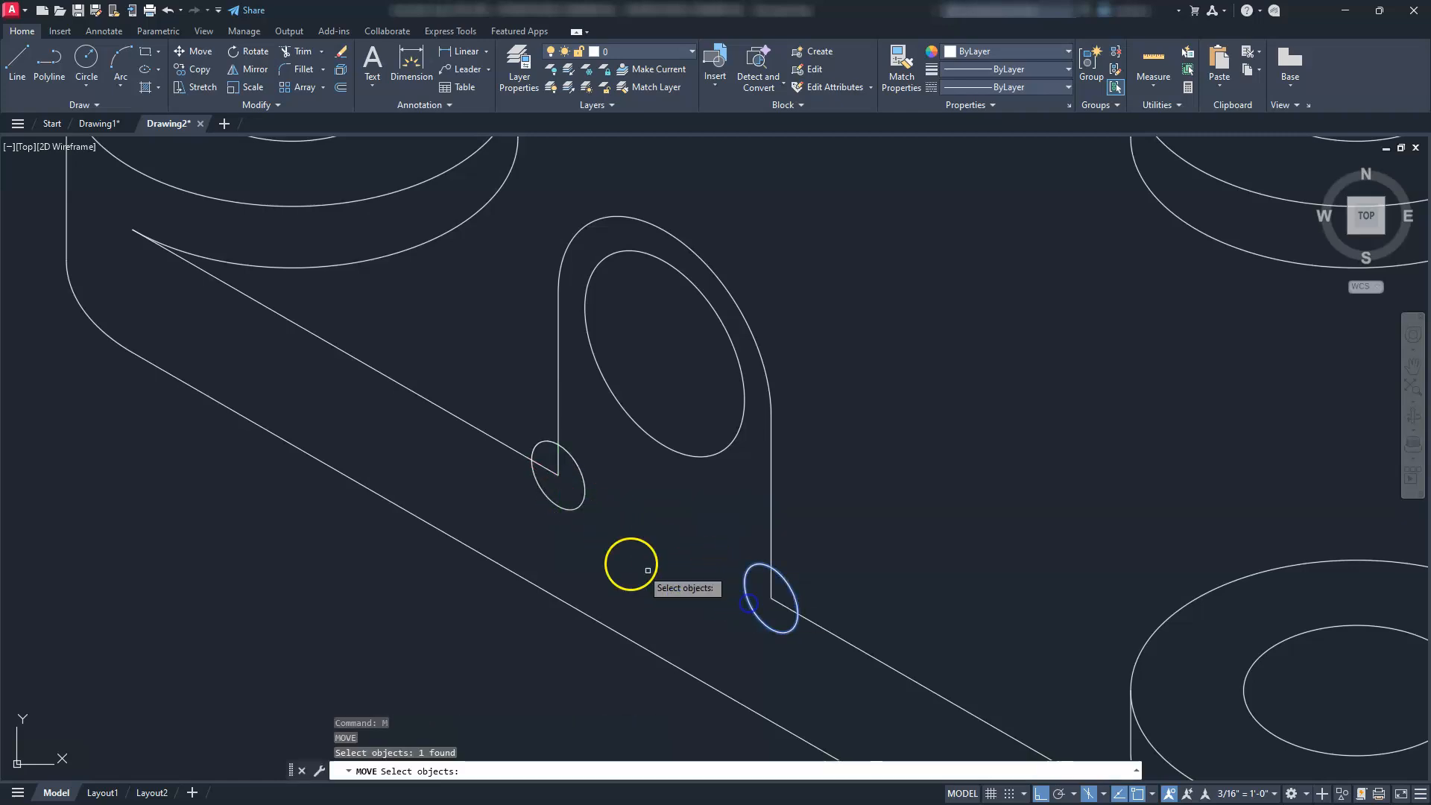
left_click(568, 508)
key("Return")
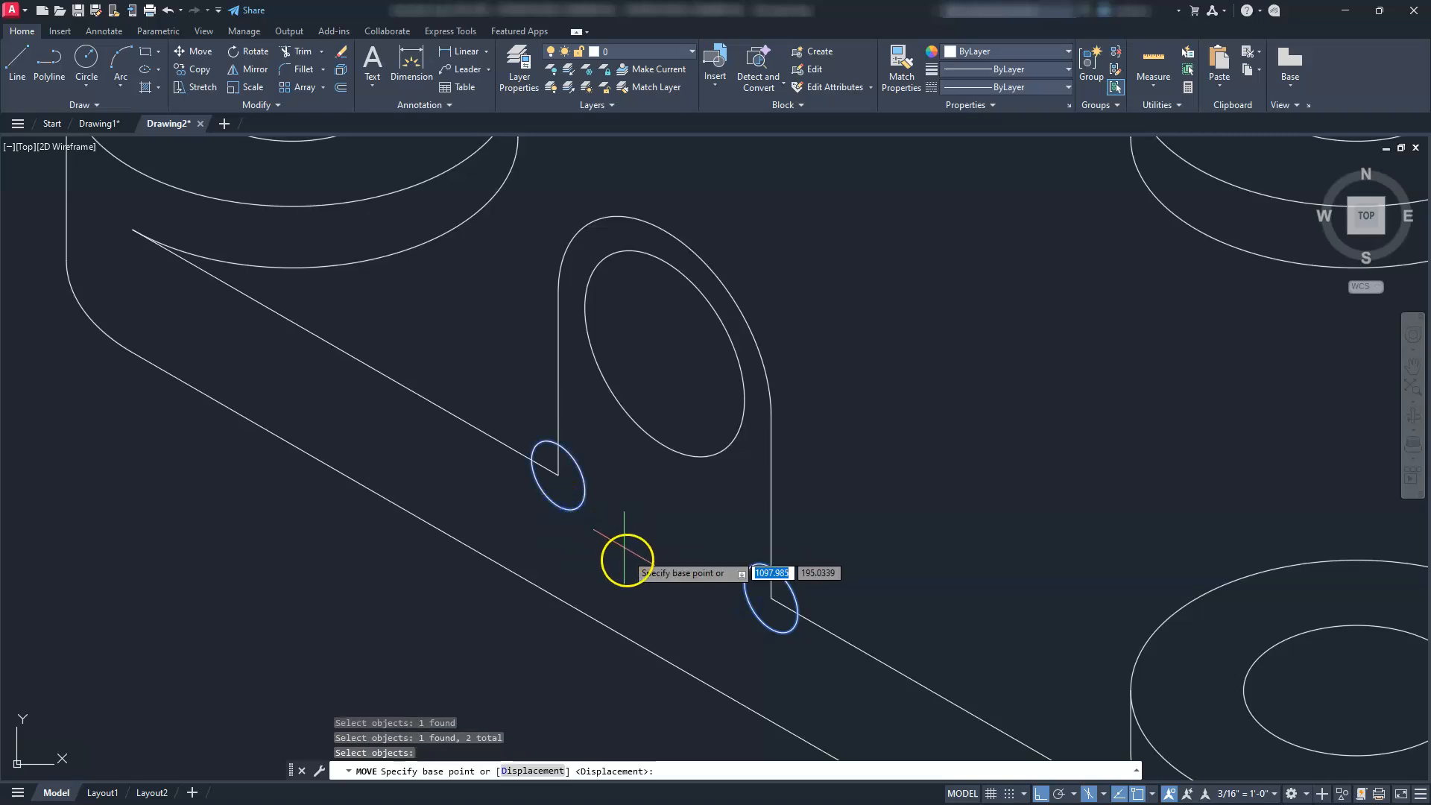
left_click(629, 559)
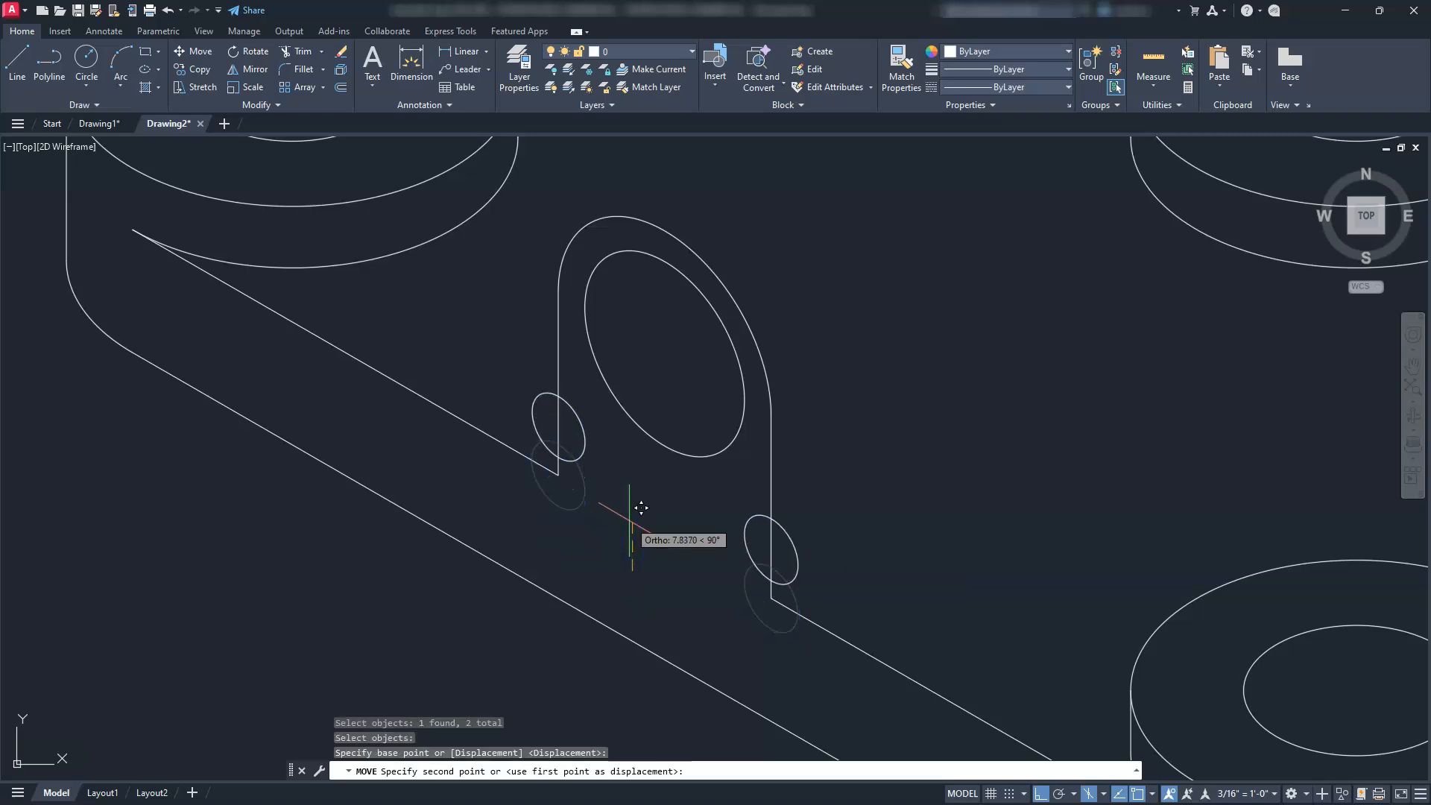
type("5")
key("Return")
key("Escape")
key("Escape")
key("Escape")
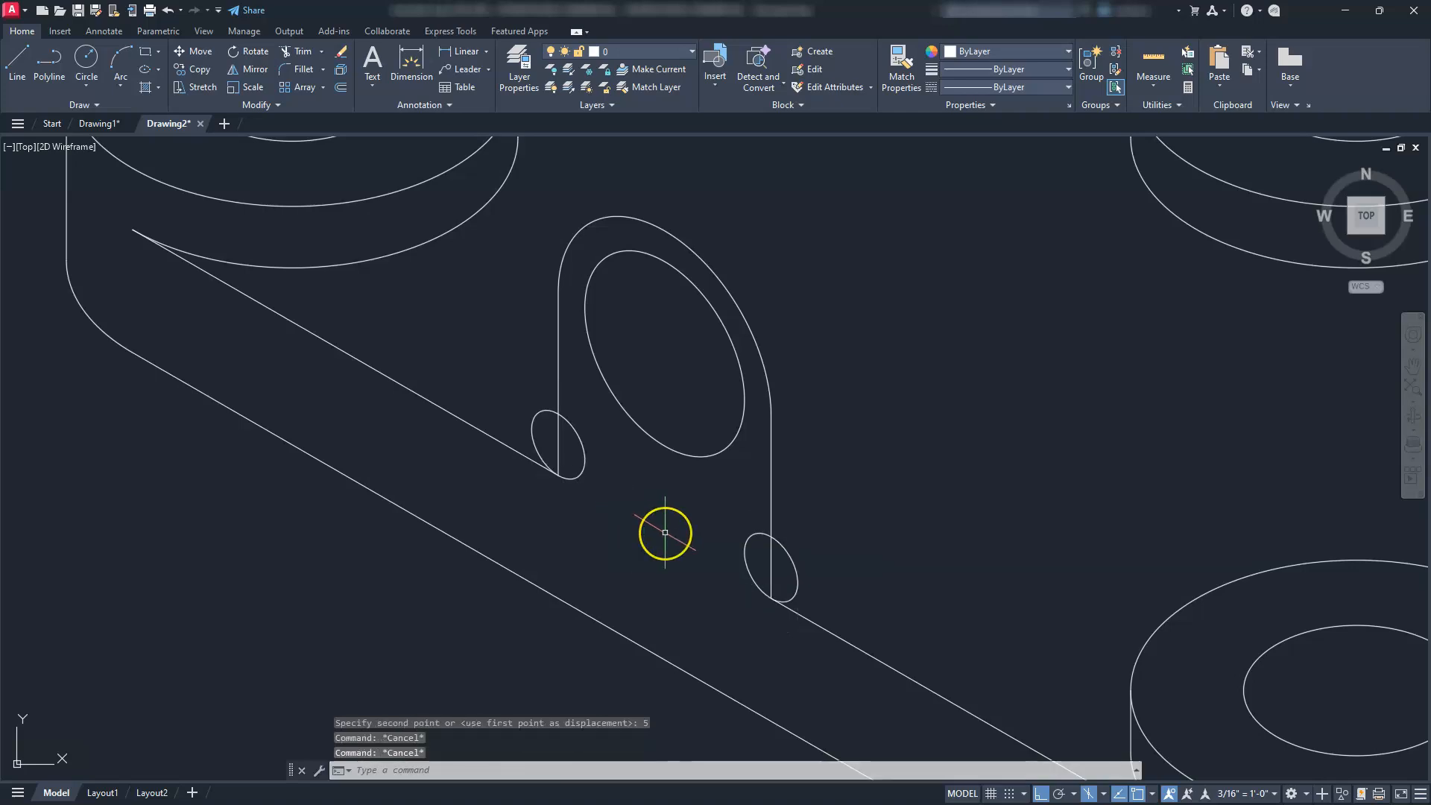
Move the right small isocircle 5 down along the inclined edge direction, away from the lug.
type("m")
key("Return")
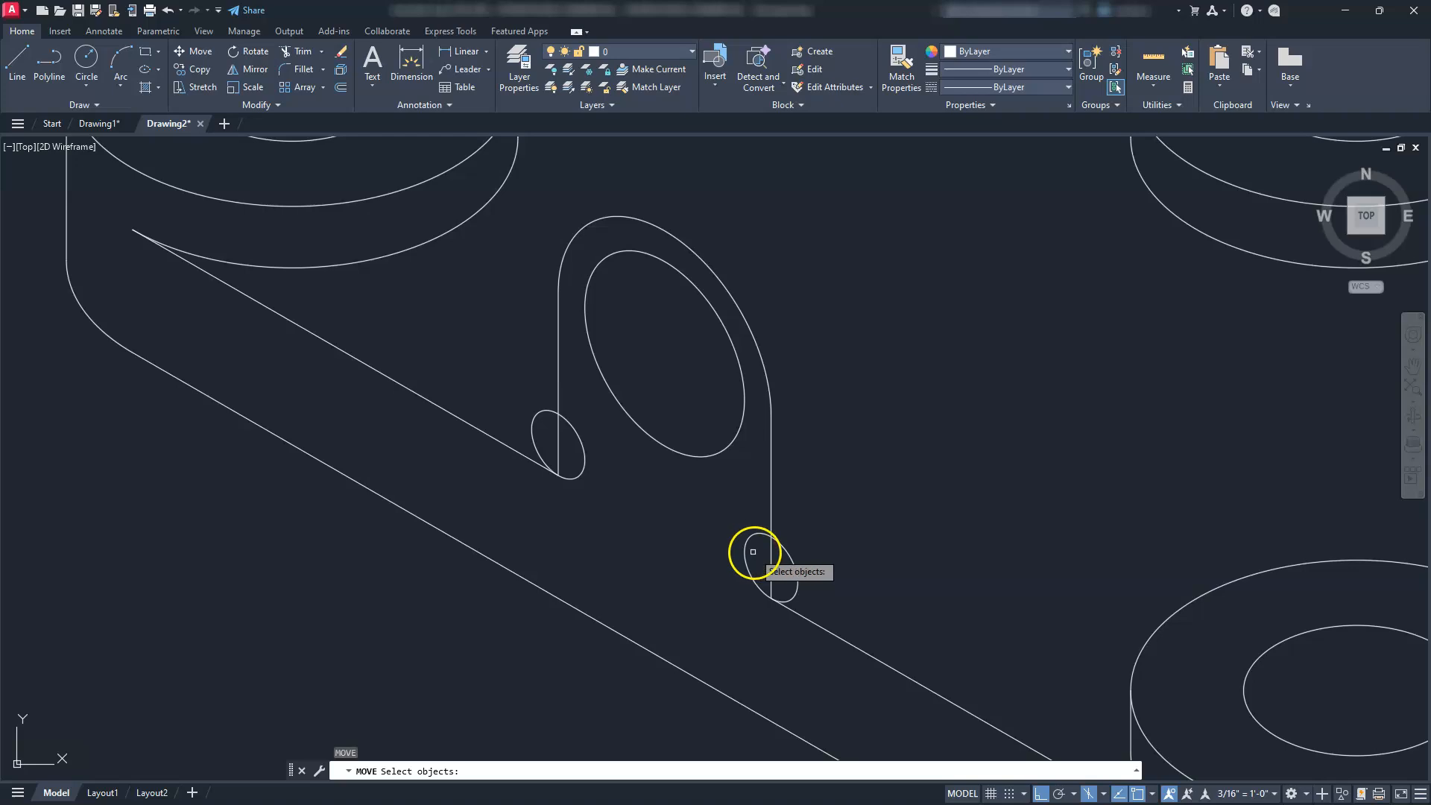
left_click(791, 559)
key("Return")
left_click(809, 480)
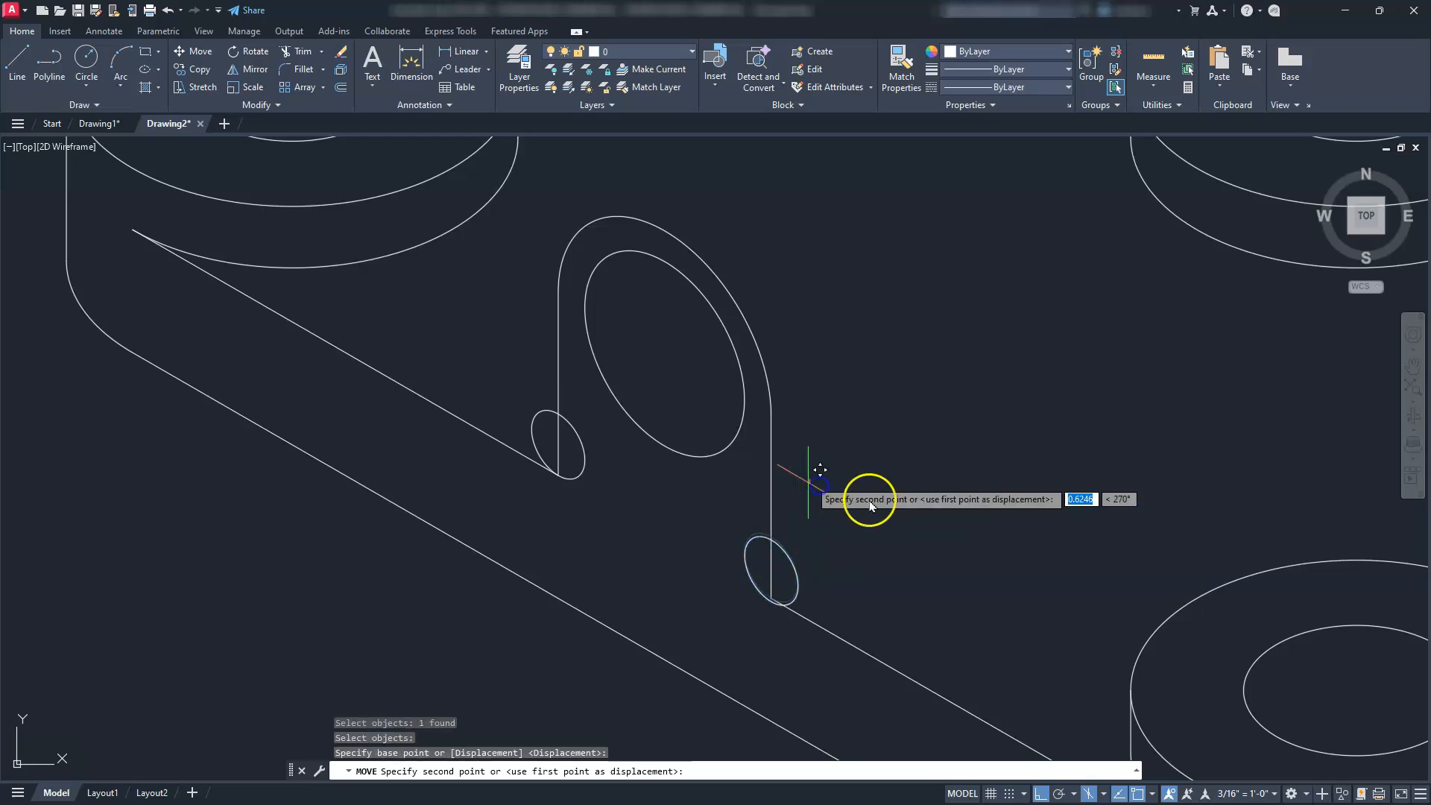
type("5")
key("Return")
key("Escape")
key("Escape")
key("Escape")
Move the left small isocircle 5 up along the inclined edge direction, away from the lug.
type("m")
key("Return")
left_click(580, 476)
key("Return")
left_click(511, 509)
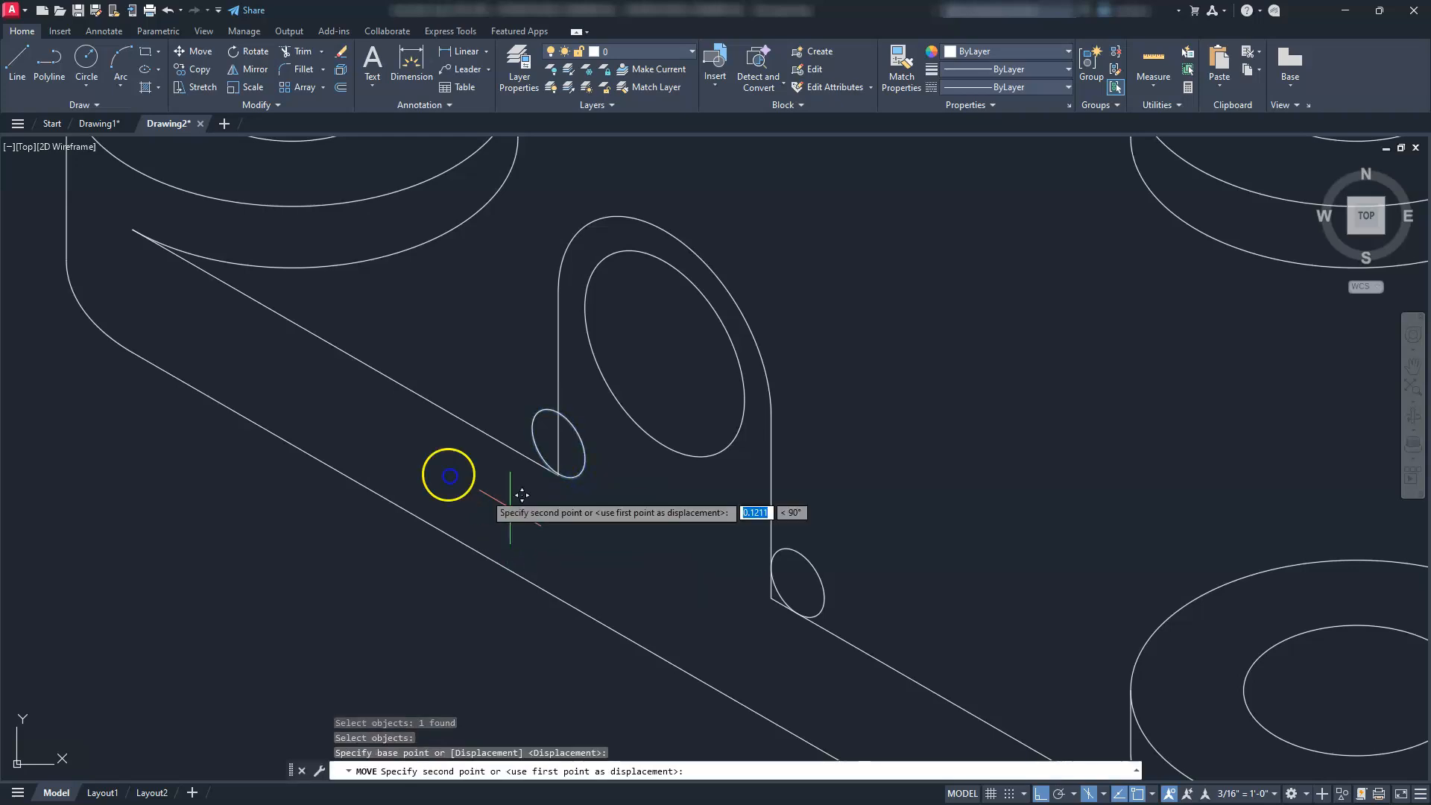
type("5")
key("Return")
key("Escape")
key("Escape")
key("Escape")
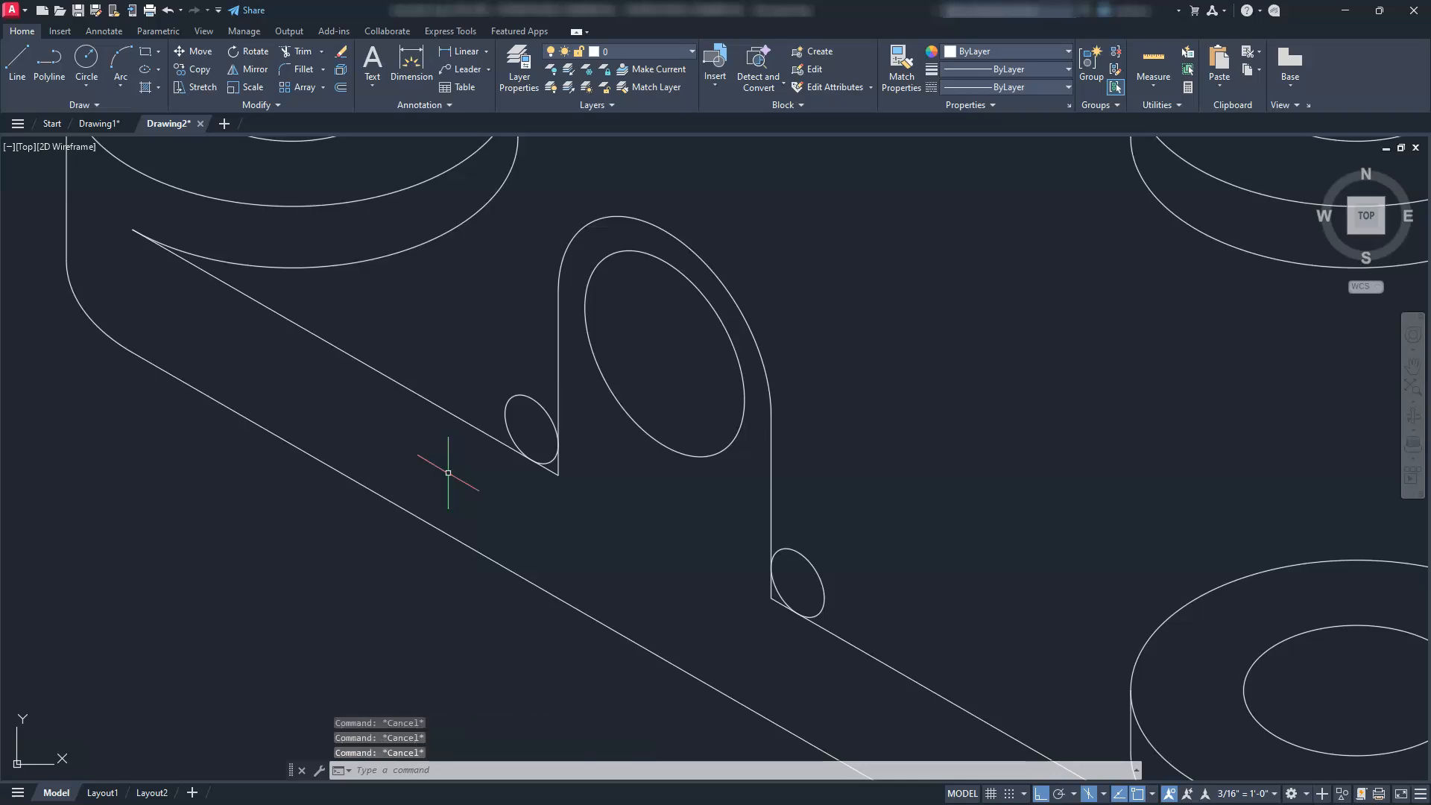
Trim both small isocircles and the leftover corner segments to leave rounded fillets at the lug's base.
left_click(506, 407)
left_click(544, 464)
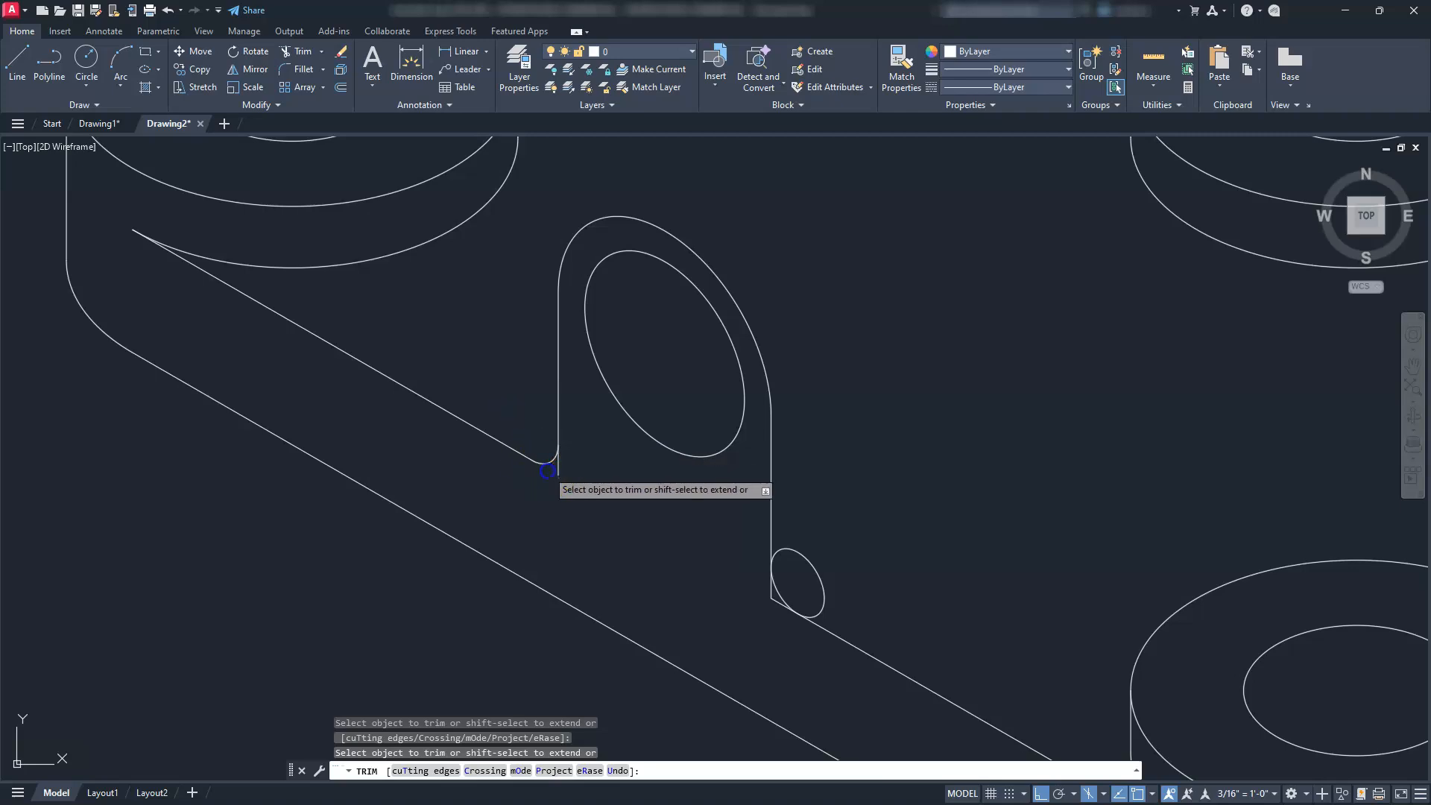
left_click(816, 571)
left_click(773, 599)
left_click(772, 598)
key("Escape")
key("Escape")
key("Escape")
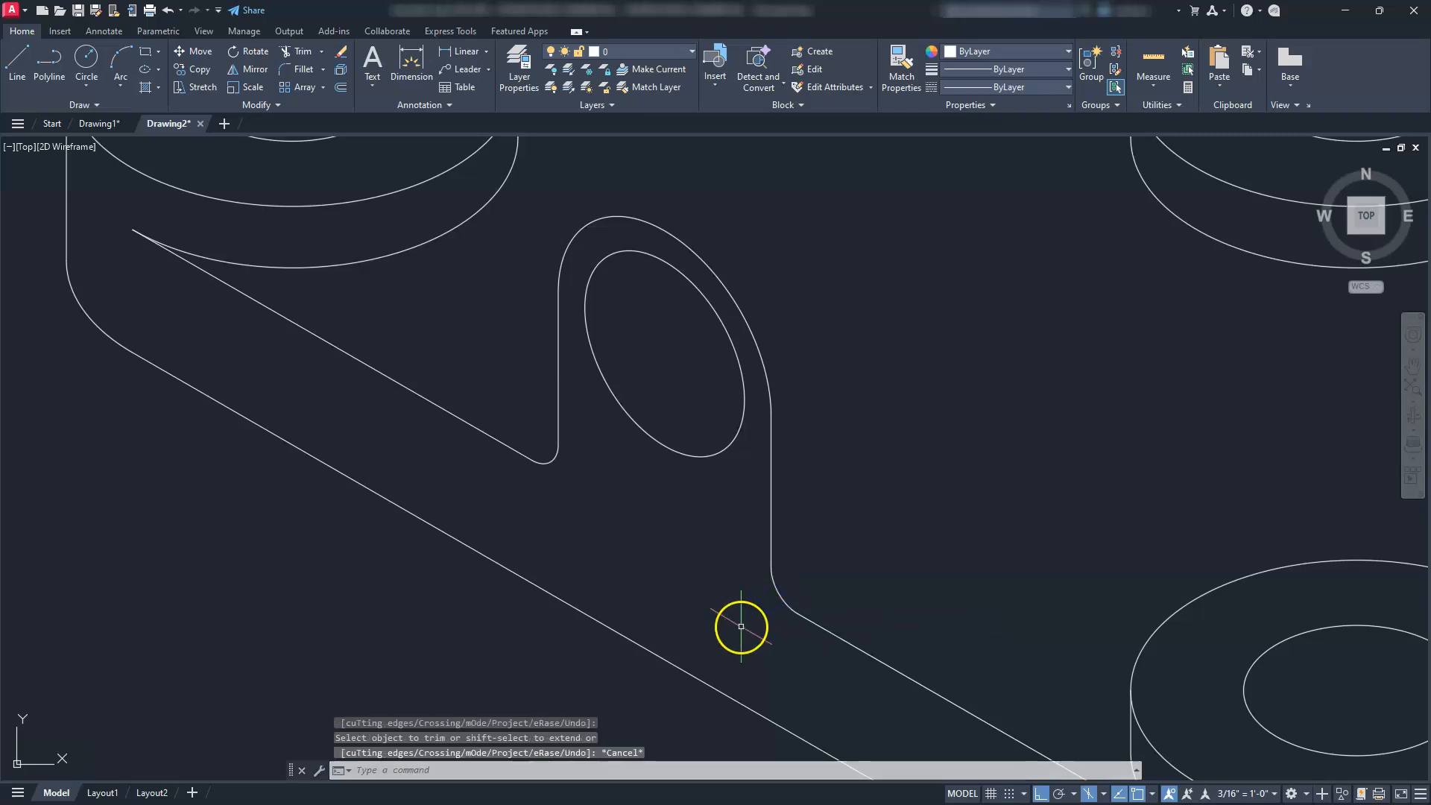
Switch to the right isoplane and copy the lug's outer arc, right vertical side and right fillet 70 along the 30° axis.
middle_click_drag(683, 562, 633, 552)
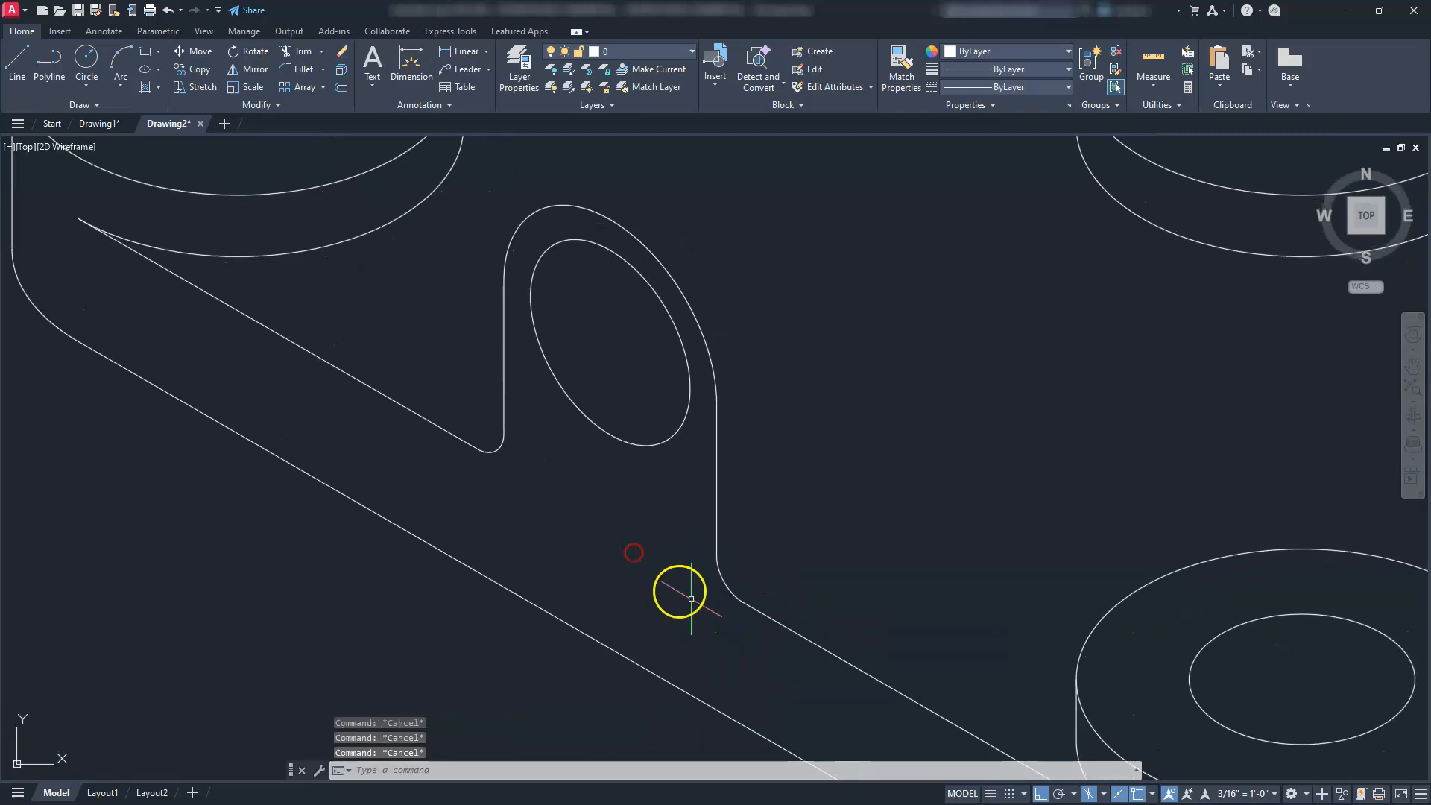
left_click(1103, 795)
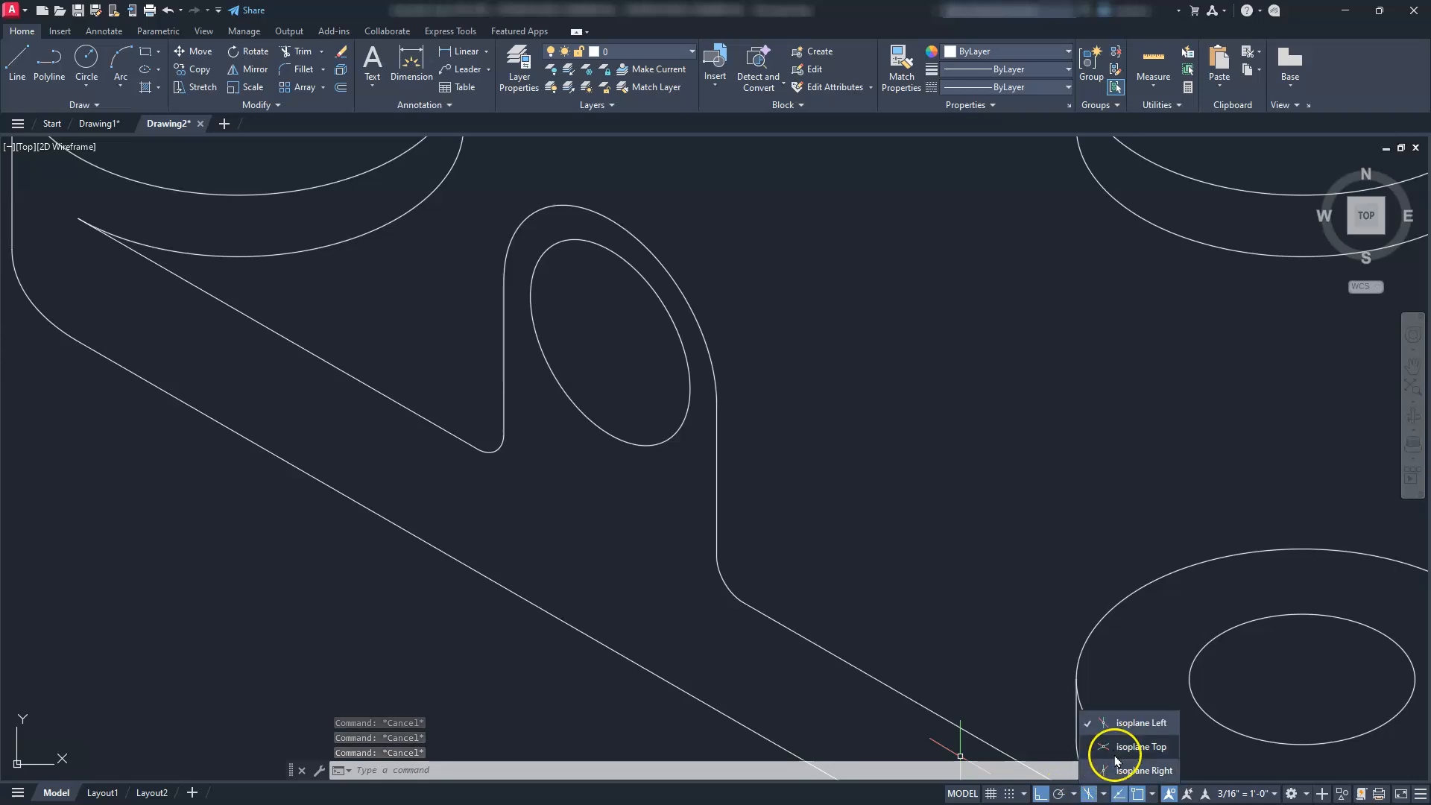
left_click(1116, 770)
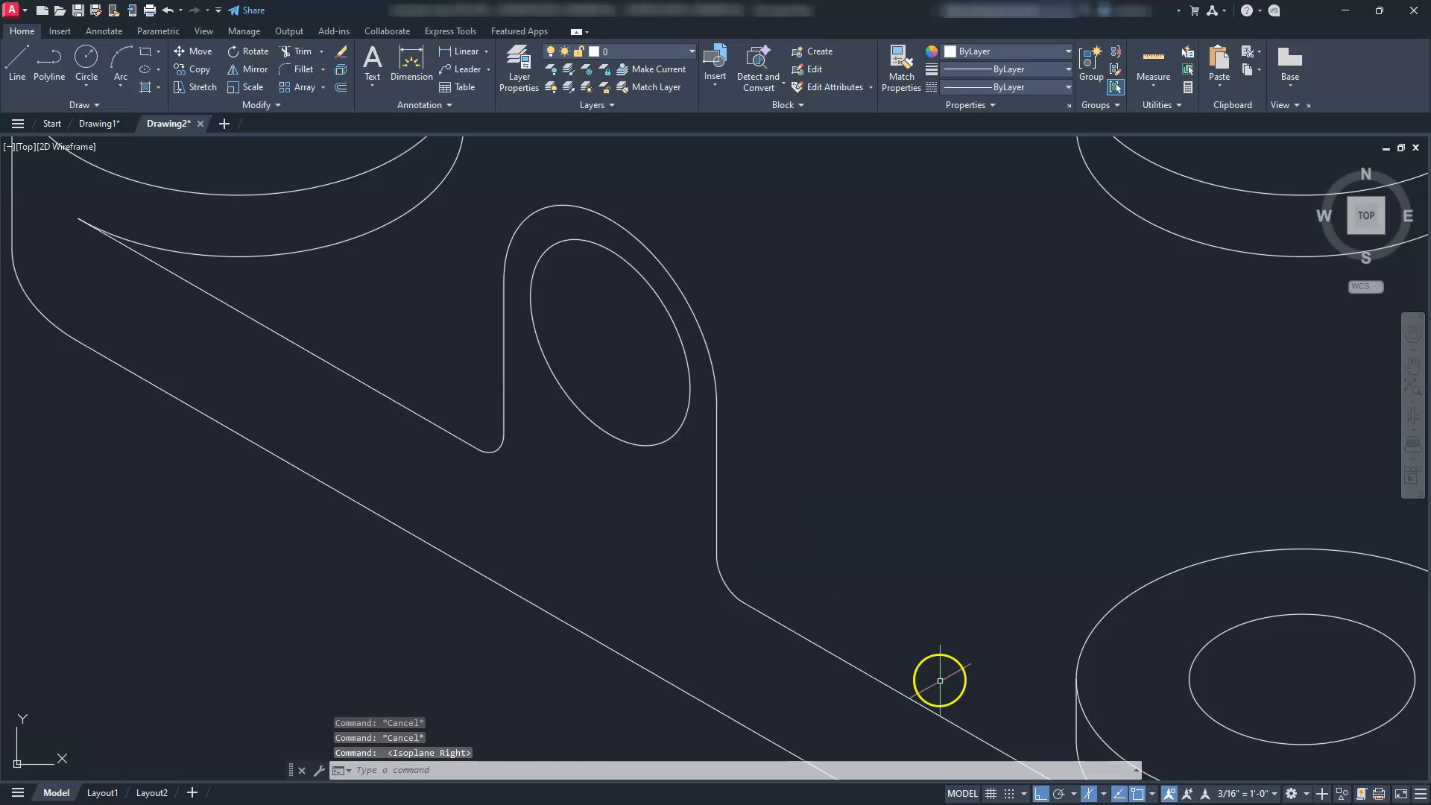
left_click(750, 457)
left_click(718, 498)
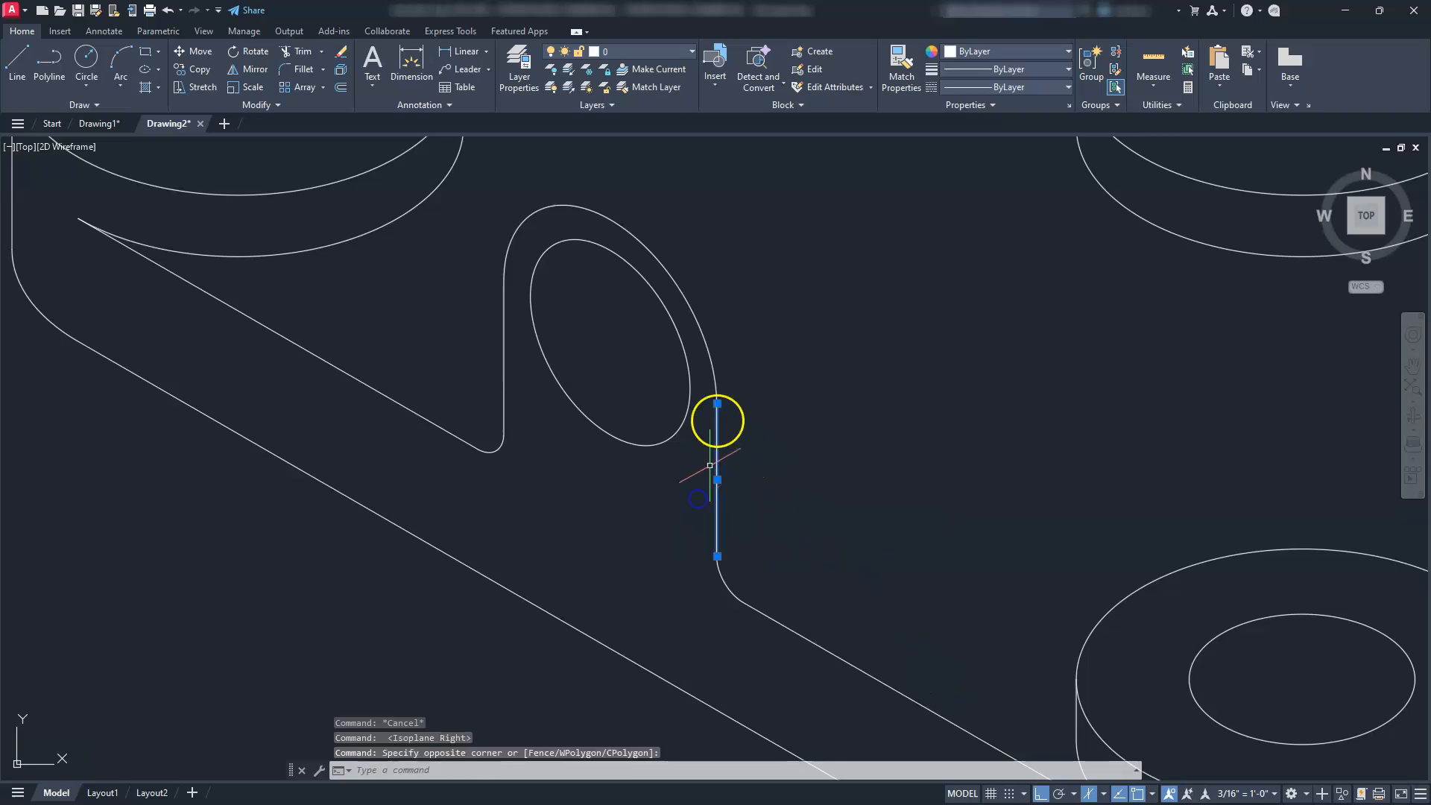
left_click(717, 375)
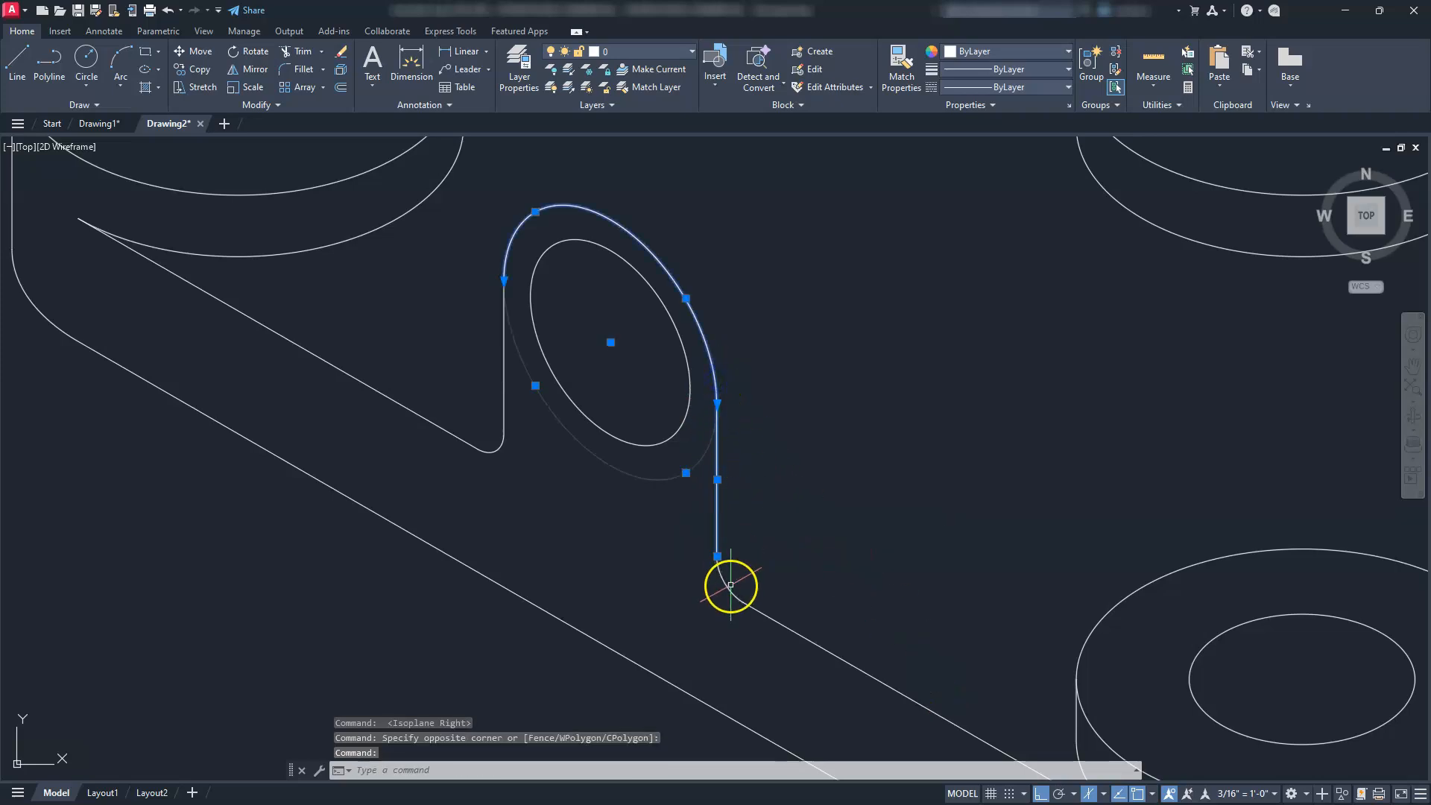
left_click(725, 583)
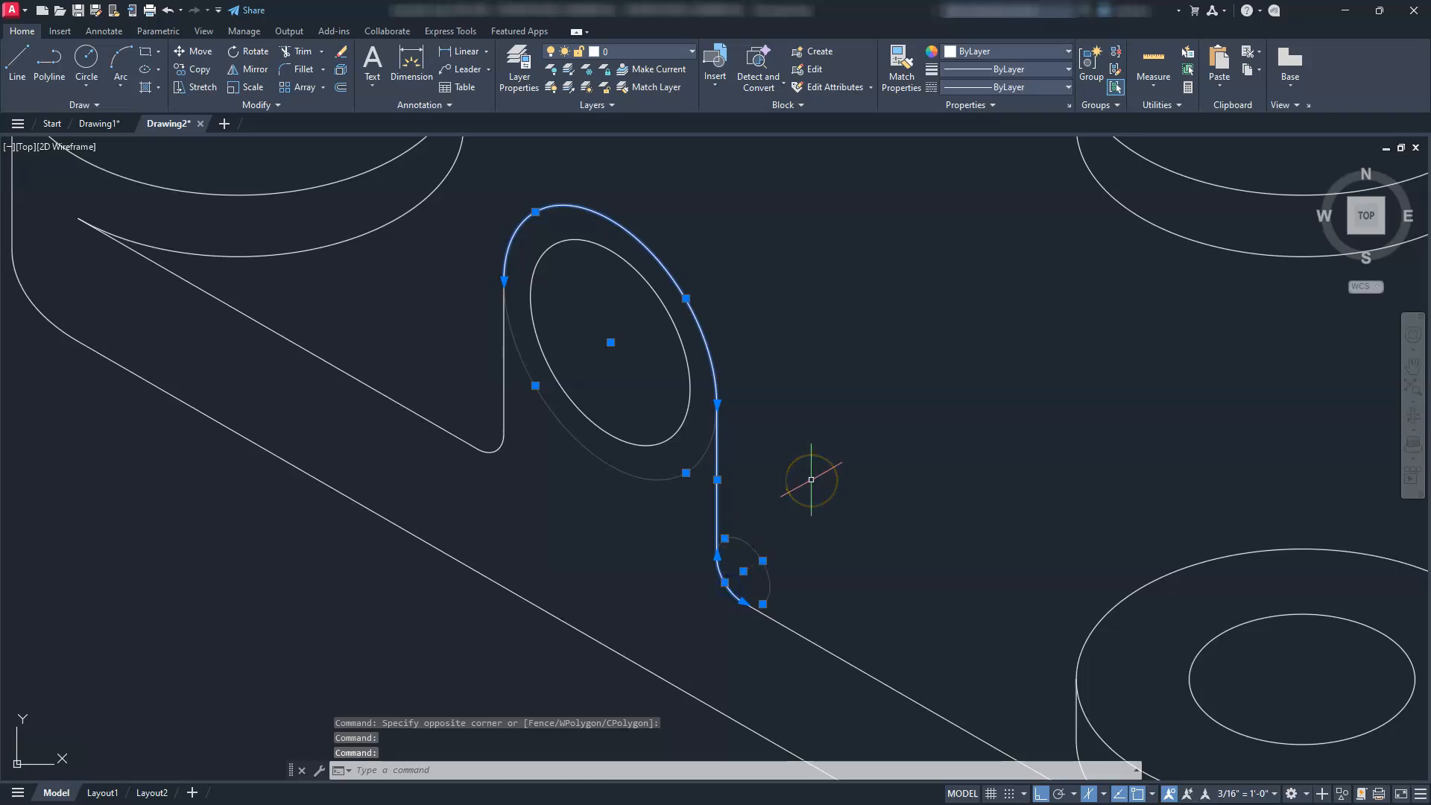
type("O")
key("Return")
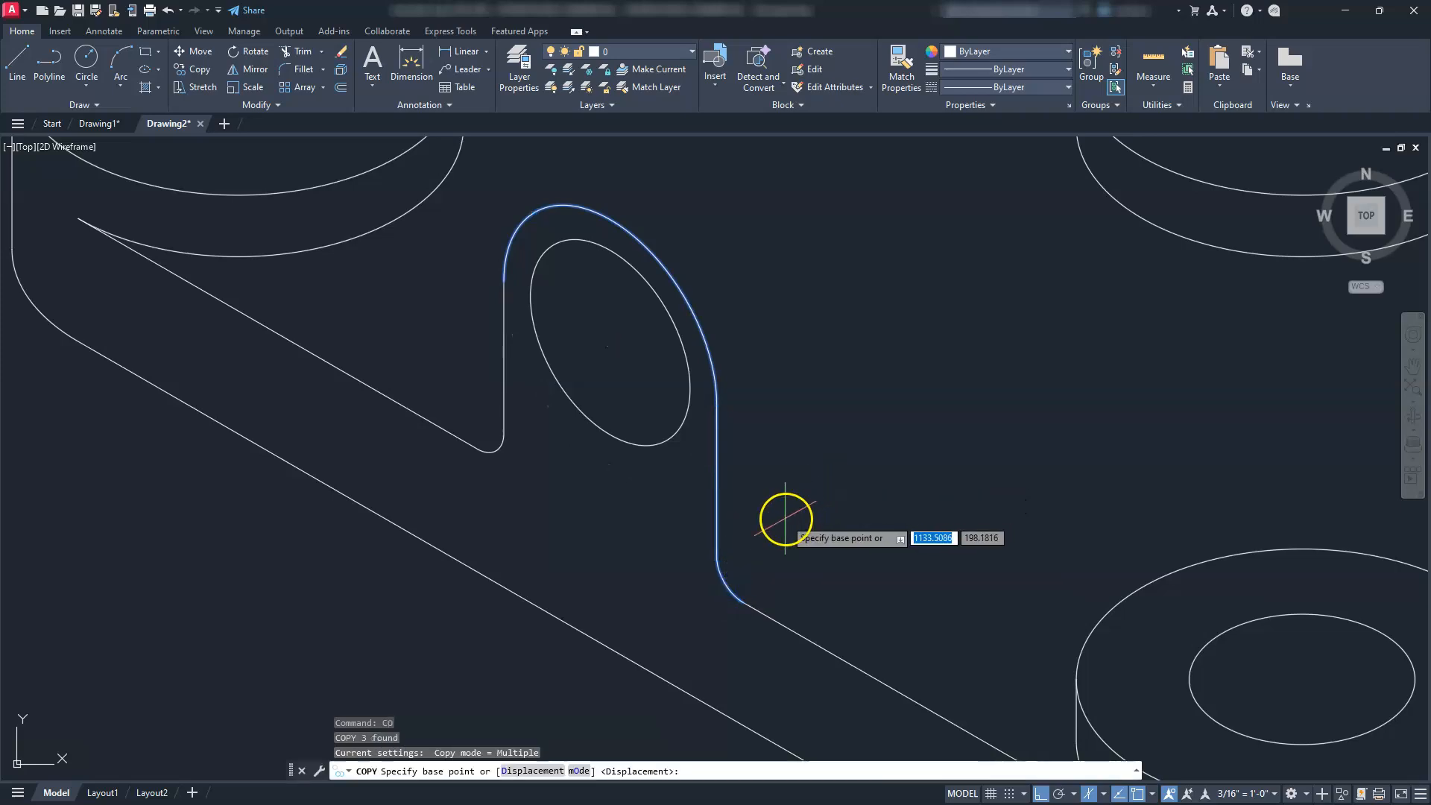
left_click(784, 517)
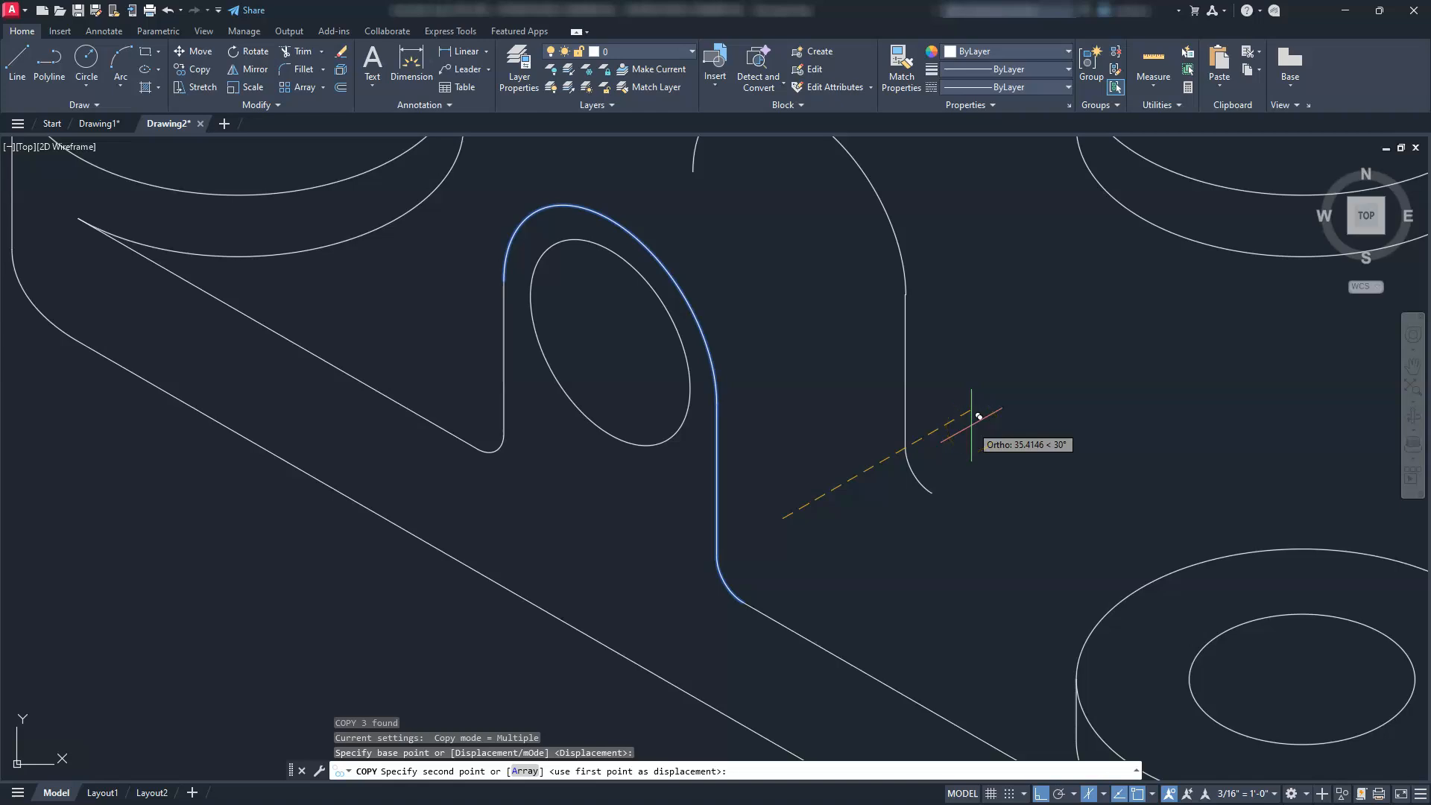
type("70")
key("Return")
key("Escape")
key("Escape")
key("Escape")
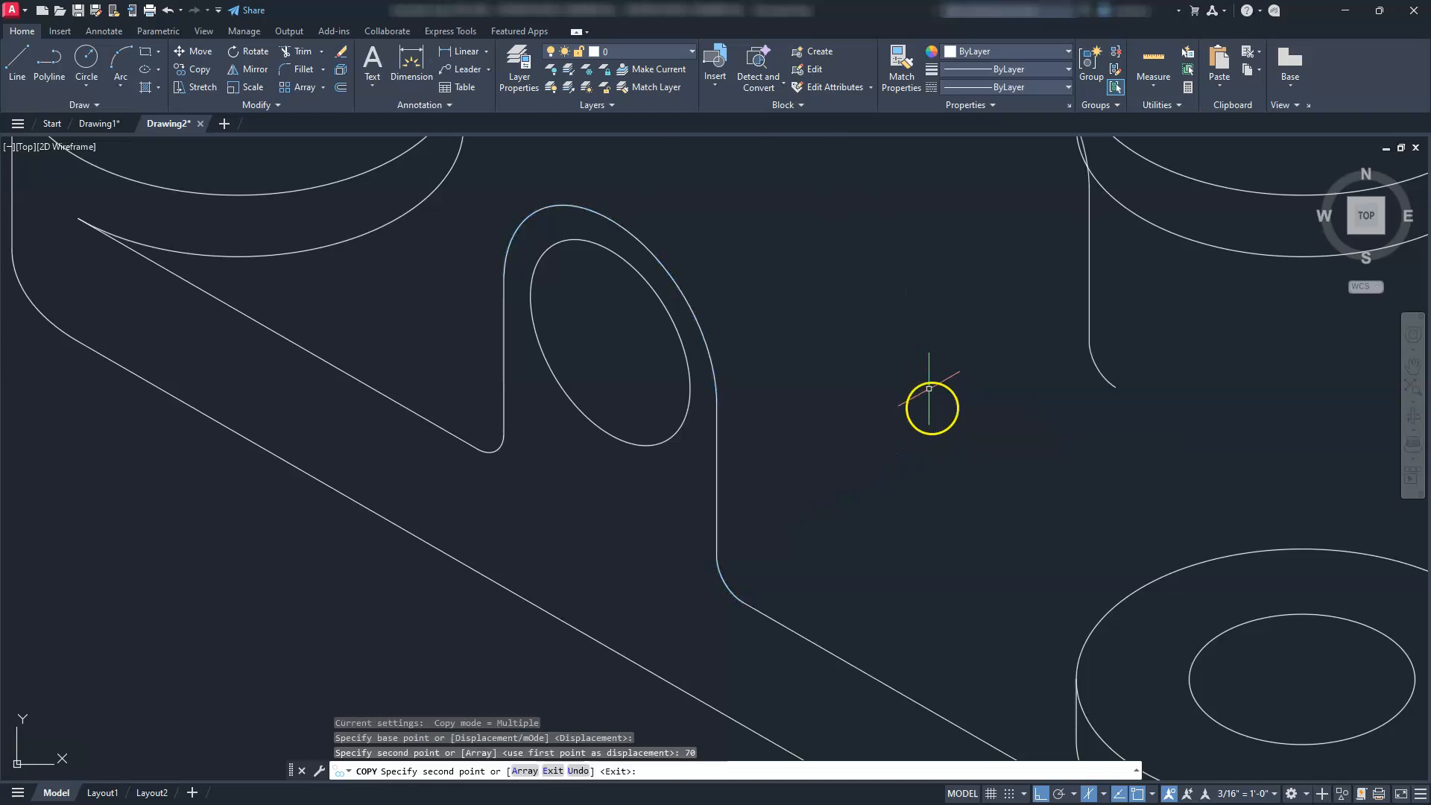
Draw a 30° line joining the upper left quadrants of the lug's front outer arc and its rear copy.
scroll(924, 381, "down", 2)
middle_click_drag(921, 384, 775, 533)
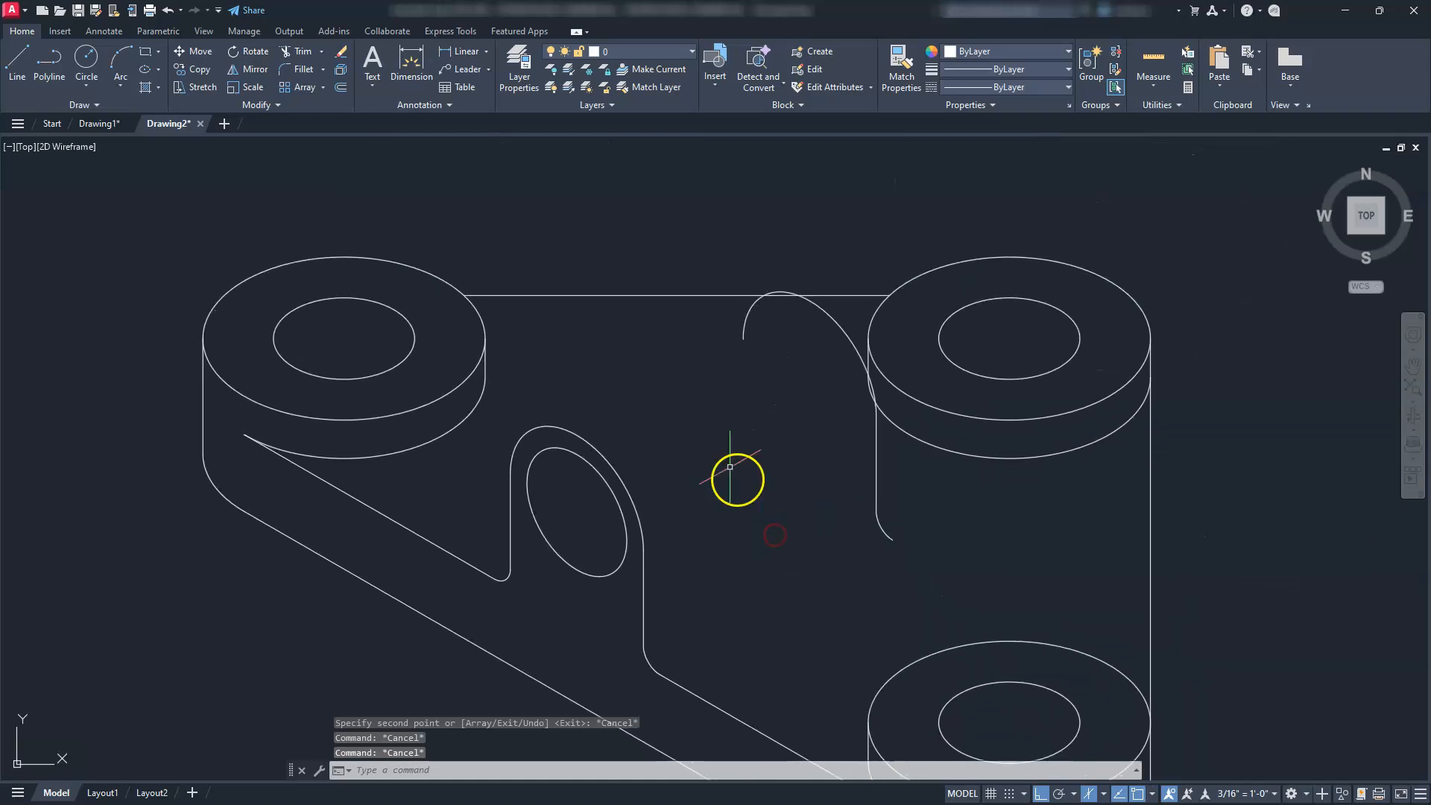
key("Return")
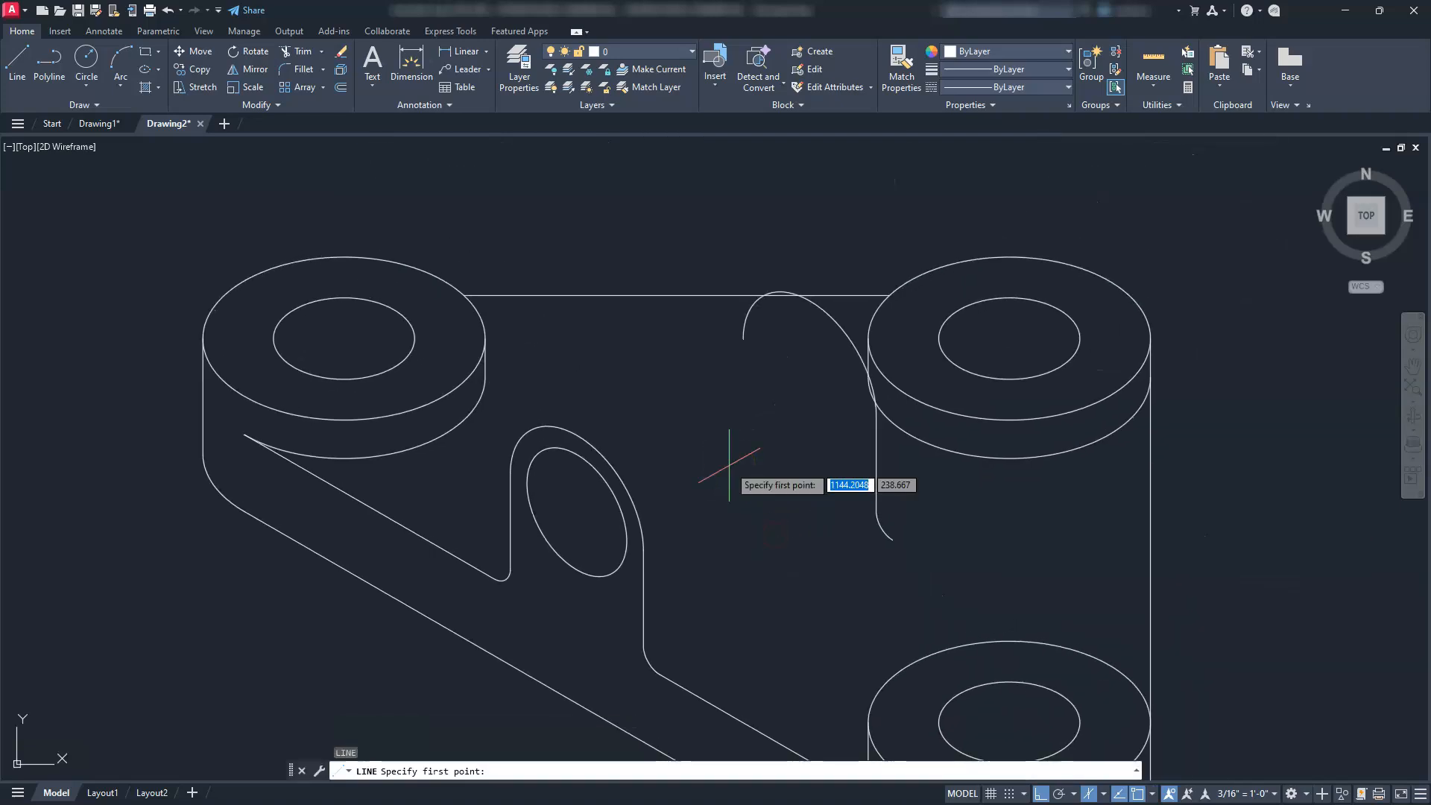
left_click(532, 429)
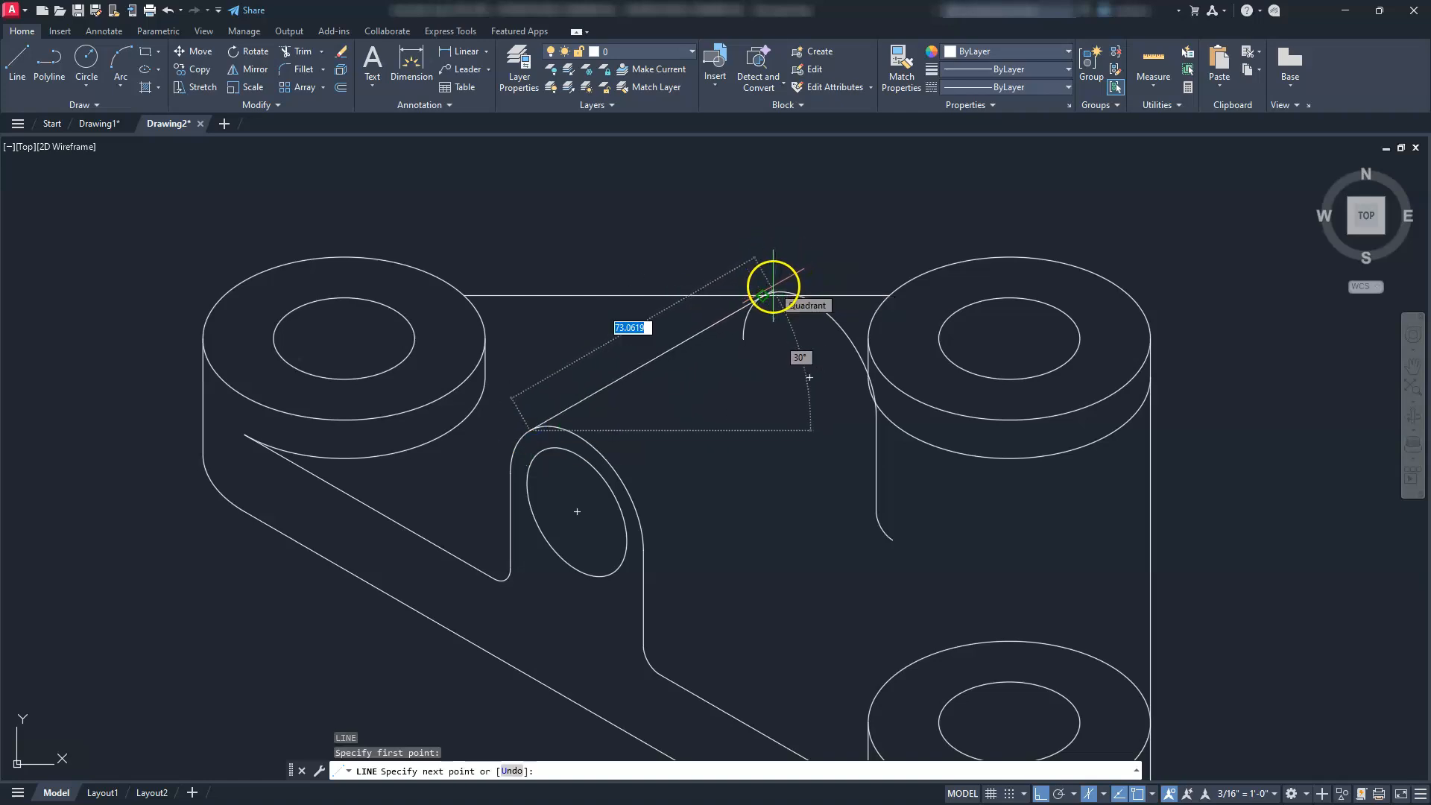
left_click(773, 285)
key("Escape")
key("Escape")
key("Escape")
Trim the rear arc below the connecting line and the horizontal back edge where it passes inside that arc.
scroll(768, 296, "up", 4)
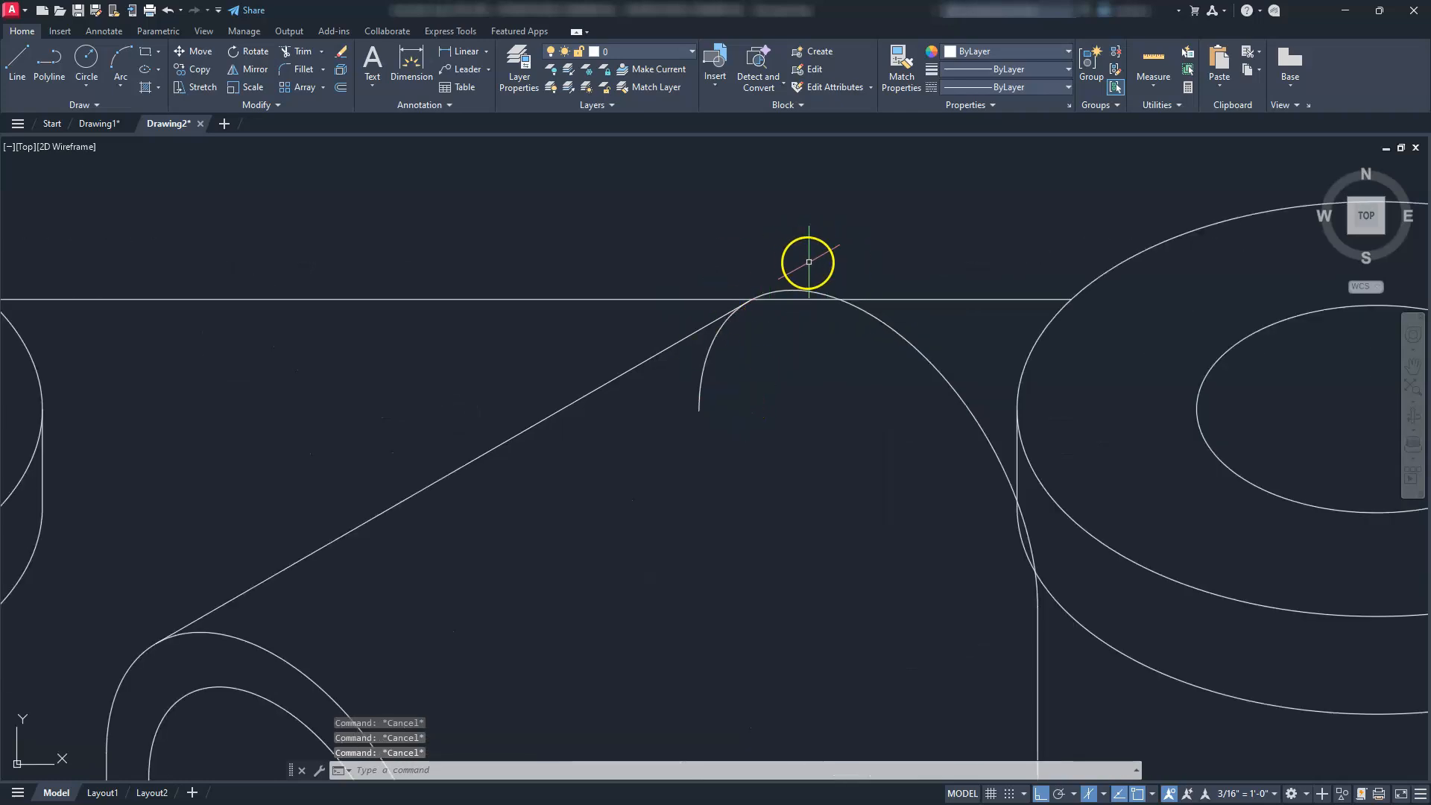
type("TR")
key("Return")
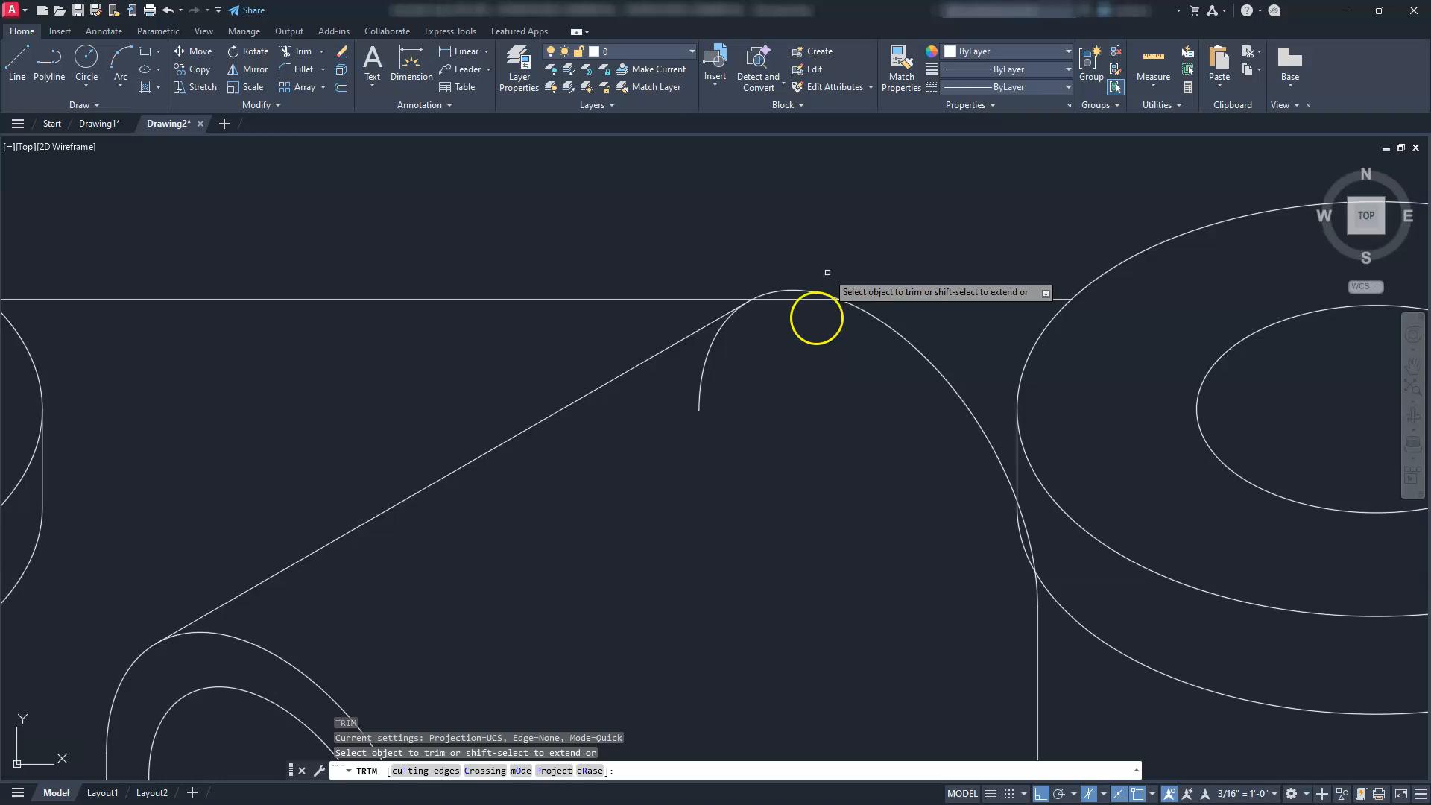
left_click(705, 378)
scroll(730, 302, "up", 3)
scroll(865, 316, "up", 4)
scroll(820, 321, "down", 4)
middle_click_drag(821, 321, 619, 322)
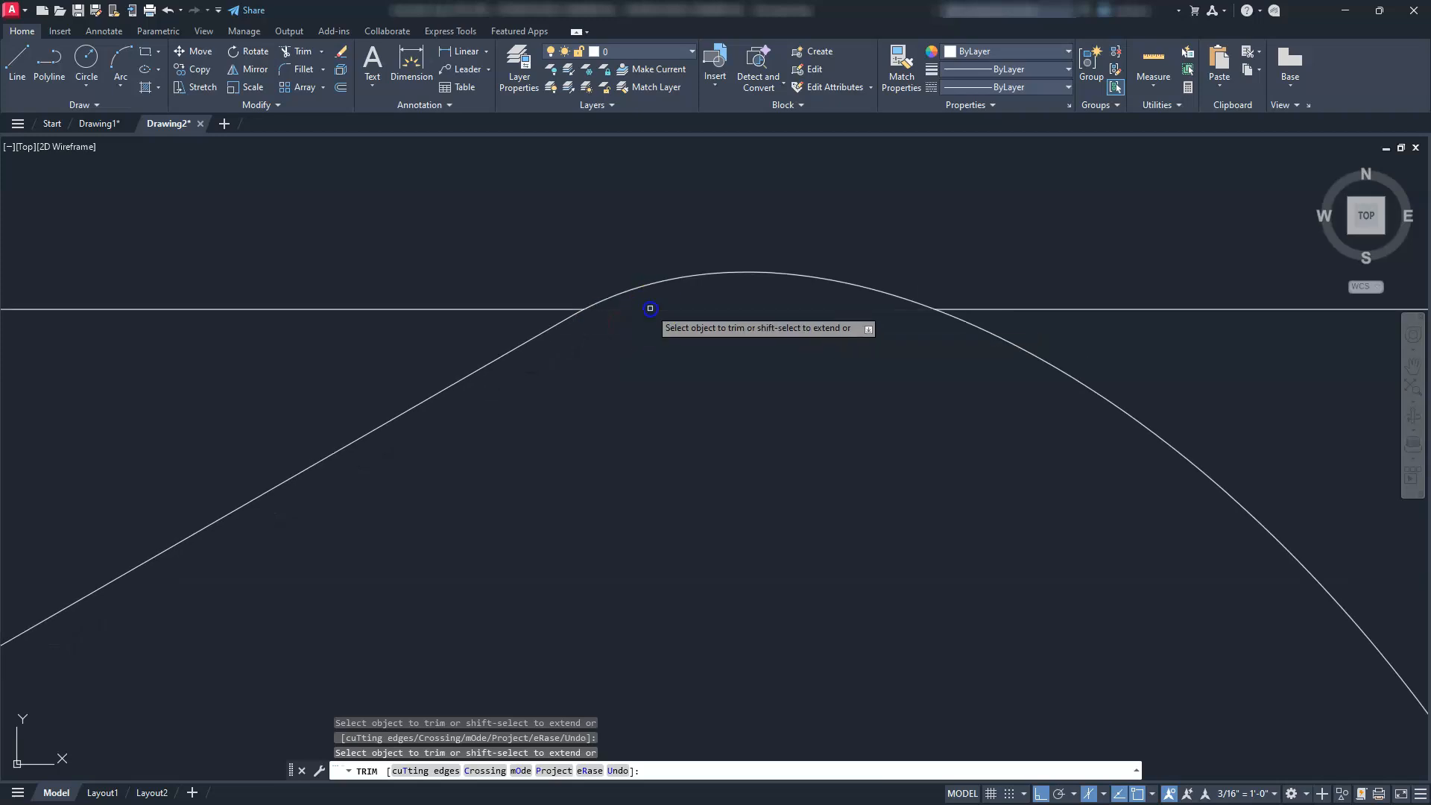
left_click(650, 308)
scroll(656, 320, "down", 3)
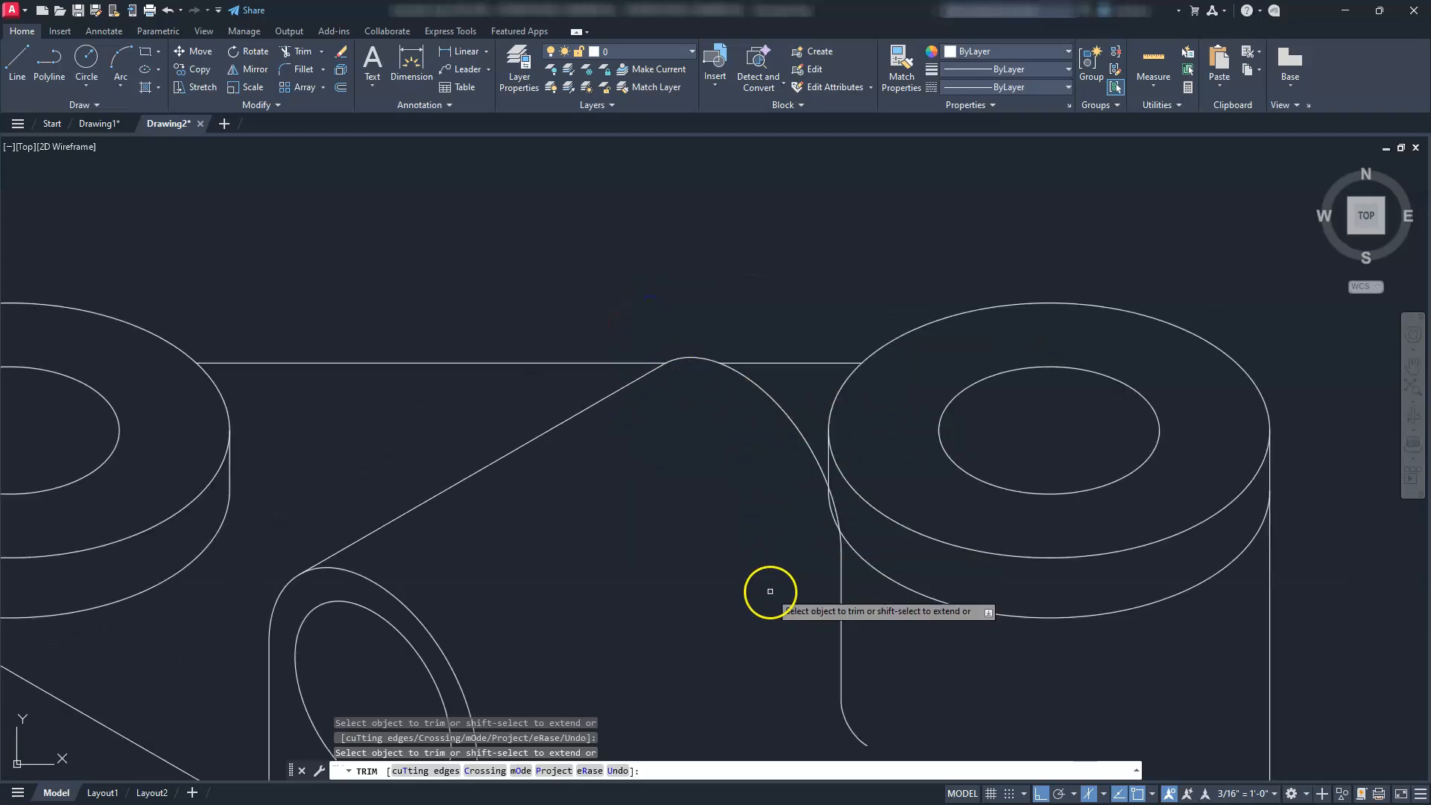
Trim the upper right boss's lower arc and left vertical edge where they run inside the lug's rear arc.
middle_click_drag(770, 591, 709, 440)
scroll(771, 375, "up", 7)
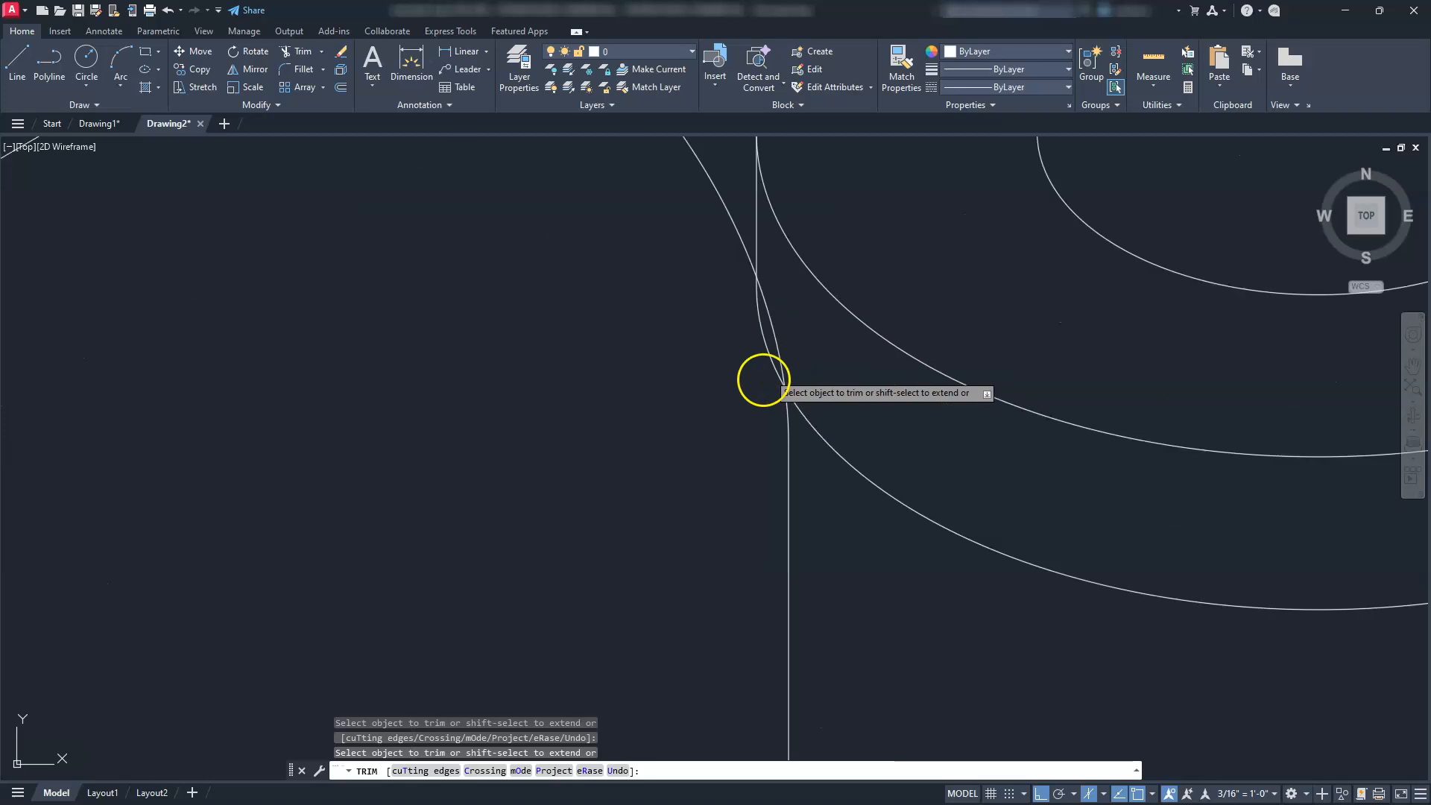
middle_click_drag(757, 351, 718, 440)
left_click(734, 437)
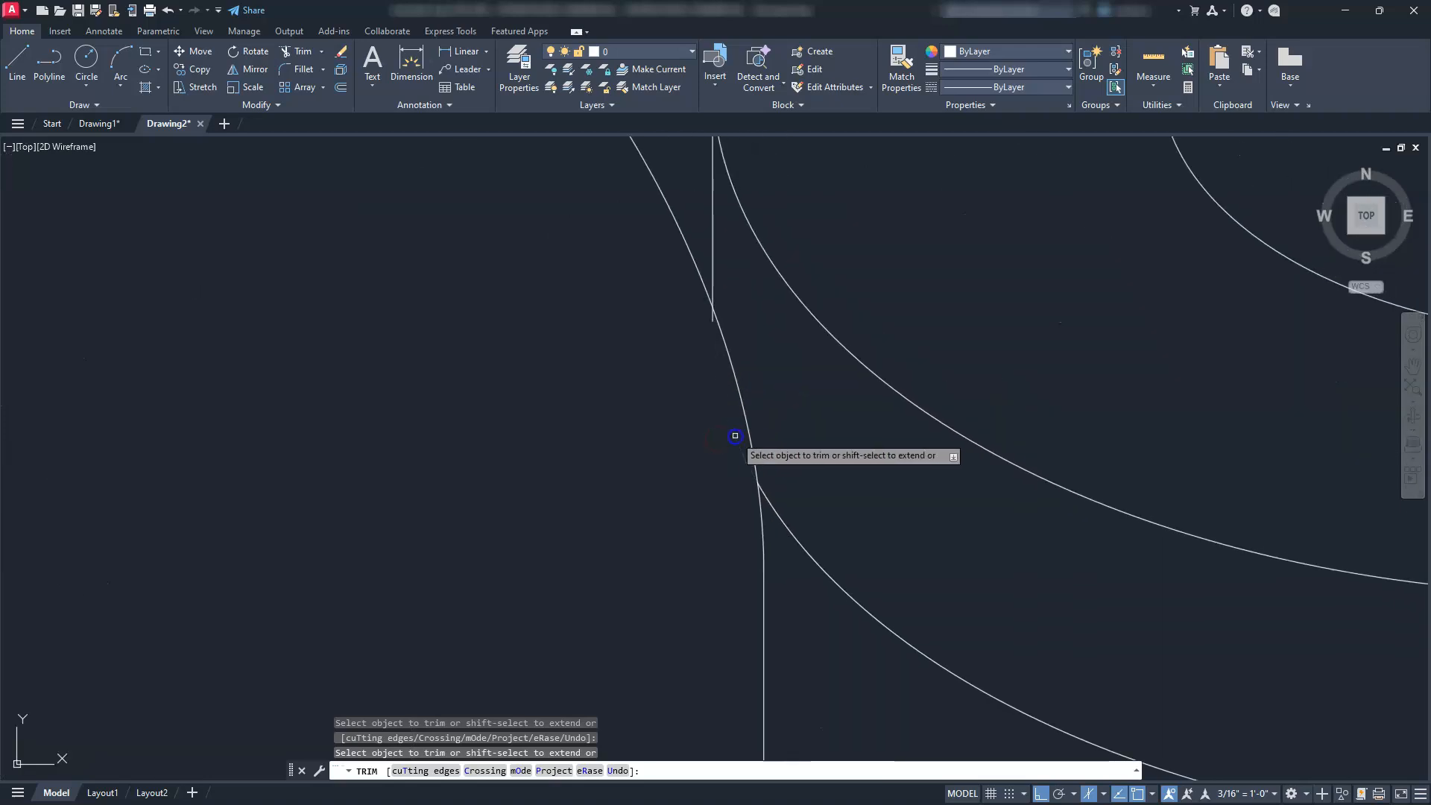
left_click(710, 321)
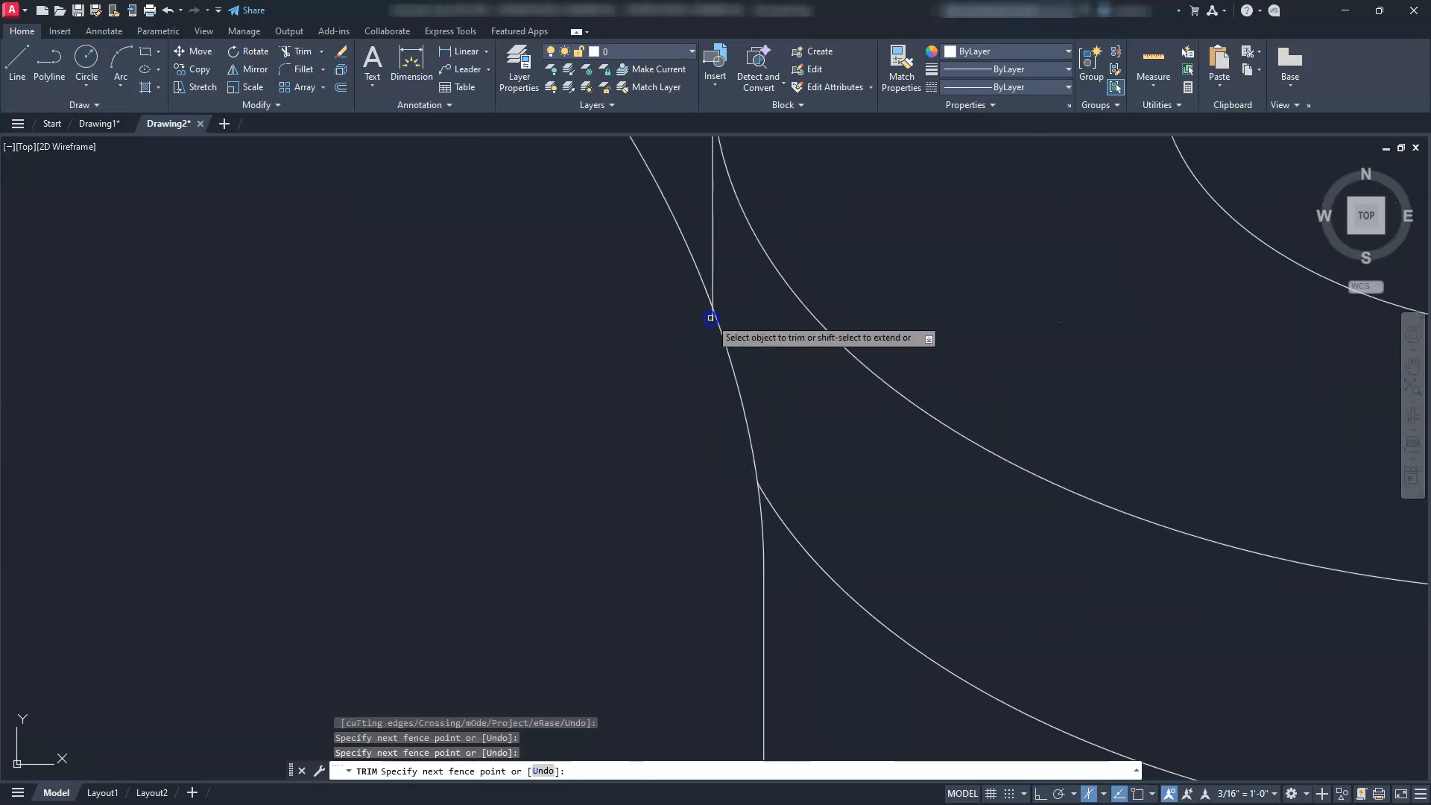
key("Return")
scroll(680, 370, "down", 4)
scroll(626, 485, "down", 2)
middle_click_drag(608, 554, 770, 487)
key("Escape")
key("Escape")
key("Escape")
key("Escape")
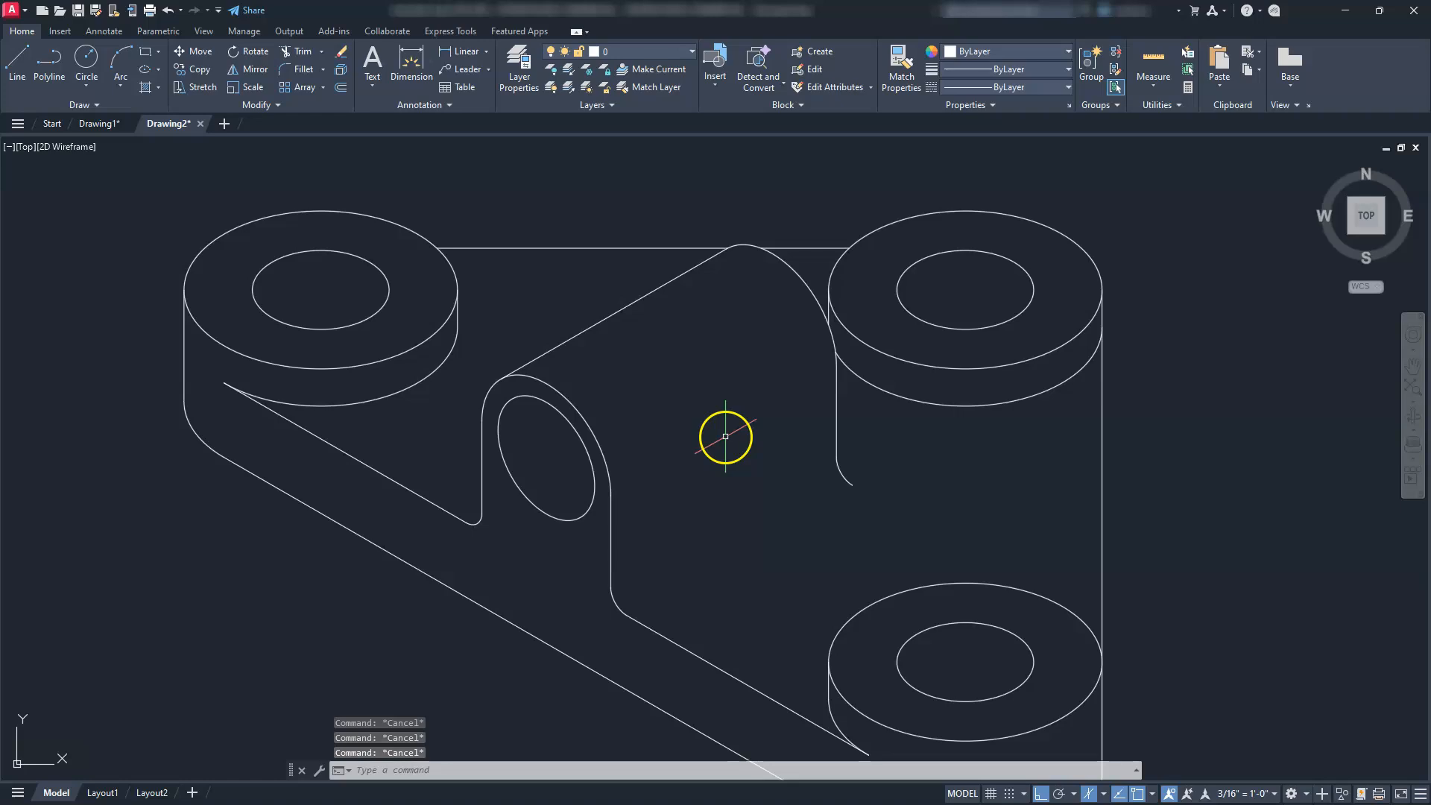
Copy the lug's upper 30° connecting line from its front endpoint to the upper and lower ends of the front right base fillet.
left_click(586, 329)
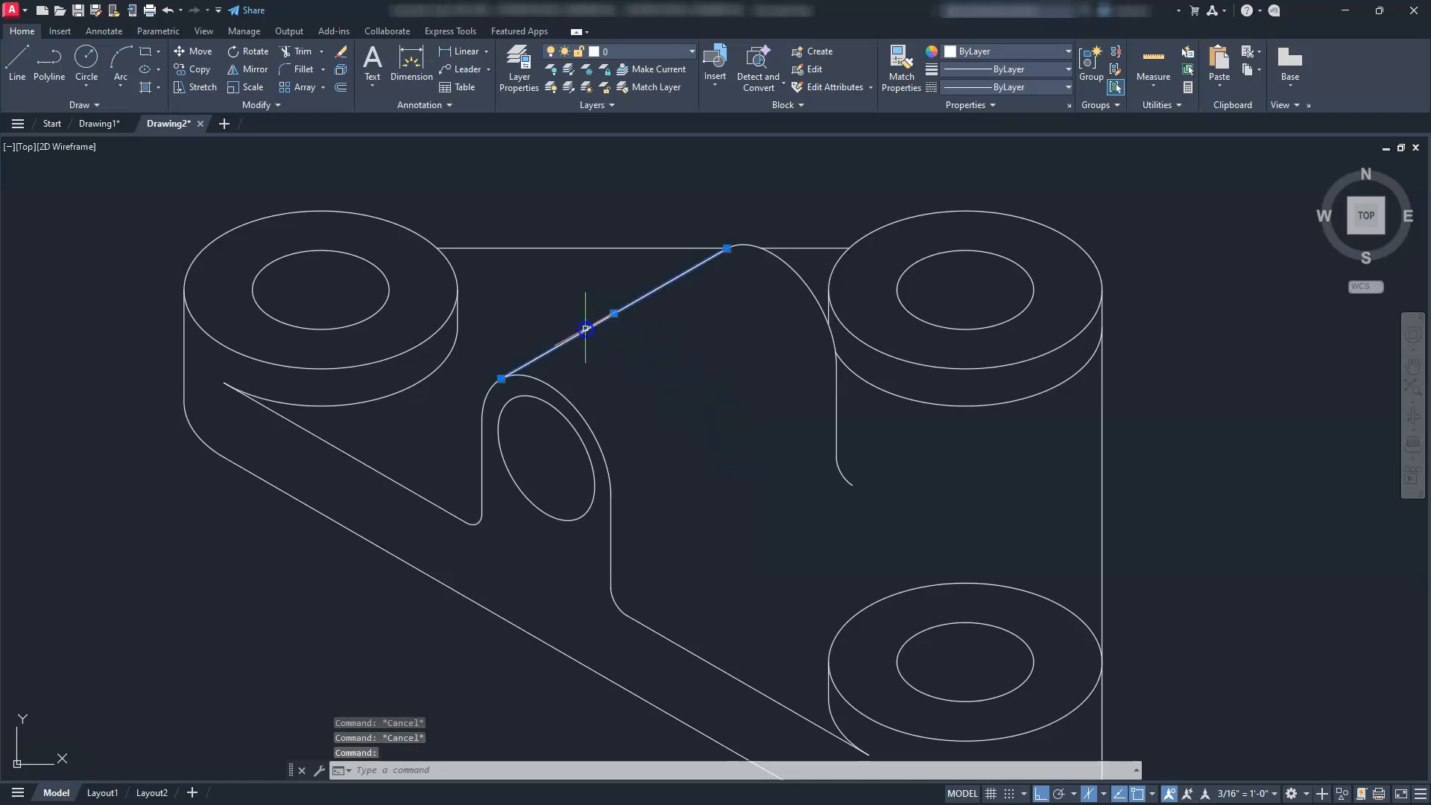
left_click(200, 68)
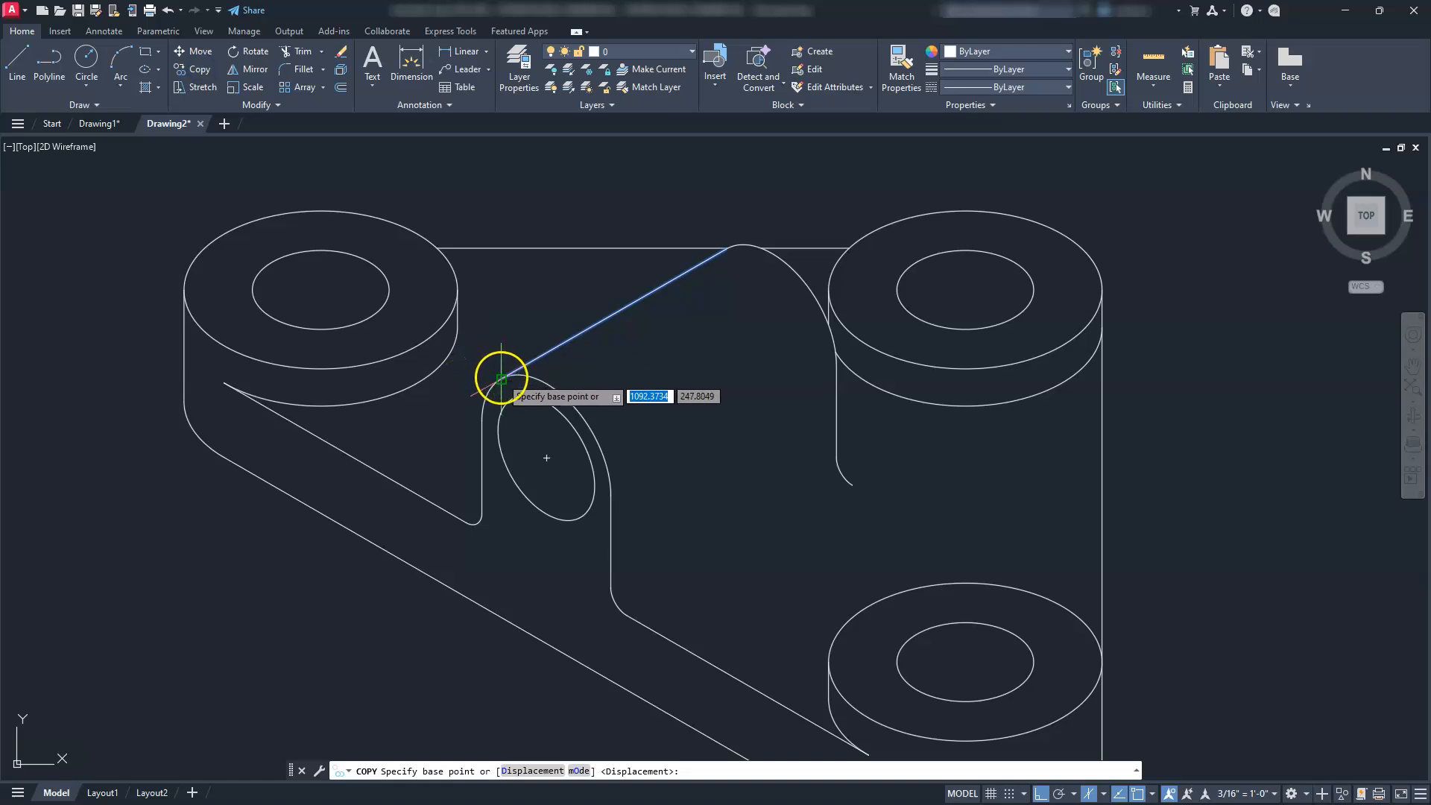
left_click(502, 377)
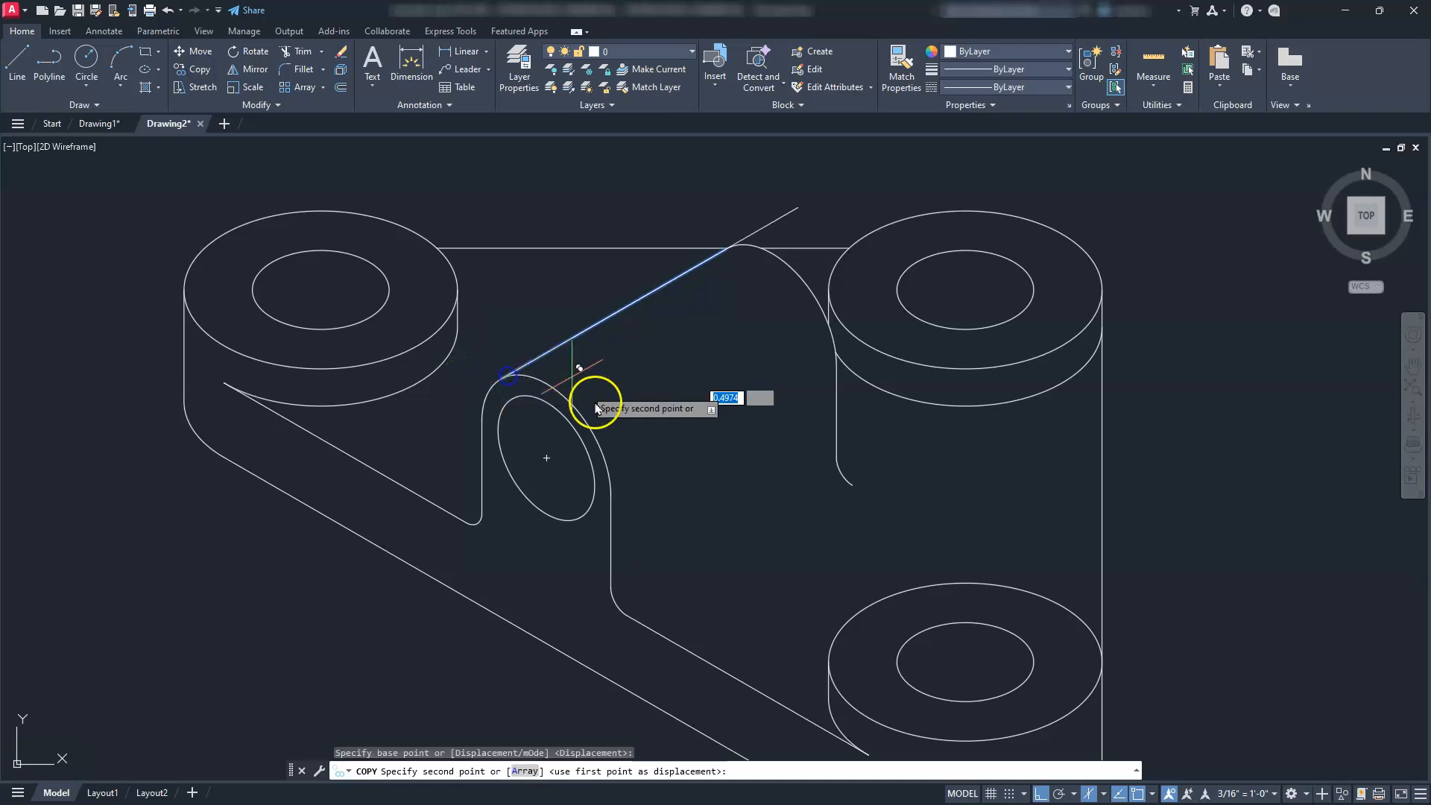
left_click(610, 587)
left_click(627, 612)
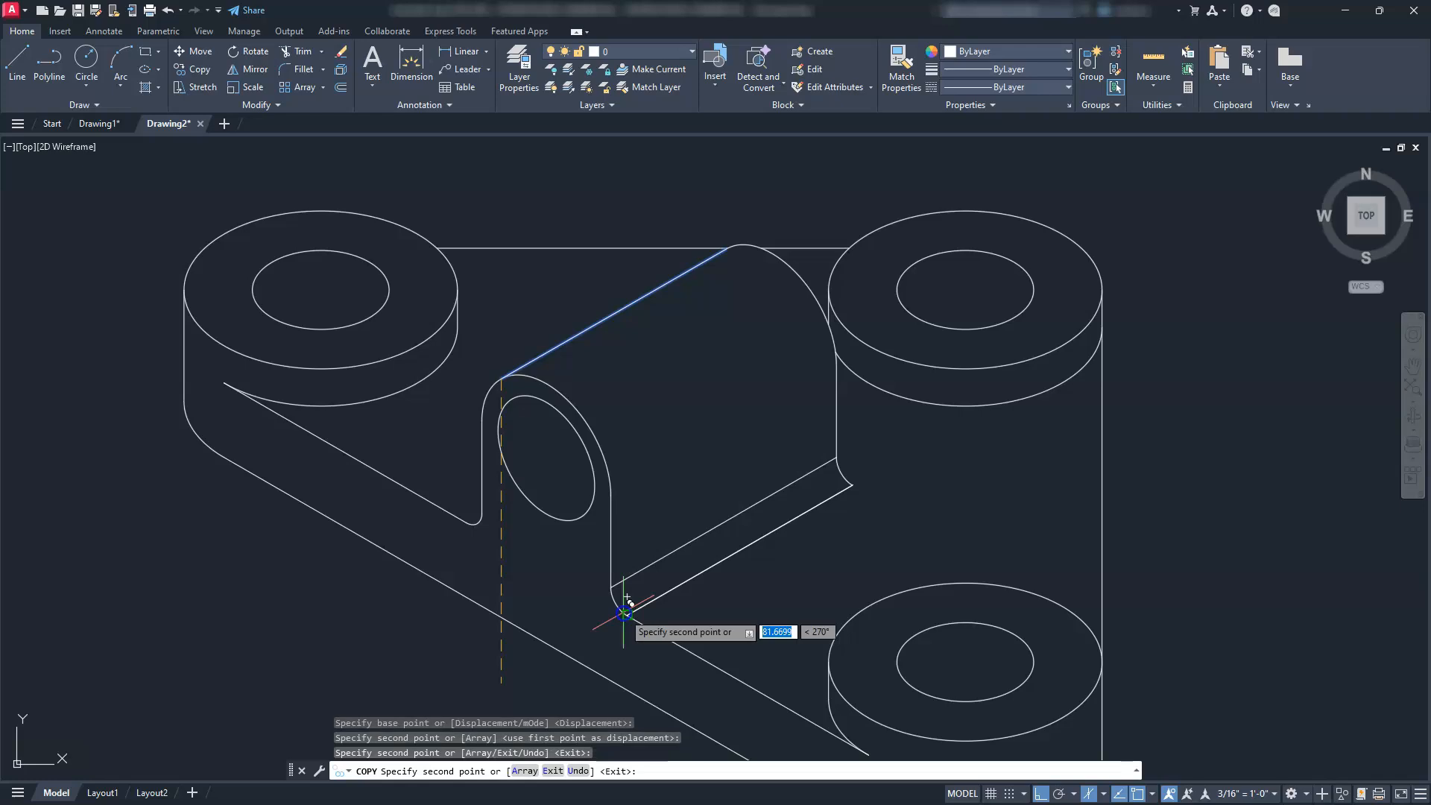
key("Escape")
key("Escape")
key("Escape")
key("Escape")
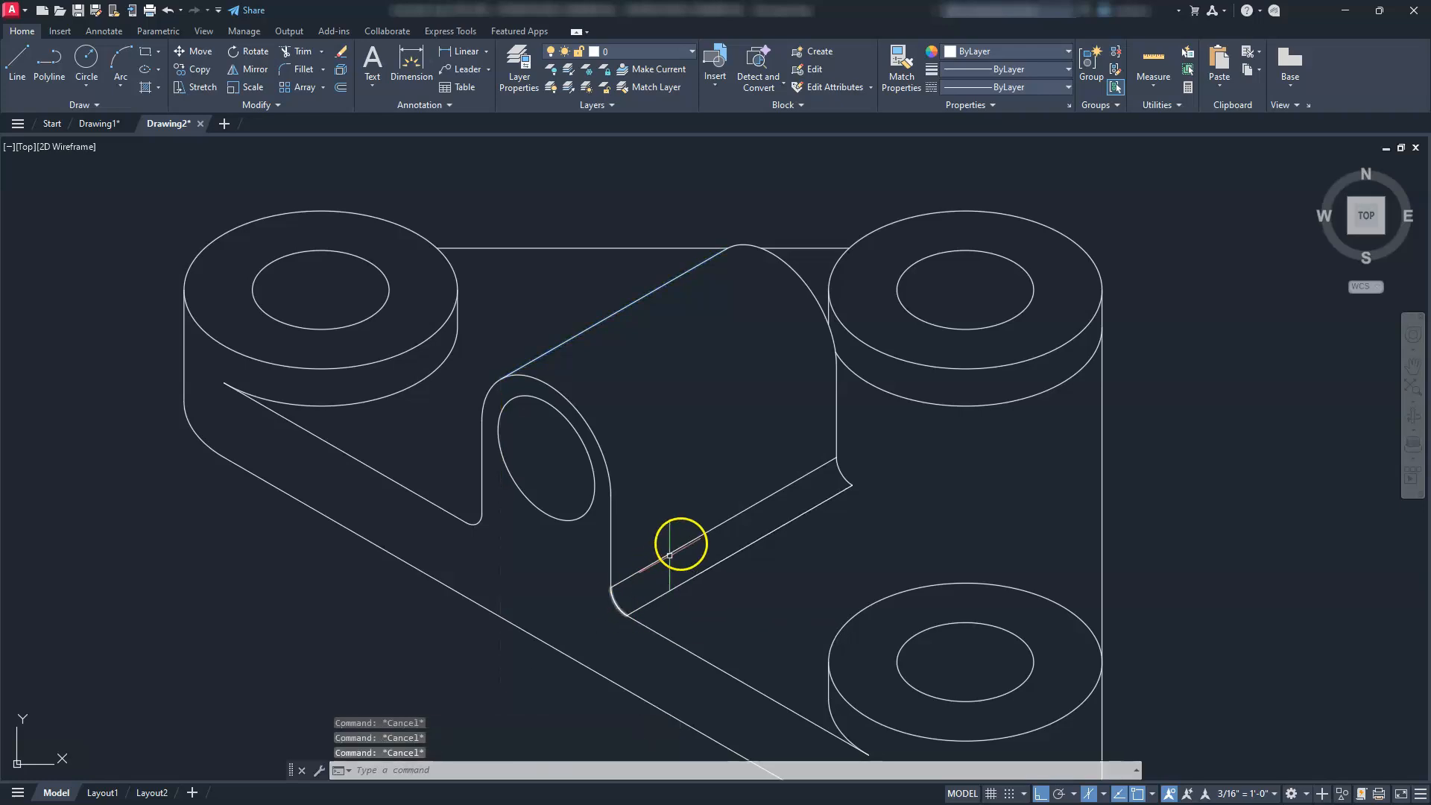
scroll(730, 522, "down", 2)
mouse_move(738, 589)
middle_mouse_down()
mouse_move(767, 517)
mouse_move(766, 531)
middle_mouse_up()
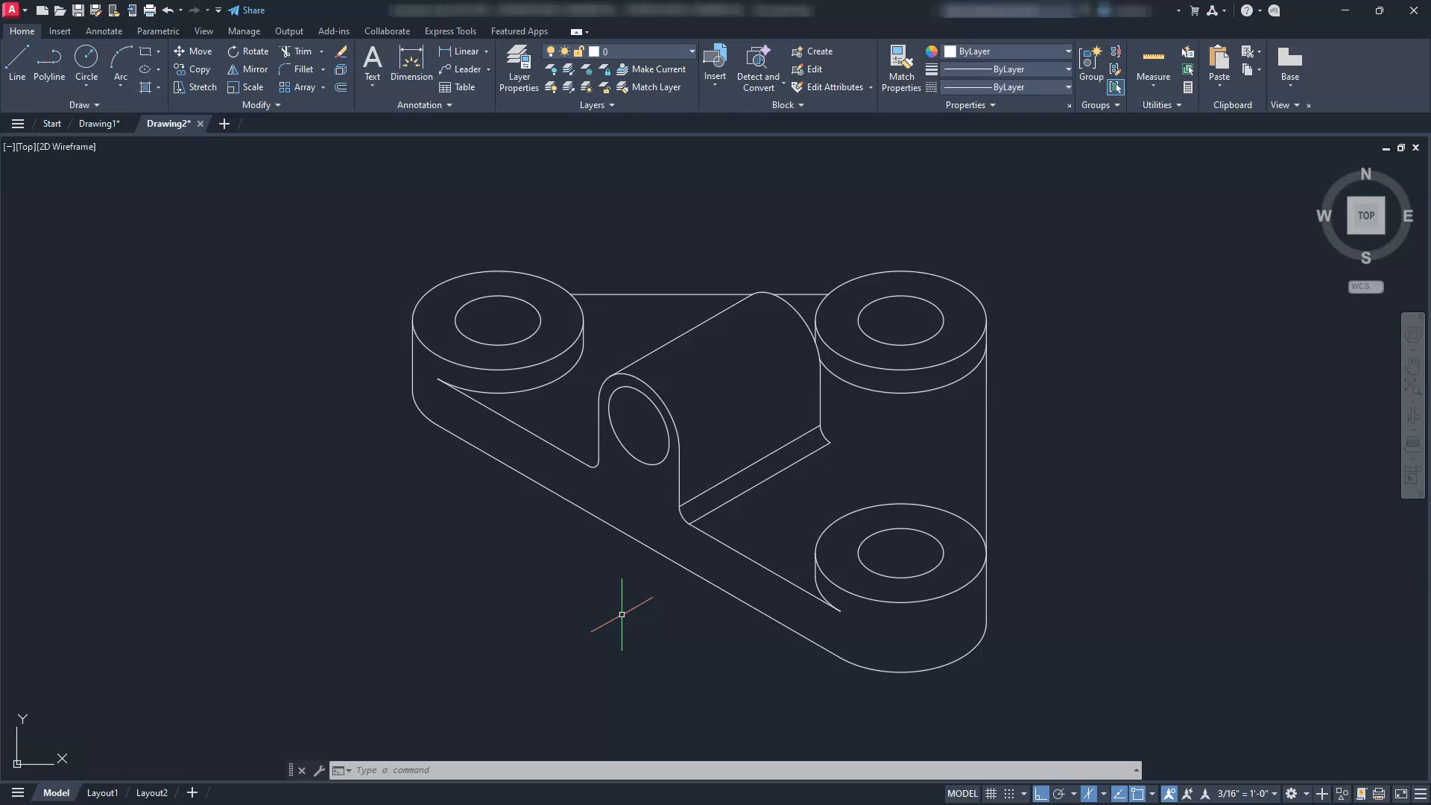
left_click(412, 604)
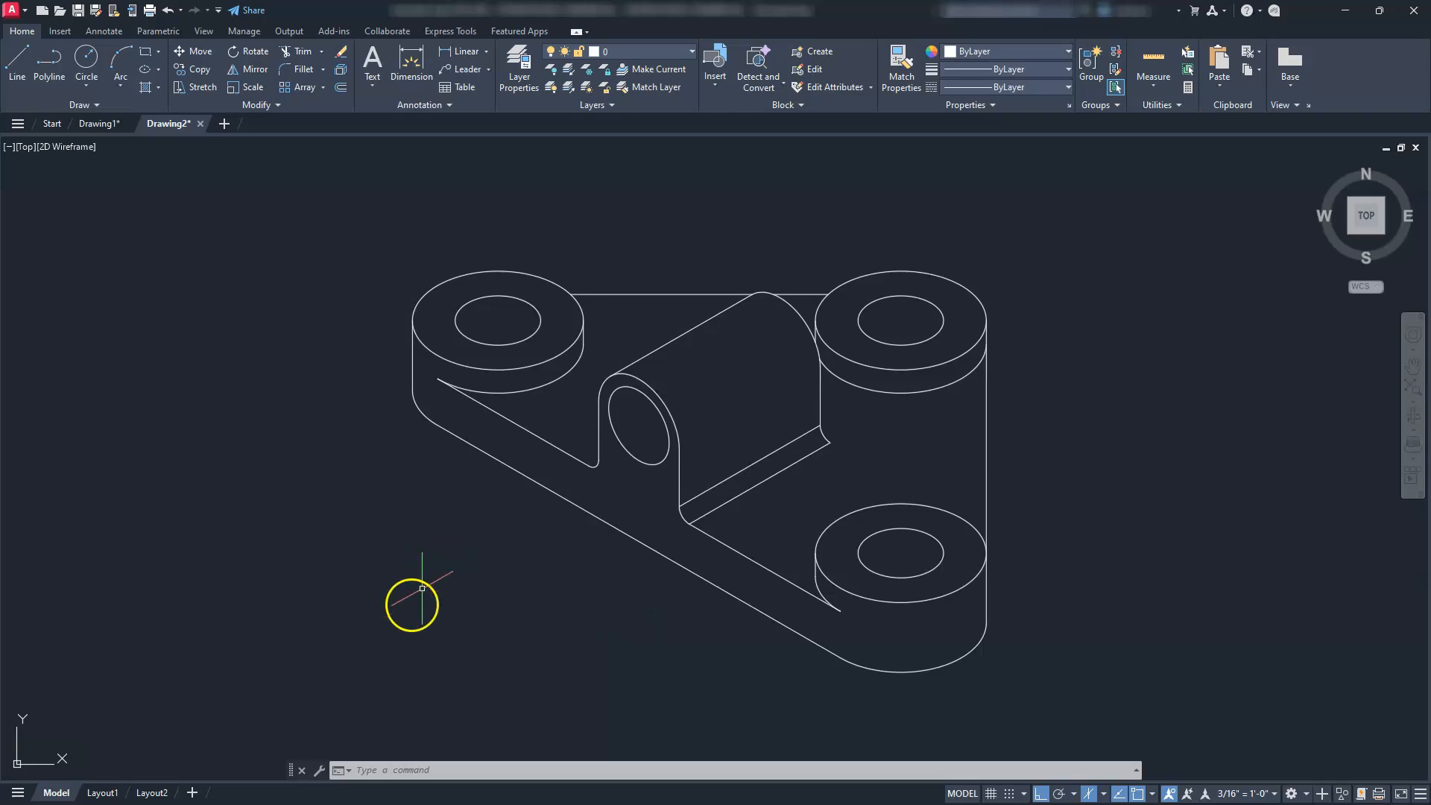